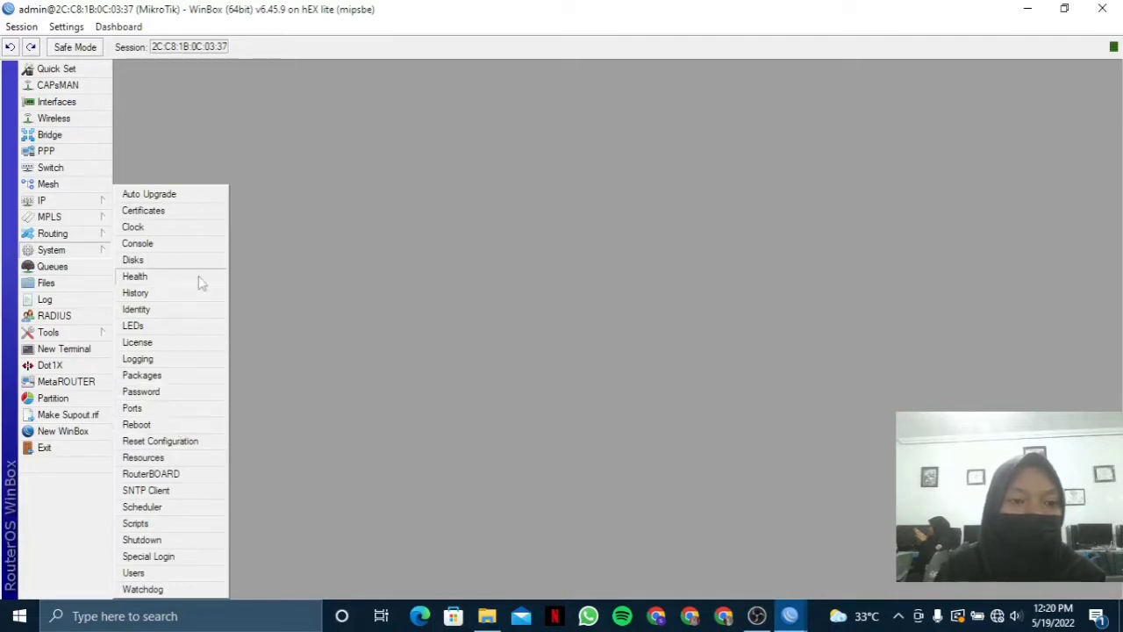
Change the router identity from MikroTik to melia.net and apply it.
{"action": "left_click", "coordinate": [182, 315]}
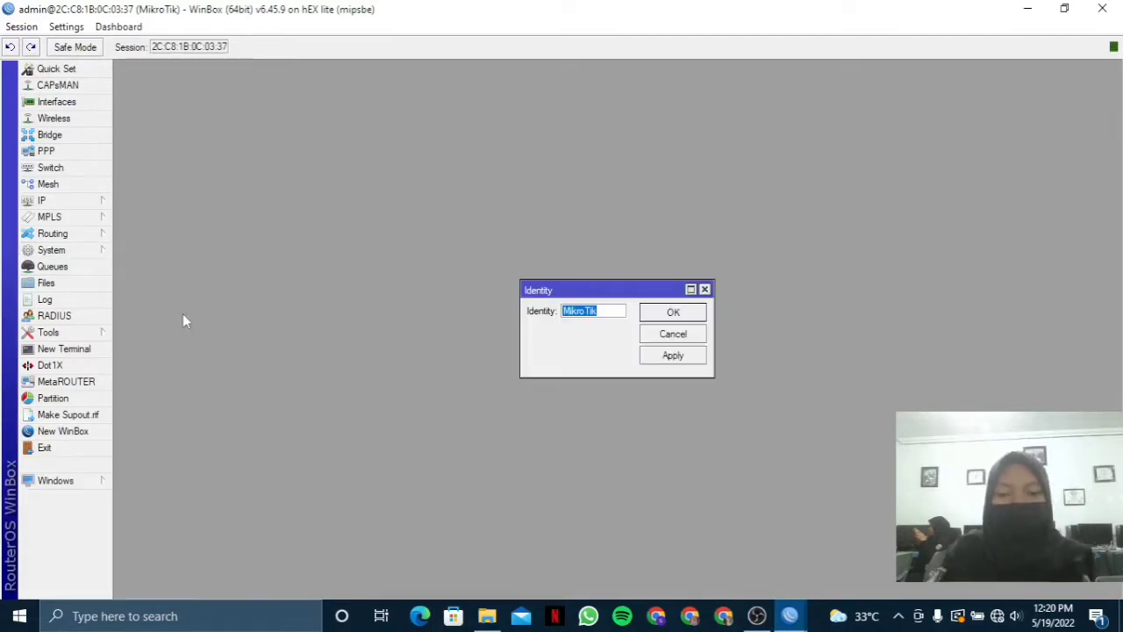
{"action": "key", "text": "BackSpace"}
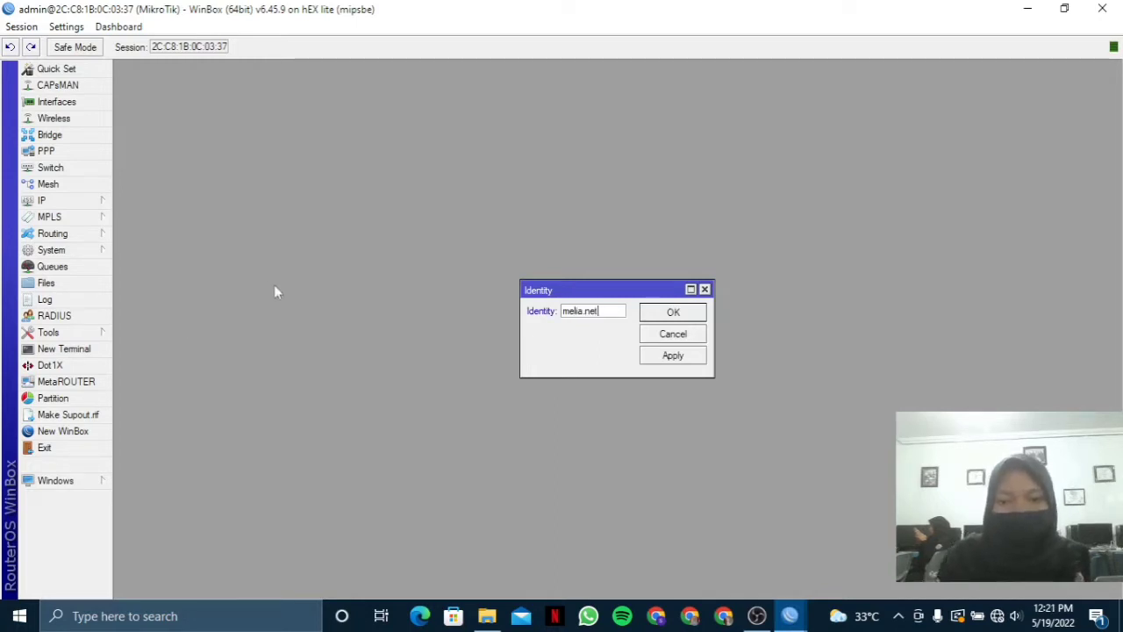
{"action": "left_click", "coordinate": [672, 356]}
{"action": "left_click", "coordinate": [672, 312]}
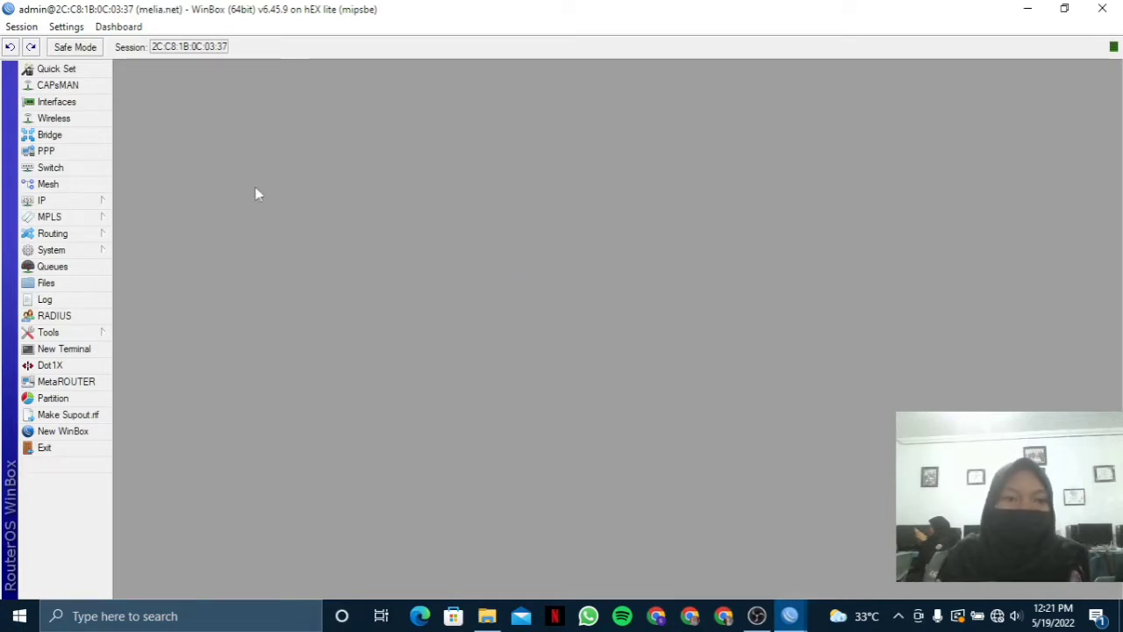
Give interface ether1 the comment INET.
{"action": "left_click", "coordinate": [86, 102]}
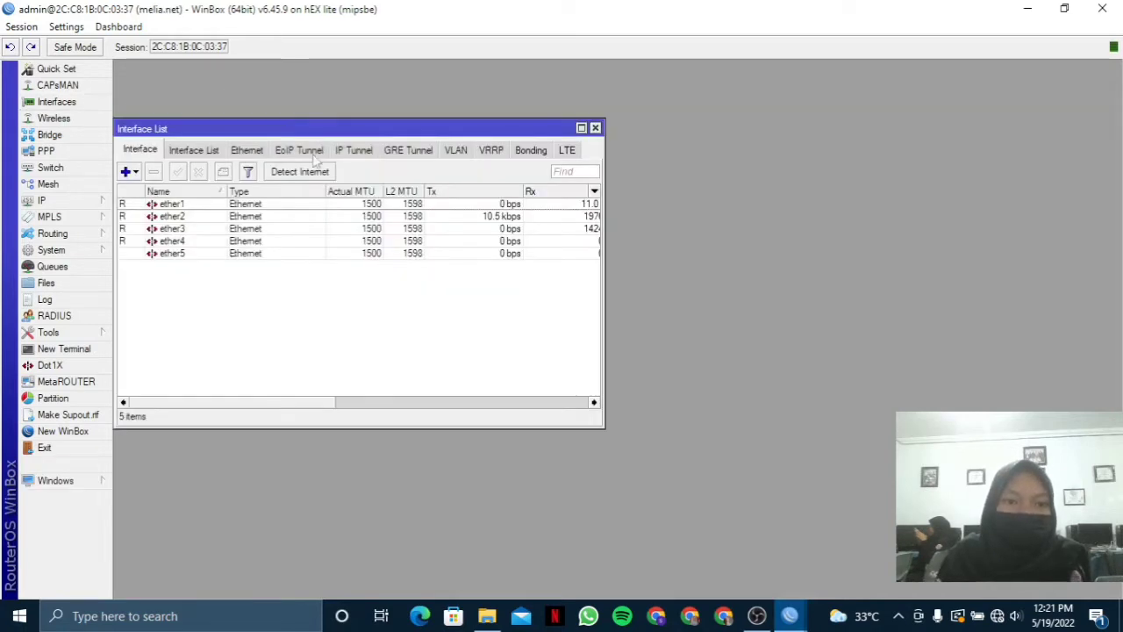
{"action": "left_click", "coordinate": [277, 208]}
{"action": "double_click", "coordinate": [277, 206]}
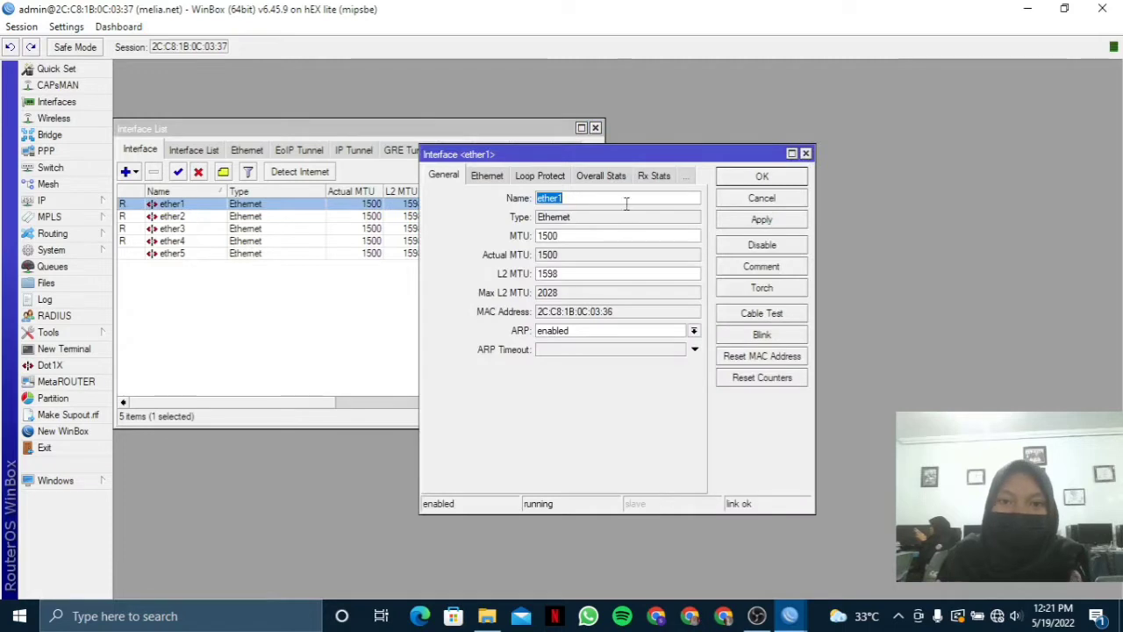
{"action": "left_click", "coordinate": [758, 266]}
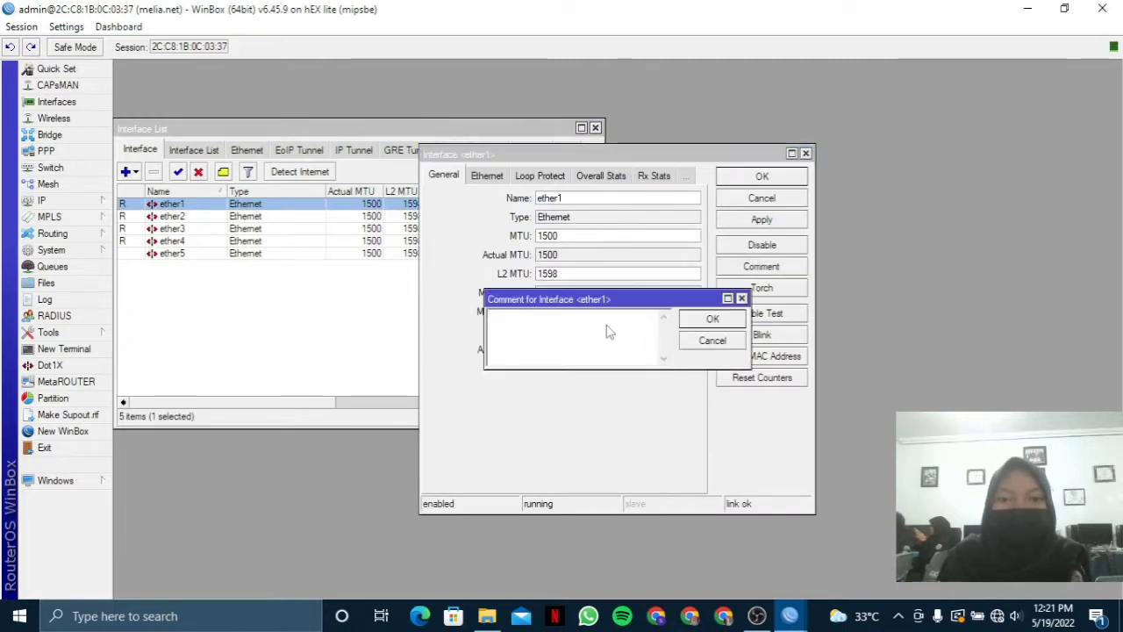
{"action": "type", "text": "inet"}
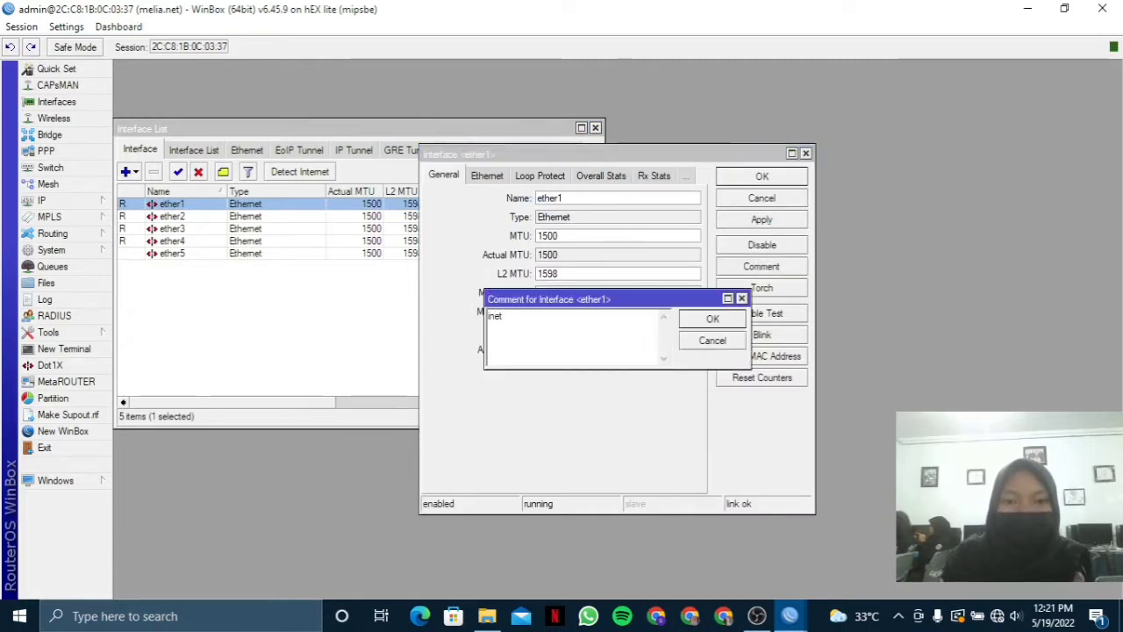
{"action": "key", "text": "BackSpace"}
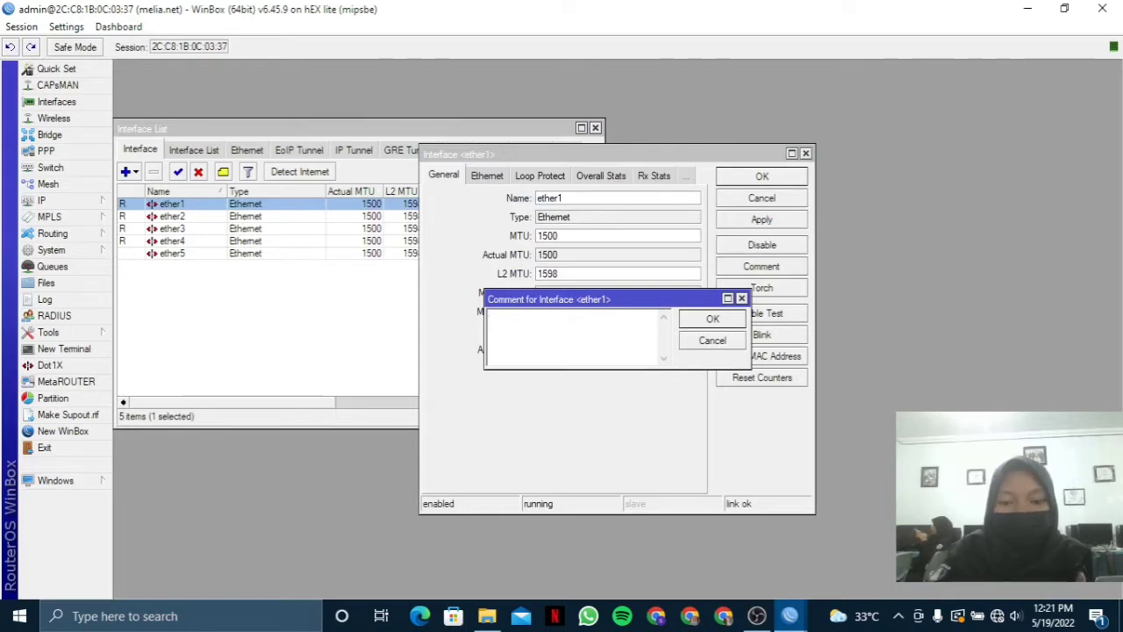
{"action": "type", "text": "INET"}
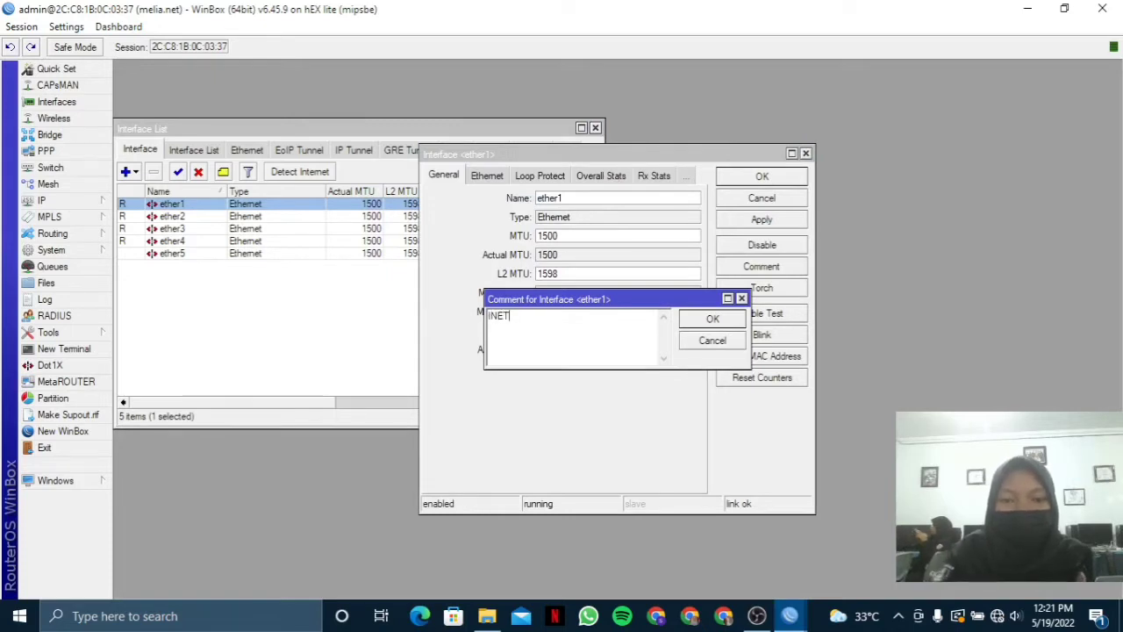
{"action": "left_click", "coordinate": [728, 321]}
{"action": "left_click", "coordinate": [772, 178]}
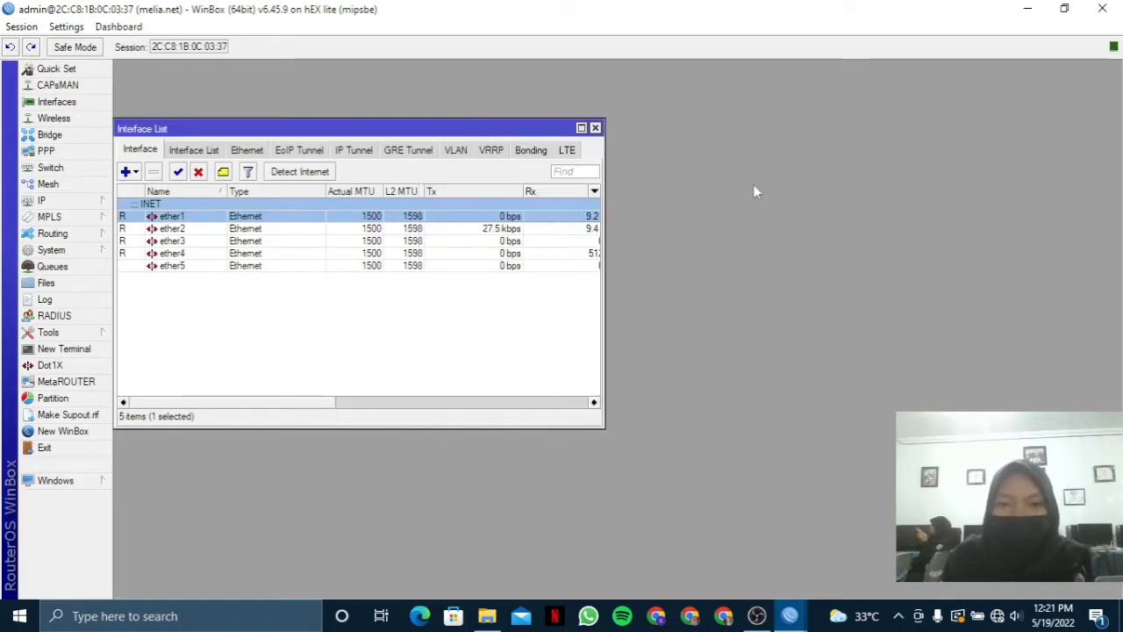
Give interface ether2 the comment LAN.
{"action": "left_click", "coordinate": [581, 128]}
{"action": "double_click", "coordinate": [275, 172]}
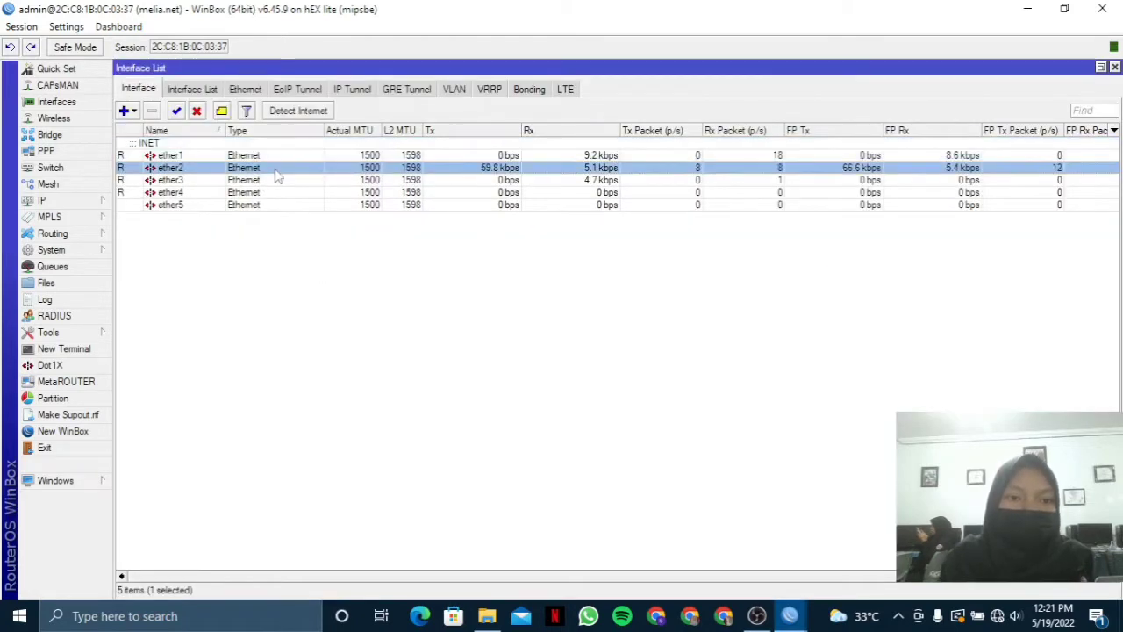
{"action": "left_click", "coordinate": [761, 266]}
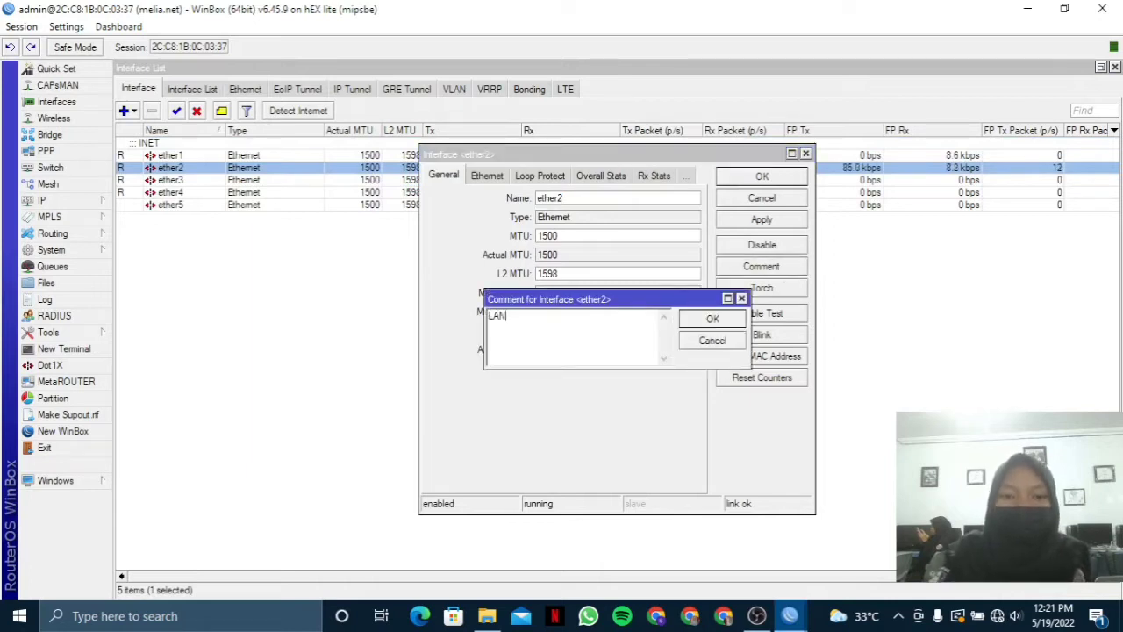
{"action": "left_click", "coordinate": [710, 319]}
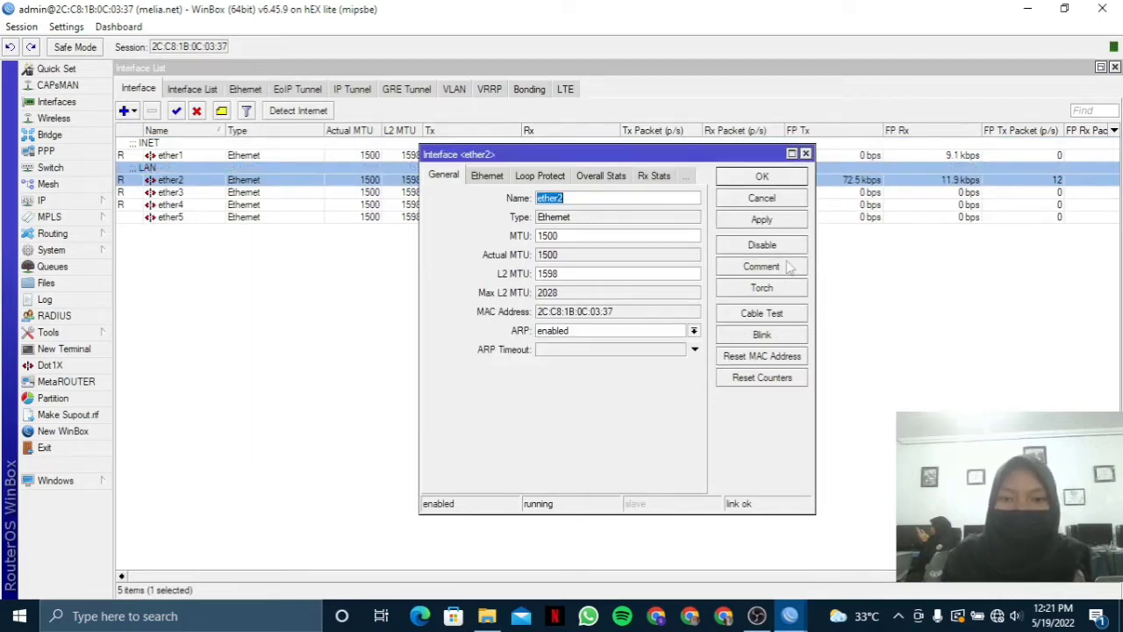
{"action": "left_click", "coordinate": [789, 223]}
{"action": "left_click", "coordinate": [762, 177]}
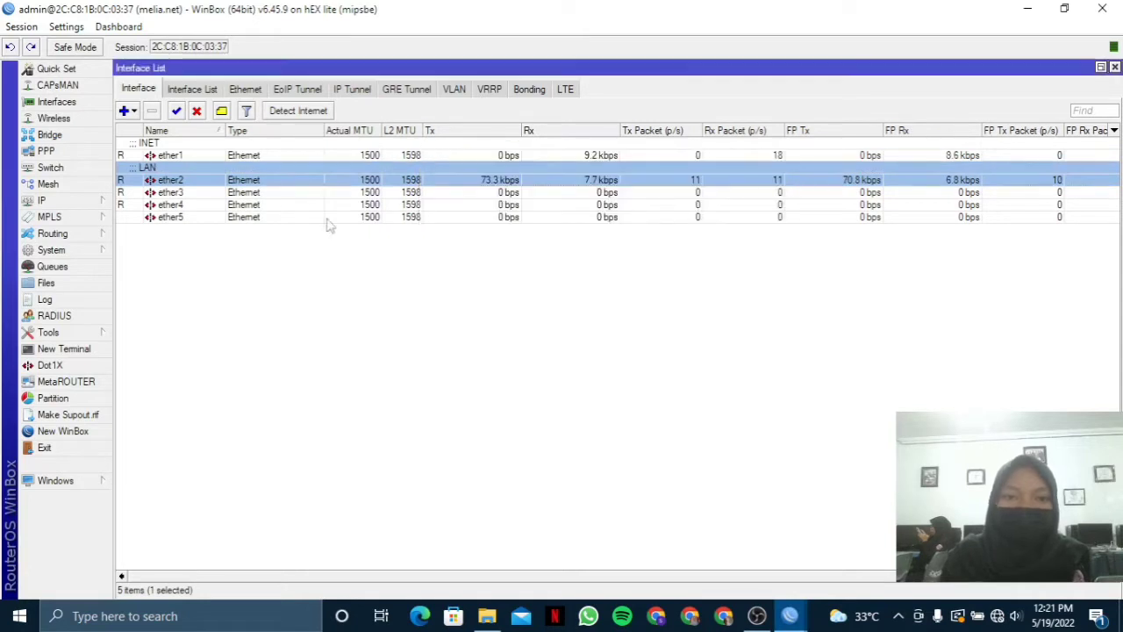
Give interface ether3 the comment AP1.
{"action": "double_click", "coordinate": [198, 193]}
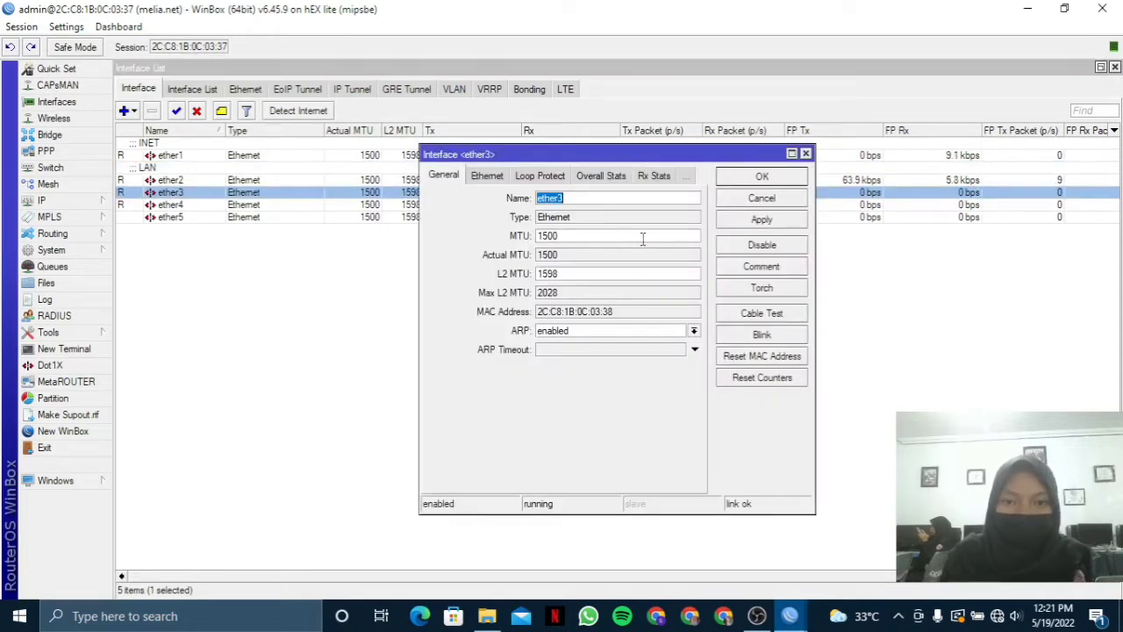
{"action": "left_click", "coordinate": [746, 267]}
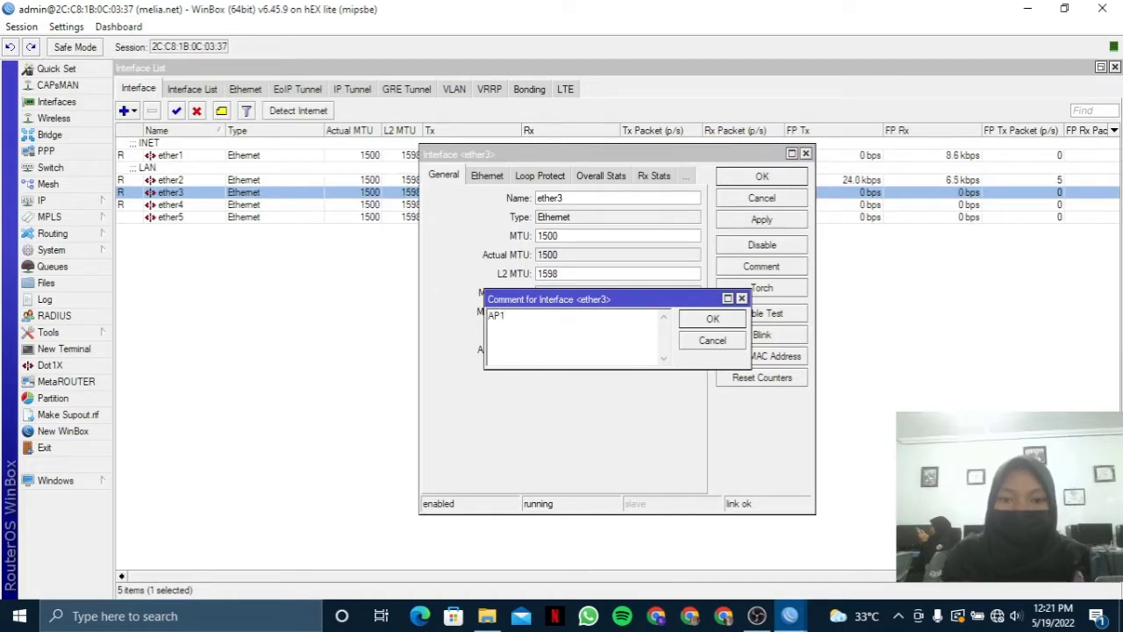
{"action": "left_click", "coordinate": [713, 321]}
{"action": "left_click", "coordinate": [793, 223]}
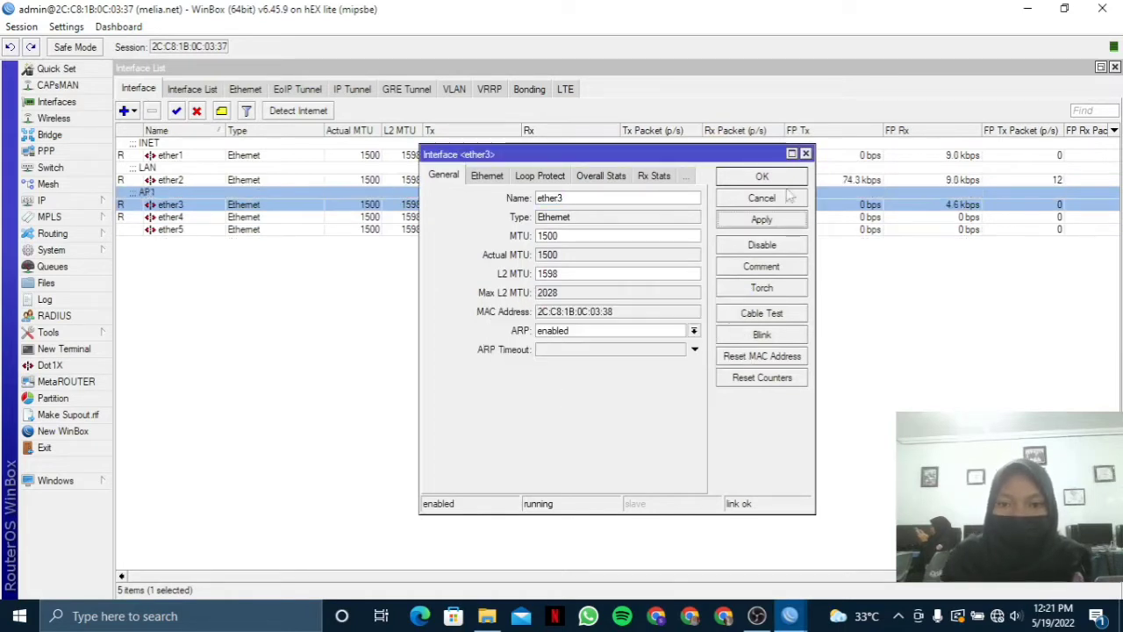
{"action": "left_click", "coordinate": [788, 178]}
Give interface ether4 the comment AP2.
{"action": "double_click", "coordinate": [309, 218]}
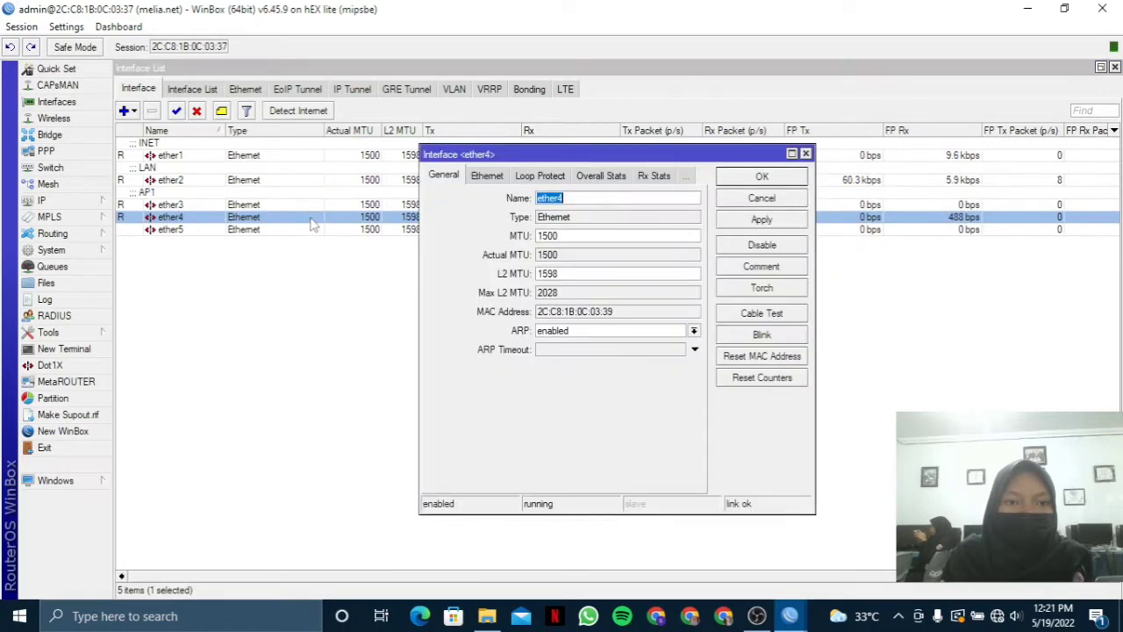
{"action": "left_click", "coordinate": [726, 268]}
{"action": "type", "text": "AP2"}
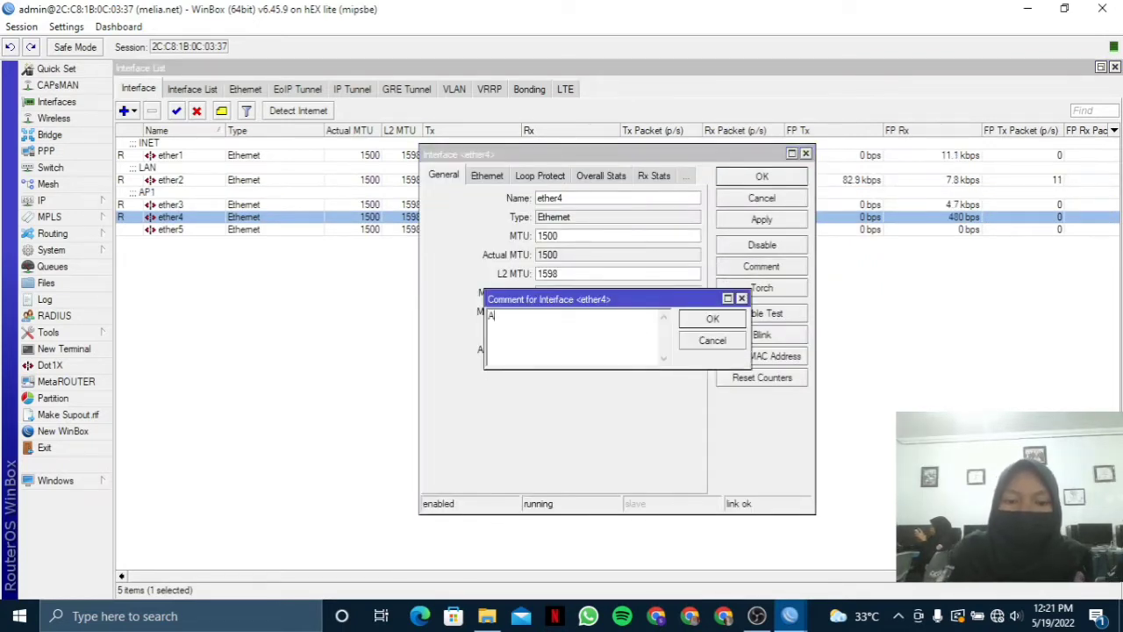
{"action": "left_click", "coordinate": [713, 320]}
{"action": "left_click", "coordinate": [761, 178]}
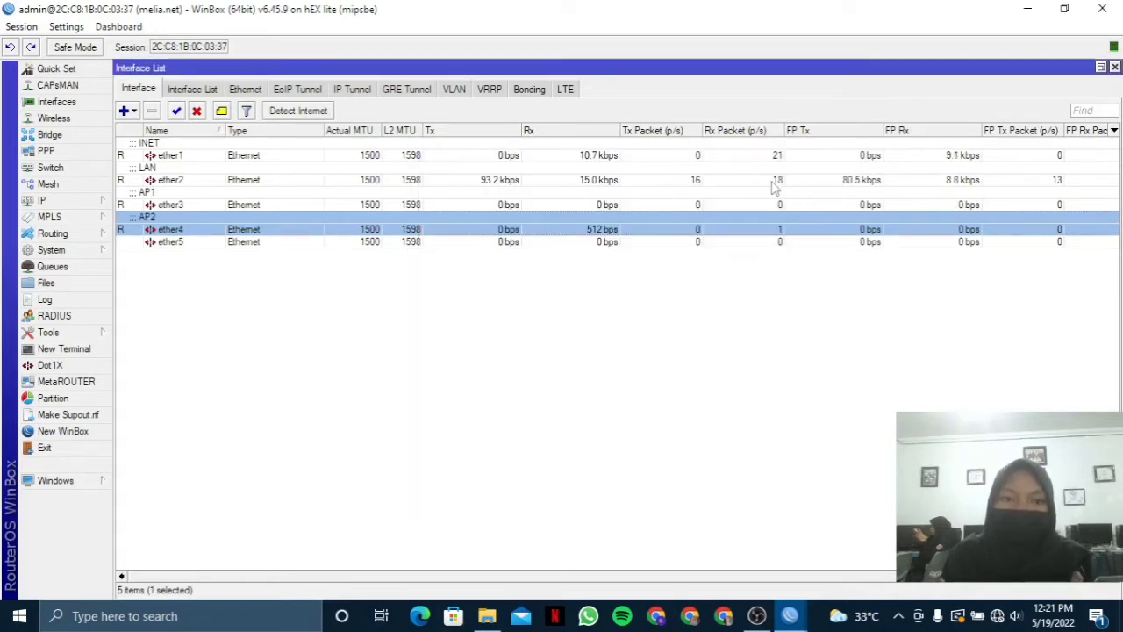
Add a DHCP client on ether1, then bring up the Firewall NAT rules list.
{"action": "left_click", "coordinate": [79, 200]}
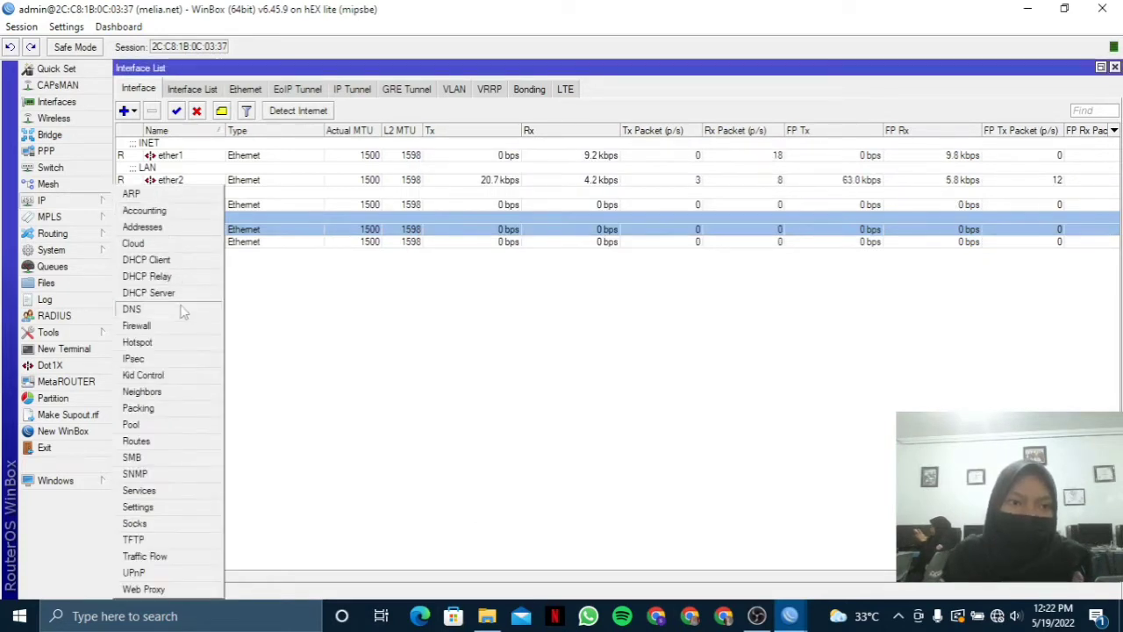
{"action": "left_click", "coordinate": [192, 265]}
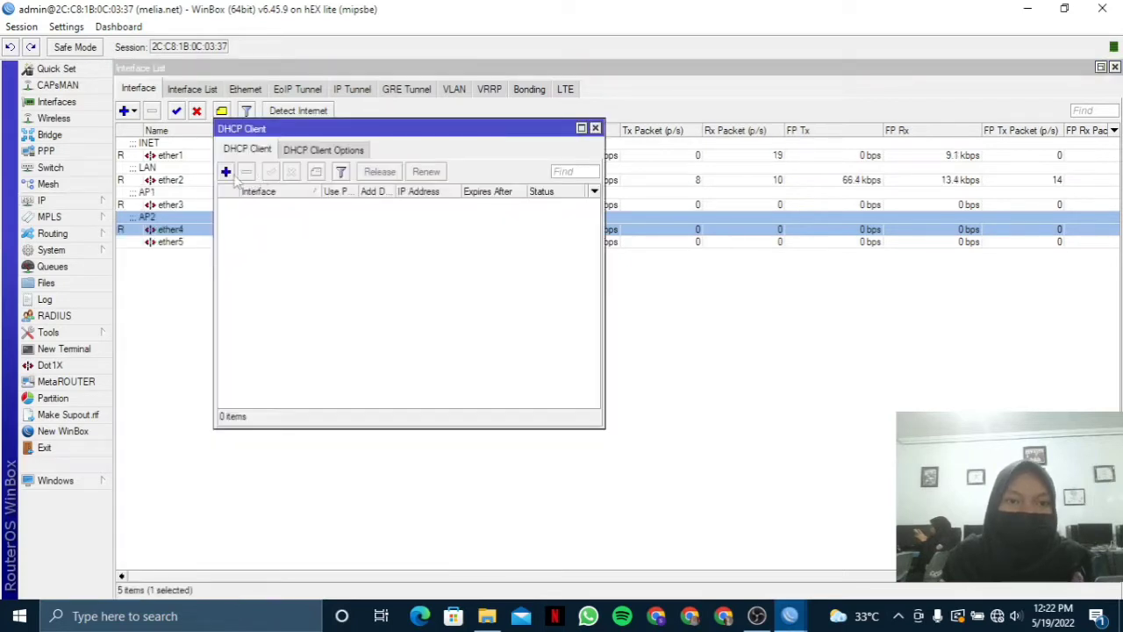
{"action": "left_click", "coordinate": [227, 172]}
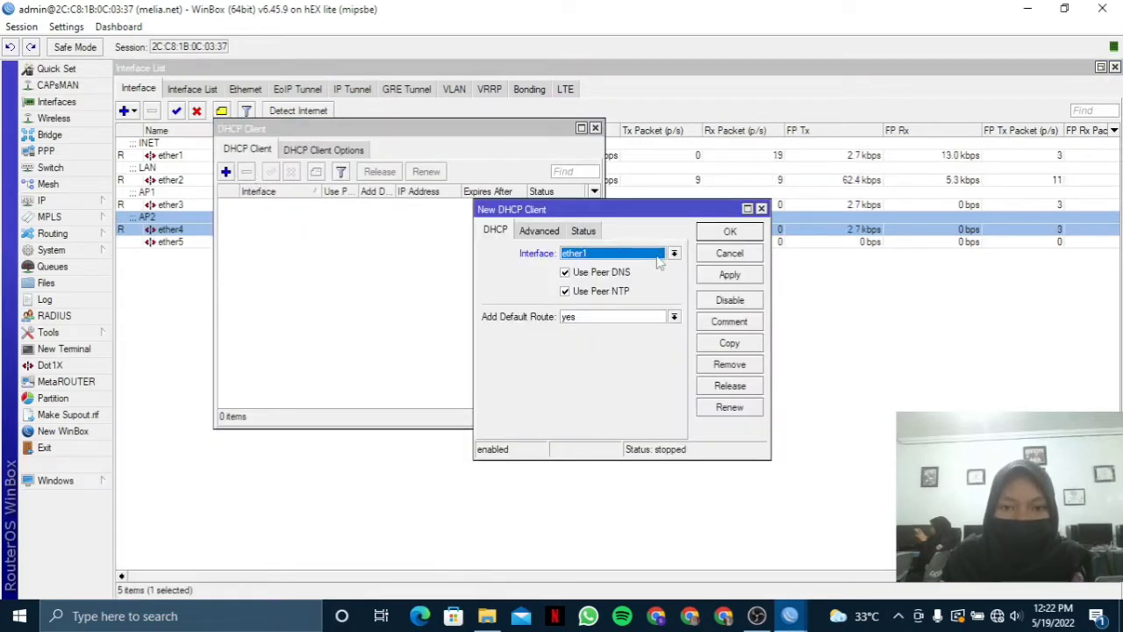
{"action": "left_click", "coordinate": [729, 273]}
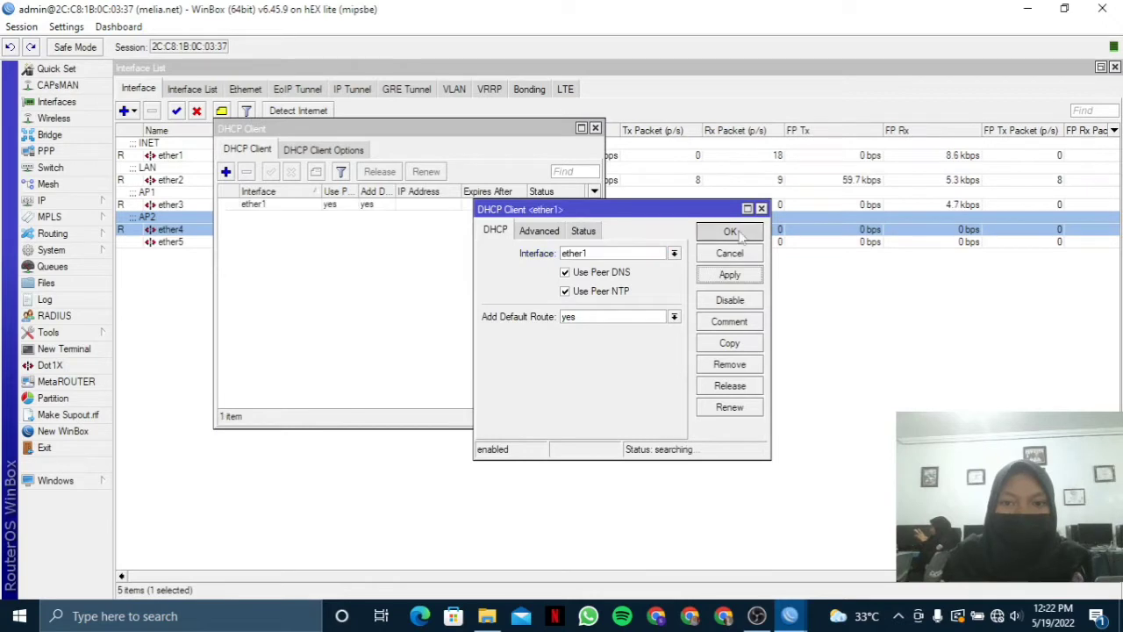
{"action": "left_click", "coordinate": [729, 231]}
{"action": "left_click", "coordinate": [52, 200]}
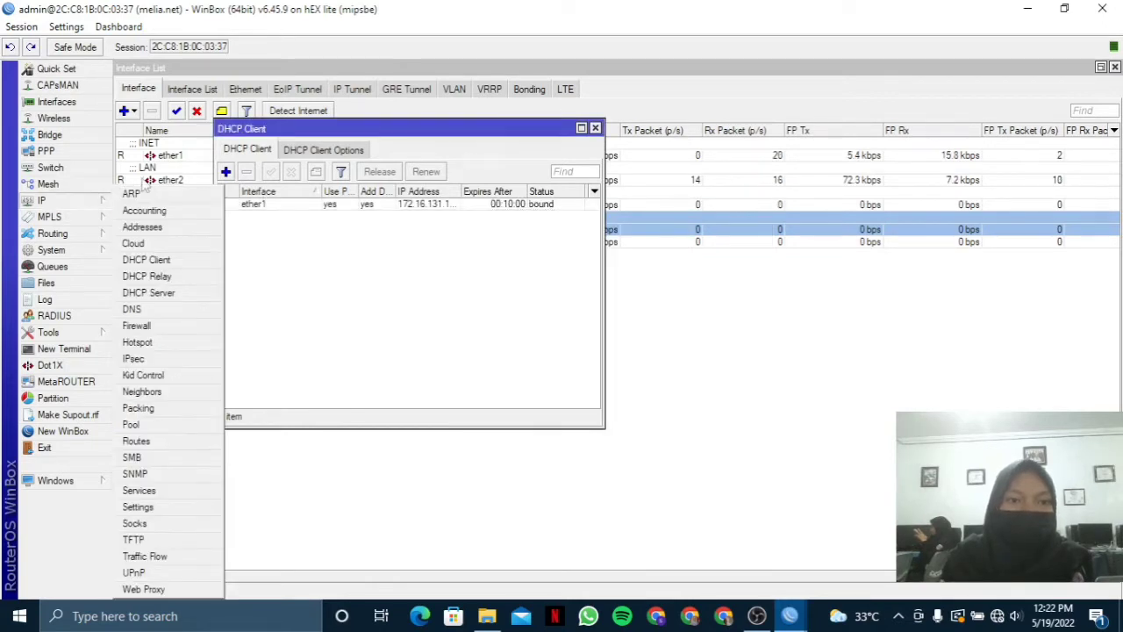
{"action": "left_click", "coordinate": [199, 326]}
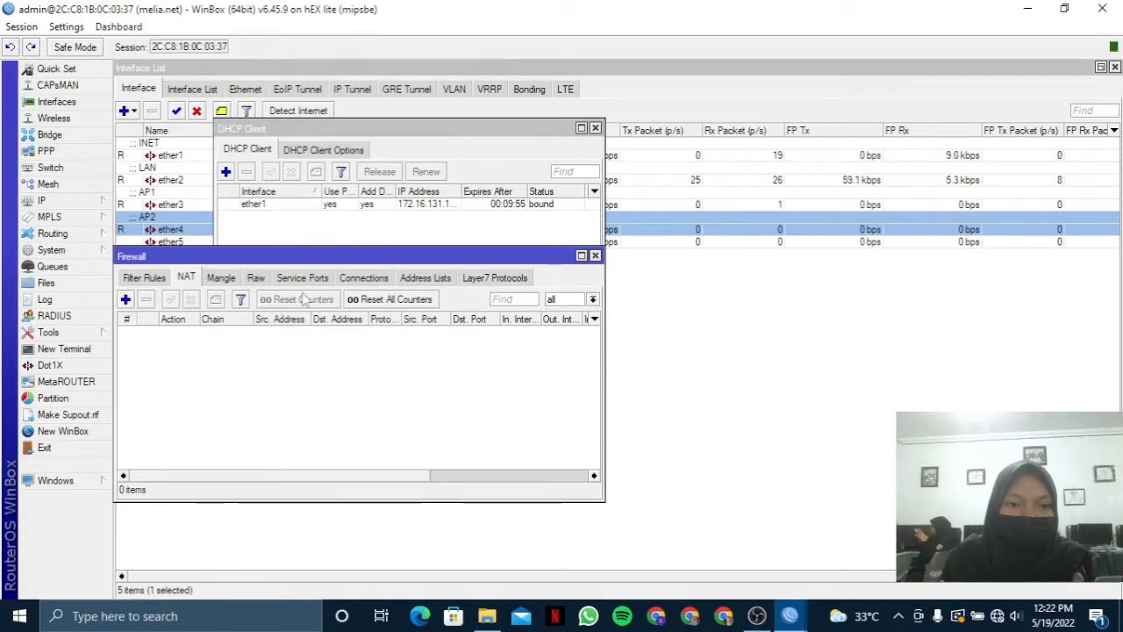
Add a NAT rule with out-interface ether1 and action masquerade.
{"action": "left_click", "coordinate": [128, 299]}
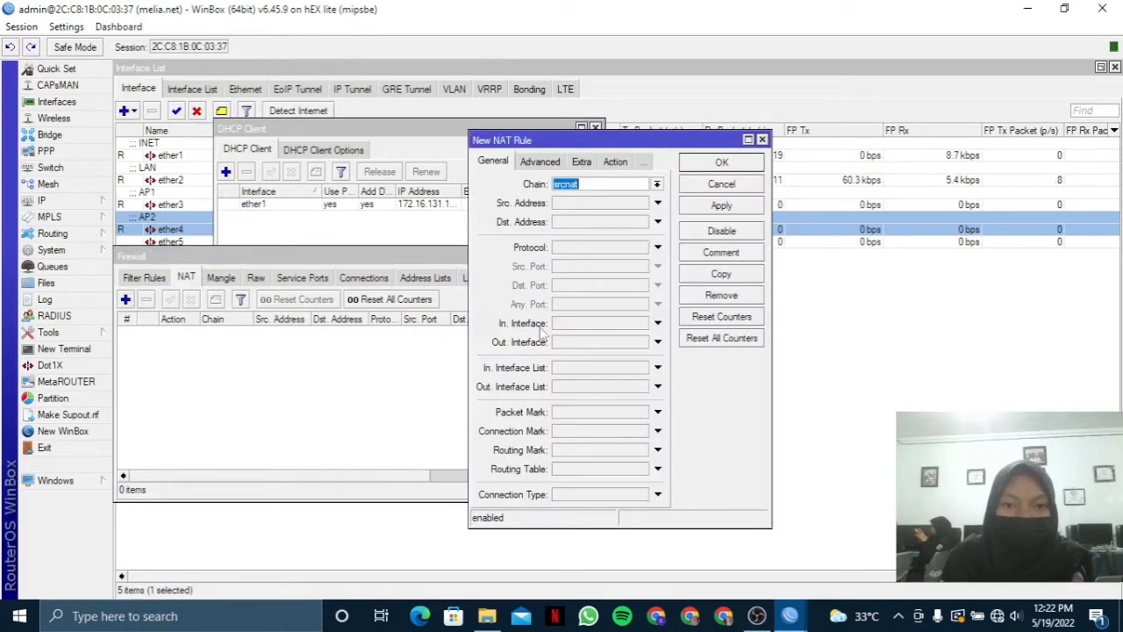
{"action": "left_click", "coordinate": [572, 343]}
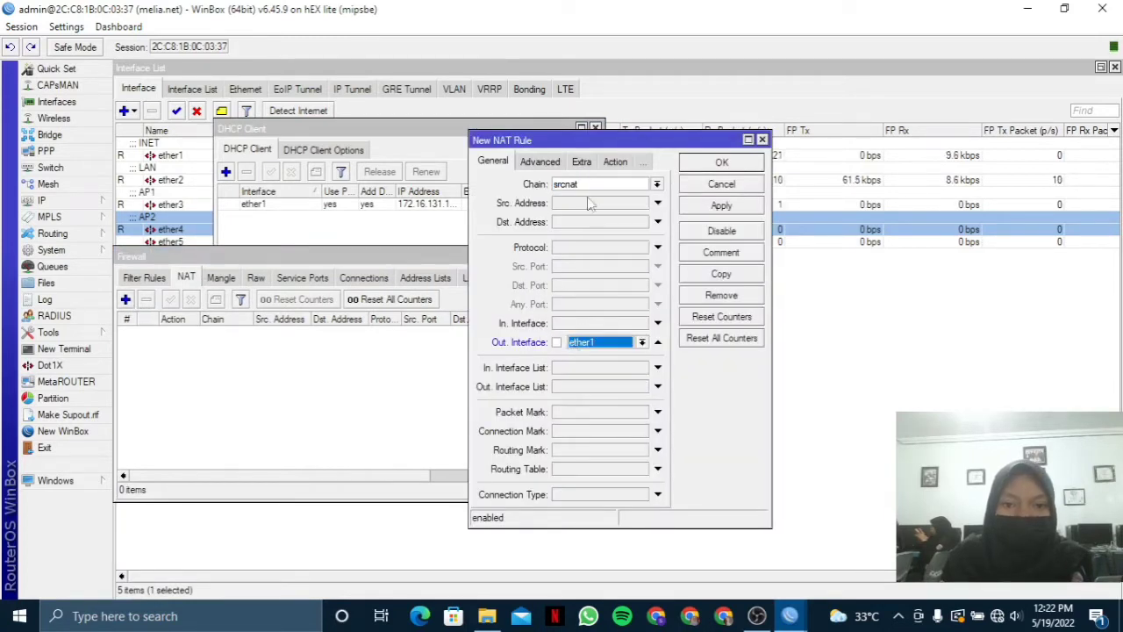
{"action": "left_click", "coordinate": [616, 162]}
{"action": "left_click", "coordinate": [600, 191]}
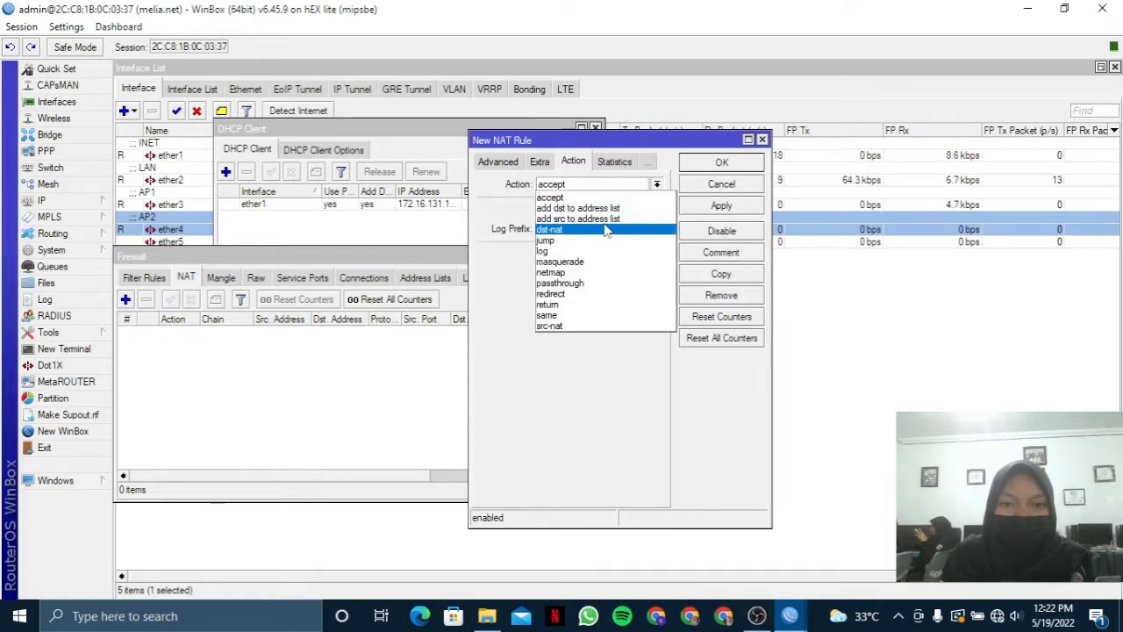
{"action": "left_click", "coordinate": [589, 255]}
{"action": "left_click", "coordinate": [719, 205]}
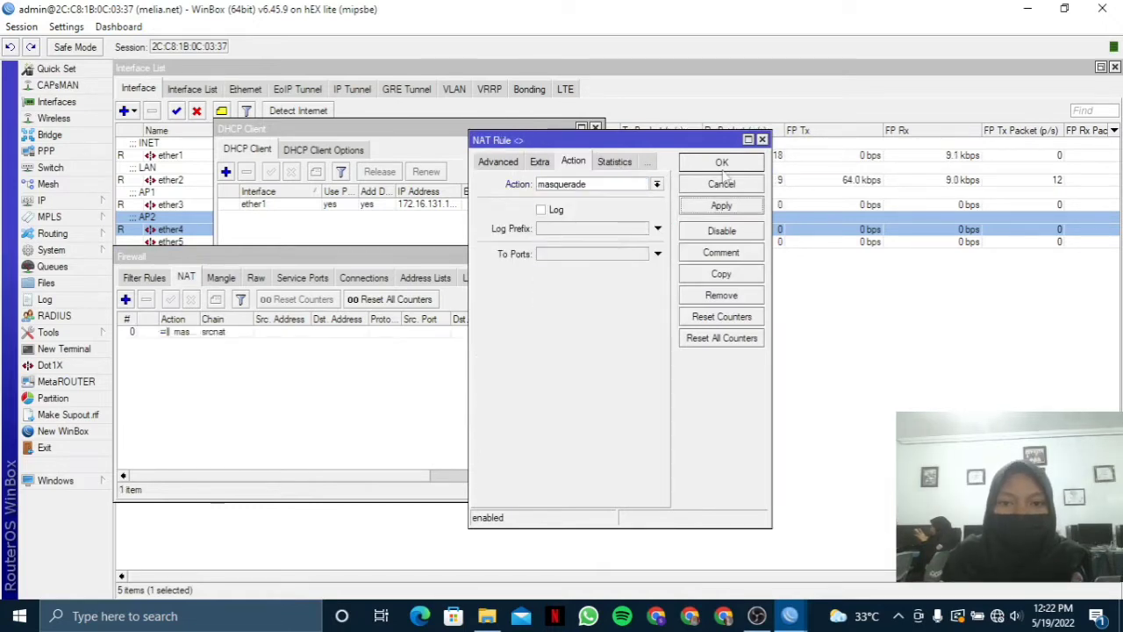
{"action": "left_click", "coordinate": [718, 173]}
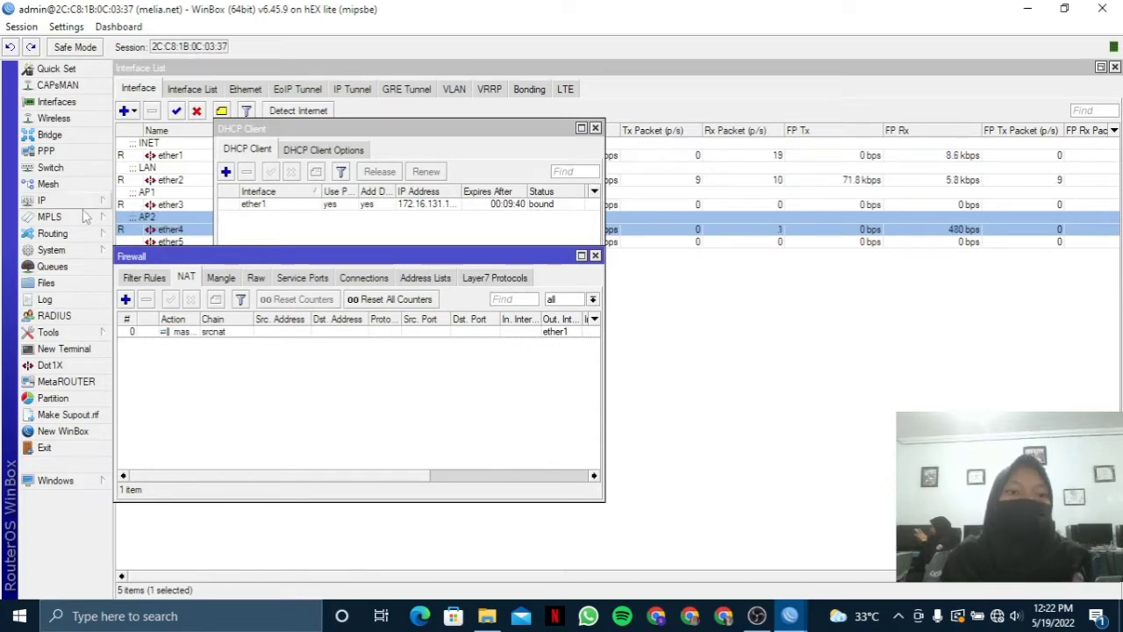
{"action": "left_click", "coordinate": [52, 200]}
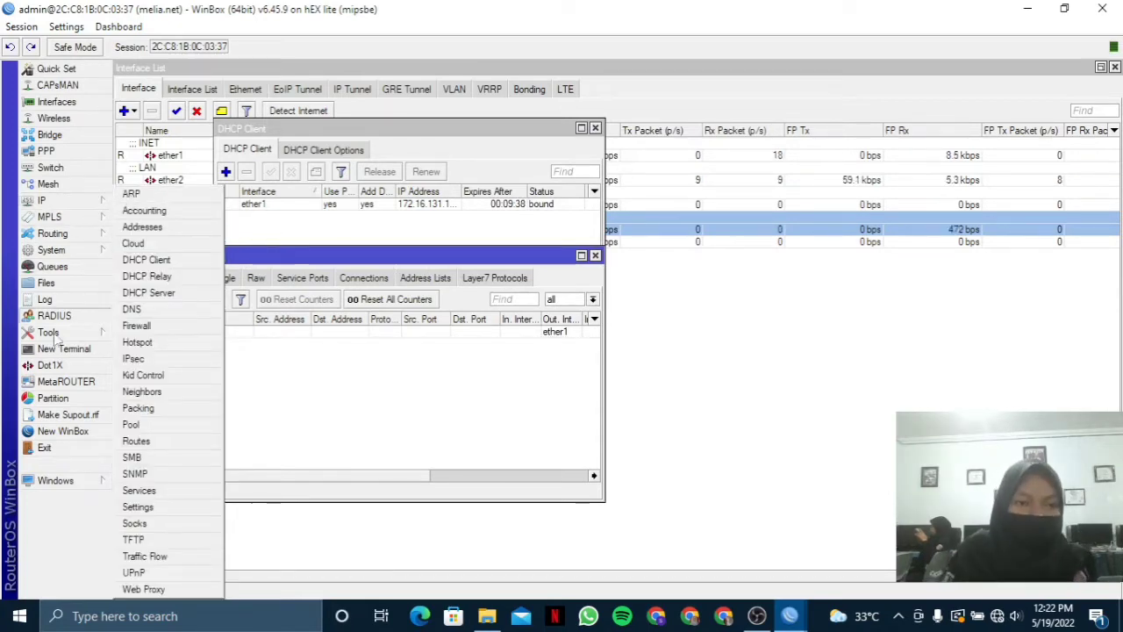
Ping 8.8.8.8 from a router terminal, stopping after four replies with 0% loss.
{"action": "left_click", "coordinate": [67, 348]}
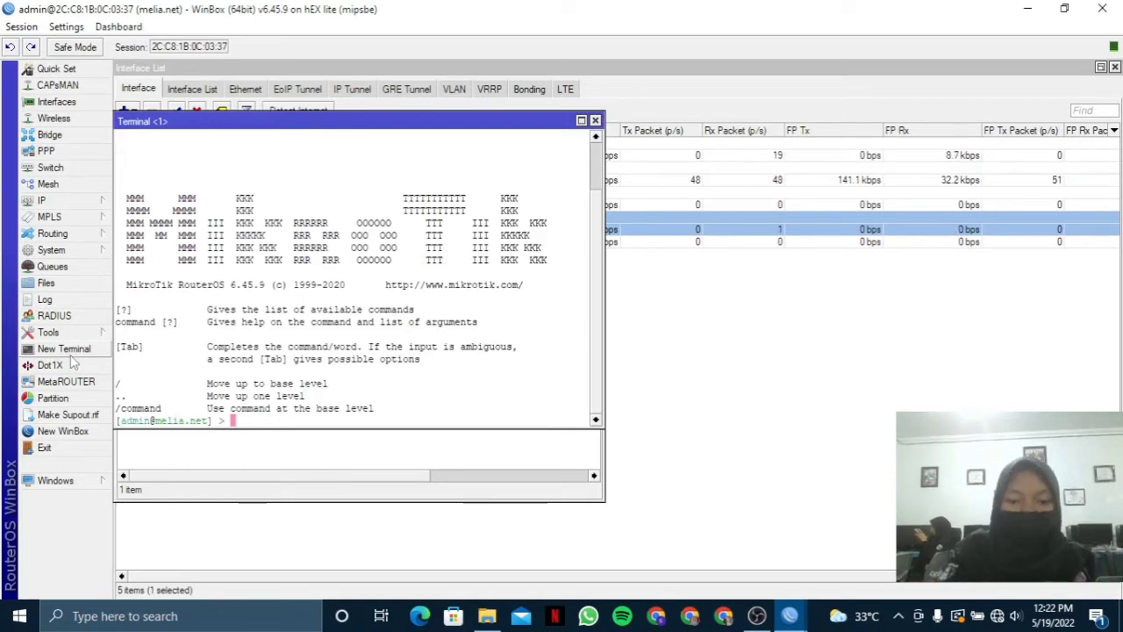
{"action": "type", "text": "ping "}
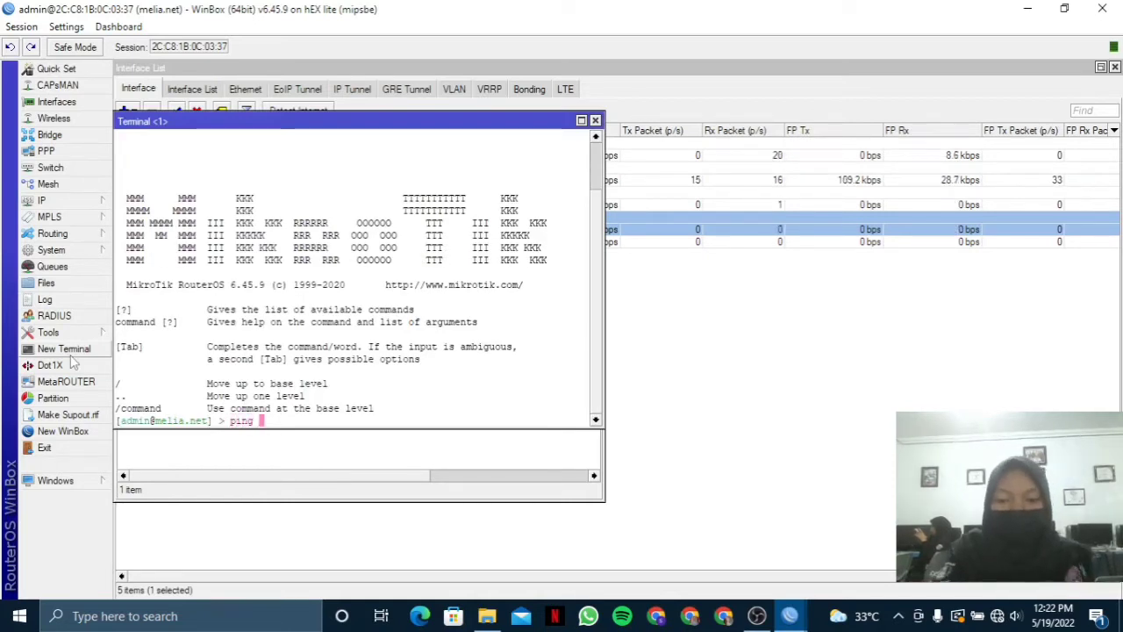
{"action": "type", "text": "8.8.8.8"}
{"action": "left_click", "coordinate": [73, 356]}
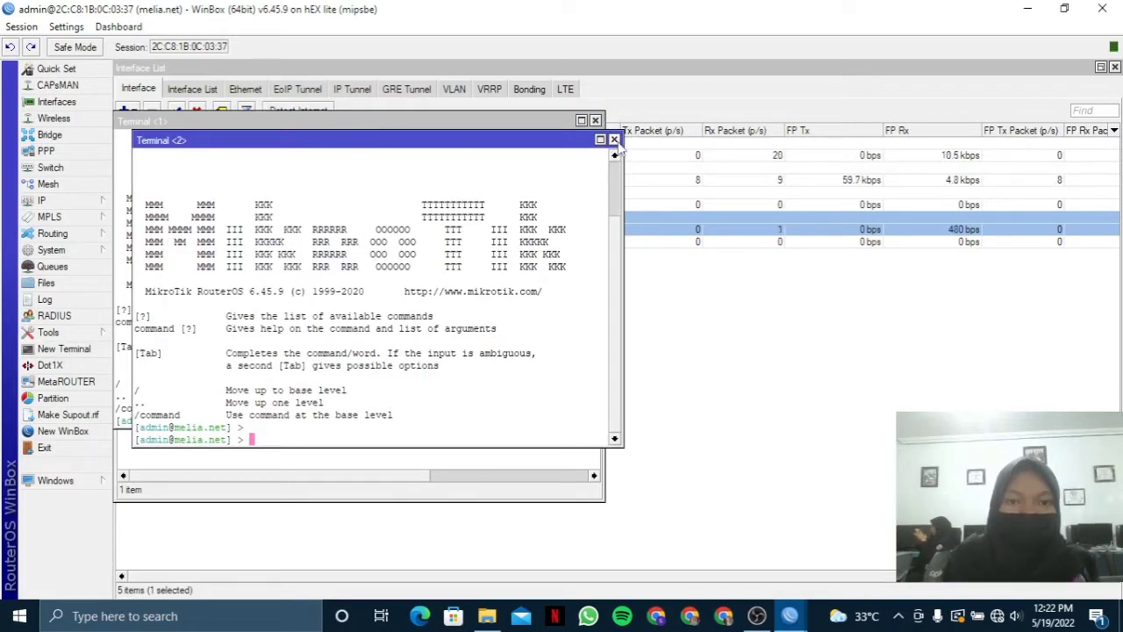
{"action": "left_click", "coordinate": [614, 141]}
{"action": "key", "text": "Return"}
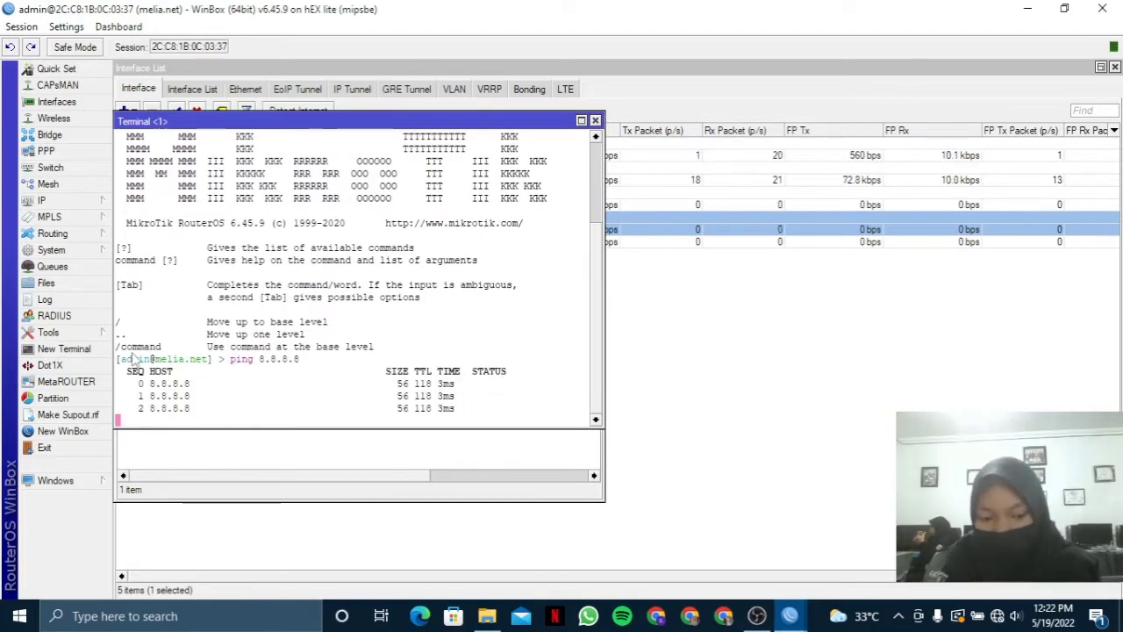
{"action": "key", "text": "ctrl+c"}
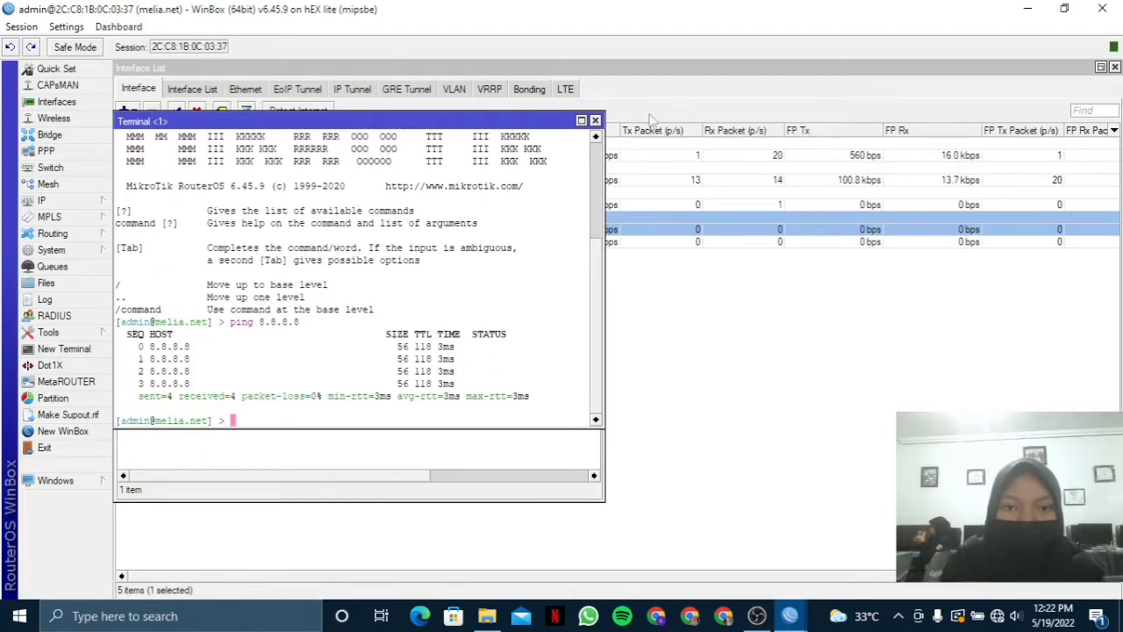
{"action": "left_click", "coordinate": [595, 121]}
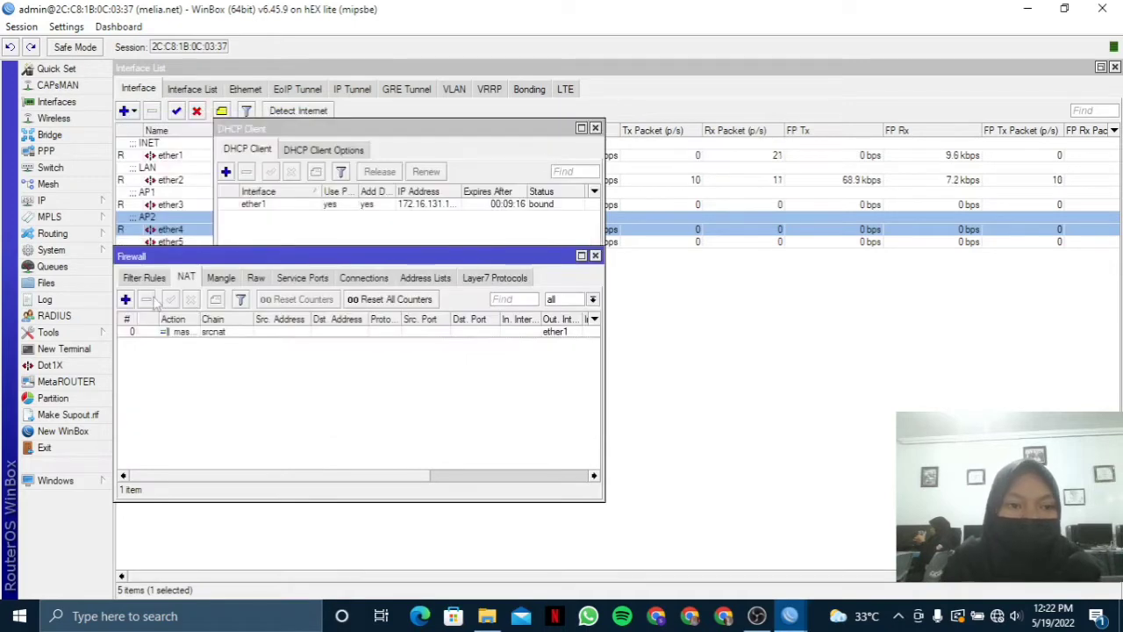
Add address 192.168.50.1/24 on interface ether2.
{"action": "left_click", "coordinate": [41, 200]}
{"action": "left_click", "coordinate": [251, 231]}
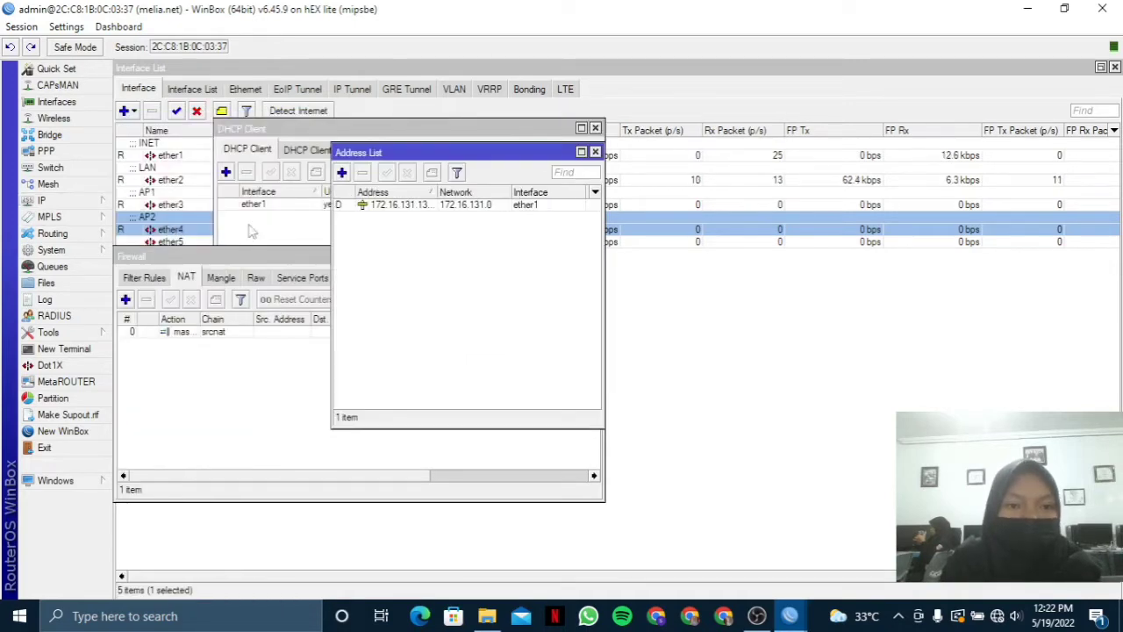
{"action": "left_click", "coordinate": [342, 172]}
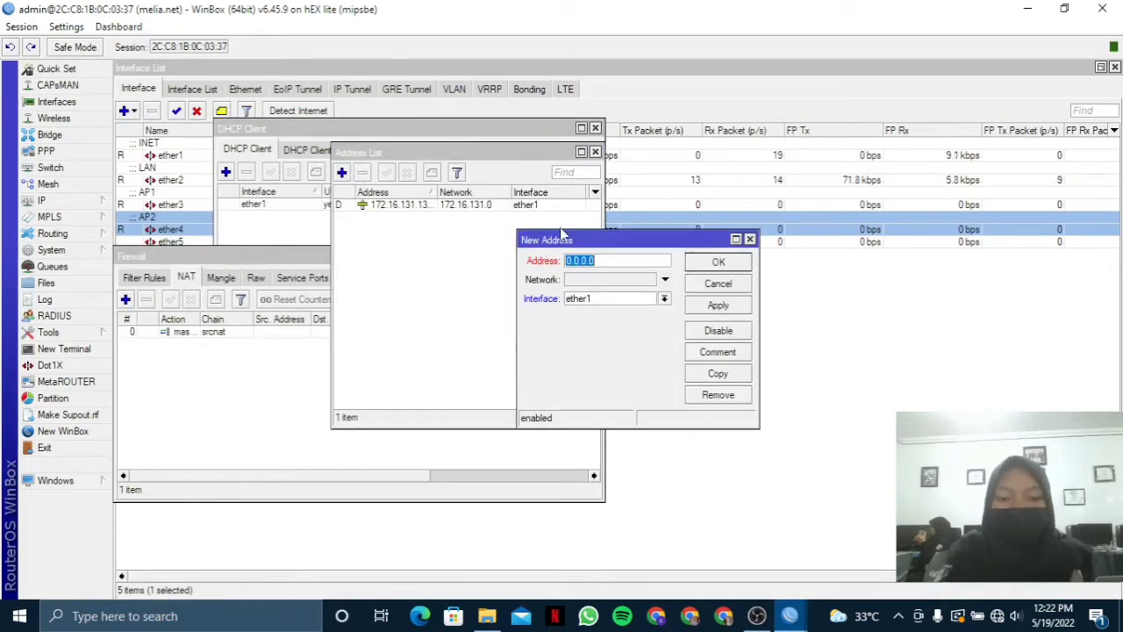
{"action": "type", "text": "192"}
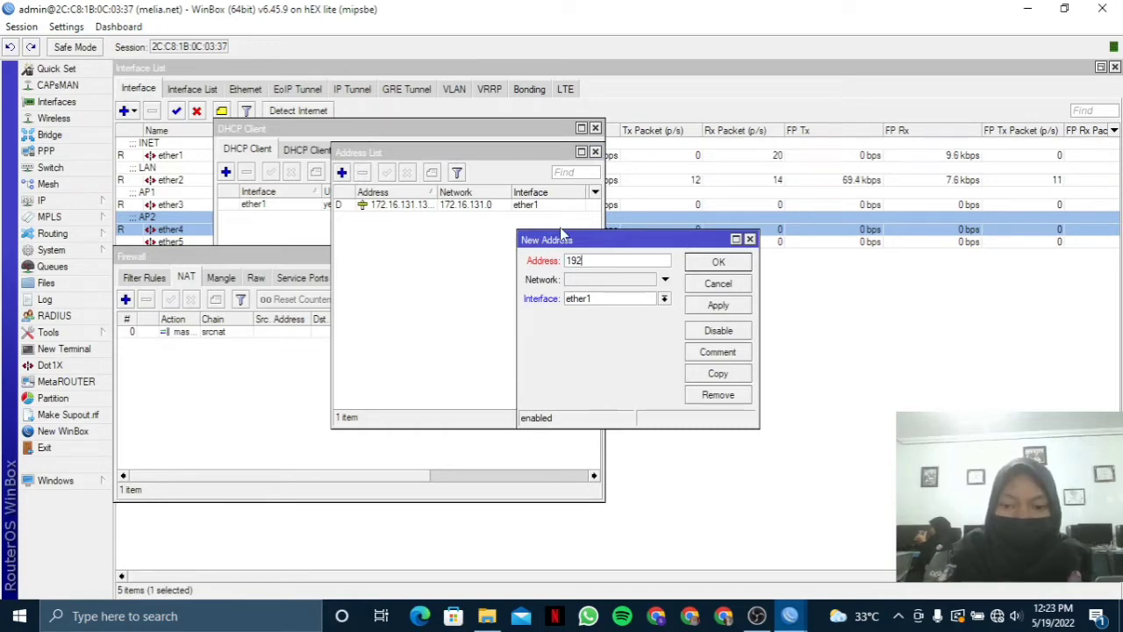
{"action": "type", "text": ".168."}
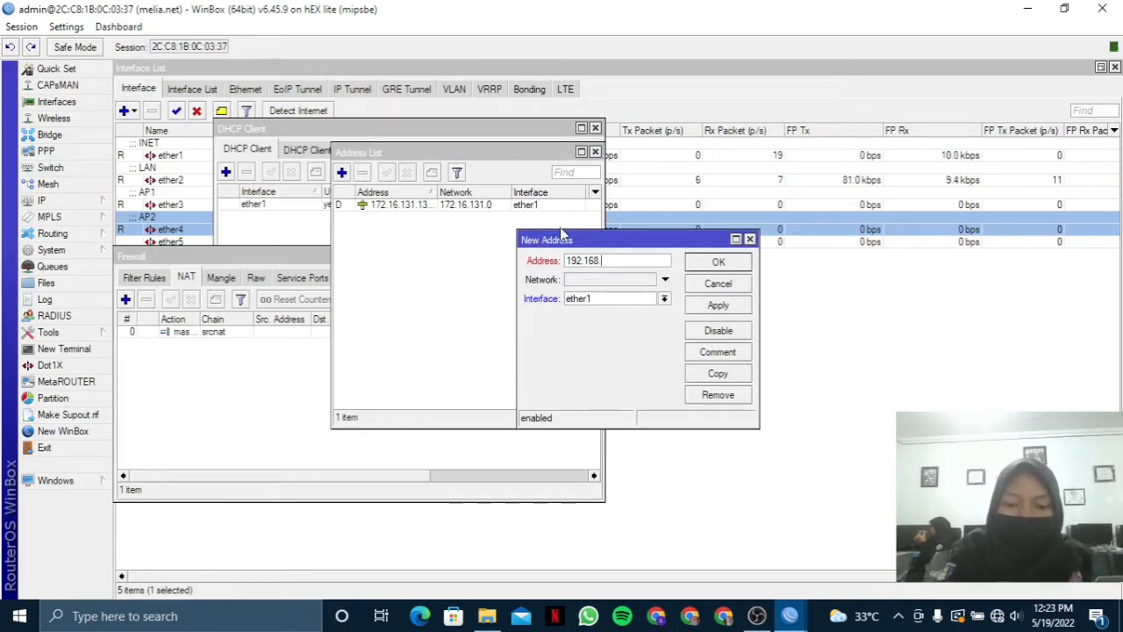
{"action": "type", "text": "100"}
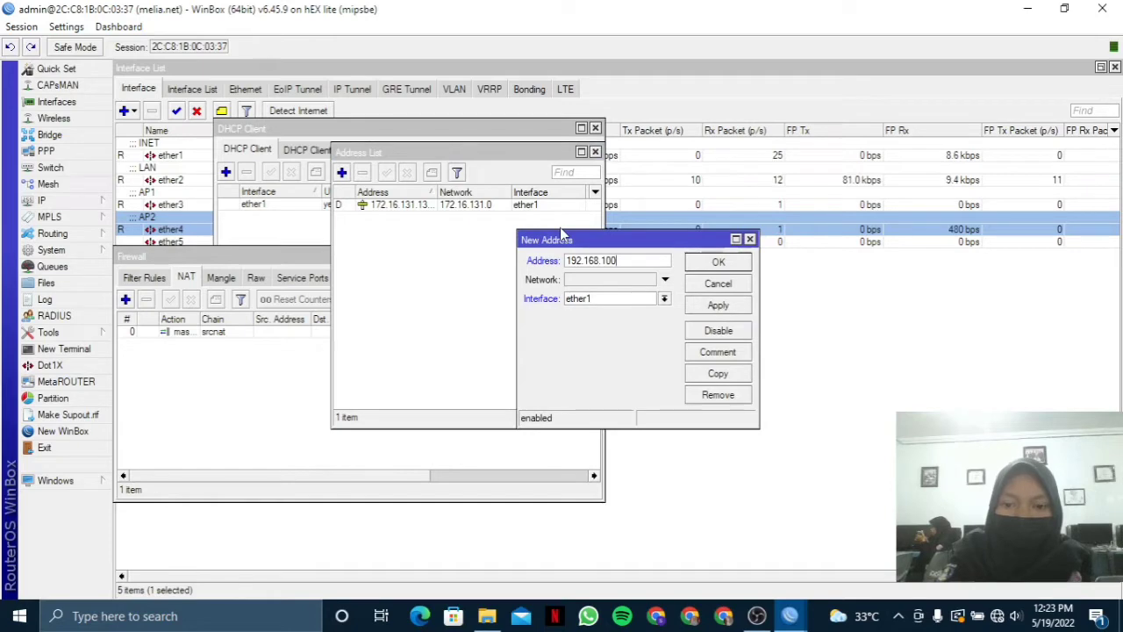
{"action": "key", "text": "BackSpace"}
{"action": "key", "text": "BackSpace"}
{"action": "key", "text": "BackSpace"}
{"action": "type", "text": "50"}
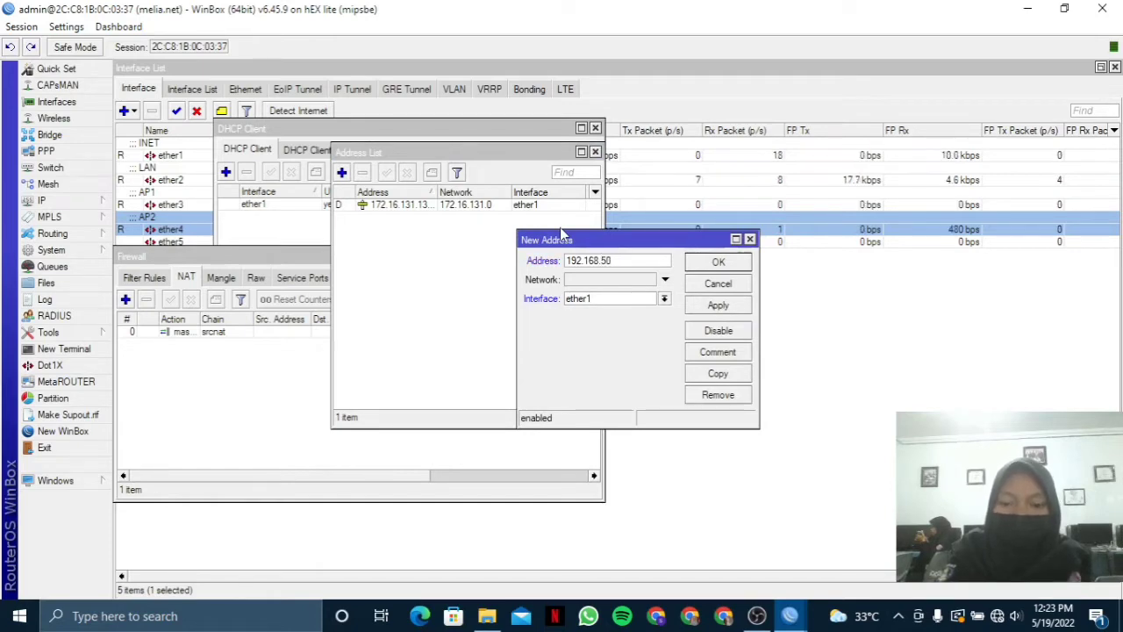
{"action": "type", "text": ".1/24"}
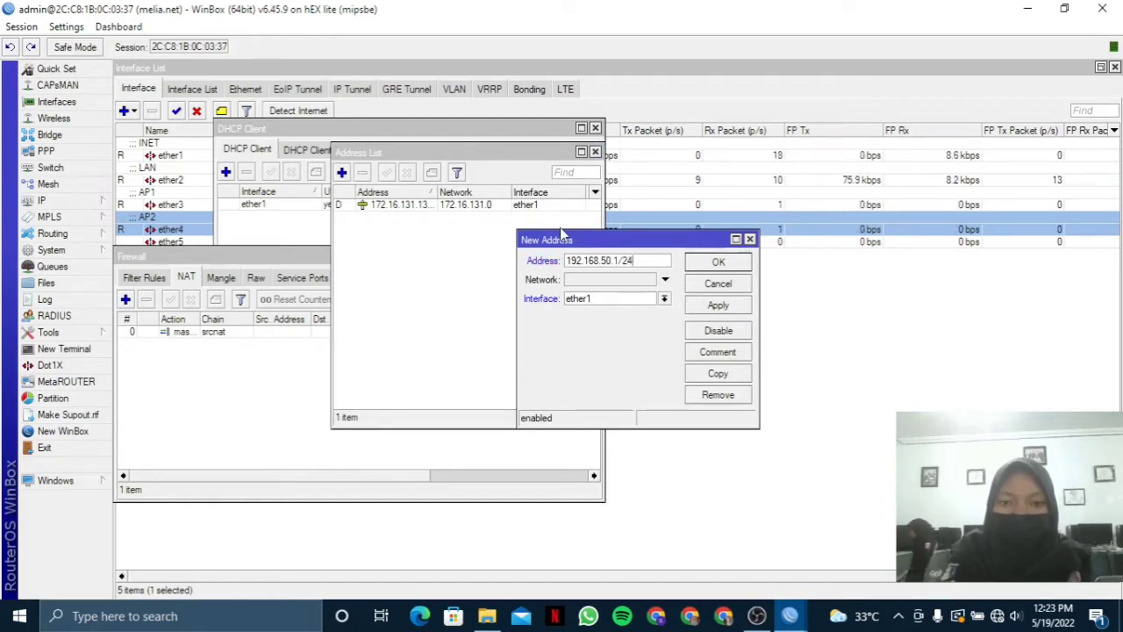
{"action": "left_click", "coordinate": [652, 299]}
{"action": "left_click", "coordinate": [648, 321]}
{"action": "left_click", "coordinate": [717, 305]}
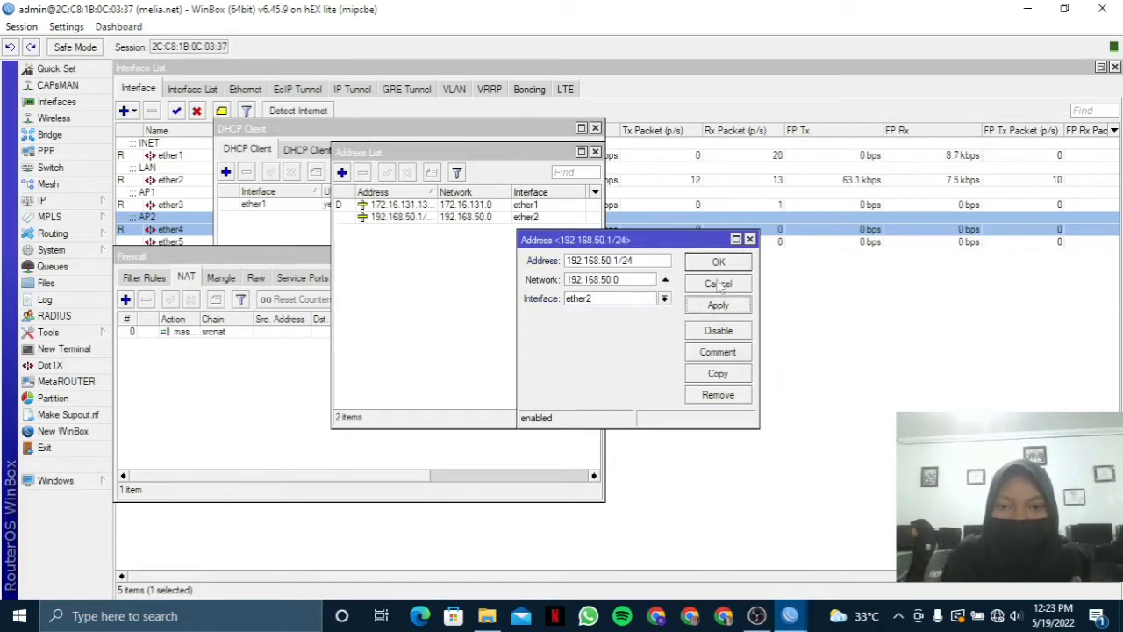
{"action": "left_click", "coordinate": [718, 283]}
Add address 192.168.100.1/24 on interface ether3.
{"action": "left_click", "coordinate": [342, 172]}
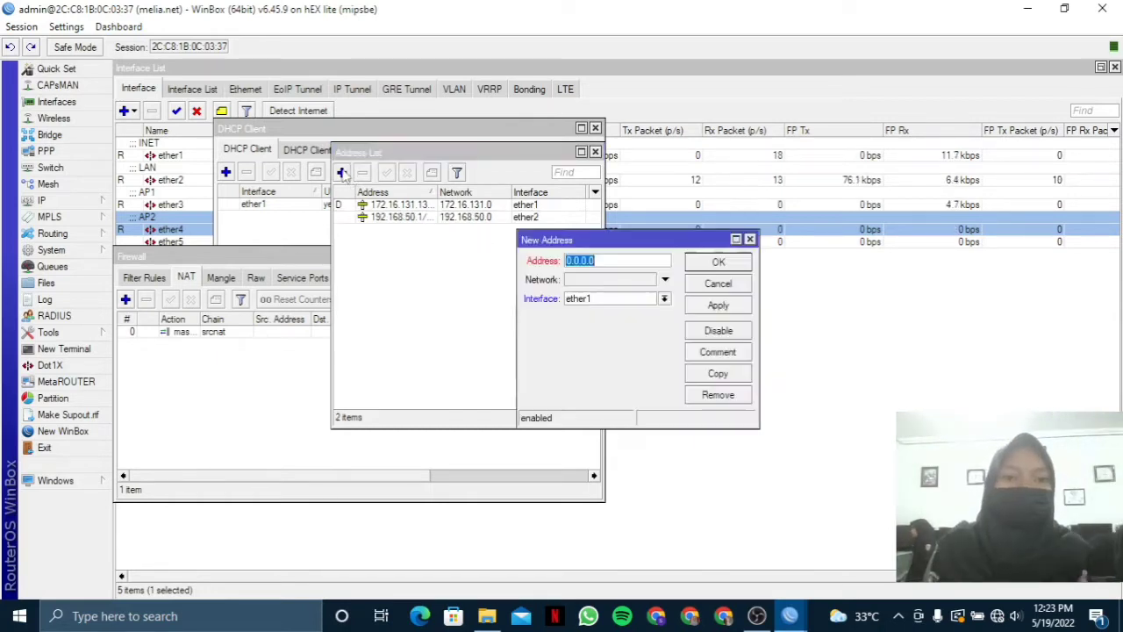
{"action": "type", "text": "19"}
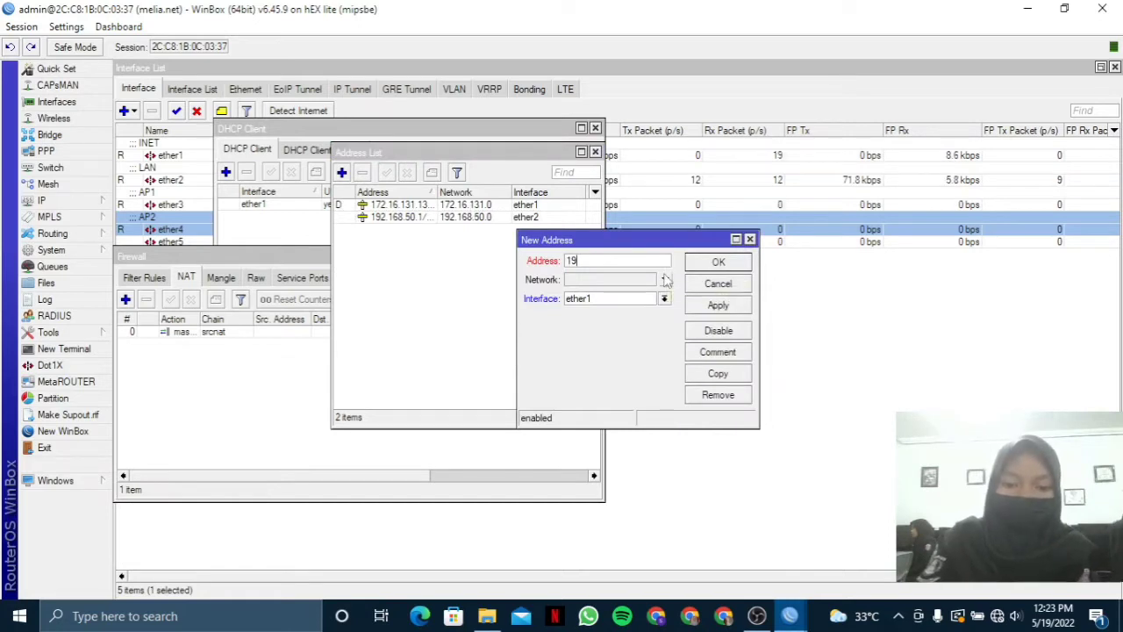
{"action": "type", "text": "2.168.1"}
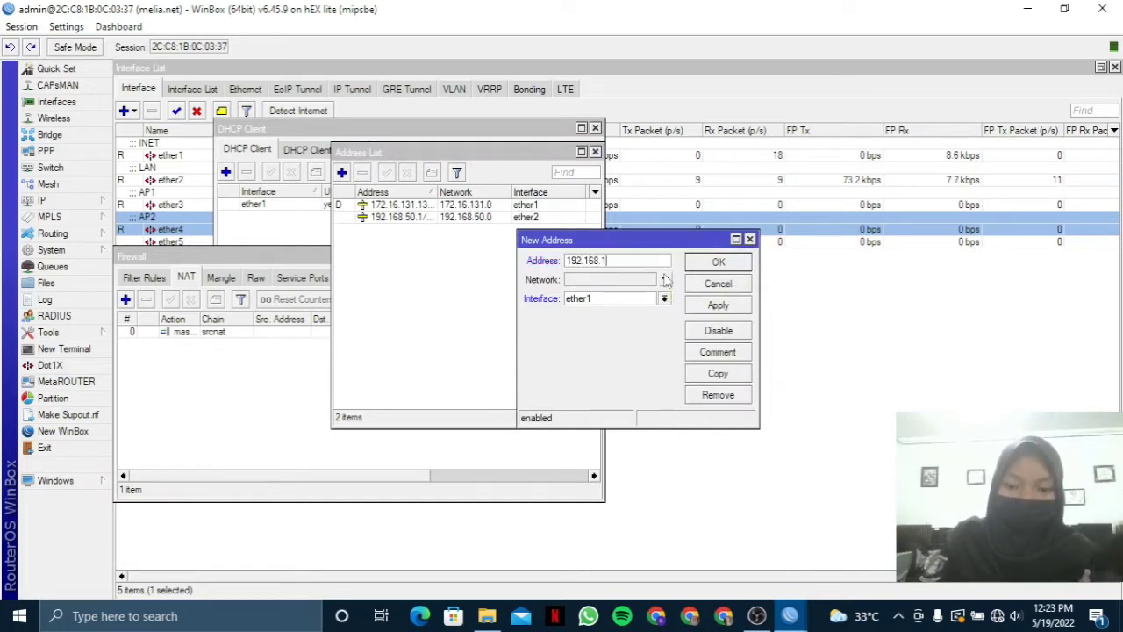
{"action": "type", "text": "00.1/24"}
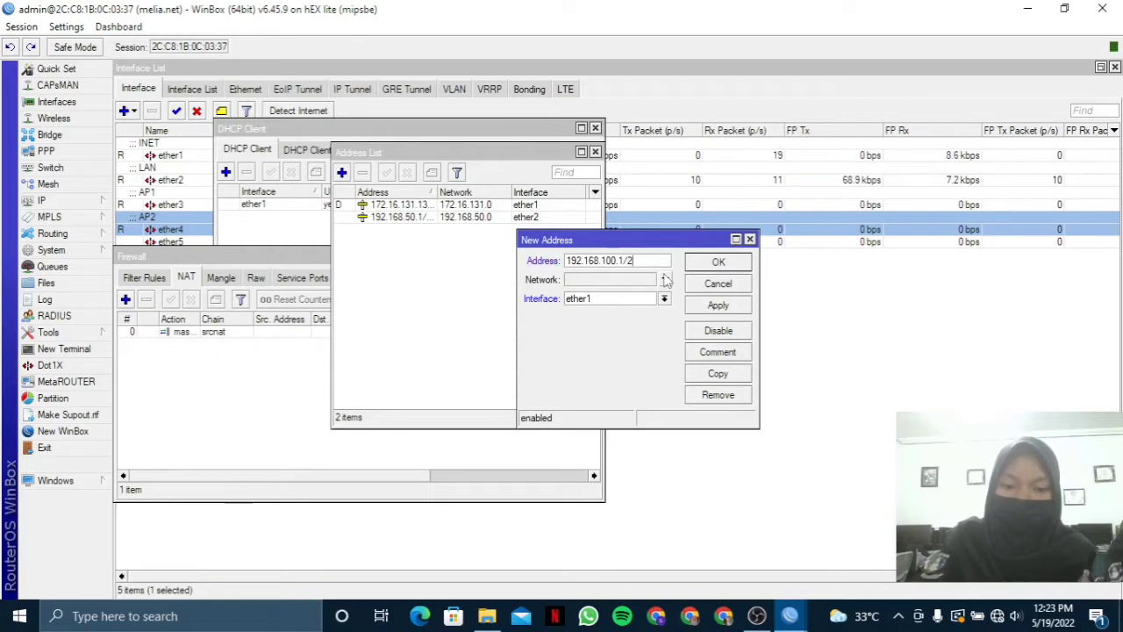
{"action": "left_click", "coordinate": [664, 298]}
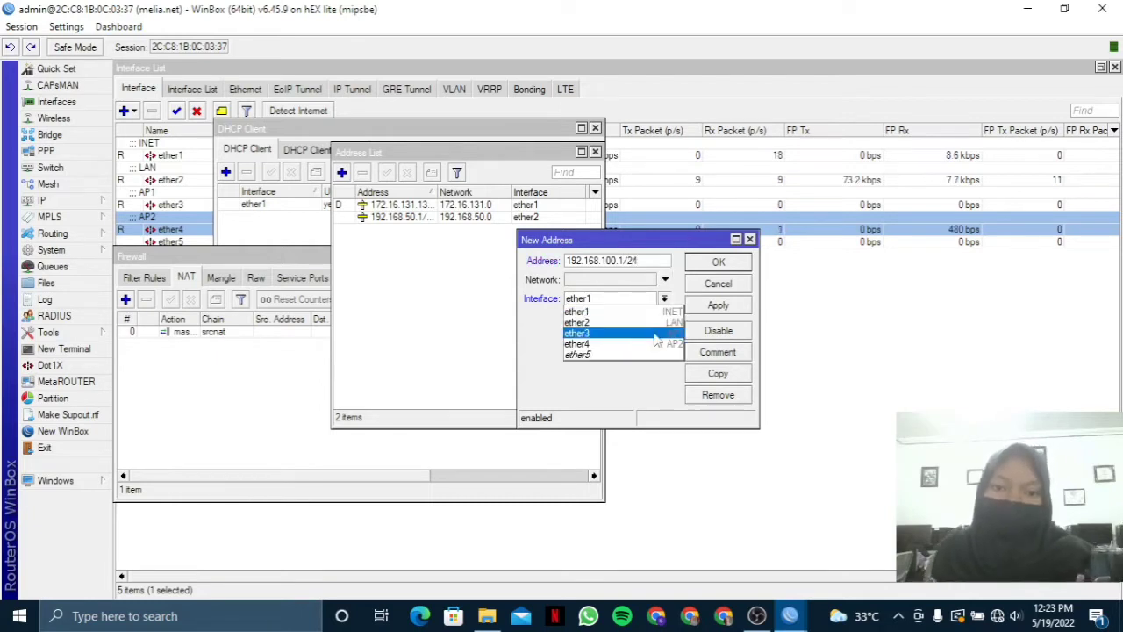
{"action": "left_click", "coordinate": [654, 329]}
{"action": "left_click", "coordinate": [737, 306]}
{"action": "left_click", "coordinate": [735, 263]}
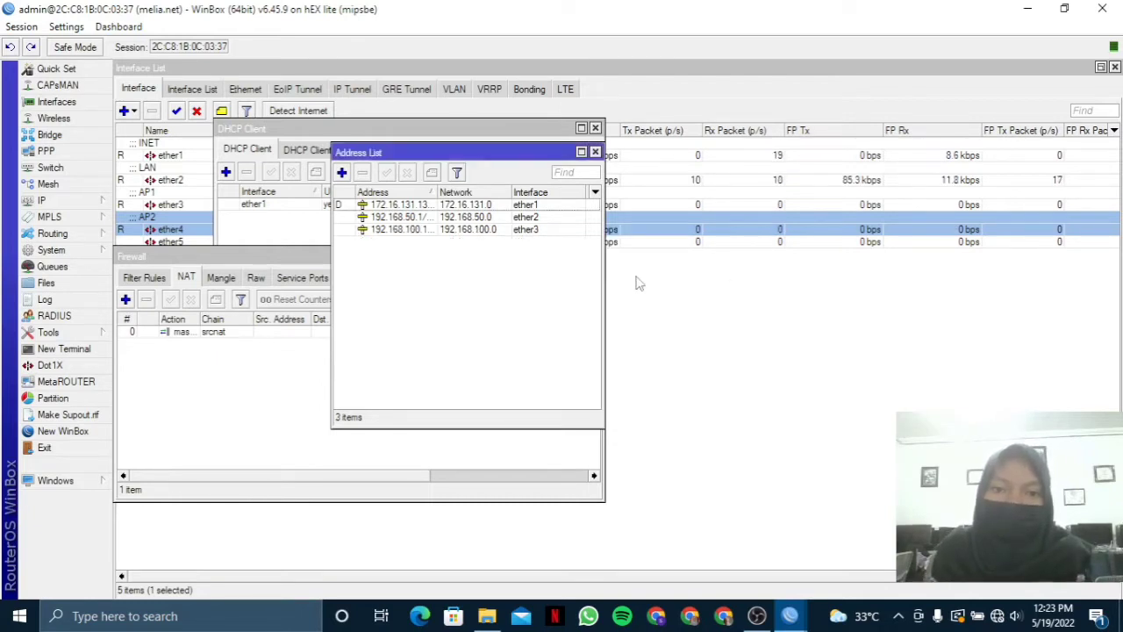
Add address 192.168.150.1/24 on interface ether4.
{"action": "left_click", "coordinate": [343, 172]}
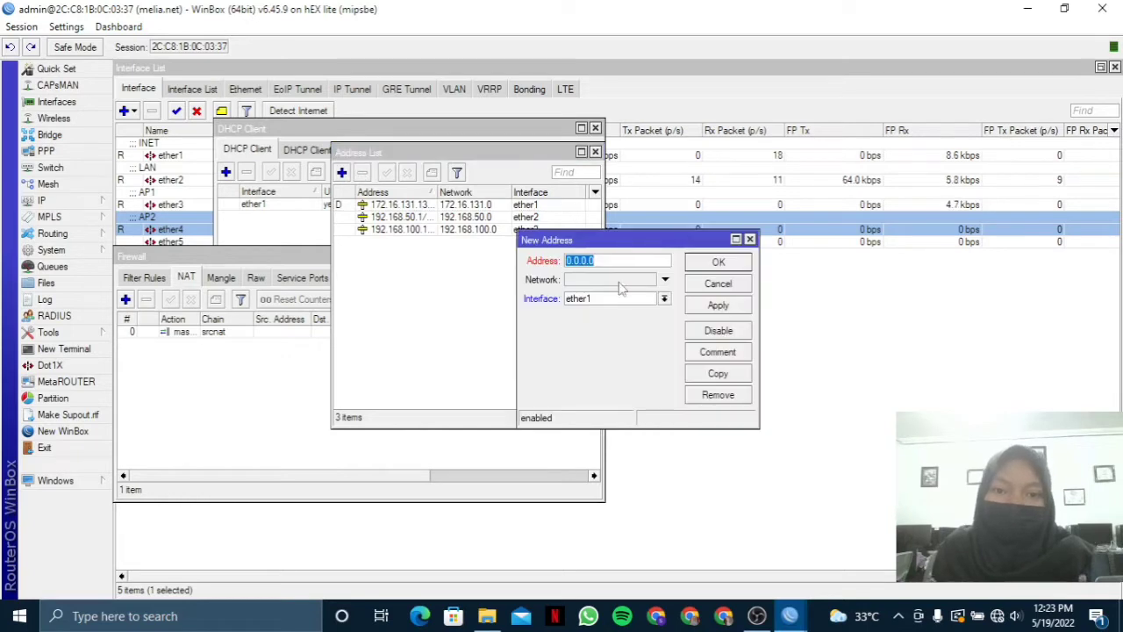
{"action": "type", "text": "192.1"}
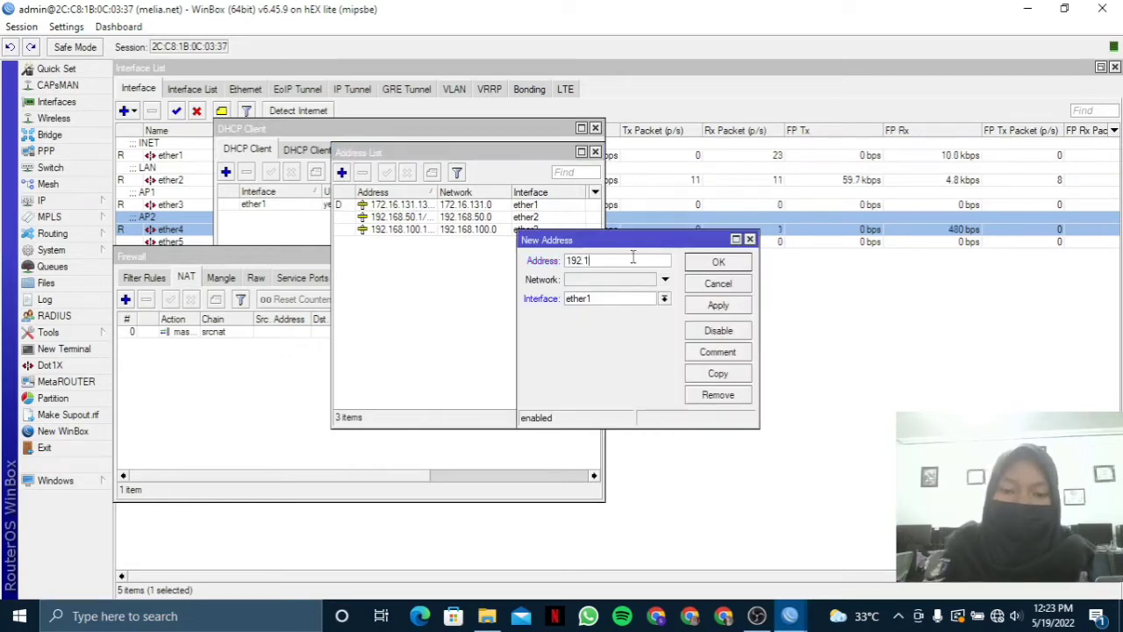
{"action": "type", "text": "68.15"}
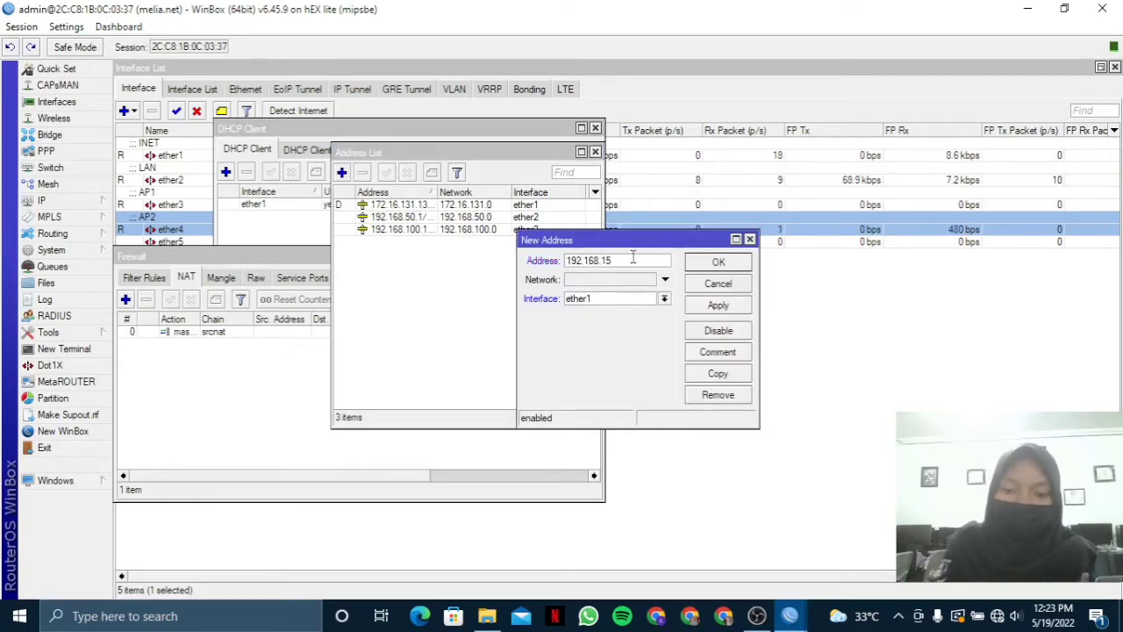
{"action": "type", "text": "0.1/24"}
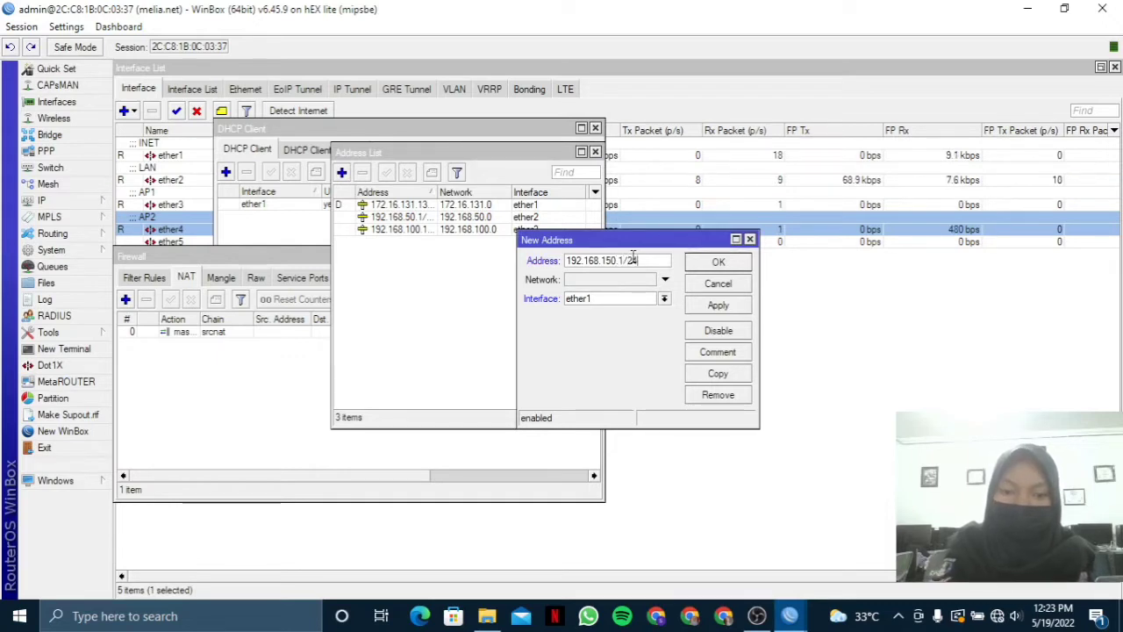
{"action": "left_click", "coordinate": [664, 299]}
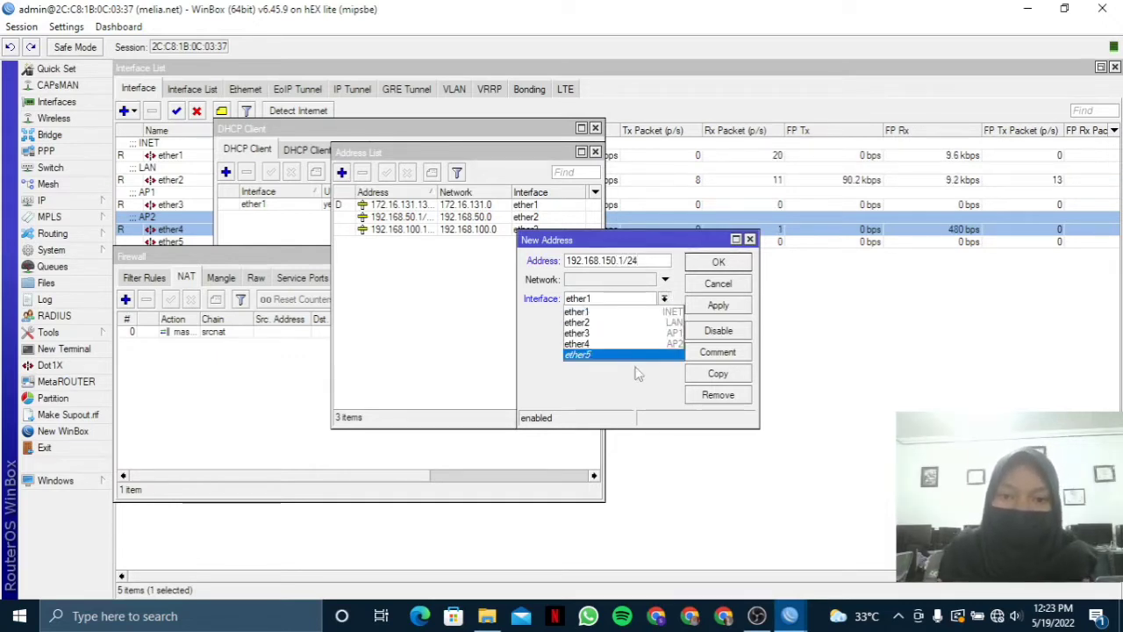
{"action": "left_click", "coordinate": [649, 344]}
{"action": "left_click", "coordinate": [737, 306]}
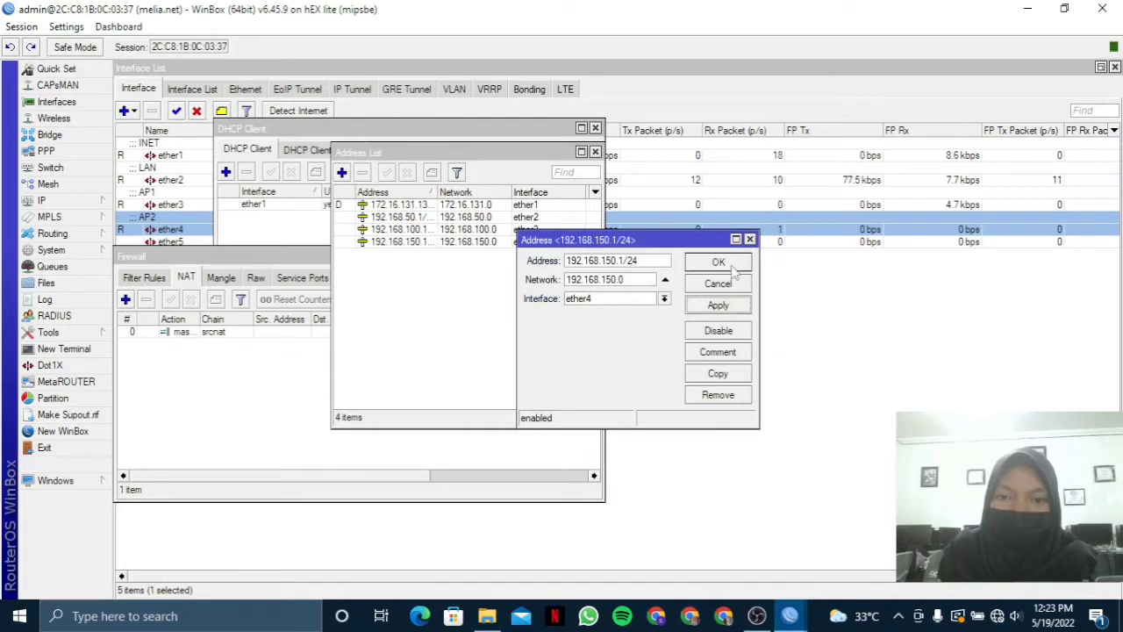
{"action": "left_click", "coordinate": [719, 262]}
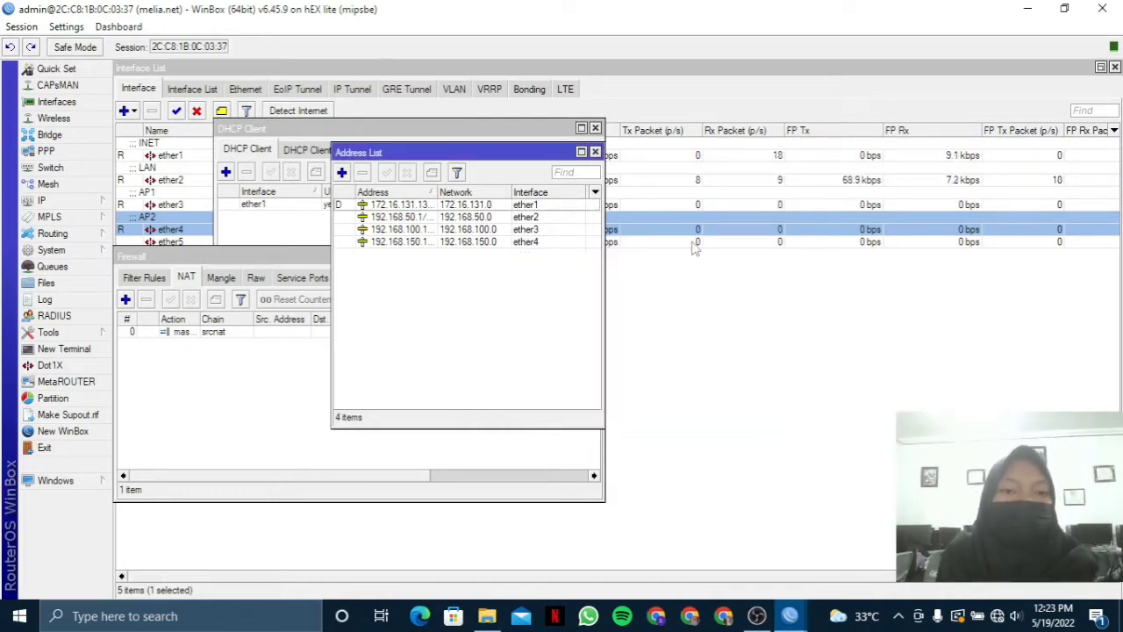
Run DHCP Setup on ether2, accepting the suggested address space, gateway and range.
{"action": "left_click", "coordinate": [52, 201]}
{"action": "left_click", "coordinate": [179, 296]}
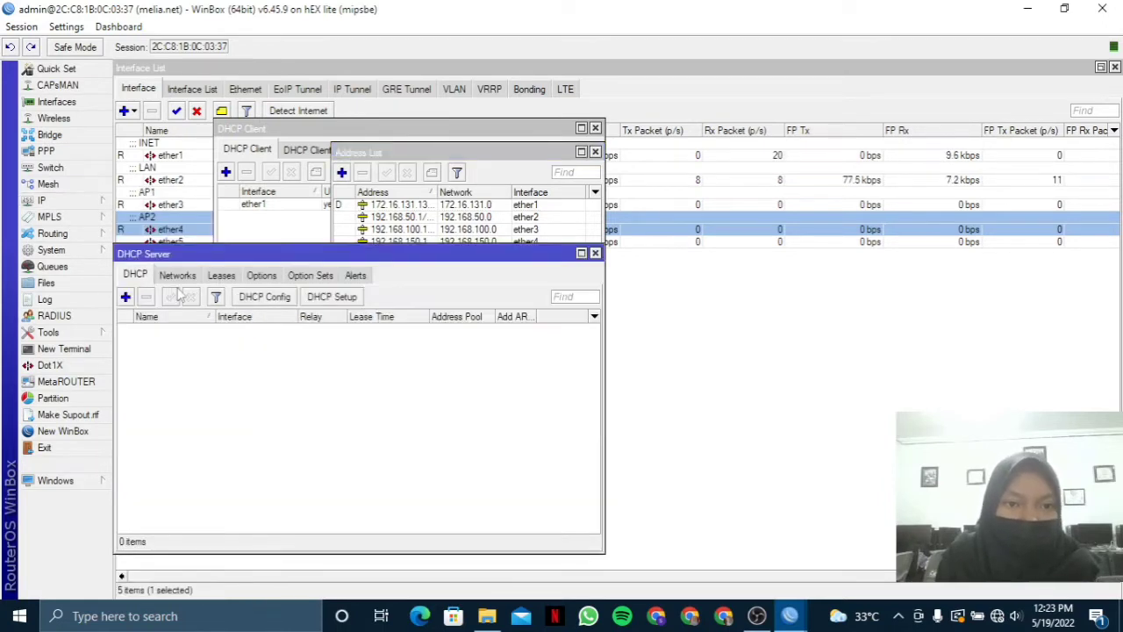
{"action": "left_click", "coordinate": [328, 297]}
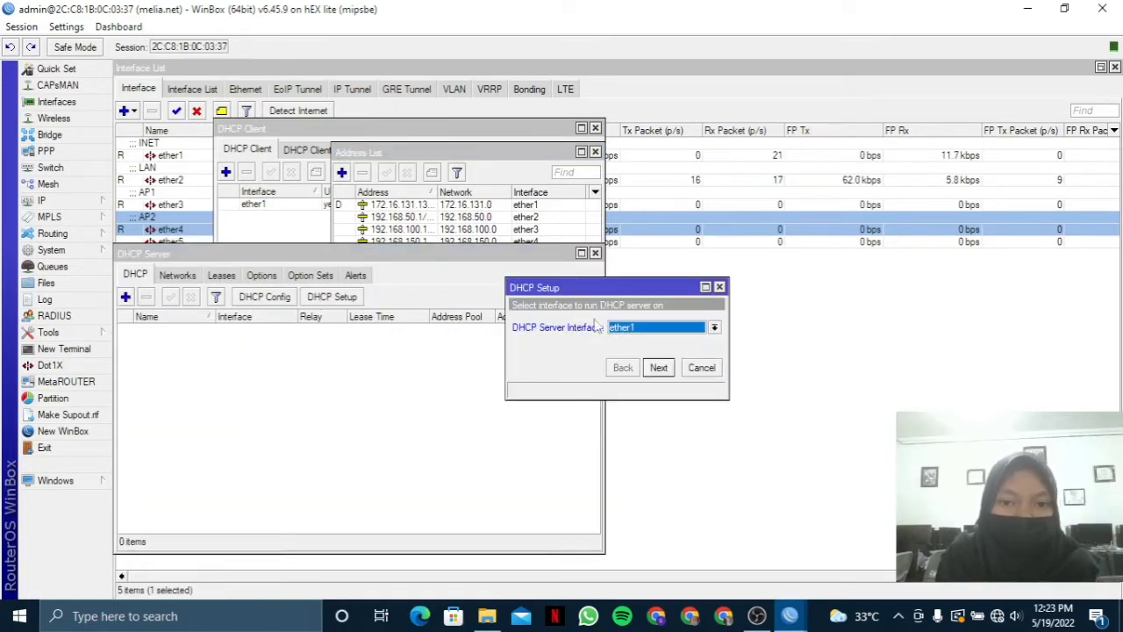
{"action": "left_click", "coordinate": [714, 327]}
{"action": "left_click", "coordinate": [666, 349]}
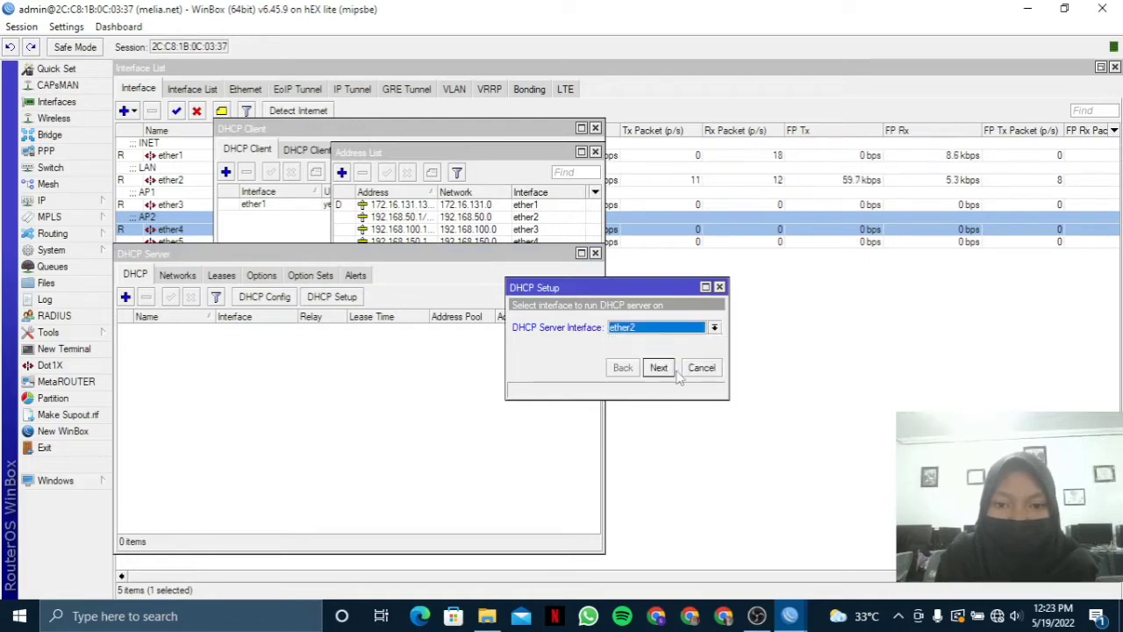
{"action": "left_click", "coordinate": [660, 367]}
{"action": "left_click", "coordinate": [658, 367]}
{"action": "left_click", "coordinate": [659, 367]}
{"action": "left_click", "coordinate": [658, 367]}
{"action": "left_click", "coordinate": [658, 367]}
{"action": "left_click", "coordinate": [659, 367]}
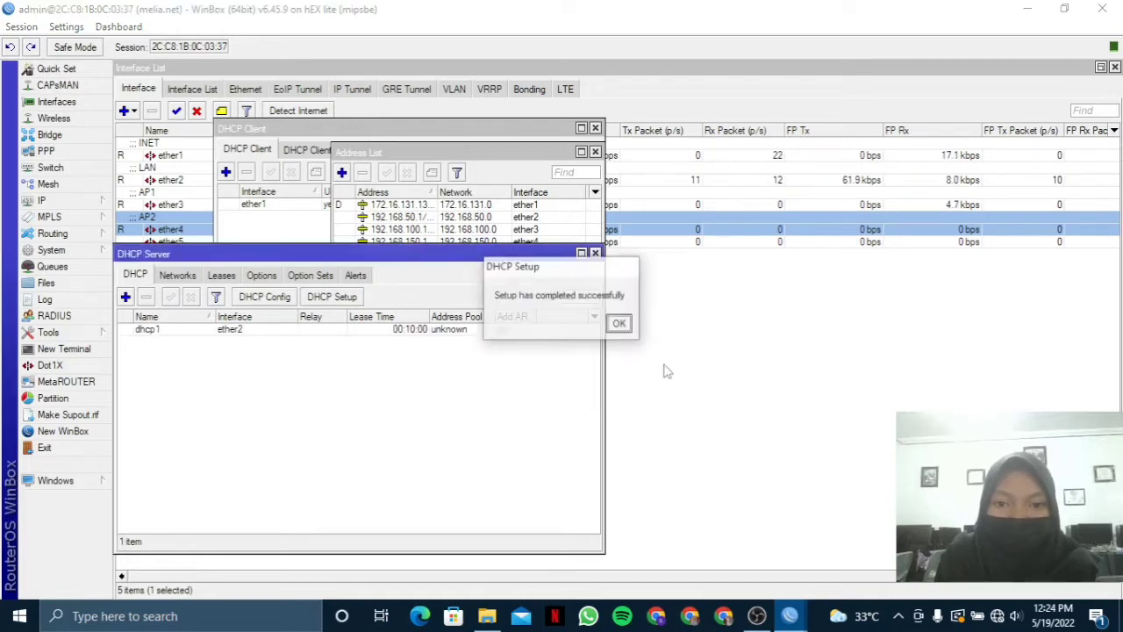
{"action": "left_click", "coordinate": [619, 324]}
Run DHCP Setup on ether3 with the default range, DNS and 00:10:00 lease time.
{"action": "left_click", "coordinate": [356, 296]}
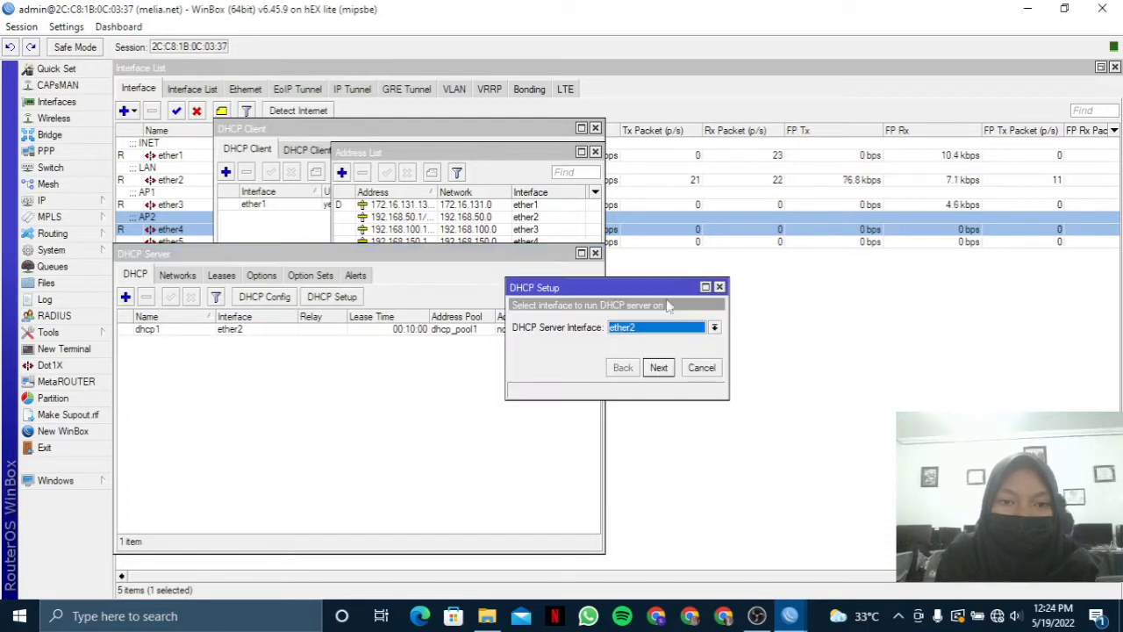
{"action": "left_click", "coordinate": [678, 335]}
{"action": "left_click", "coordinate": [667, 361]}
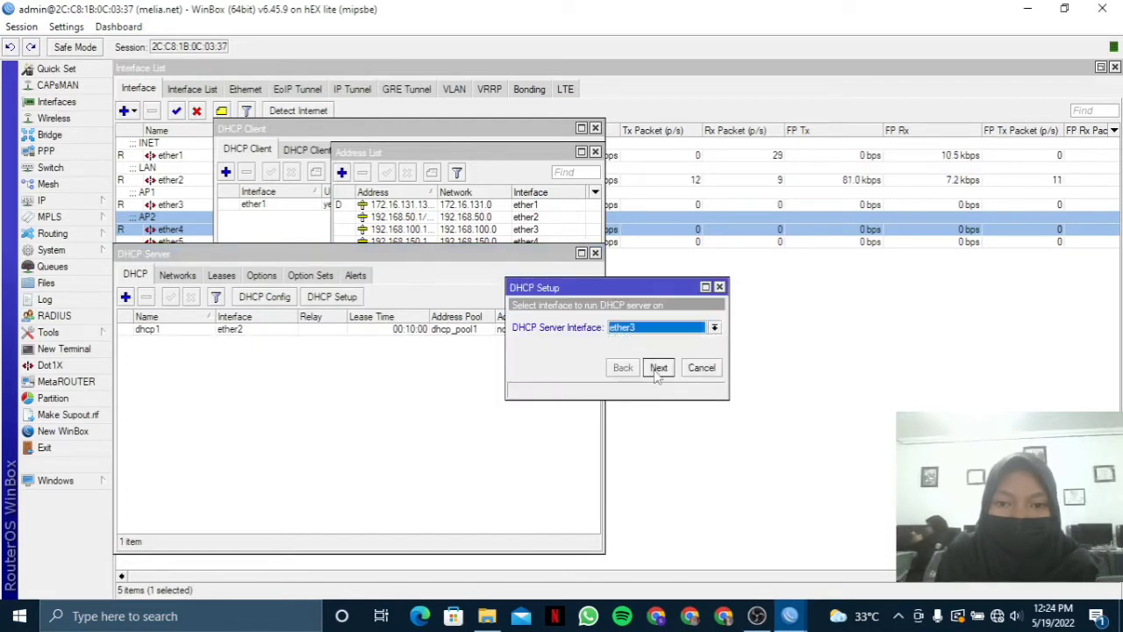
{"action": "left_click", "coordinate": [658, 367]}
{"action": "left_click", "coordinate": [659, 367]}
{"action": "left_click", "coordinate": [659, 367]}
{"action": "left_click", "coordinate": [659, 367]}
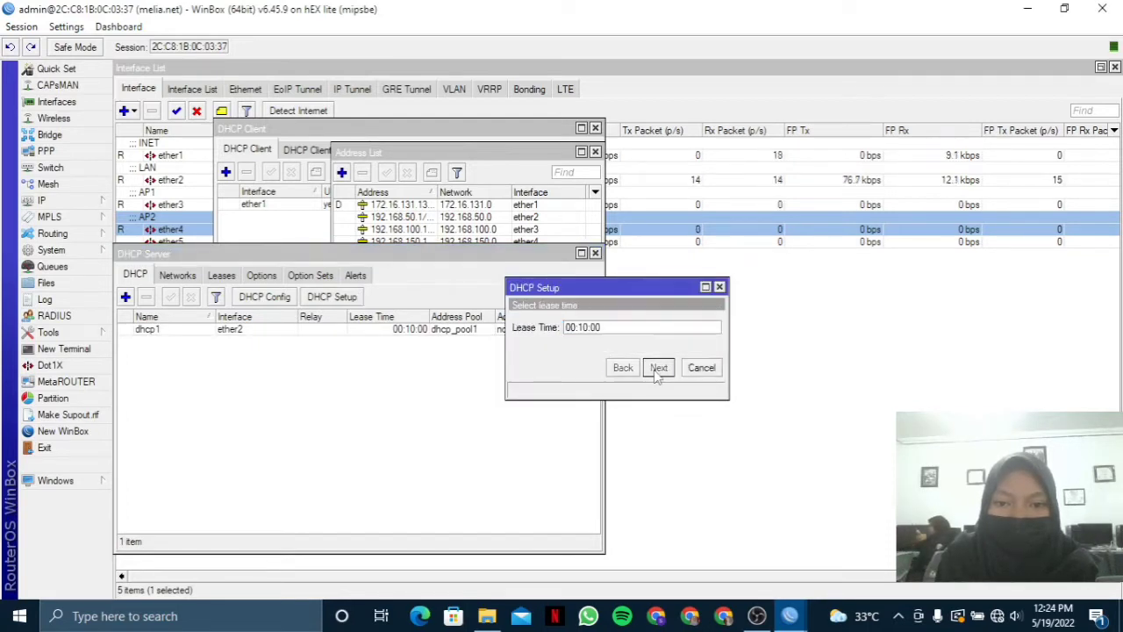
{"action": "left_click", "coordinate": [658, 368]}
{"action": "left_click", "coordinate": [619, 324]}
Run DHCP Setup on ether4, accepting all the suggested defaults.
{"action": "left_click", "coordinate": [356, 297]}
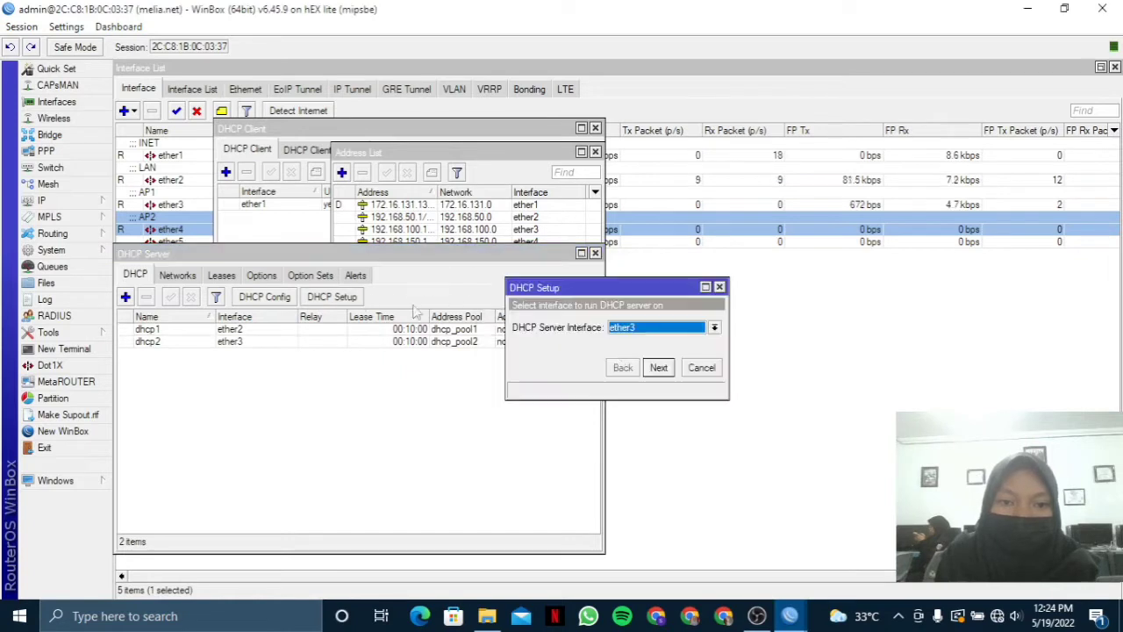
{"action": "left_click", "coordinate": [671, 330]}
{"action": "left_click", "coordinate": [666, 373]}
{"action": "left_click", "coordinate": [659, 368]}
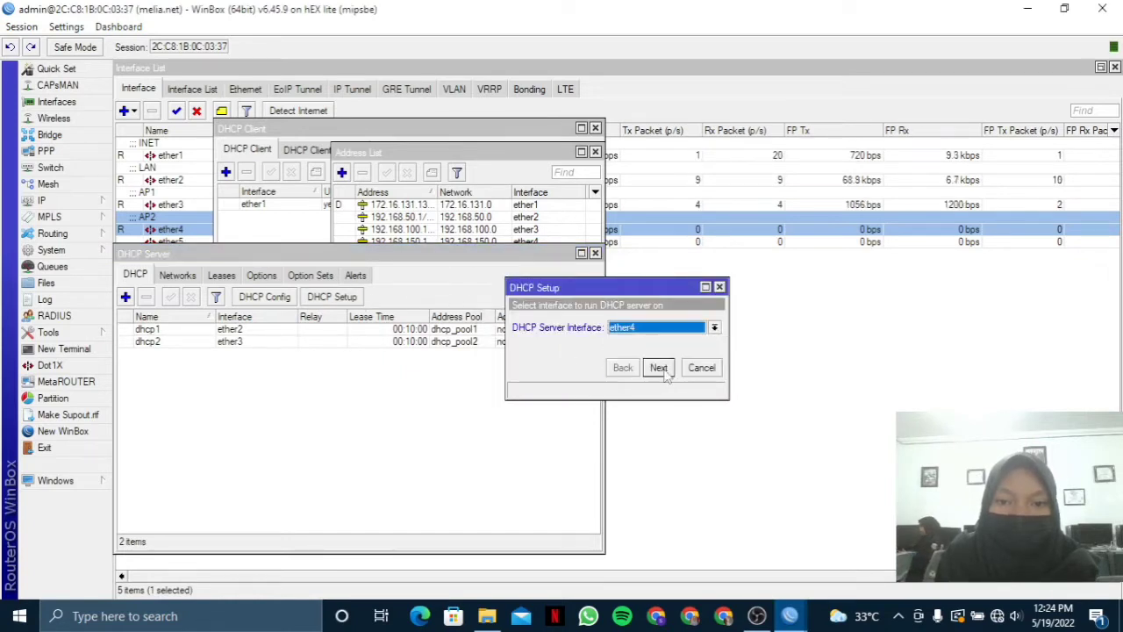
{"action": "left_click", "coordinate": [659, 368]}
{"action": "left_click", "coordinate": [659, 368]}
{"action": "left_click", "coordinate": [659, 367]}
{"action": "left_click", "coordinate": [658, 368]}
{"action": "left_click", "coordinate": [659, 368]}
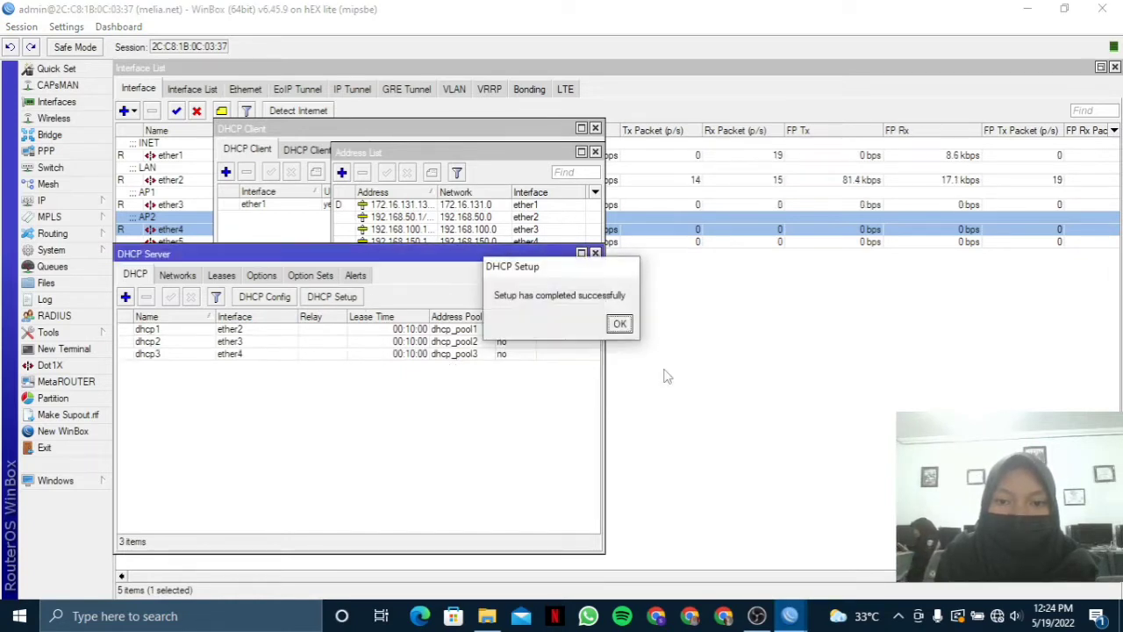
{"action": "left_click", "coordinate": [619, 324]}
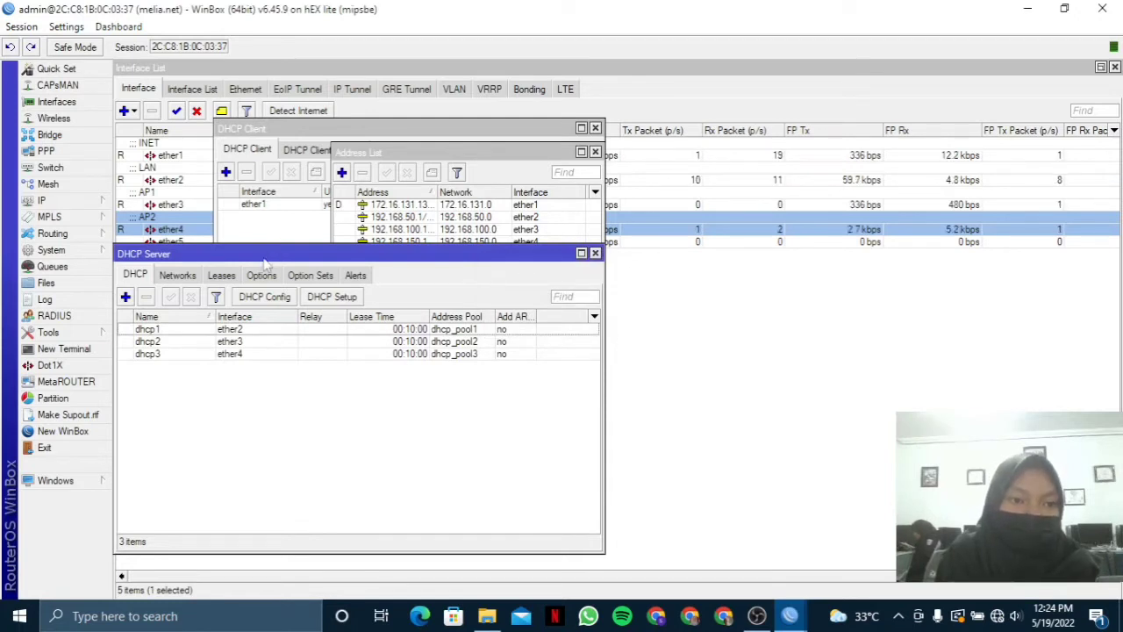
Bring up the network adapter list from Windows Network & Internet settings.
{"action": "left_click", "coordinate": [997, 617]}
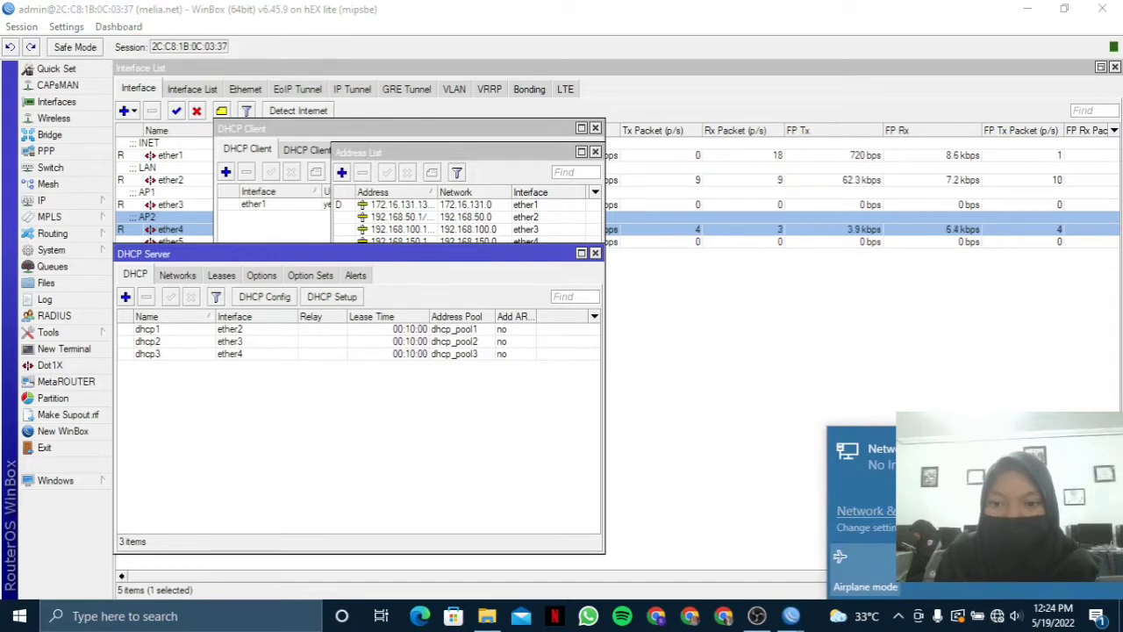
{"action": "left_click", "coordinate": [914, 511]}
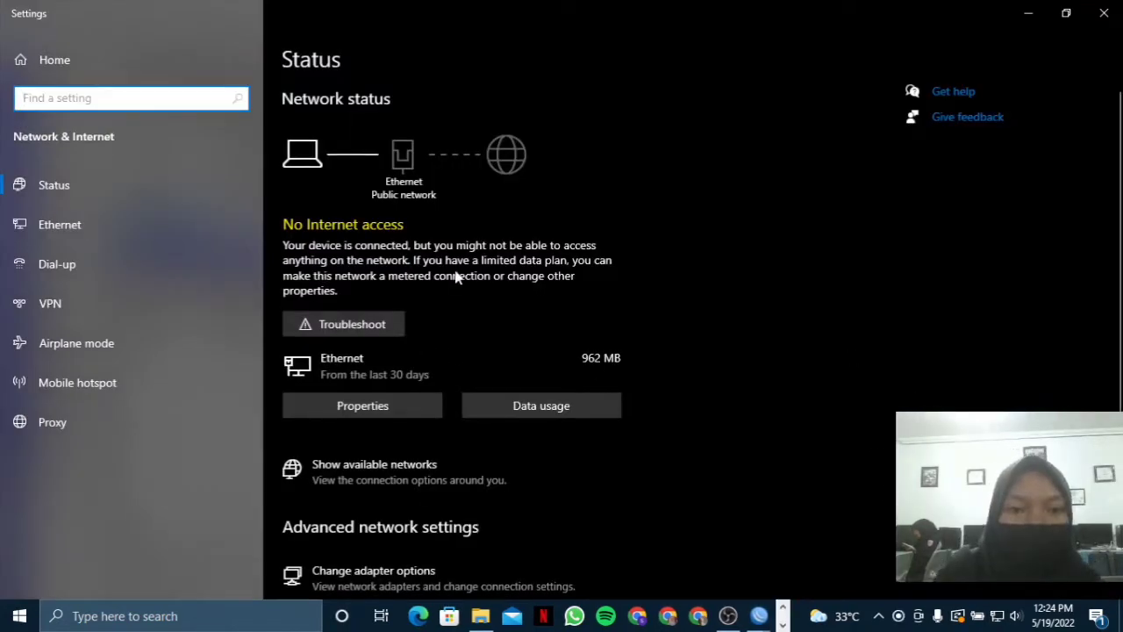
{"action": "scroll", "coordinate": [402, 386], "scroll_direction": "down", "scroll_amount": 5}
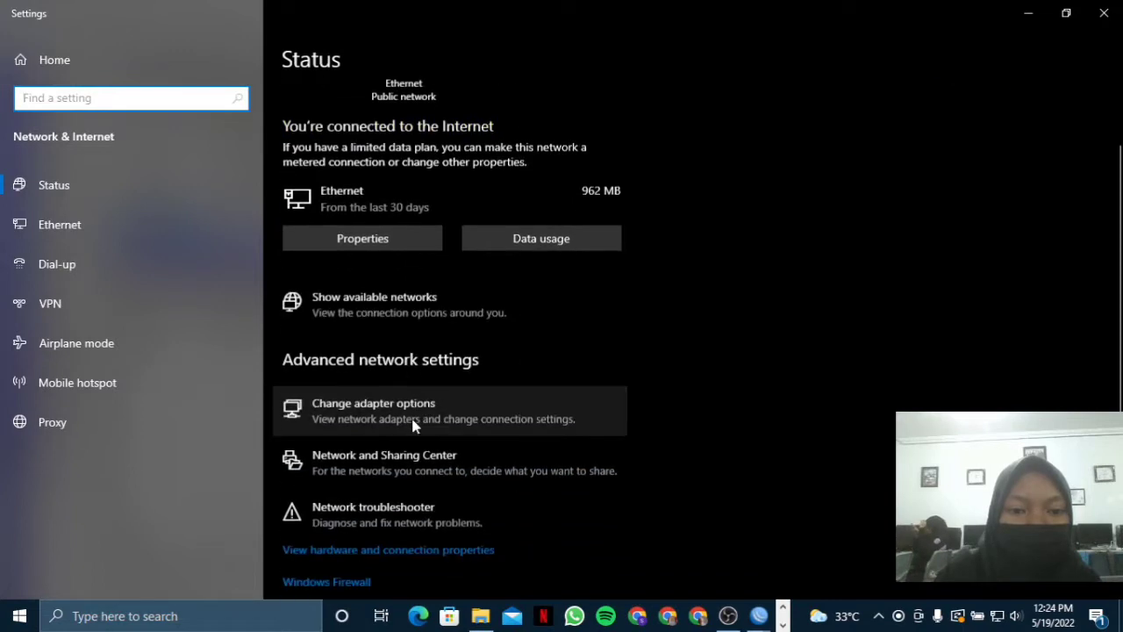
{"action": "left_click", "coordinate": [411, 345]}
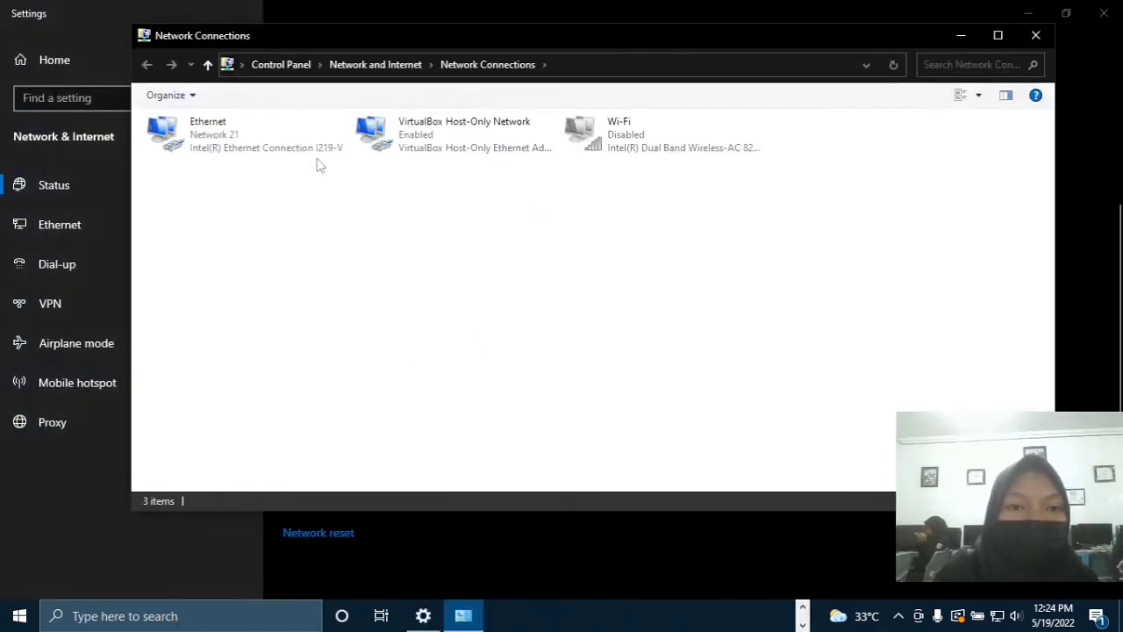
Disable the Ethernet adapter, then enable it again.
{"action": "left_click", "coordinate": [291, 145]}
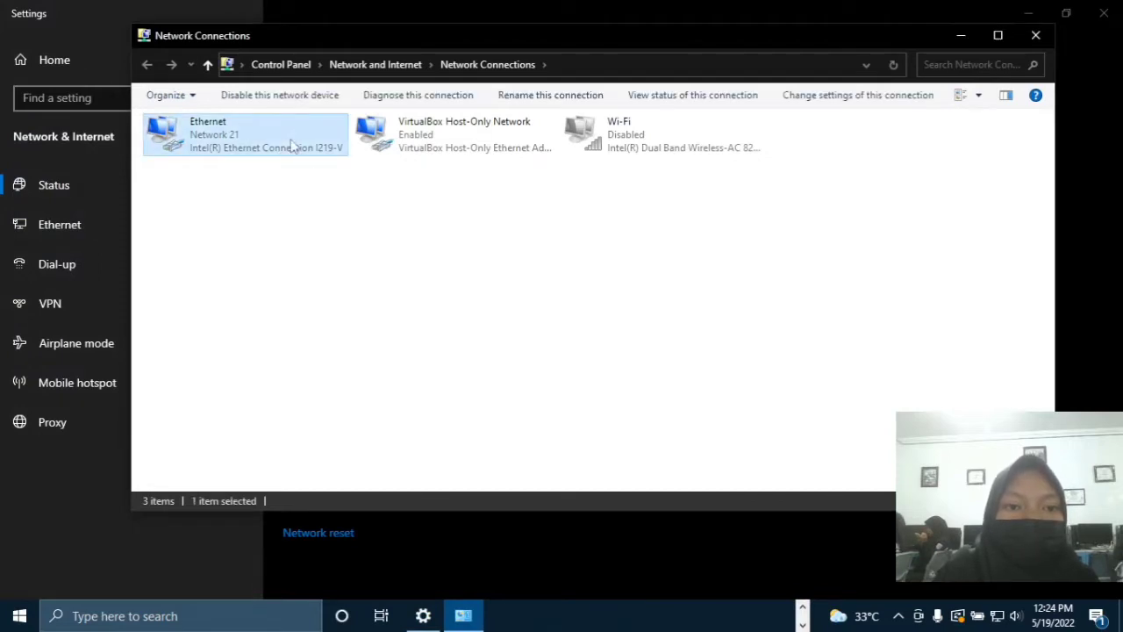
{"action": "right_click", "coordinate": [291, 140]}
{"action": "left_click", "coordinate": [383, 155]}
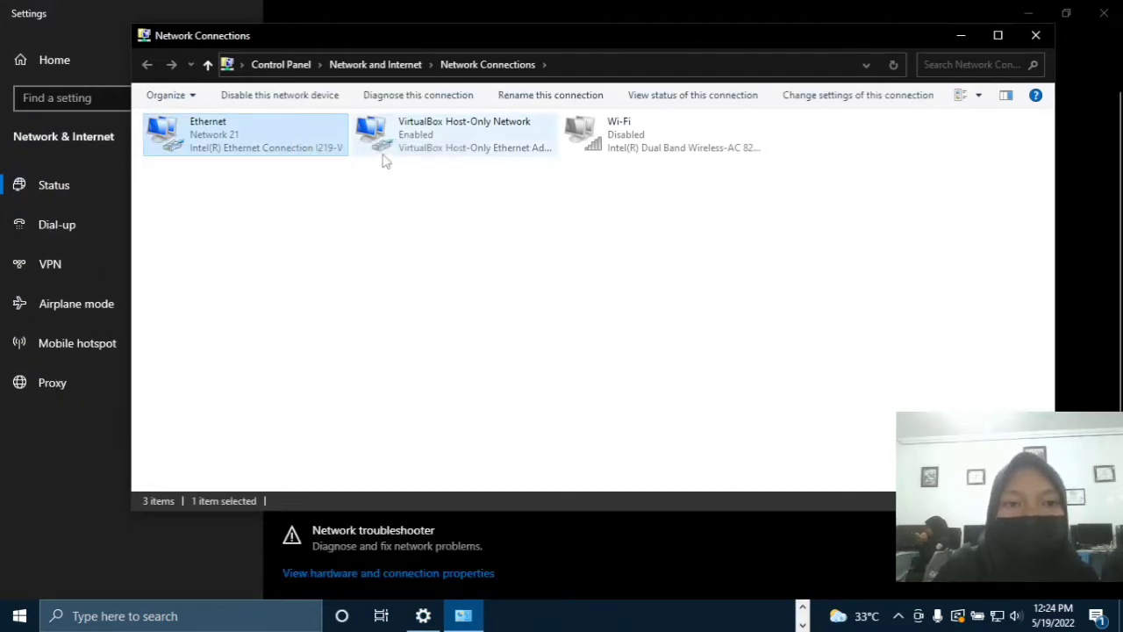
{"action": "right_click", "coordinate": [265, 133]}
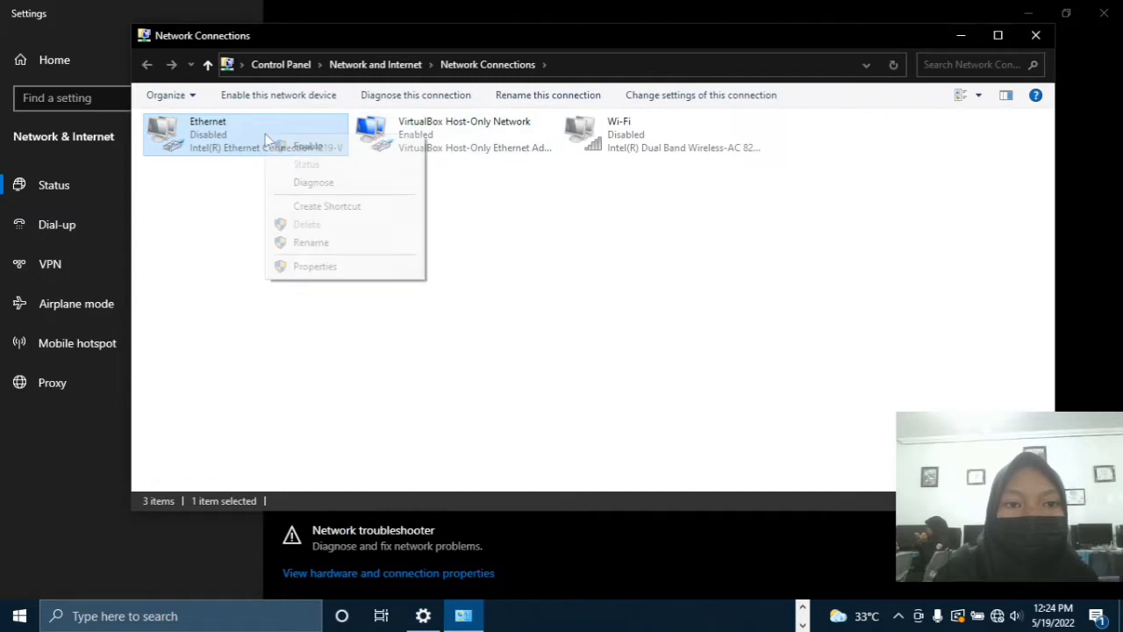
{"action": "left_click", "coordinate": [316, 146]}
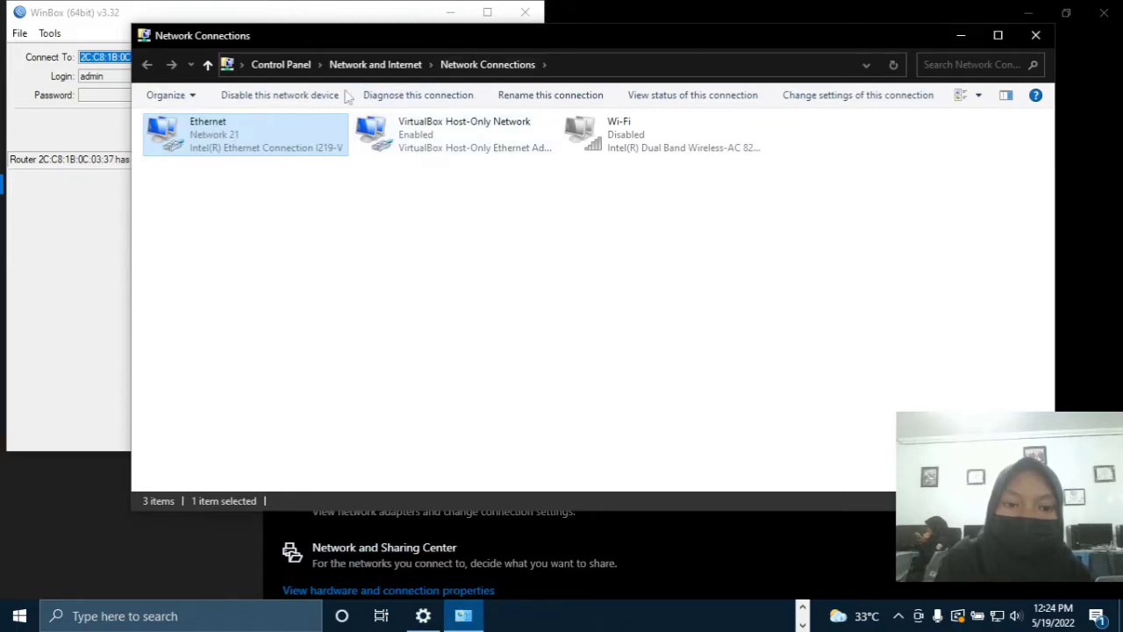
In Command Prompt, run ipconfig and ping 8.8.8.8.
{"action": "left_click", "coordinate": [163, 621]}
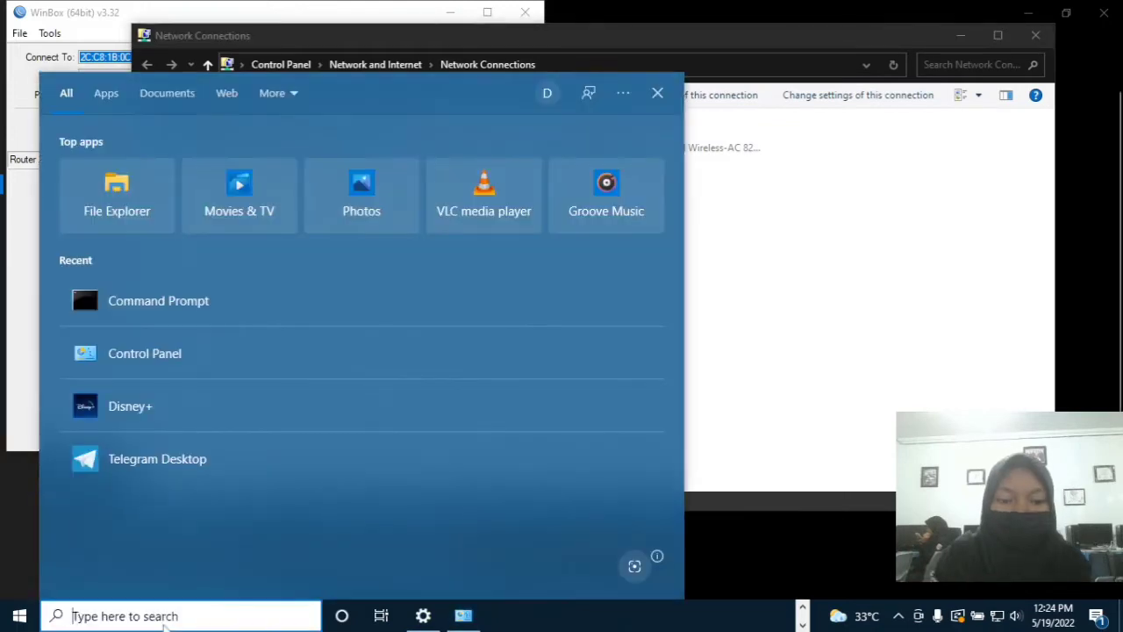
{"action": "type", "text": "cmd"}
{"action": "left_click", "coordinate": [210, 179]}
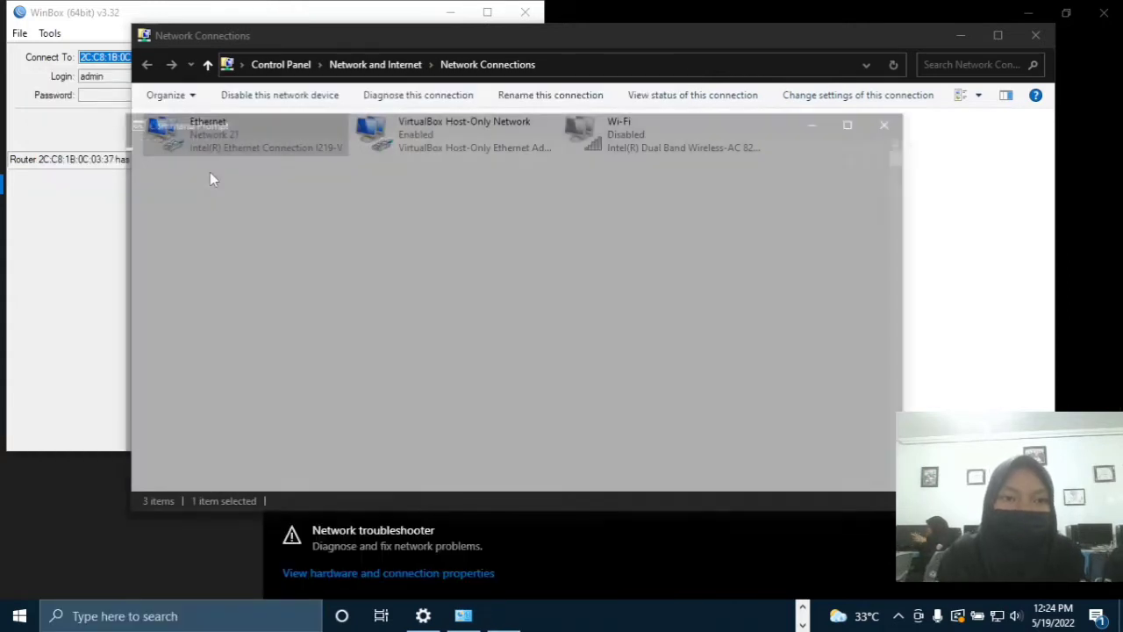
{"action": "type", "text": "ip"}
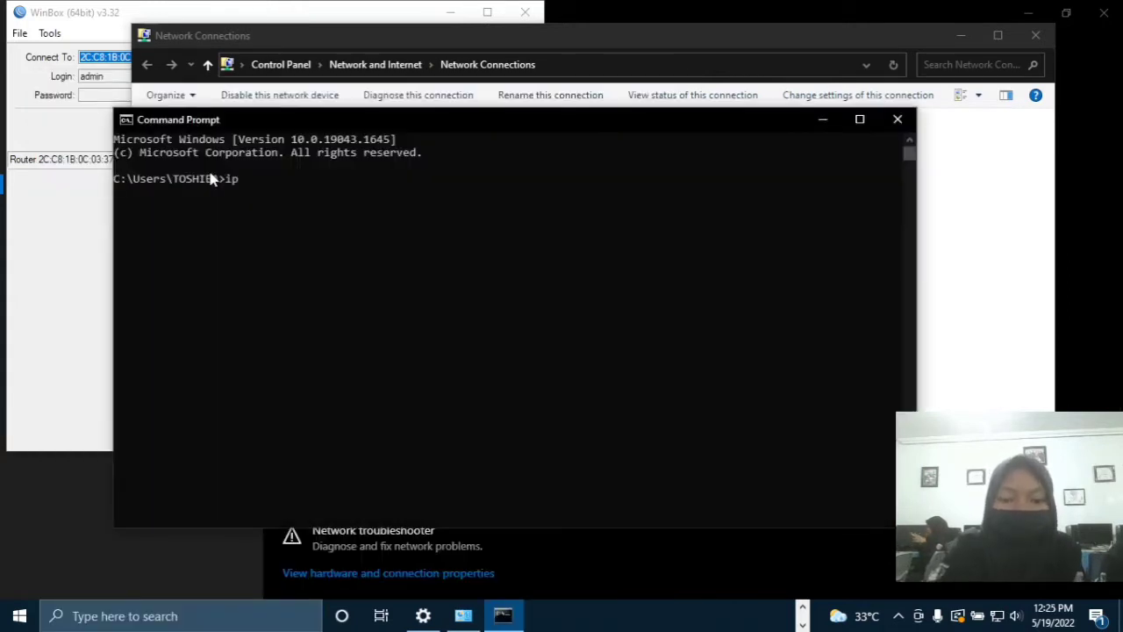
{"action": "type", "text": "config"}
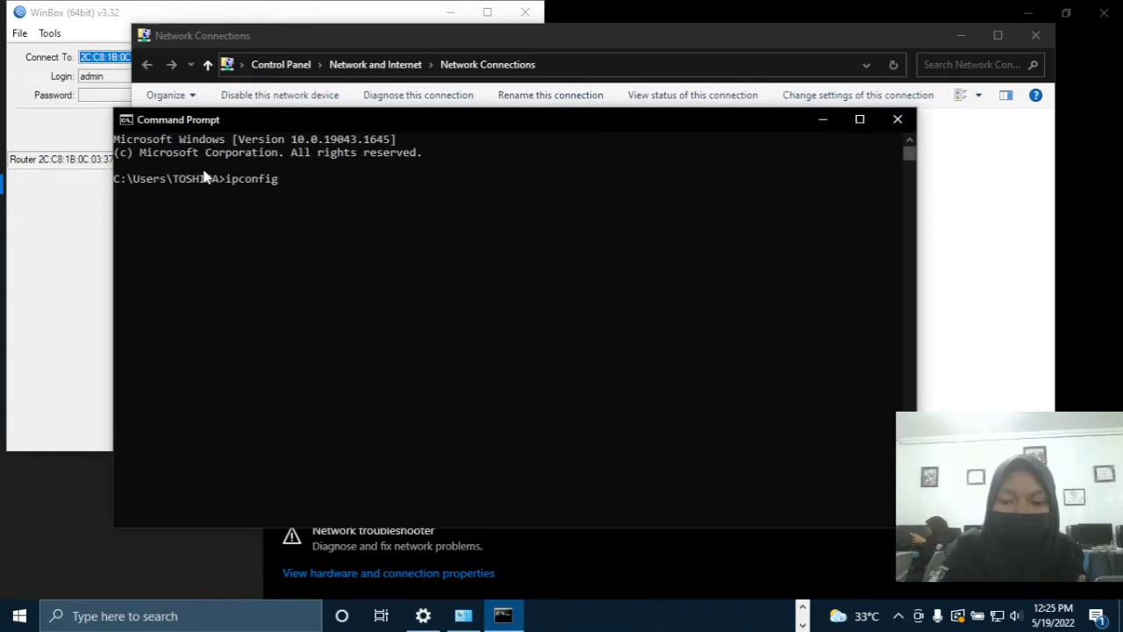
{"action": "key", "text": "Return"}
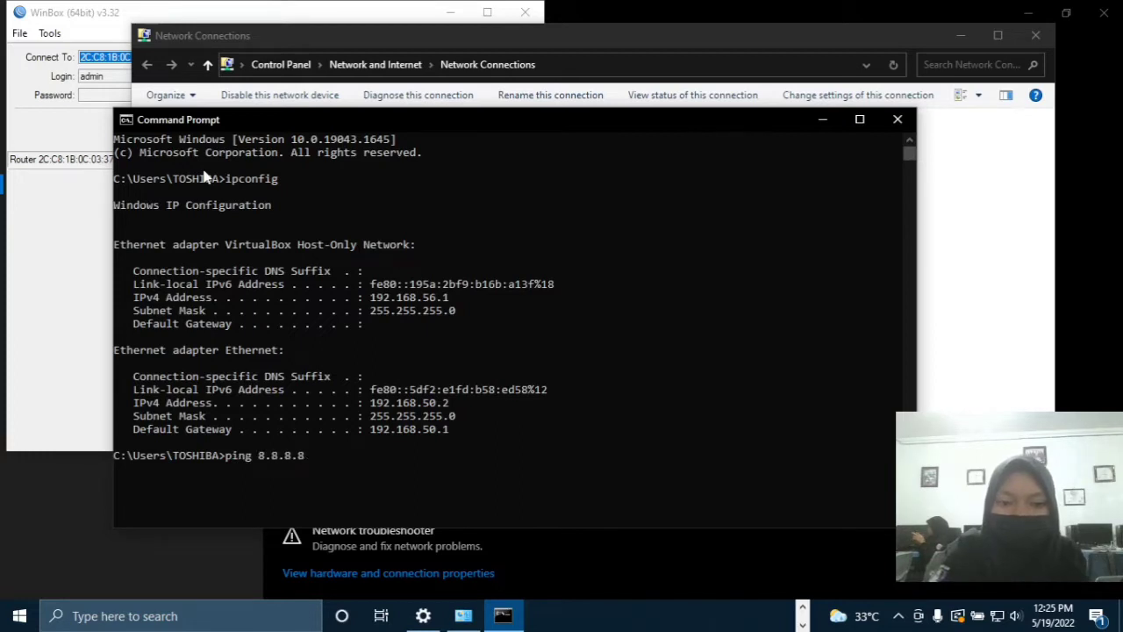
{"action": "type", "text": "ping 8.8.8.8"}
{"action": "key", "text": "Return"}
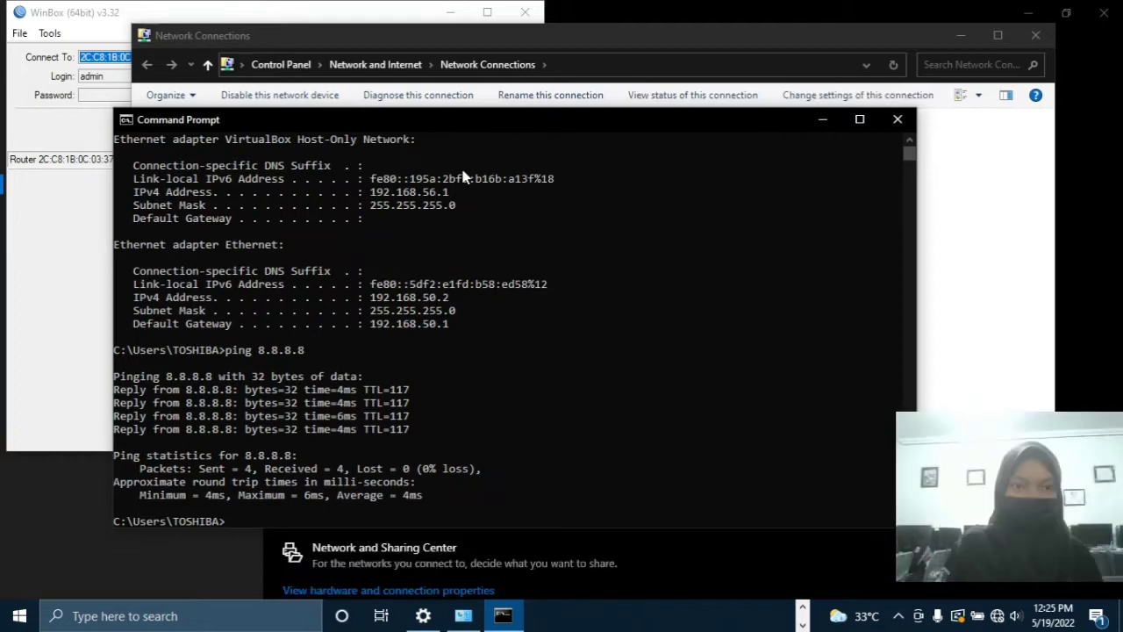
Rerun ipconfig and ping 8.8.8.8, confirming 192.168.100.253 and 0% loss.
{"action": "type", "text": "ip"}
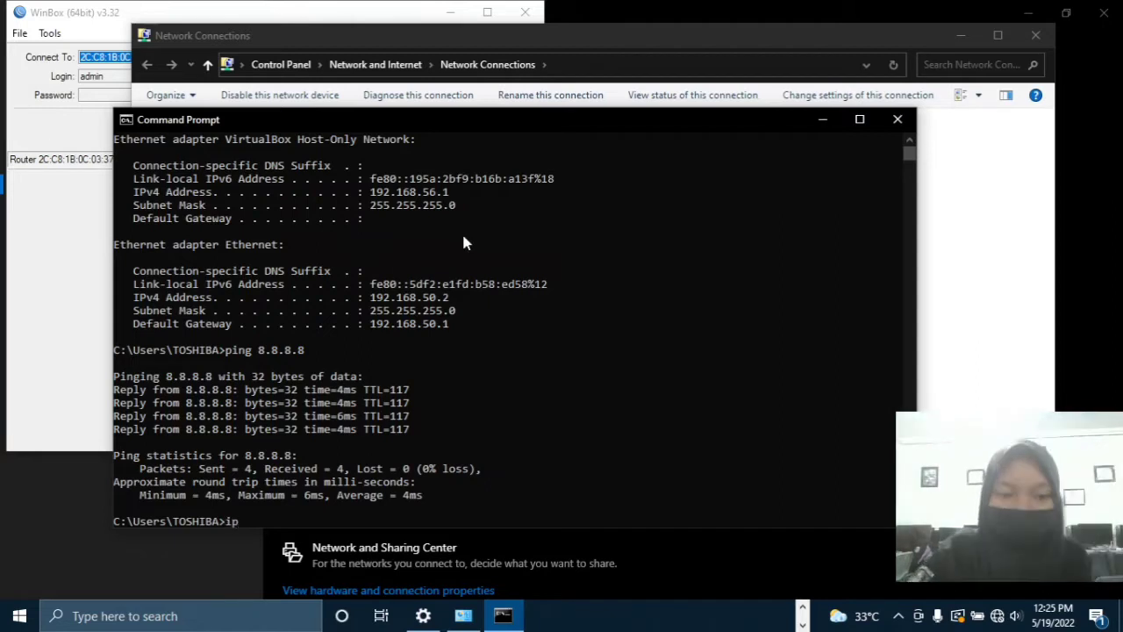
{"action": "type", "text": "confi"}
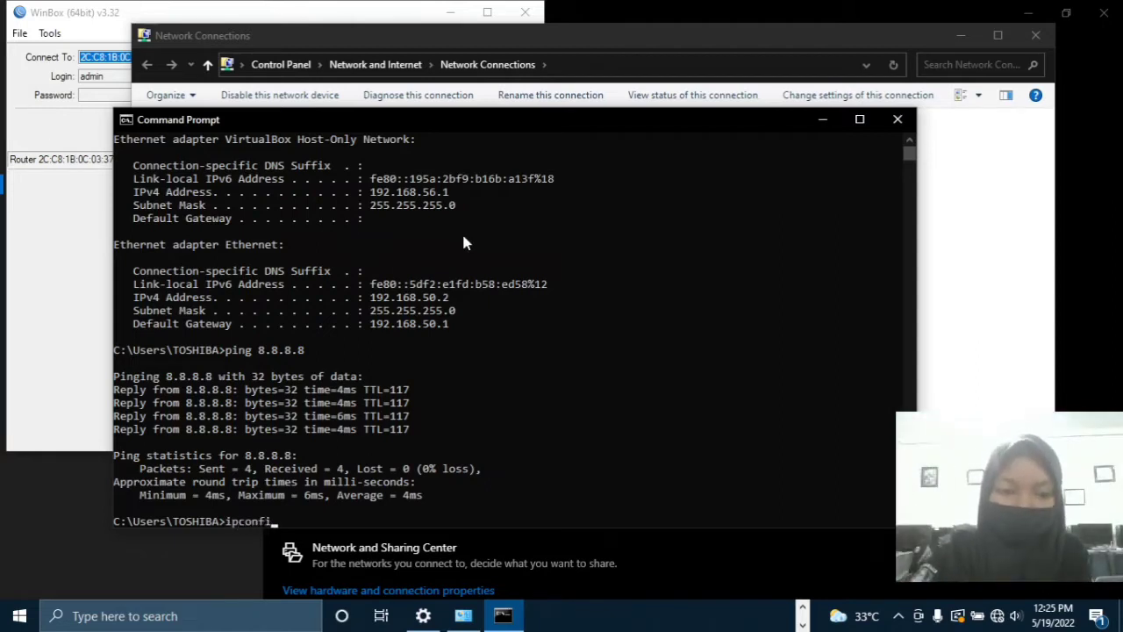
{"action": "type", "text": "g"}
{"action": "key", "text": "Return"}
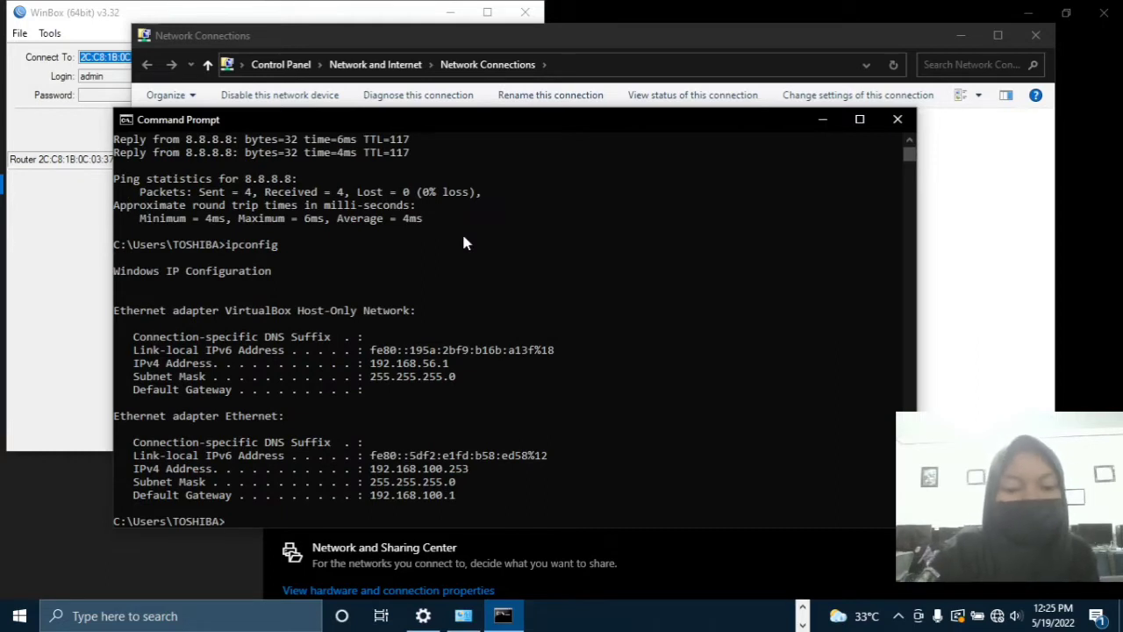
{"action": "type", "text": "ping "}
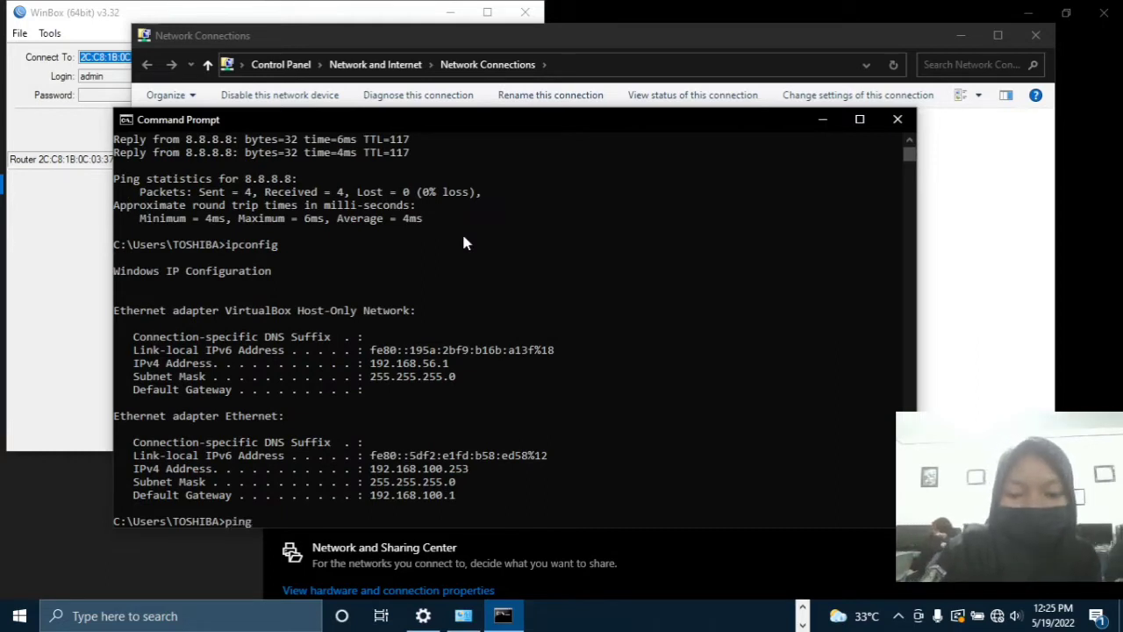
{"action": "type", "text": "8.8."}
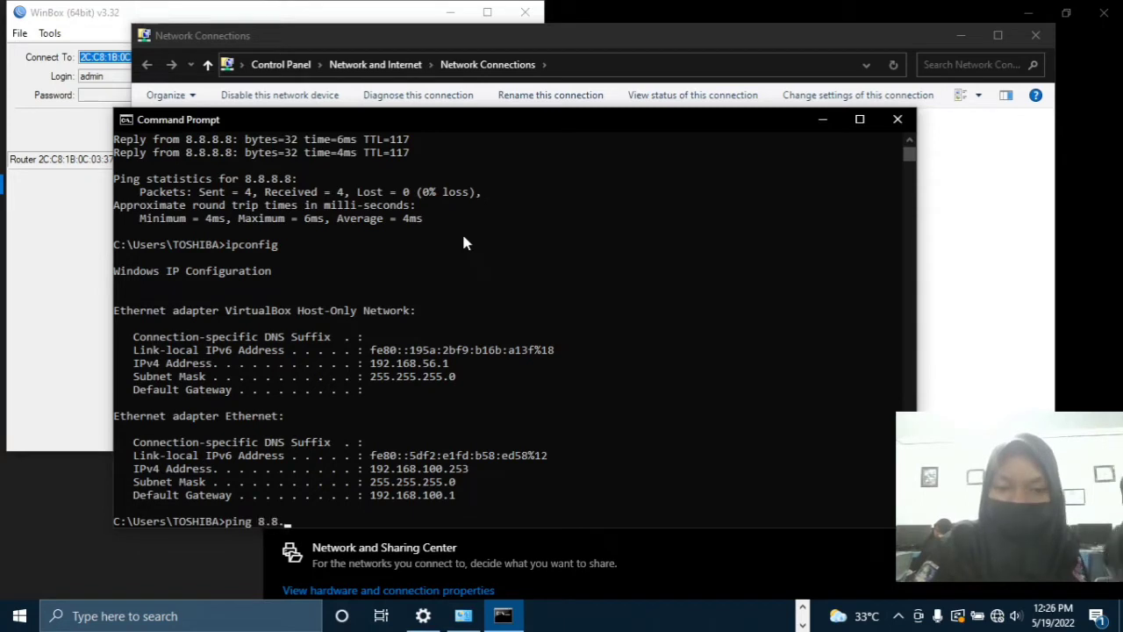
{"action": "type", "text": "8.8"}
{"action": "key", "text": "Return"}
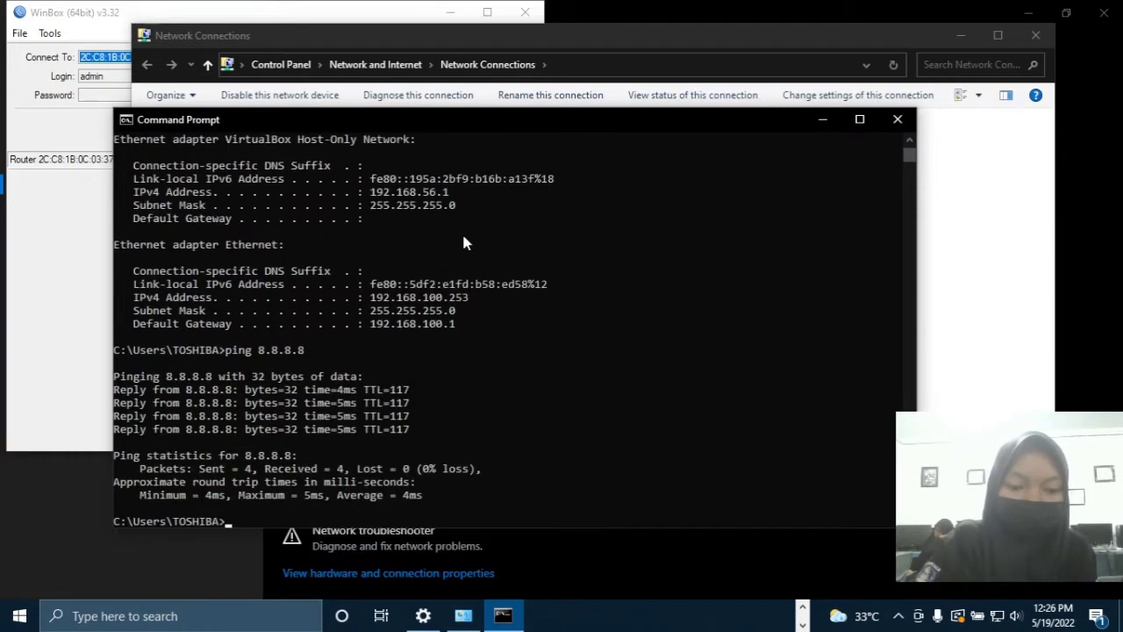
{"action": "key", "text": "Return"}
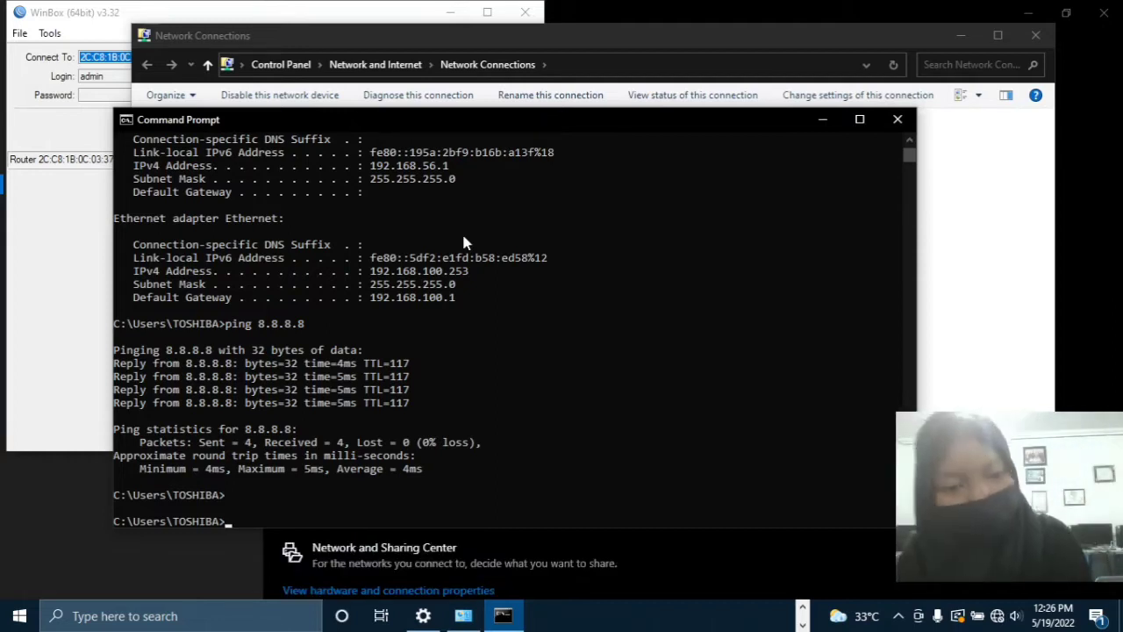
Run ipconfig to see 192.168.150.253 with gateway 192.168.150.1, then ping 8.8.8.8.
{"action": "type", "text": "ip"}
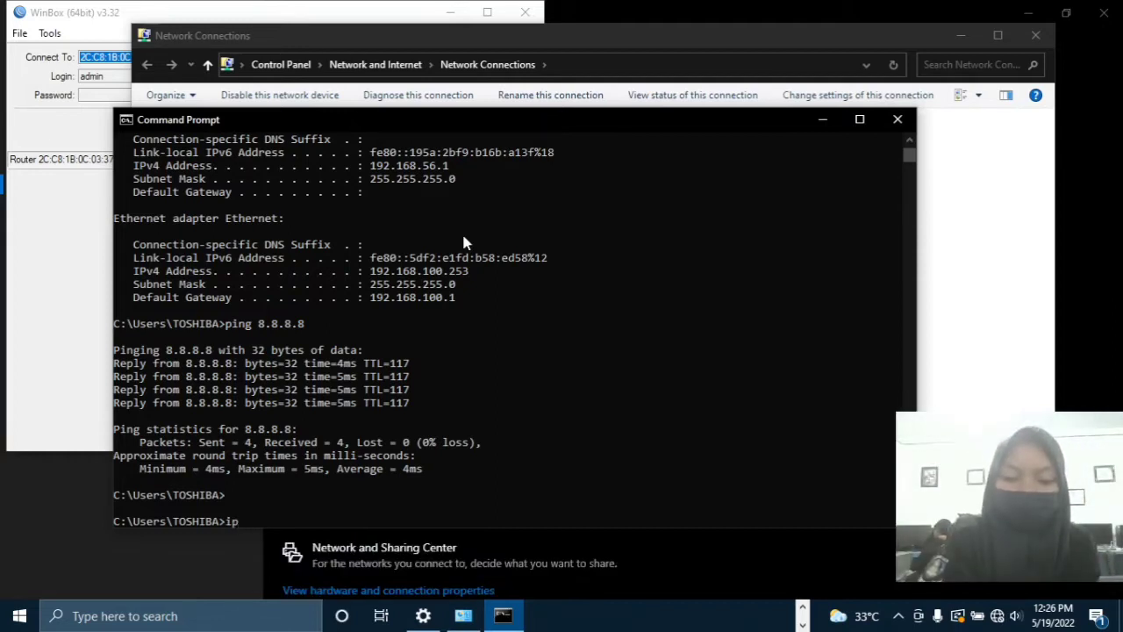
{"action": "type", "text": "config"}
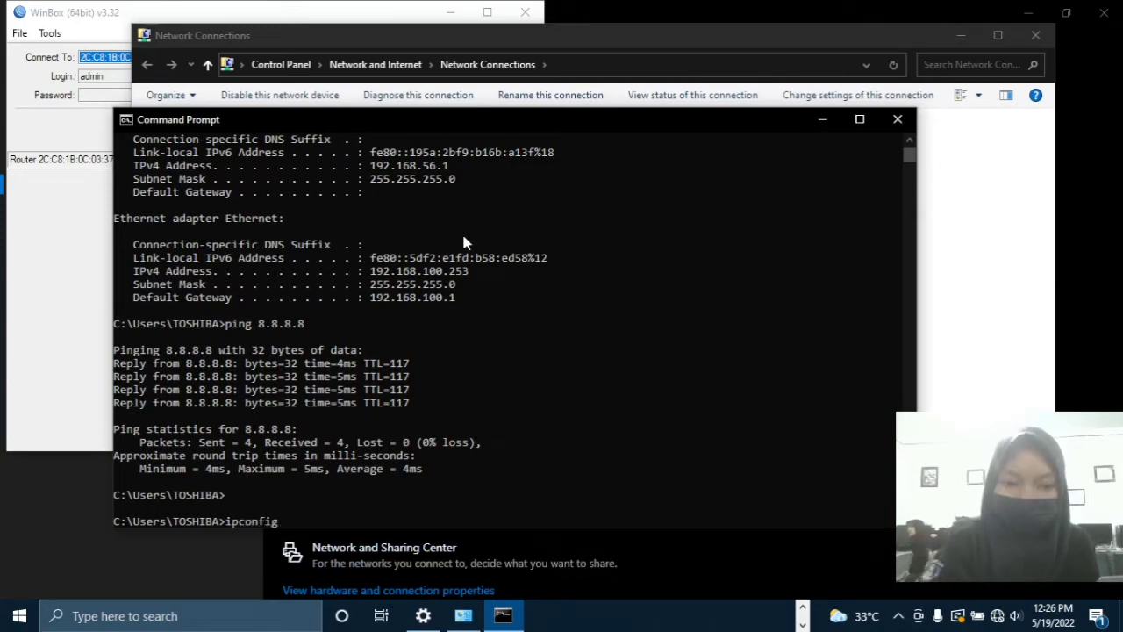
{"action": "key", "text": "Return"}
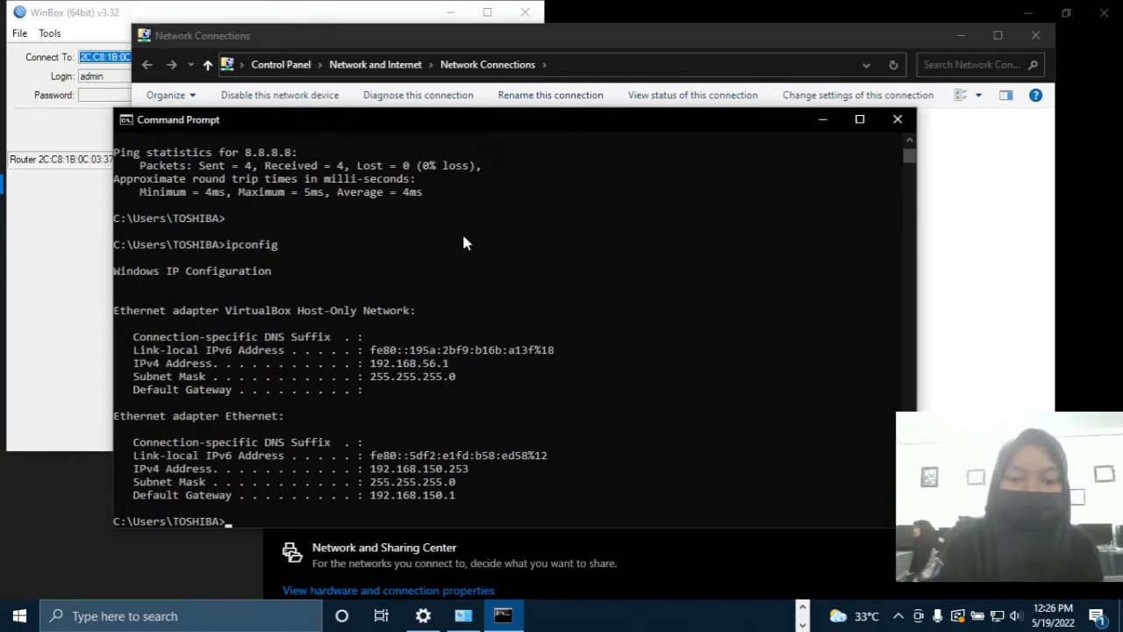
{"action": "type", "text": "ping "}
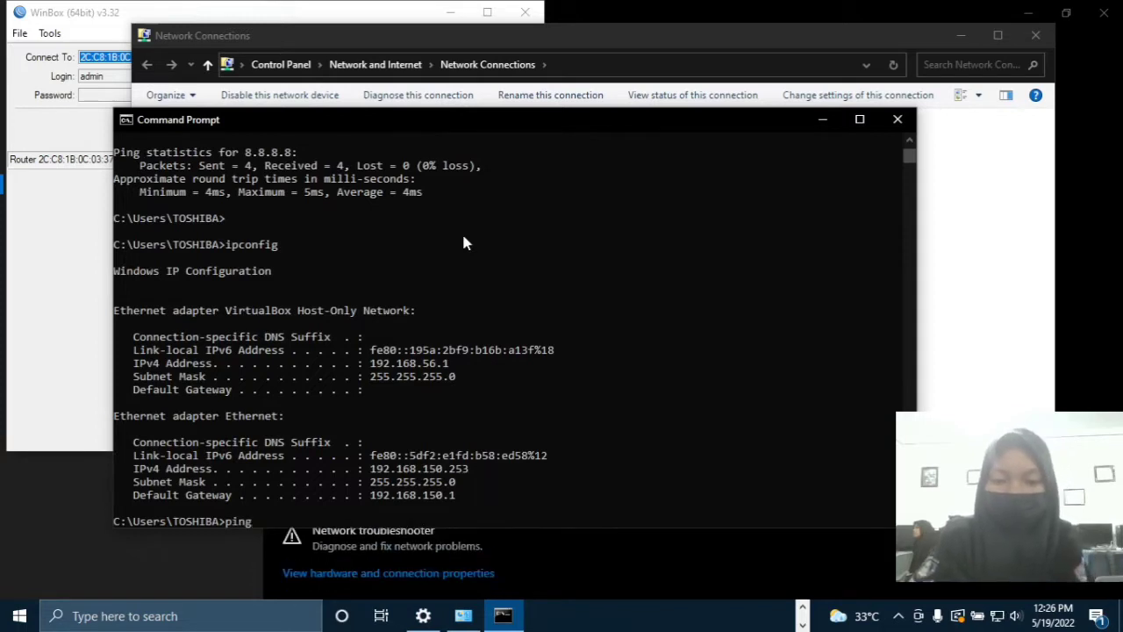
{"action": "type", "text": "8.8.8.8"}
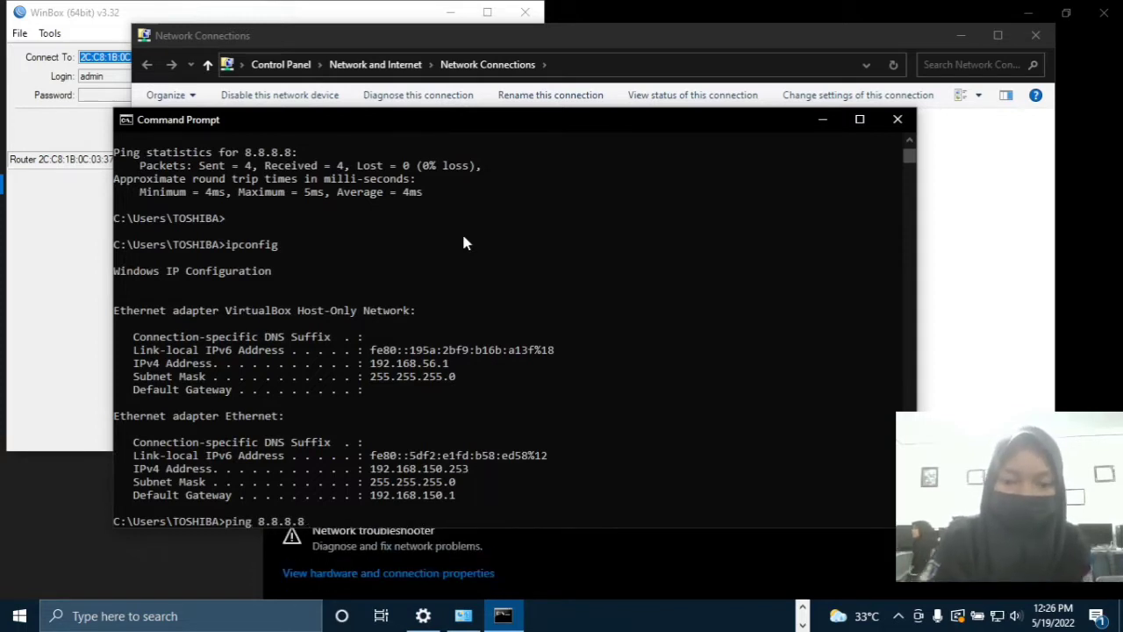
{"action": "key", "text": "Return"}
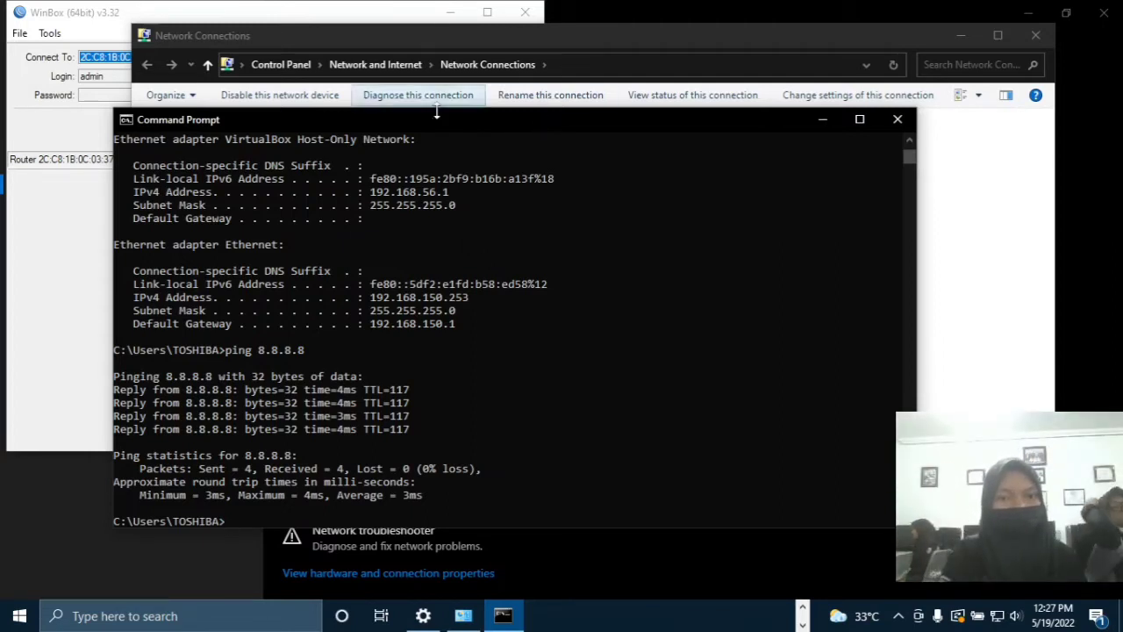
Close Command Prompt and Network Connections, maximize WinBox and reconnect to the router.
{"action": "left_click", "coordinate": [899, 119]}
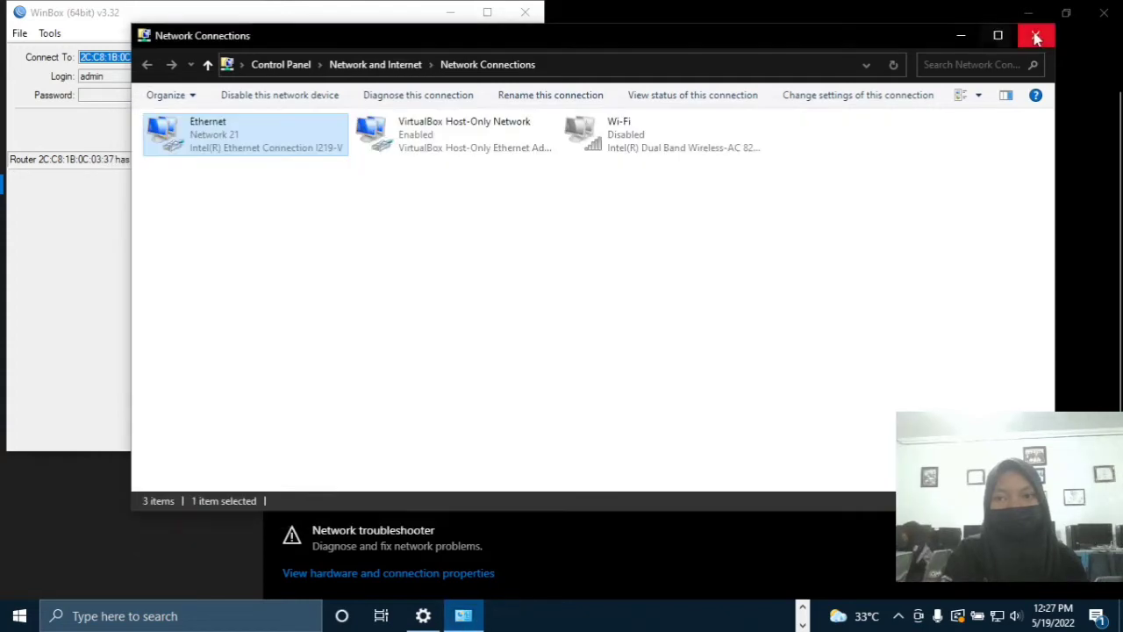
{"action": "left_click", "coordinate": [1035, 36]}
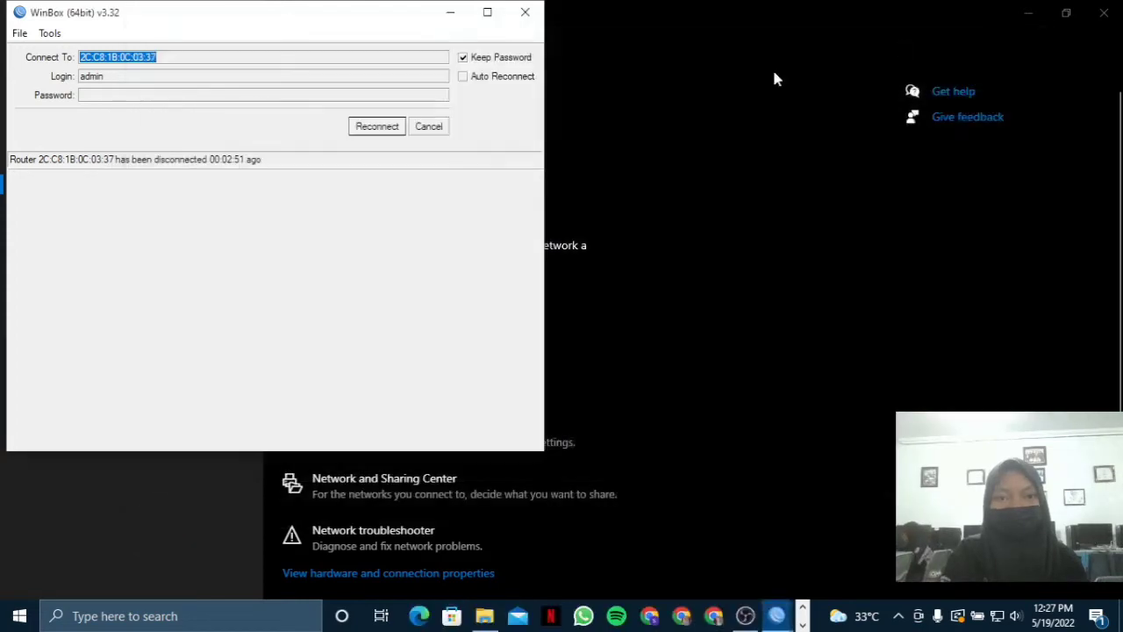
{"action": "left_click", "coordinate": [487, 12]}
{"action": "left_click", "coordinate": [956, 120]}
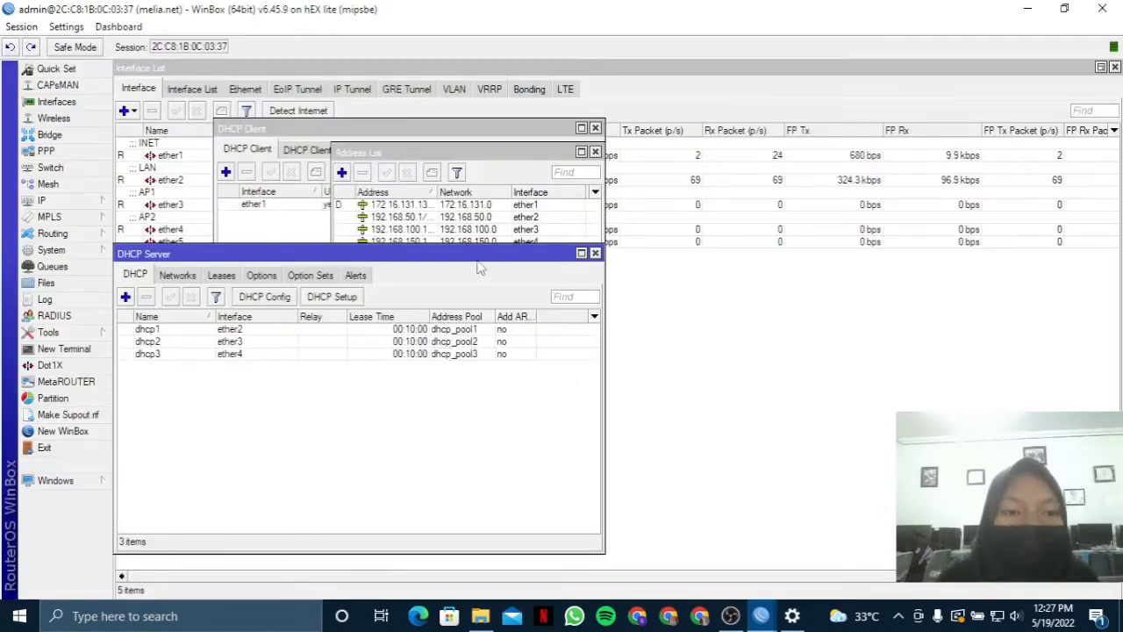
Bring up the IP > Hotspot settings window.
{"action": "left_click", "coordinate": [92, 200]}
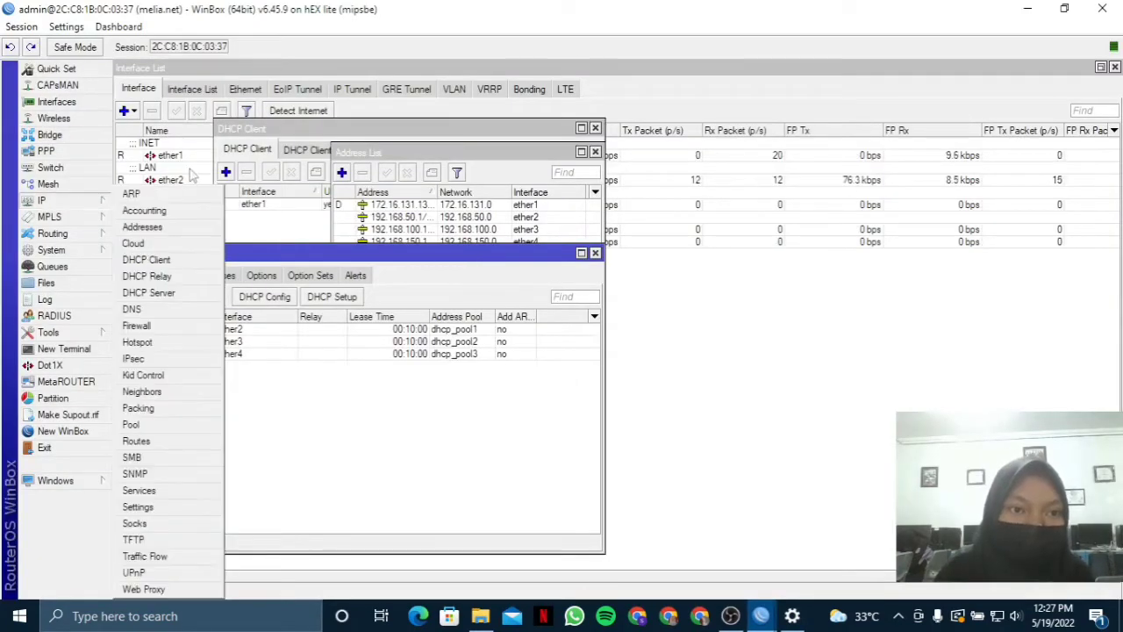
{"action": "left_click", "coordinate": [84, 200]}
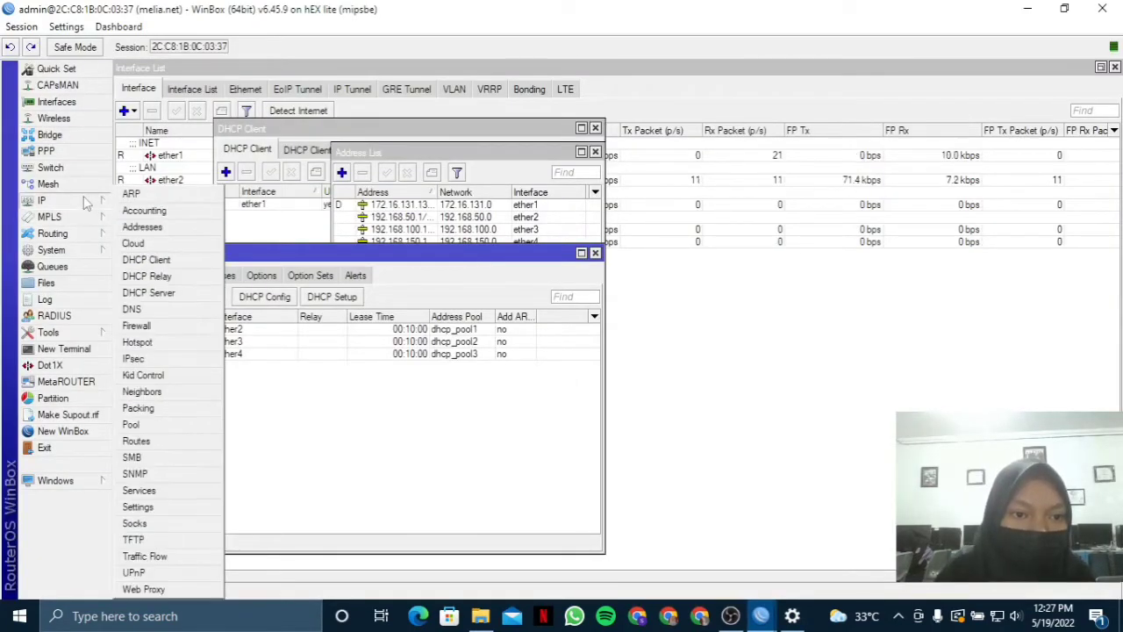
{"action": "left_click", "coordinate": [137, 342]}
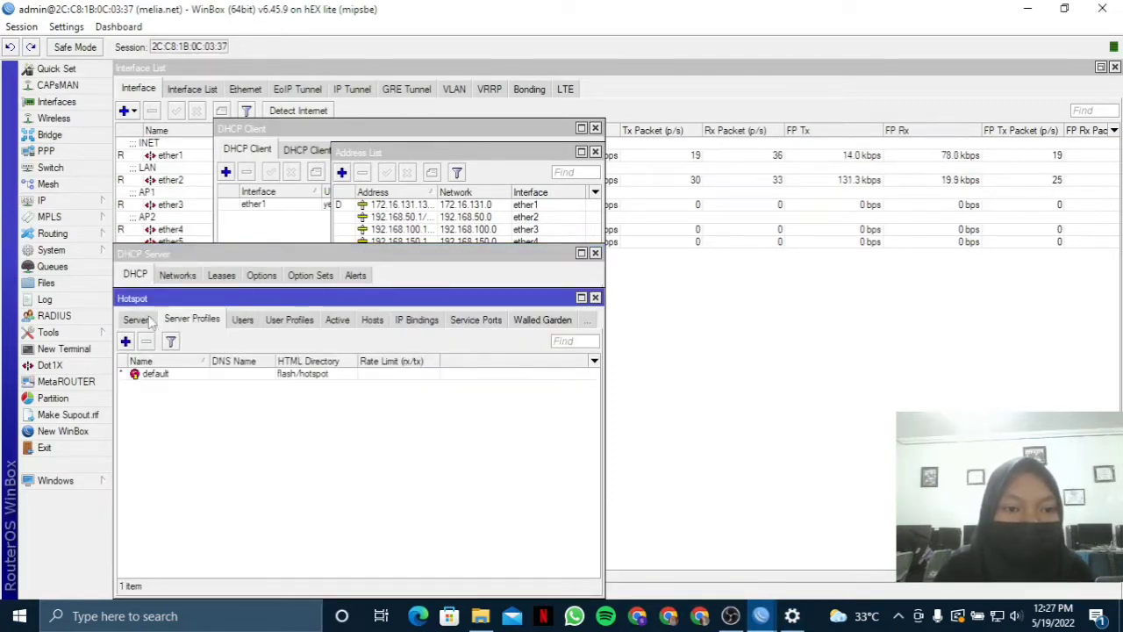
Run Hotspot Setup on ether3, accepting local address 192.168.100.1/24 and the default pool, certificate, SMTP and DNS.
{"action": "left_click", "coordinate": [147, 320]}
{"action": "left_click", "coordinate": [355, 342]}
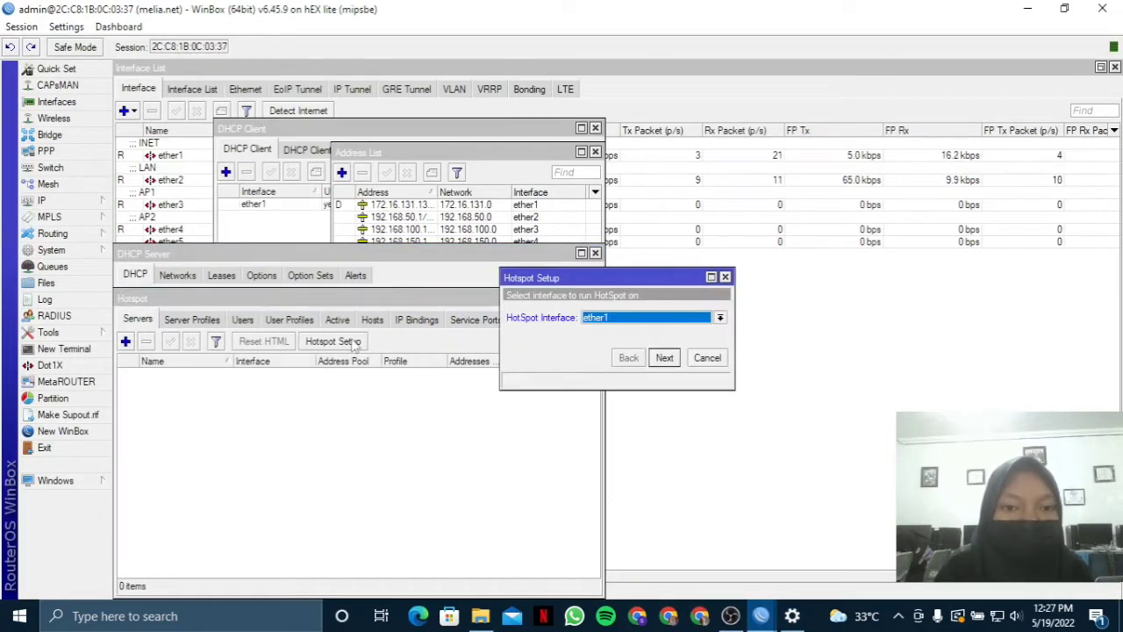
{"action": "left_click", "coordinate": [699, 320]}
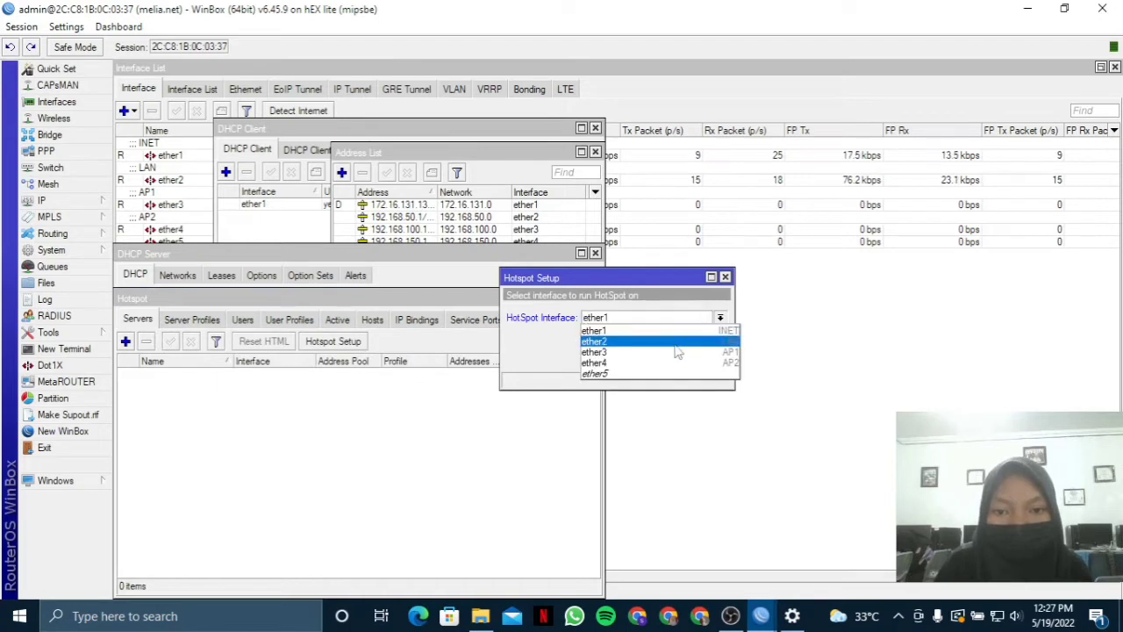
{"action": "left_click", "coordinate": [671, 351]}
{"action": "left_click", "coordinate": [664, 357]}
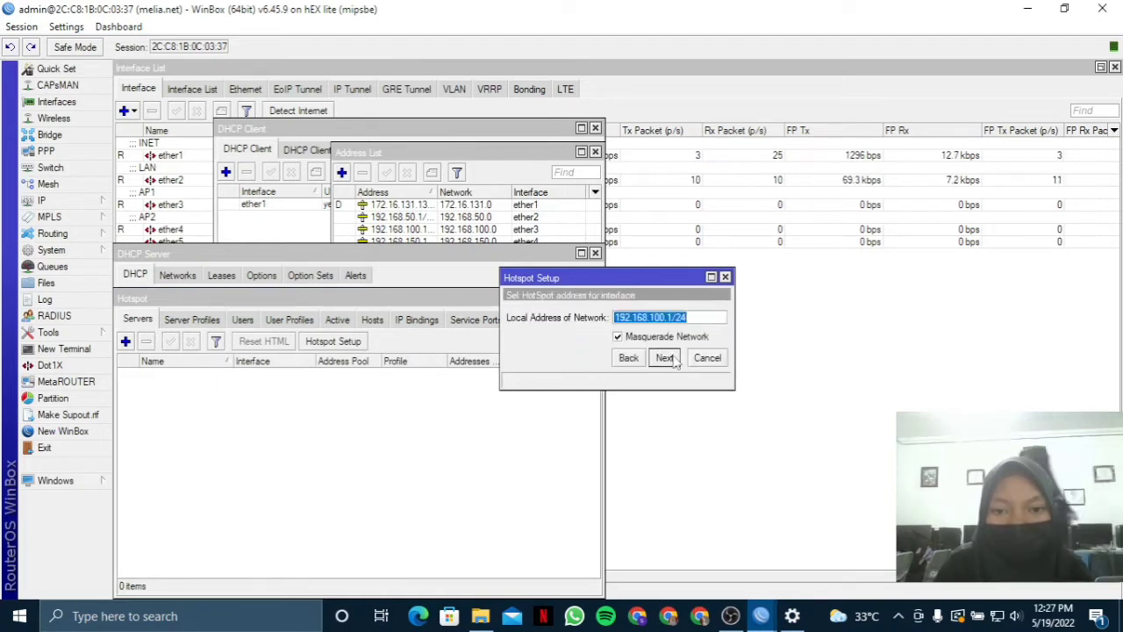
{"action": "left_click", "coordinate": [664, 357]}
{"action": "left_click", "coordinate": [664, 357]}
{"action": "left_click", "coordinate": [664, 357]}
{"action": "left_click", "coordinate": [672, 360]}
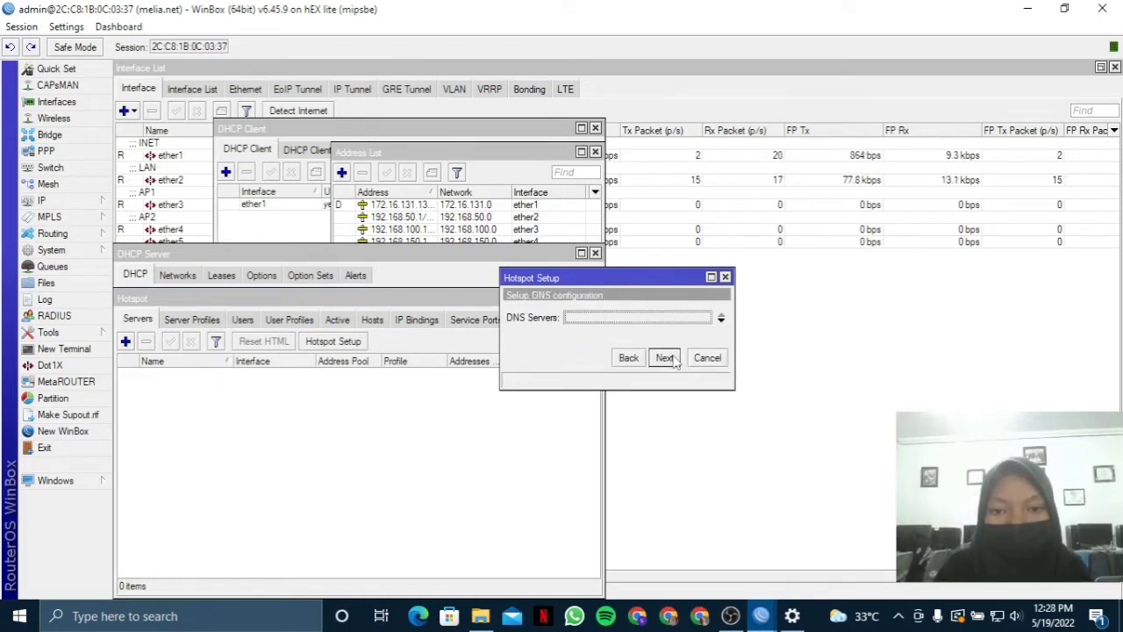
{"action": "left_click", "coordinate": [672, 360]}
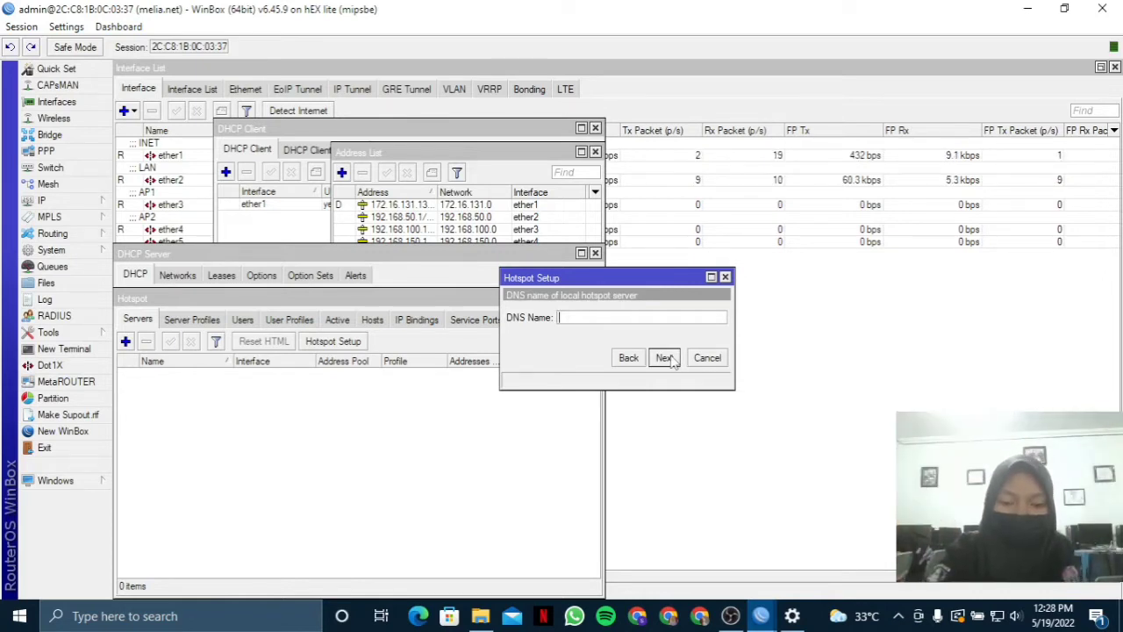
Enter DNS name meliaAP1.net and finish the hotspot setup with the default local user.
{"action": "type", "text": "mela"}
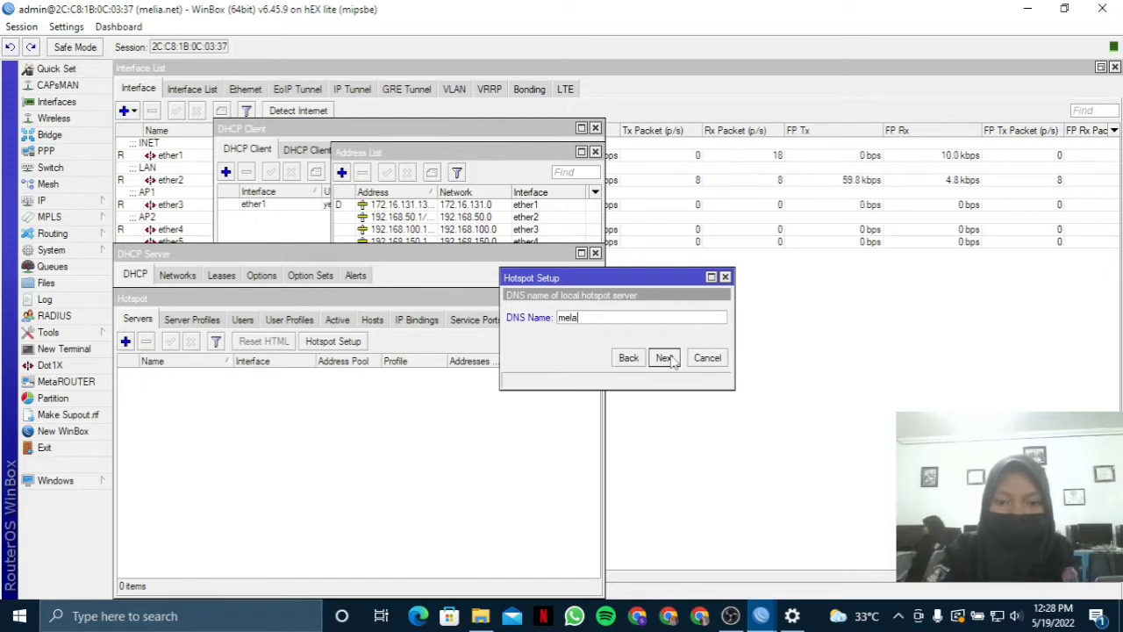
{"action": "key", "text": "BackSpace"}
{"action": "type", "text": "ia"}
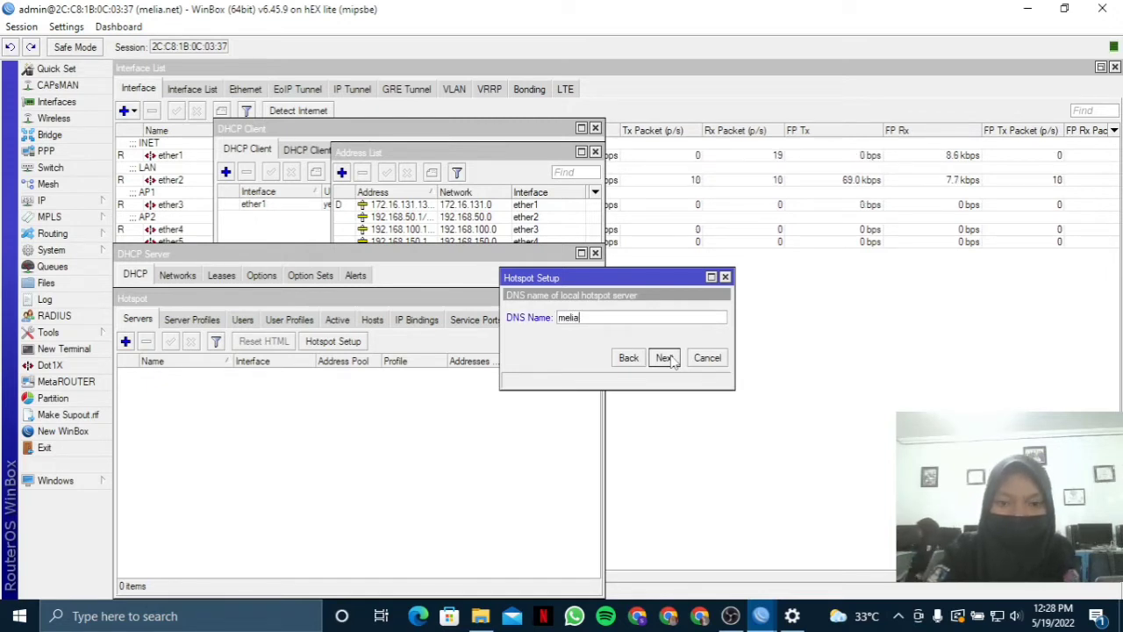
{"action": "type", "text": "AP"}
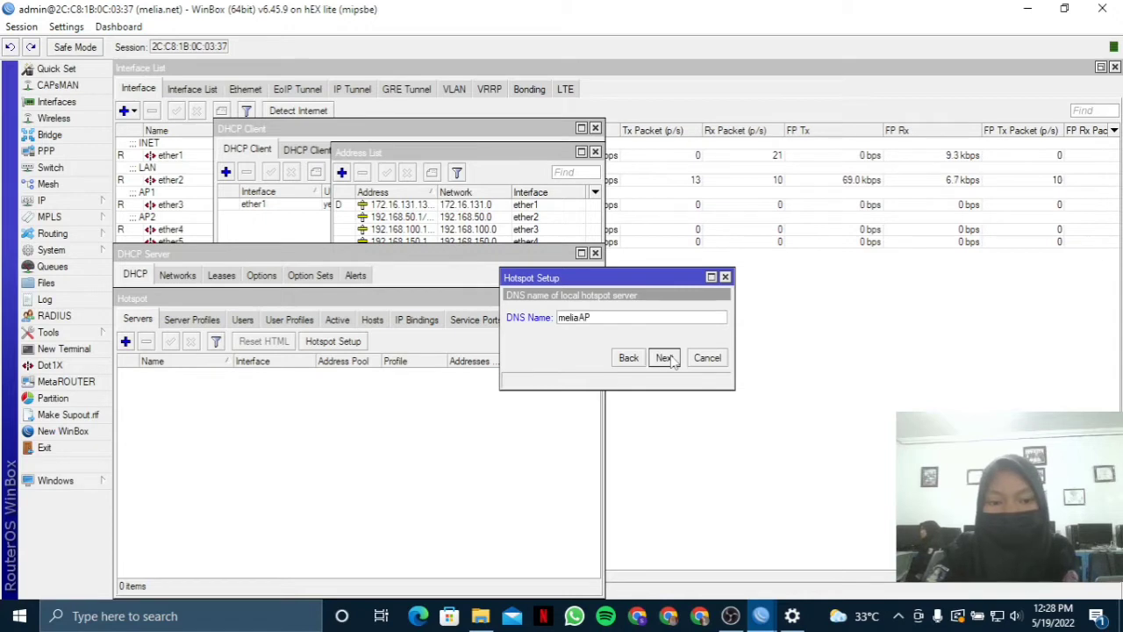
{"action": "type", "text": "1.net"}
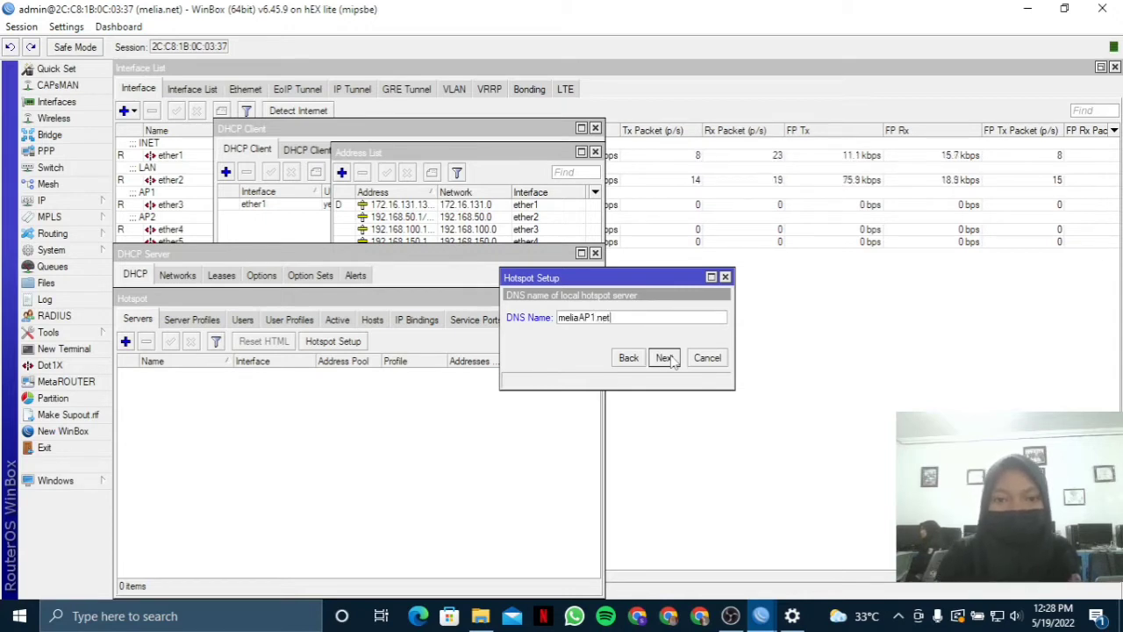
{"action": "left_click", "coordinate": [664, 358]}
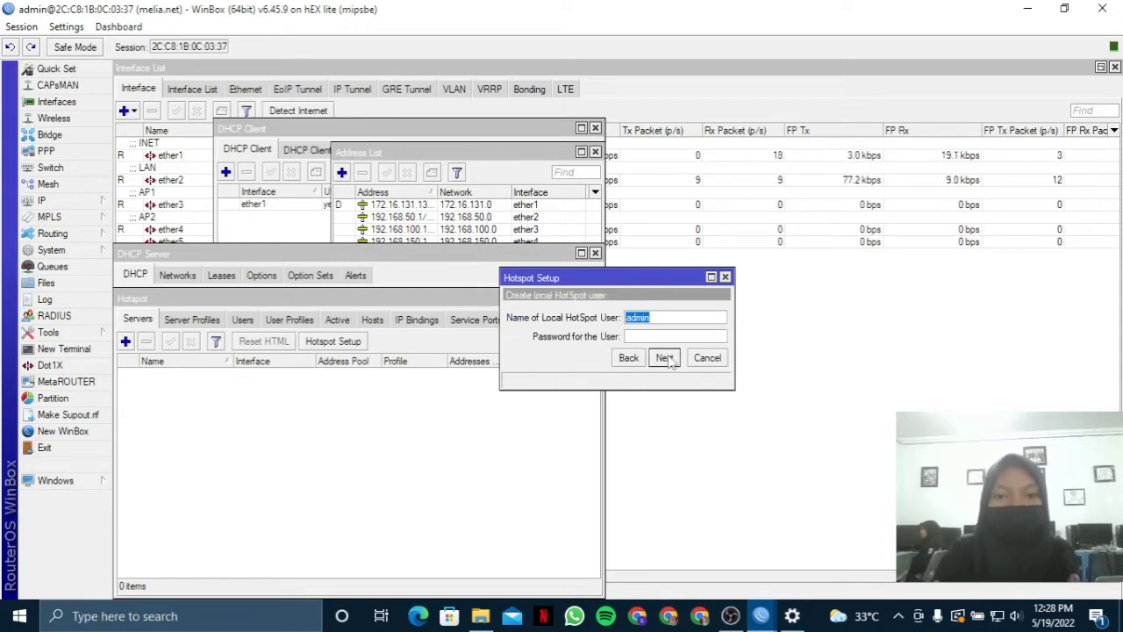
{"action": "left_click", "coordinate": [666, 360]}
{"action": "left_click", "coordinate": [620, 322]}
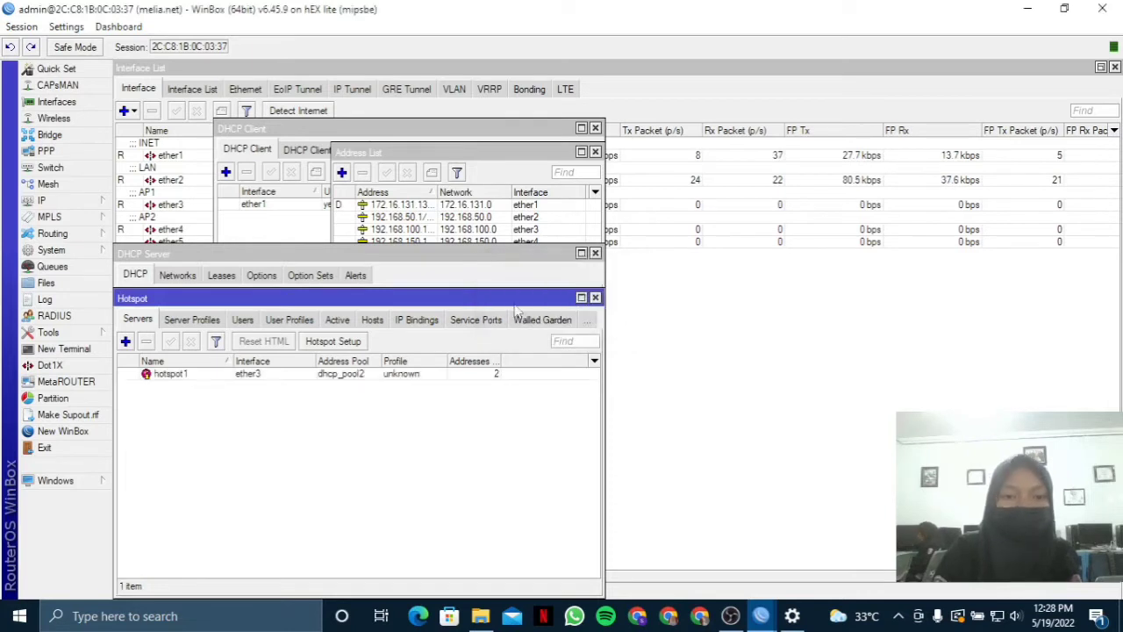
{"action": "left_click", "coordinate": [328, 342]}
Attempt a second hotspot setup on a new interface, dismissing the certificate error that stops it.
{"action": "left_click", "coordinate": [651, 319]}
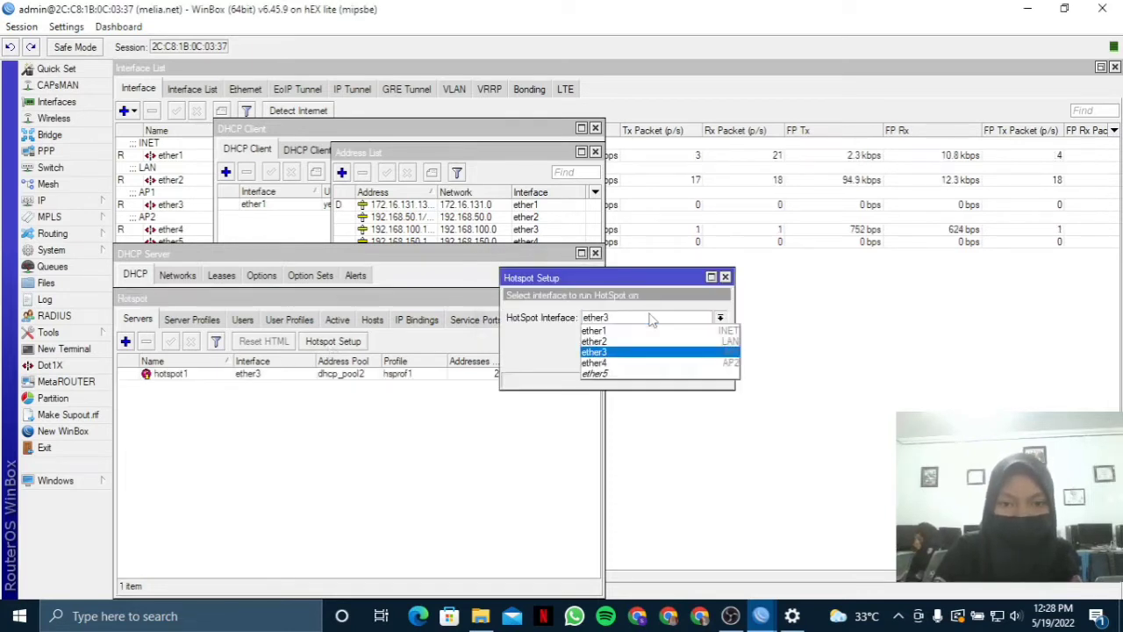
{"action": "left_click", "coordinate": [654, 352]}
{"action": "left_click", "coordinate": [668, 362]}
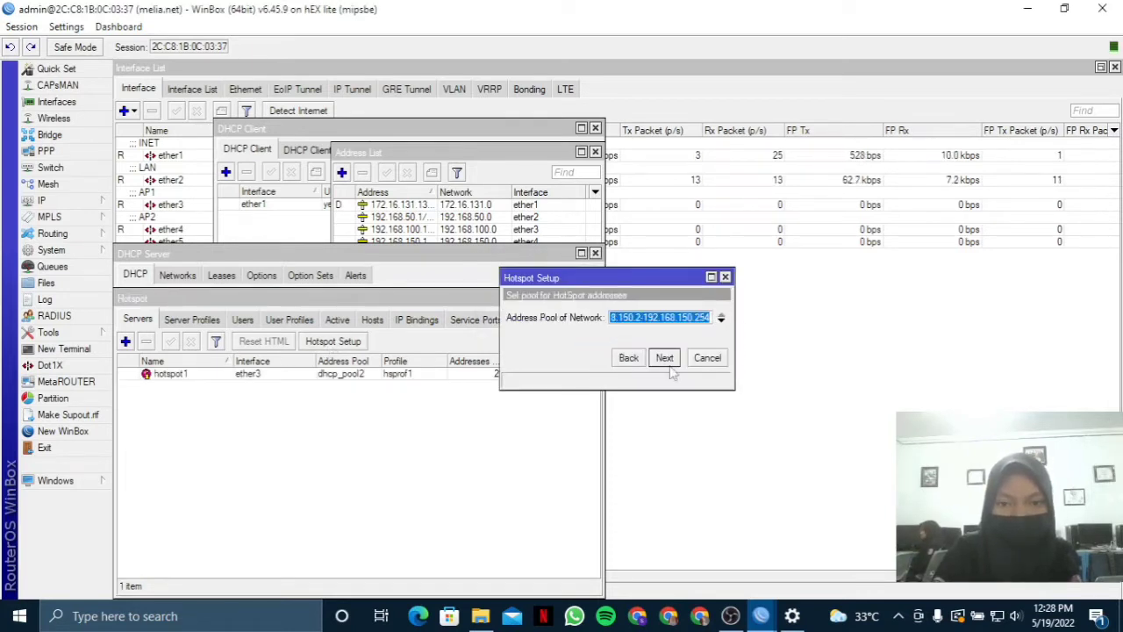
{"action": "left_click", "coordinate": [666, 360]}
{"action": "left_click", "coordinate": [667, 360]}
{"action": "left_click", "coordinate": [666, 360]}
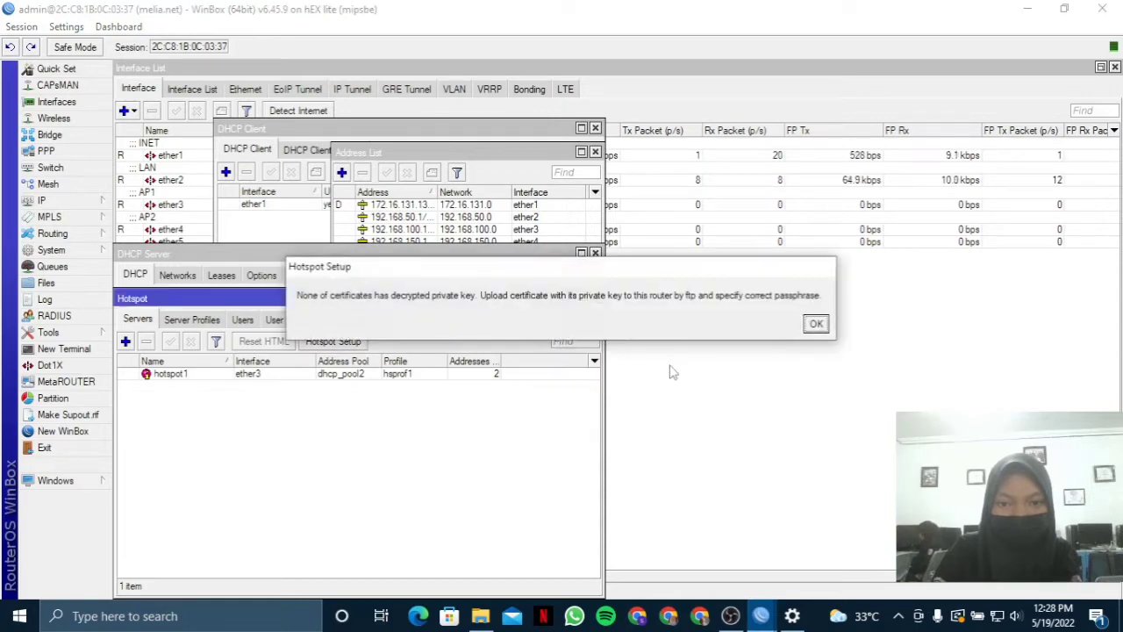
{"action": "left_click", "coordinate": [815, 323]}
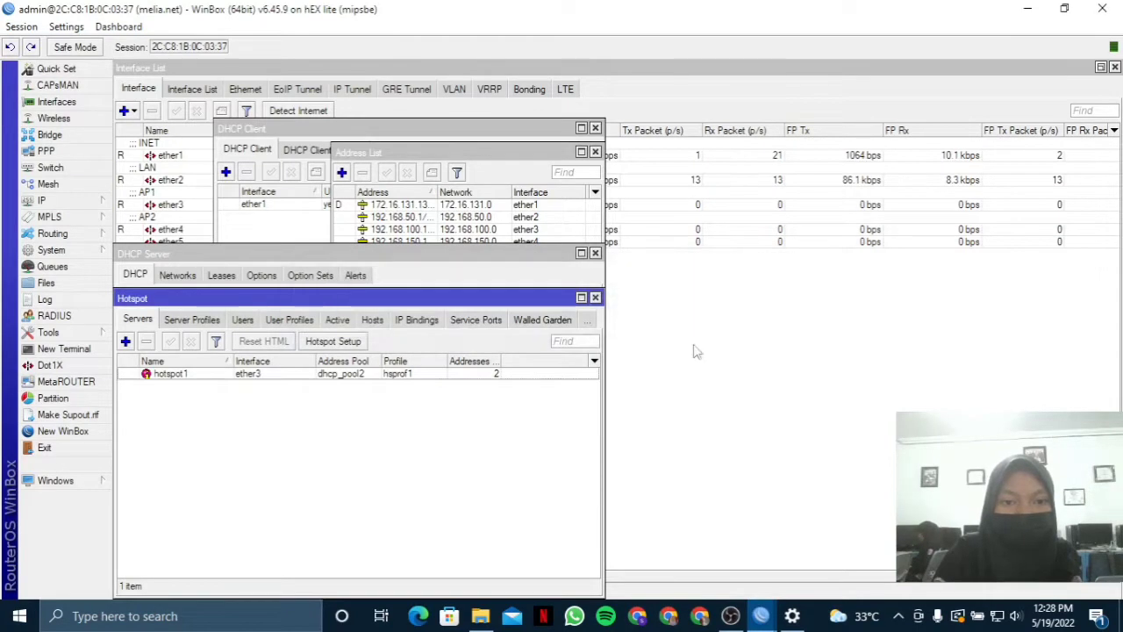
Rerun the setup for ether4 with local address 192.168.150.1/24 and DNS name meliaAP2.net.
{"action": "left_click", "coordinate": [336, 343]}
{"action": "left_click", "coordinate": [665, 358]}
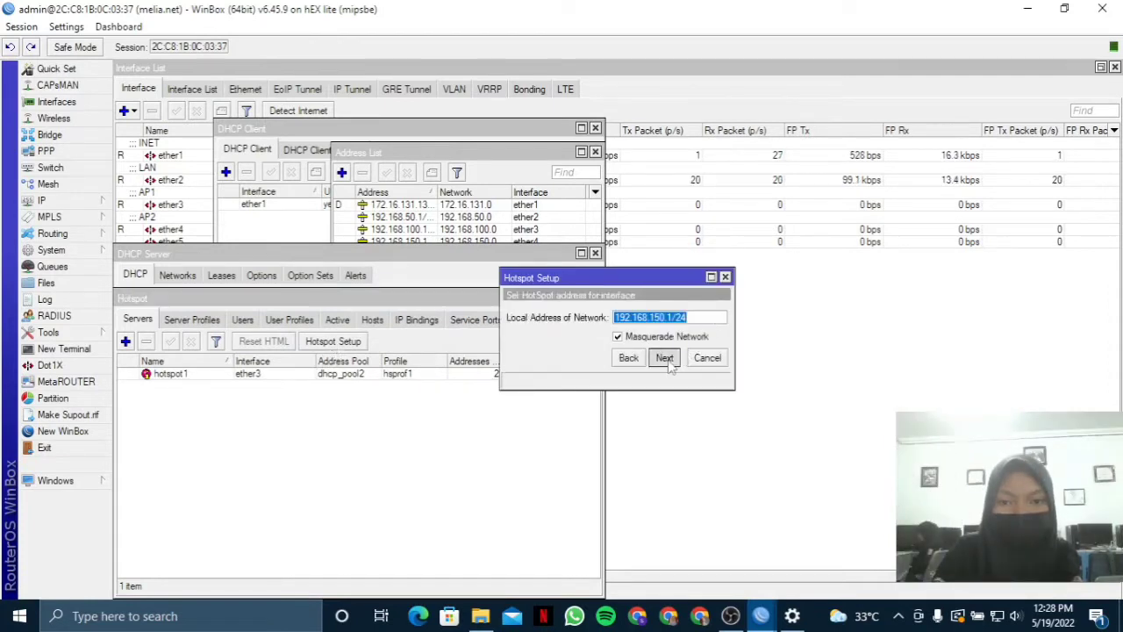
{"action": "left_click", "coordinate": [665, 358]}
{"action": "left_click", "coordinate": [664, 358]}
{"action": "left_click", "coordinate": [665, 358]}
{"action": "left_click", "coordinate": [665, 358]}
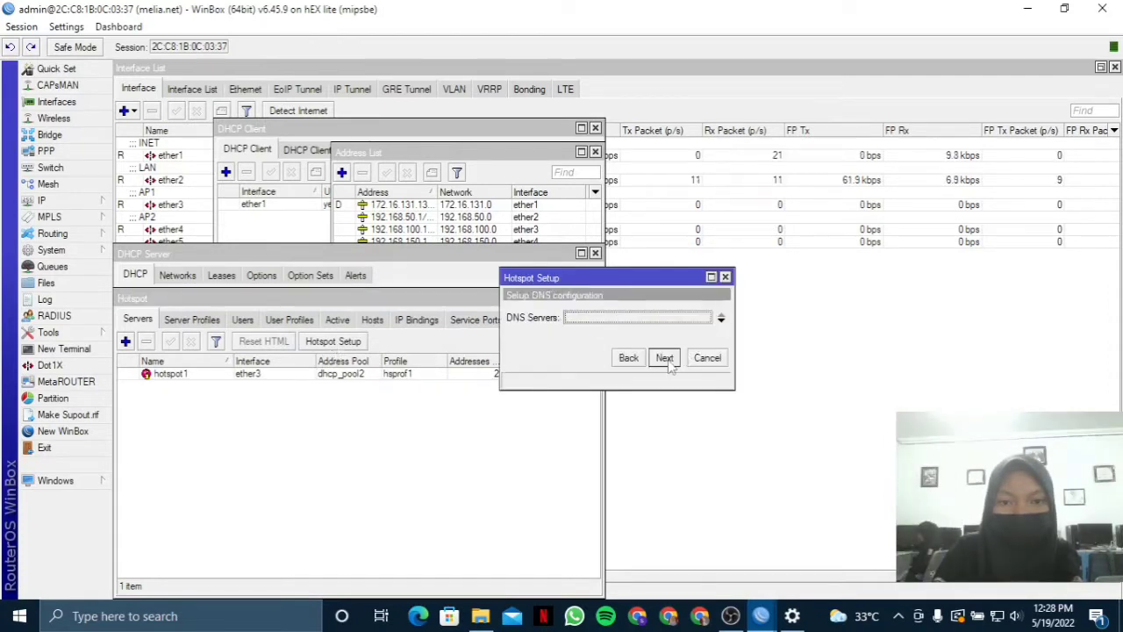
{"action": "left_click", "coordinate": [665, 358]}
{"action": "left_click", "coordinate": [606, 316]}
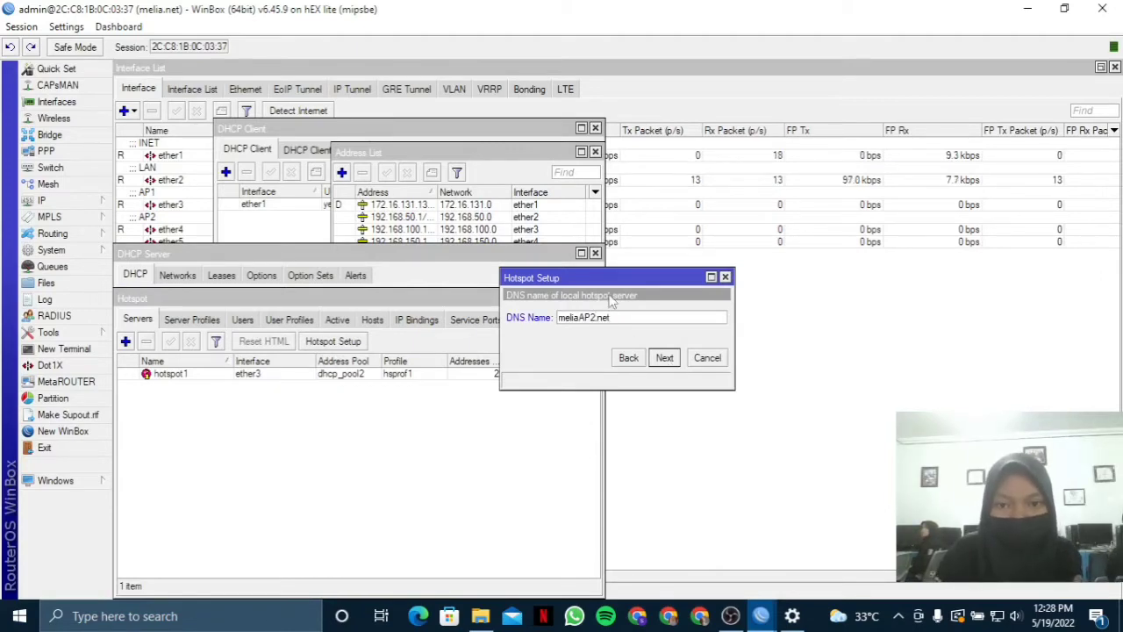
{"action": "left_click", "coordinate": [665, 358]}
{"action": "left_click", "coordinate": [619, 324]}
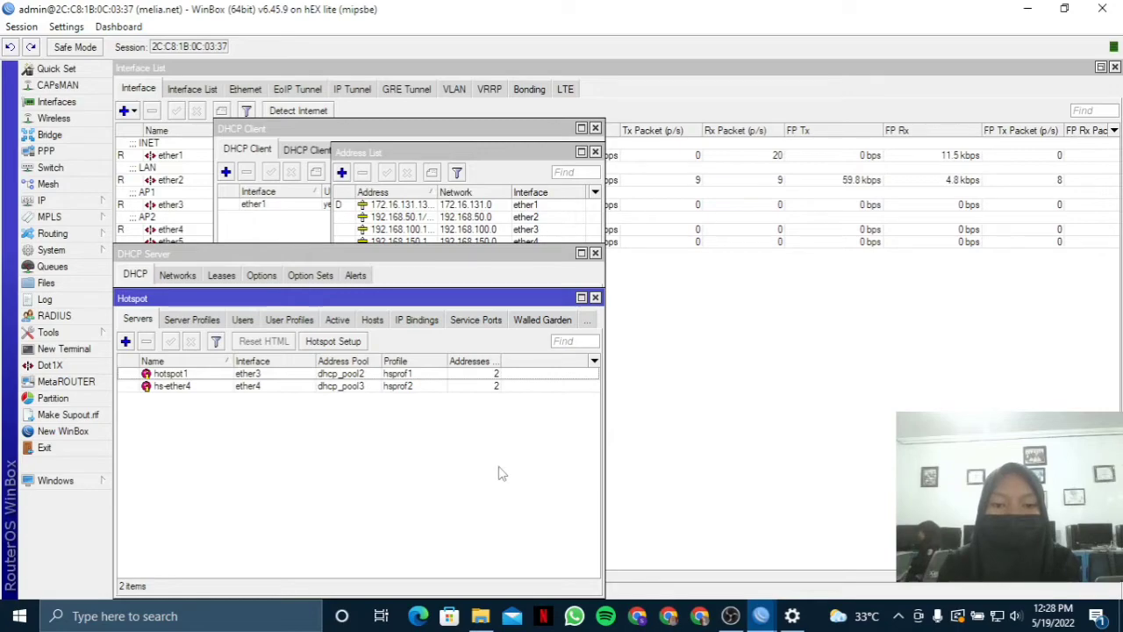
Minimize File Explorer, the network settings and both WinBox windows to clear the desktop.
{"action": "left_click", "coordinate": [480, 615]}
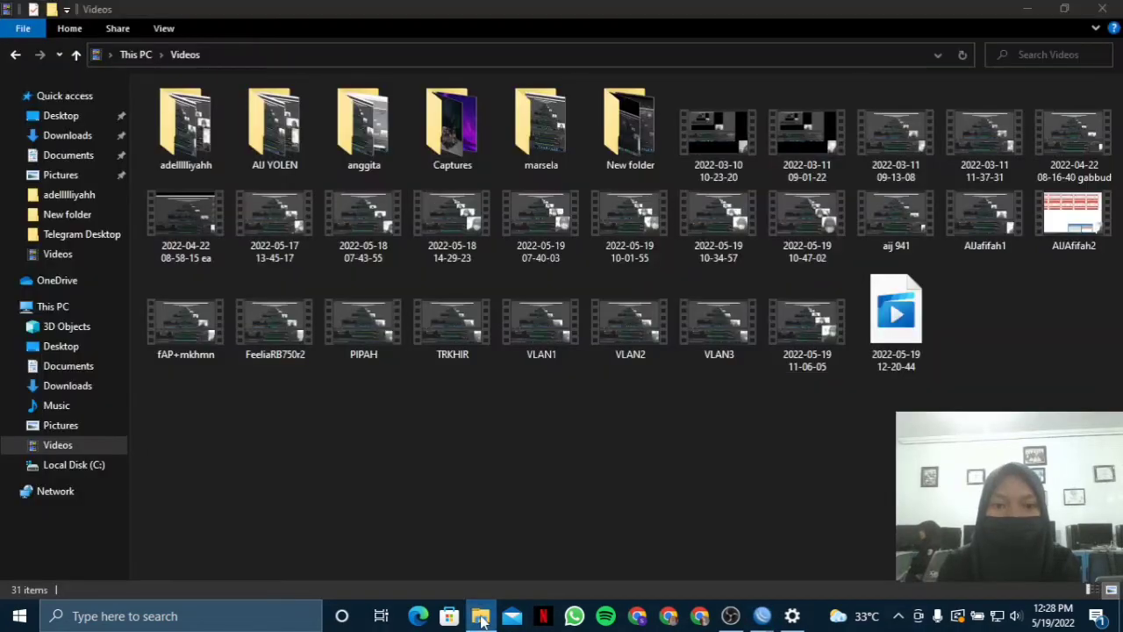
{"action": "left_click", "coordinate": [480, 616]}
{"action": "left_click", "coordinate": [1027, 9]}
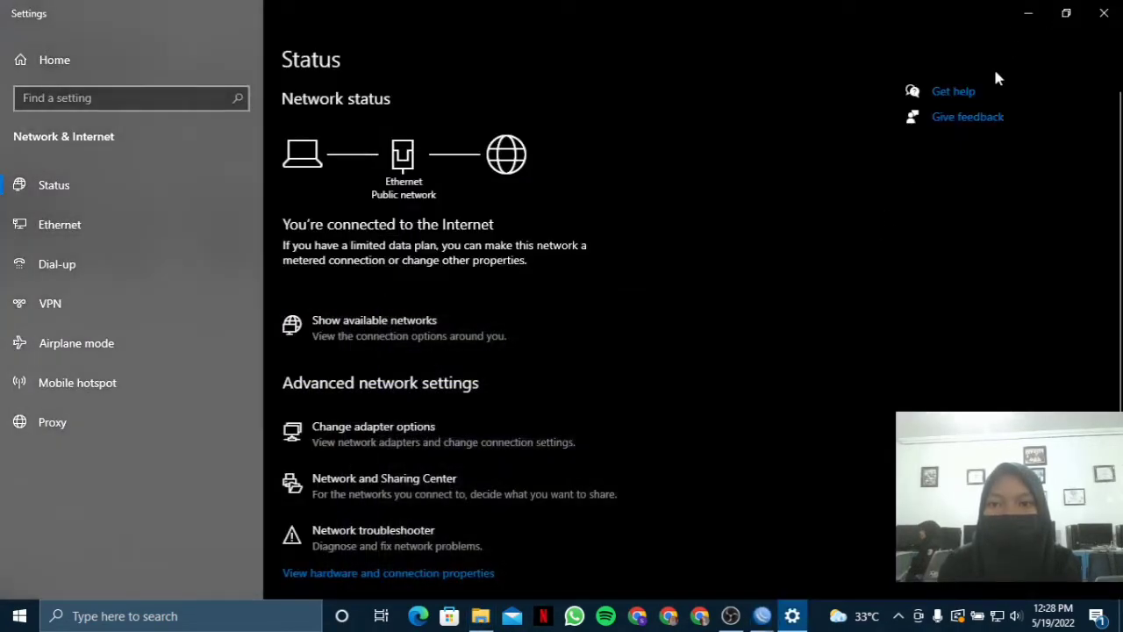
{"action": "left_click", "coordinate": [1028, 13]}
{"action": "left_click", "coordinate": [1028, 10]}
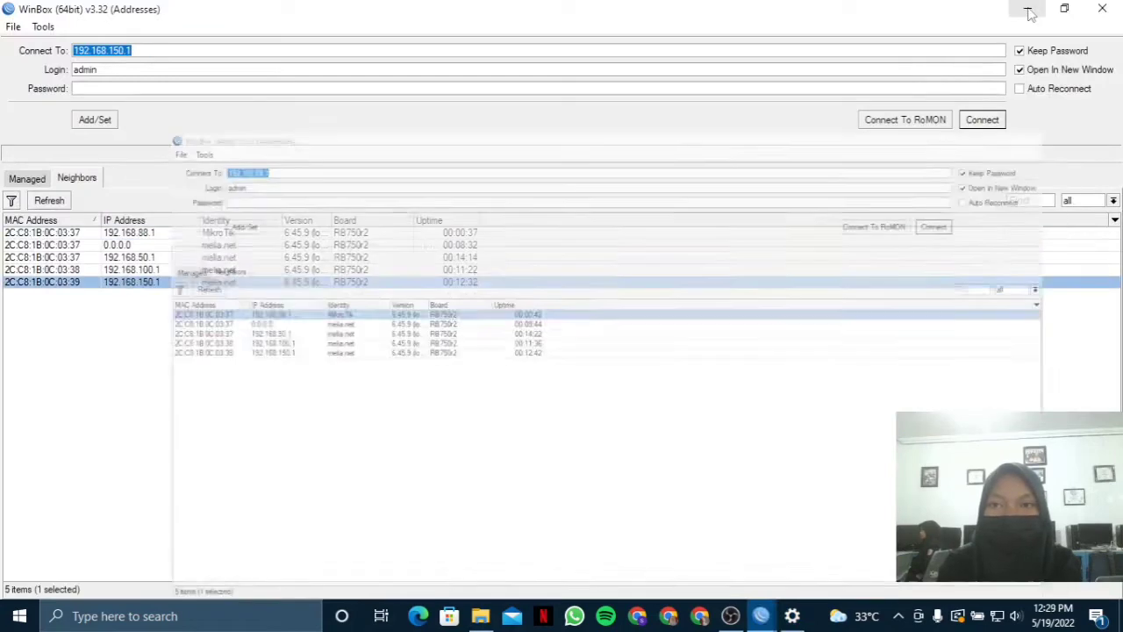
{"action": "left_click", "coordinate": [1030, 12]}
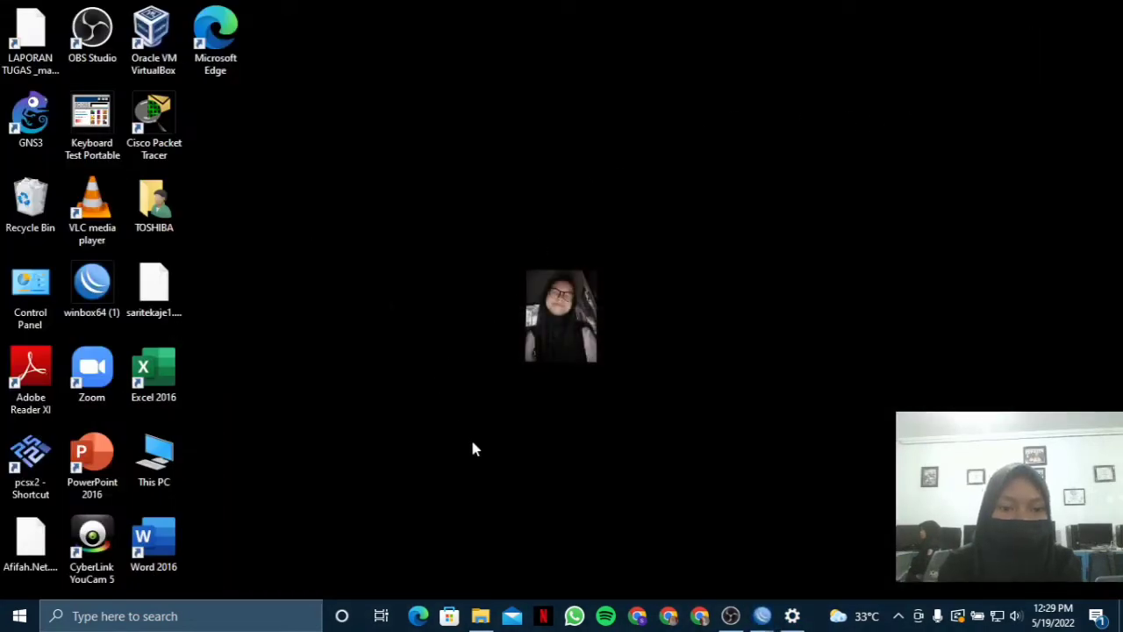
Launch MikhmonServer from Documents > tugas XI TKJ > Mikhmon Server and start the server.
{"action": "left_click", "coordinate": [479, 616]}
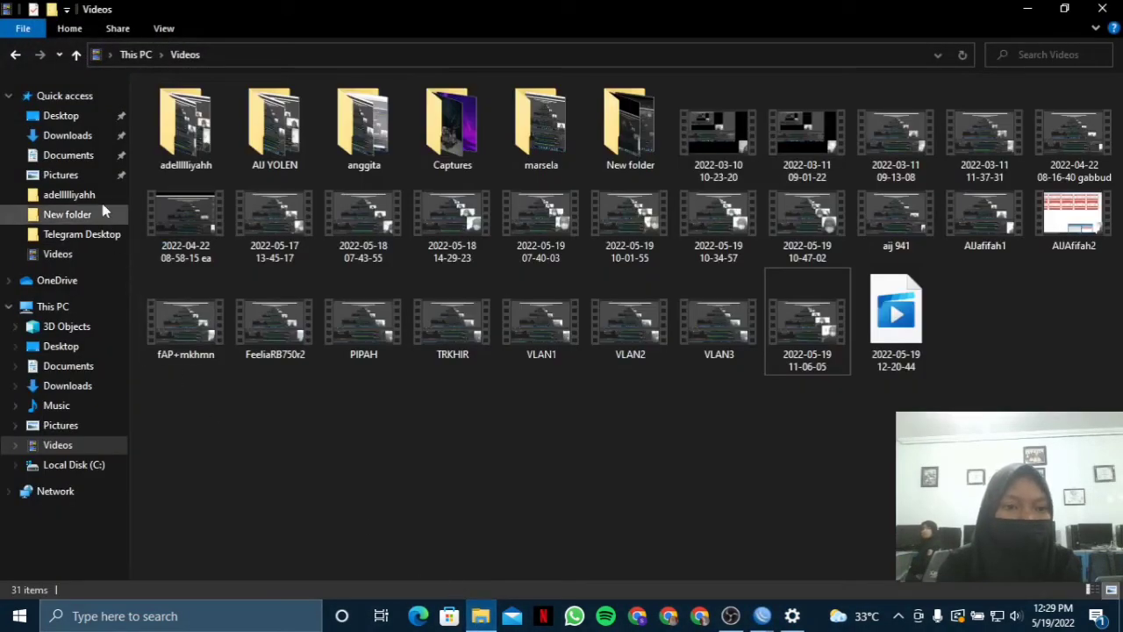
{"action": "left_click", "coordinate": [68, 155]}
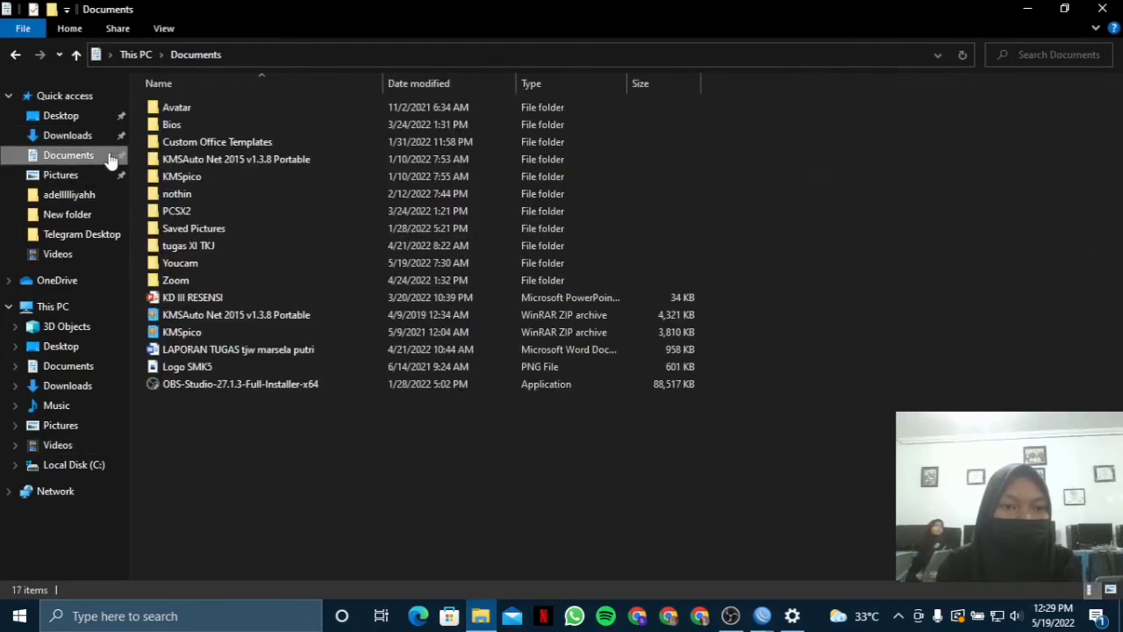
{"action": "double_click", "coordinate": [292, 251]}
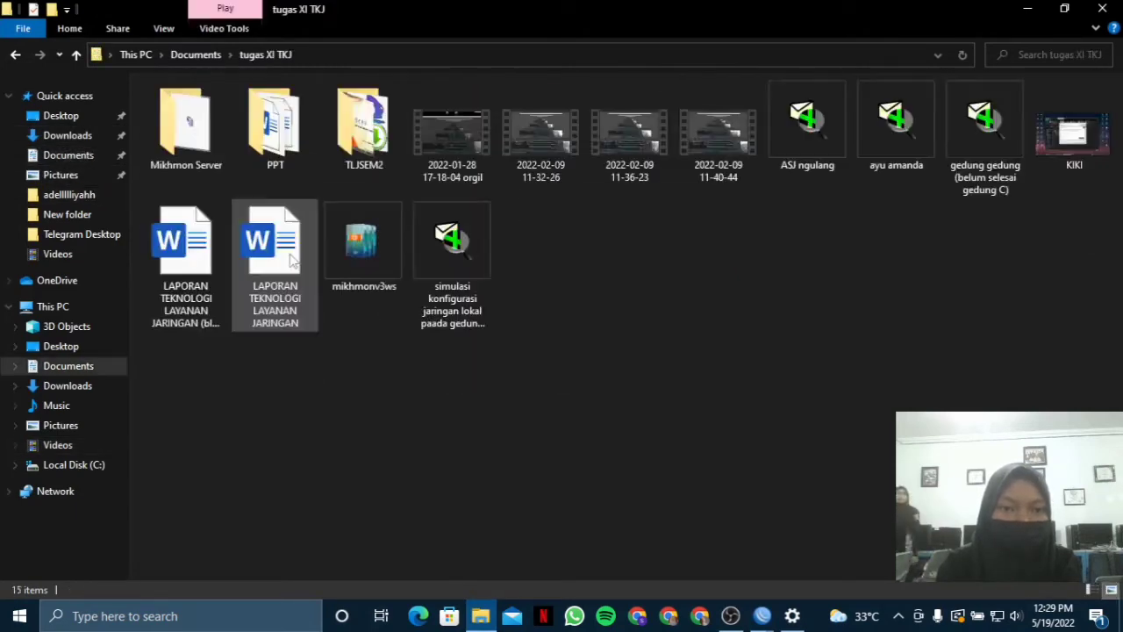
{"action": "double_click", "coordinate": [185, 127]}
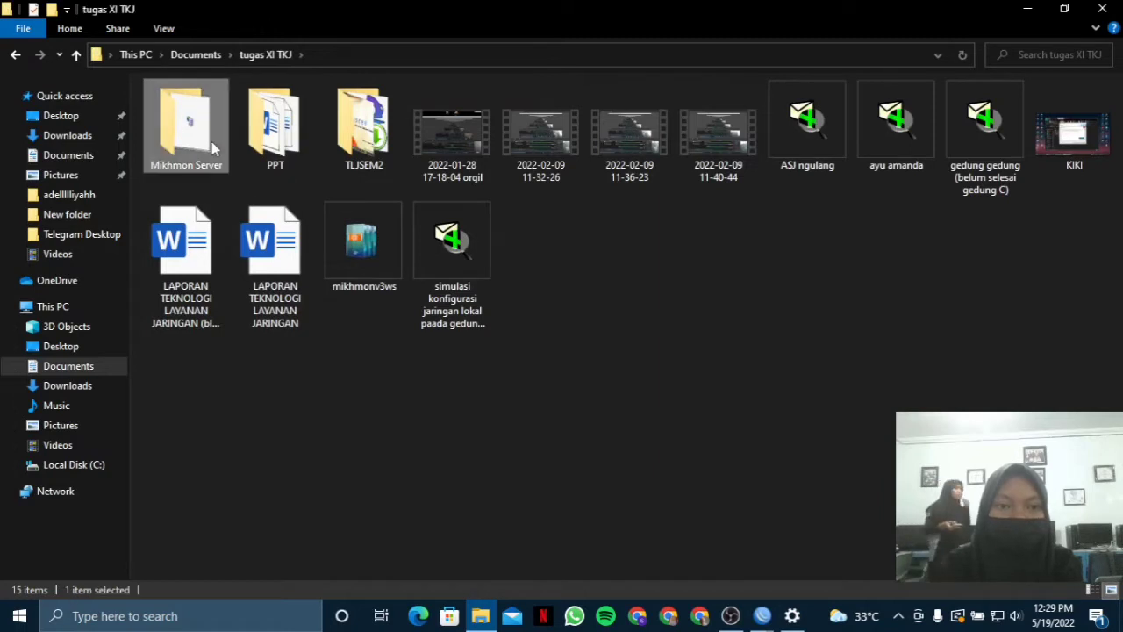
{"action": "left_click", "coordinate": [316, 143]}
{"action": "double_click", "coordinate": [325, 151]}
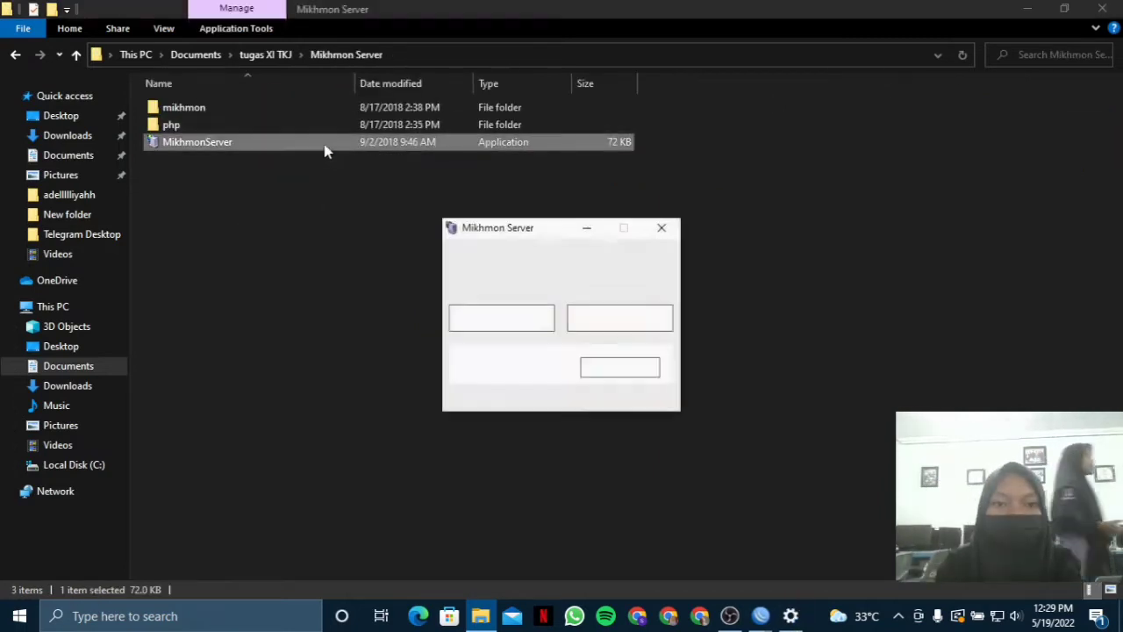
{"action": "left_click", "coordinate": [533, 321]}
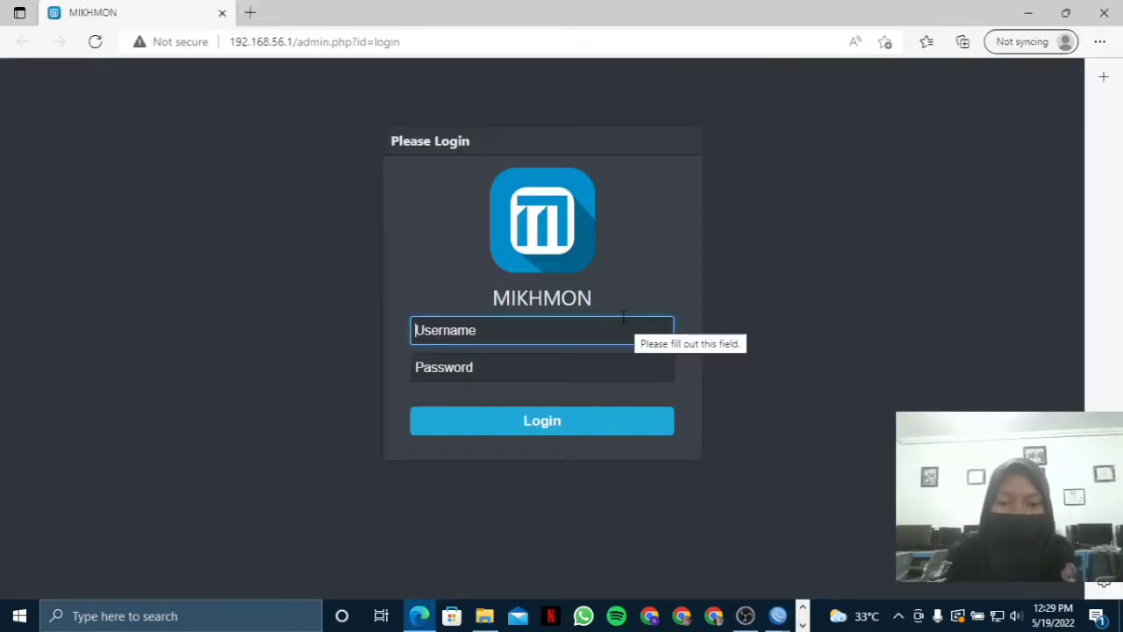
Log in to Mikhmon with the admin username and password.
{"action": "type", "text": "mikhmon"}
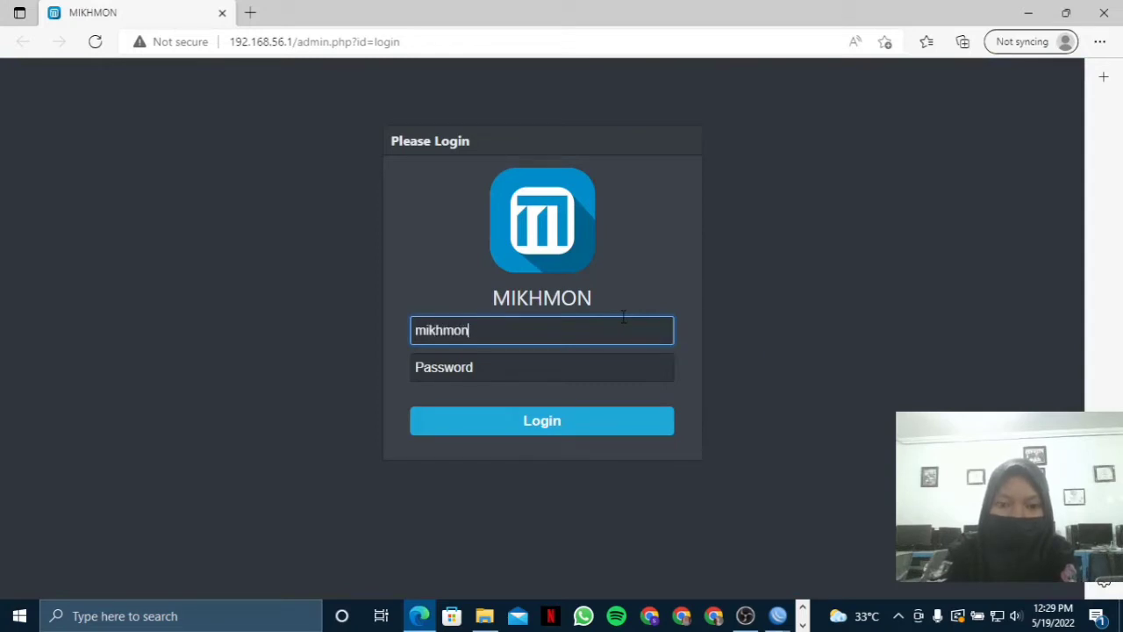
{"action": "left_click", "coordinate": [592, 372]}
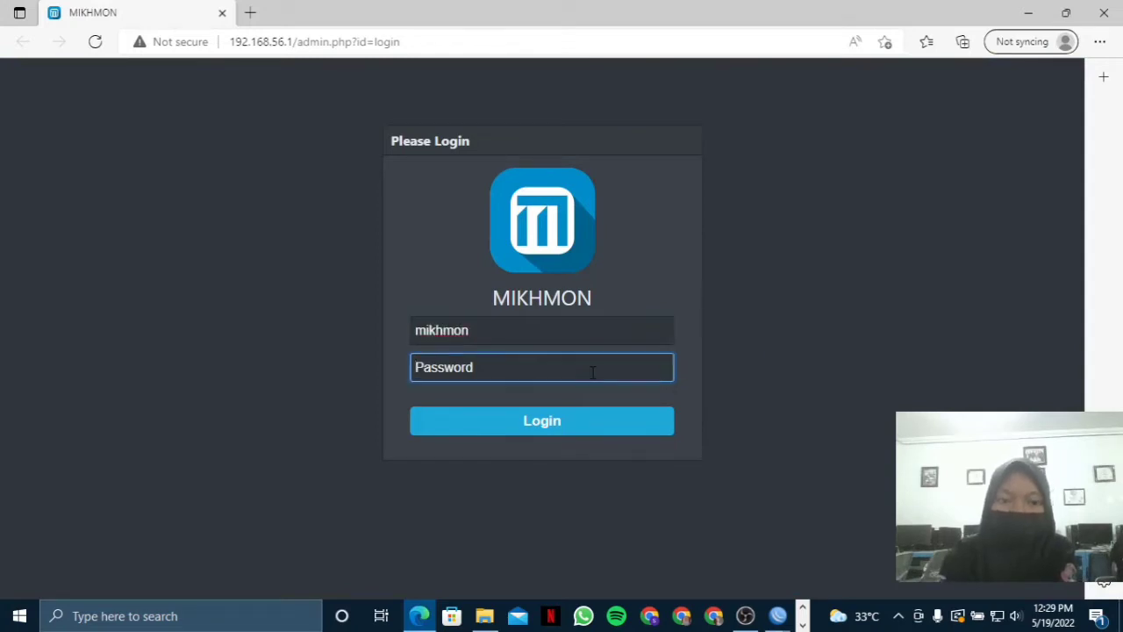
{"action": "type", "text": "1234"}
{"action": "key", "text": "Return"}
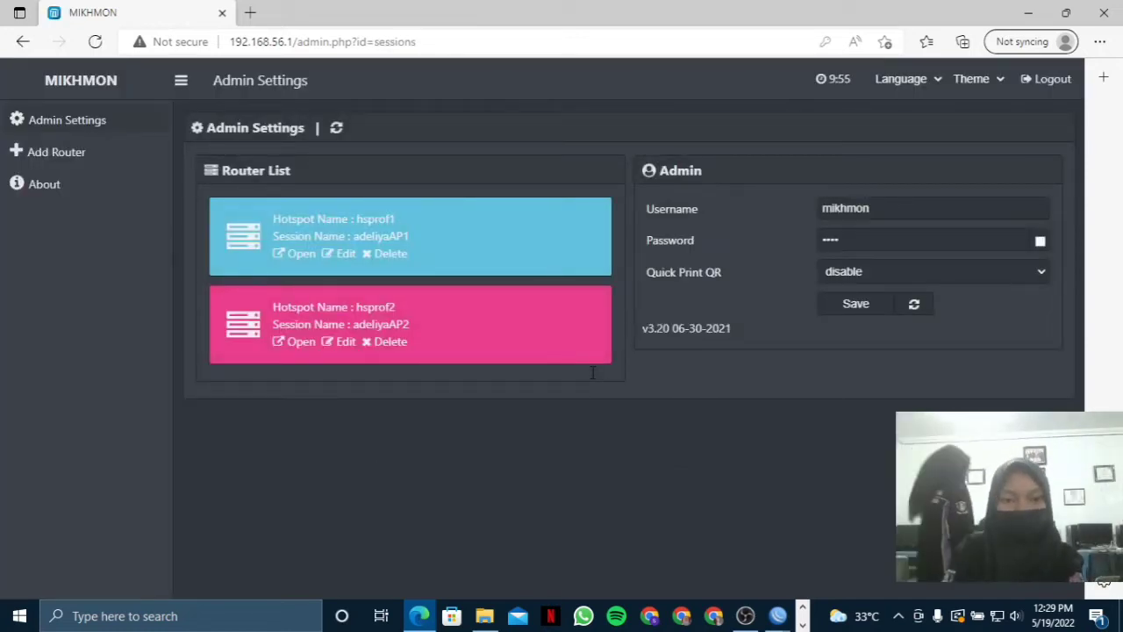
Delete both existing router sessions, adeliyaAP1 and adeliyaAP2, from the Router List.
{"action": "left_click", "coordinate": [387, 254]}
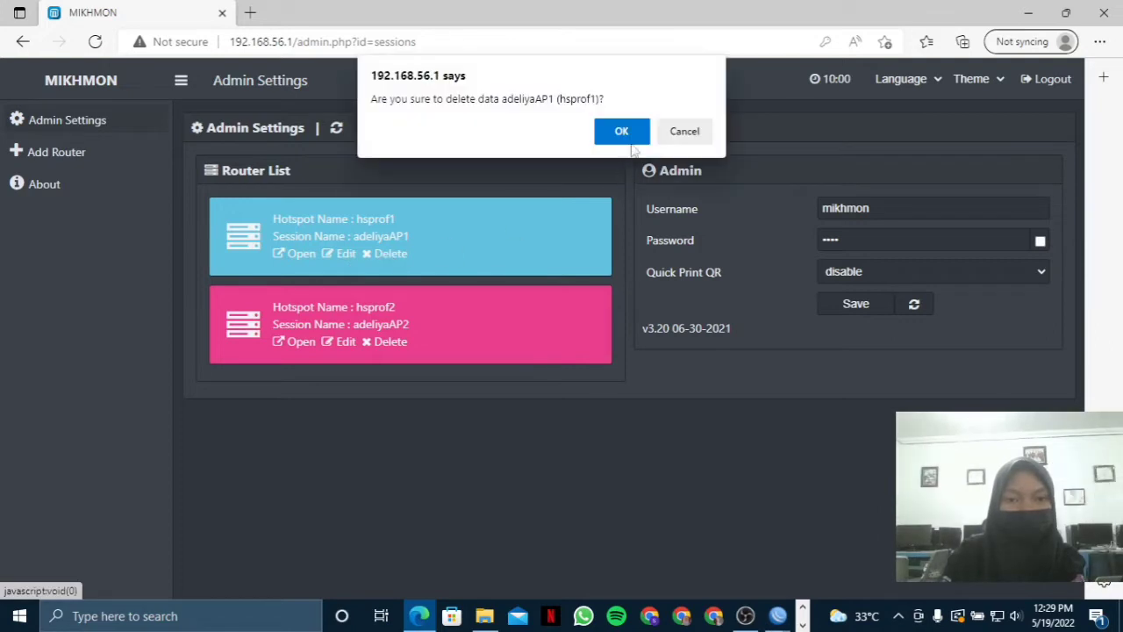
{"action": "left_click", "coordinate": [625, 132]}
{"action": "left_click", "coordinate": [391, 254]}
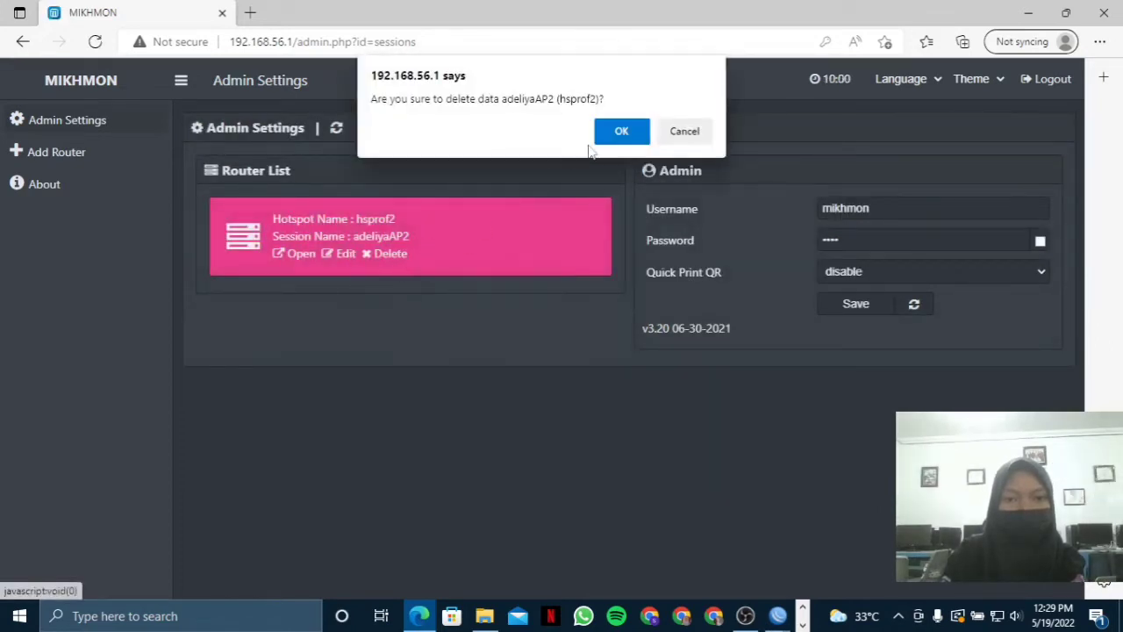
{"action": "left_click", "coordinate": [618, 132]}
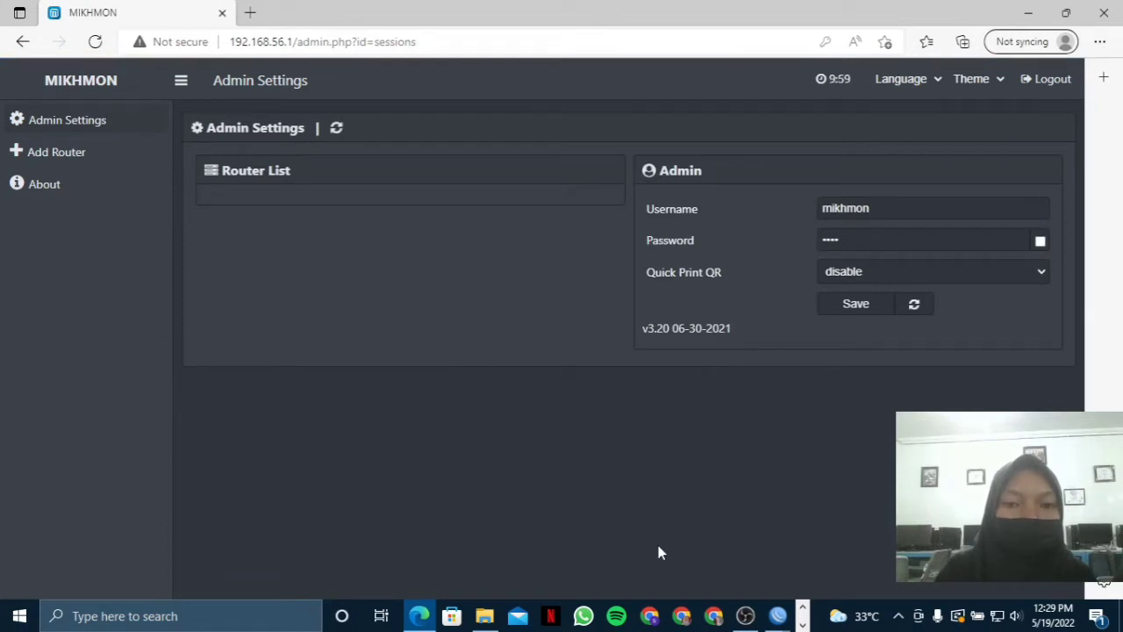
{"action": "left_click", "coordinate": [158, 153]}
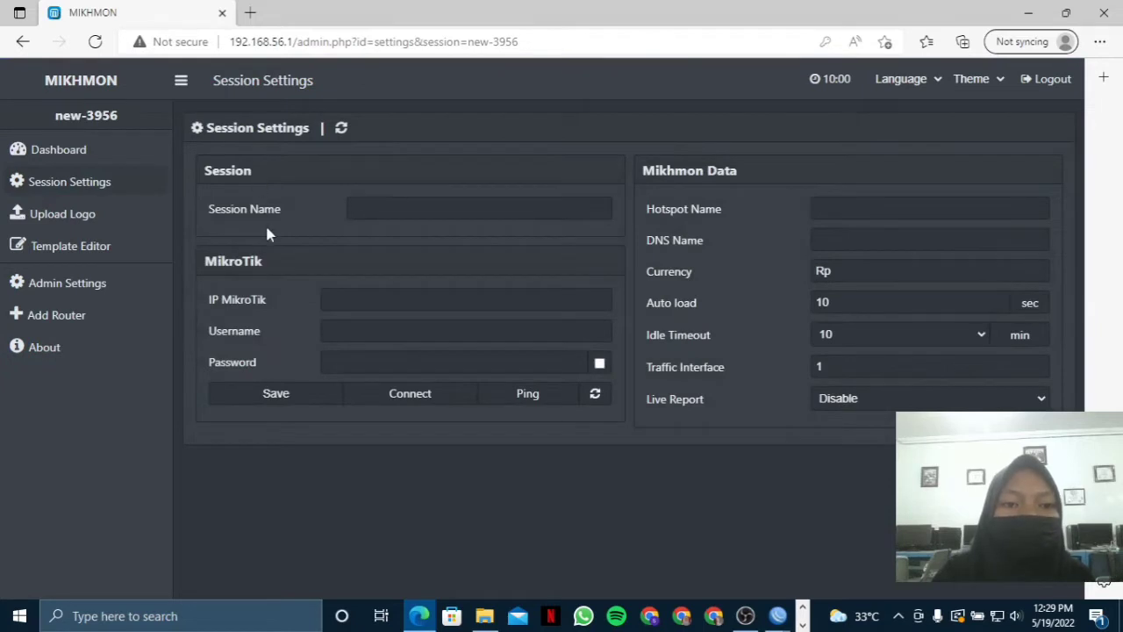
Name the new Mikhmon session meliaAP1.net and bring the WinBox router window back.
{"action": "left_click", "coordinate": [379, 213]}
{"action": "type", "text": "mell"}
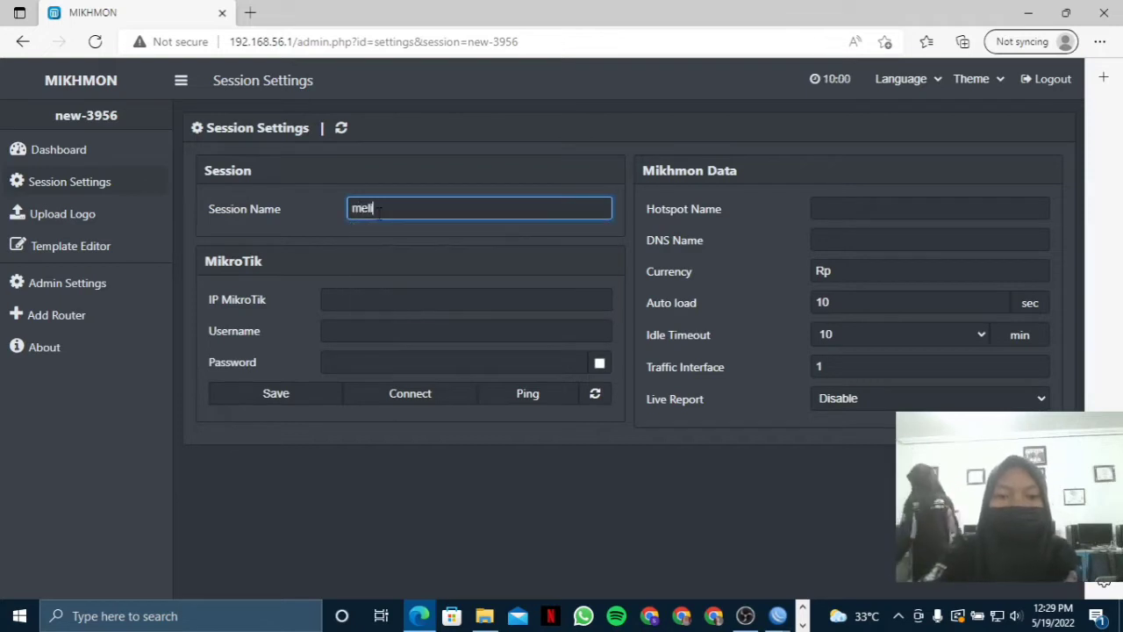
{"action": "type", "text": "iaAO"}
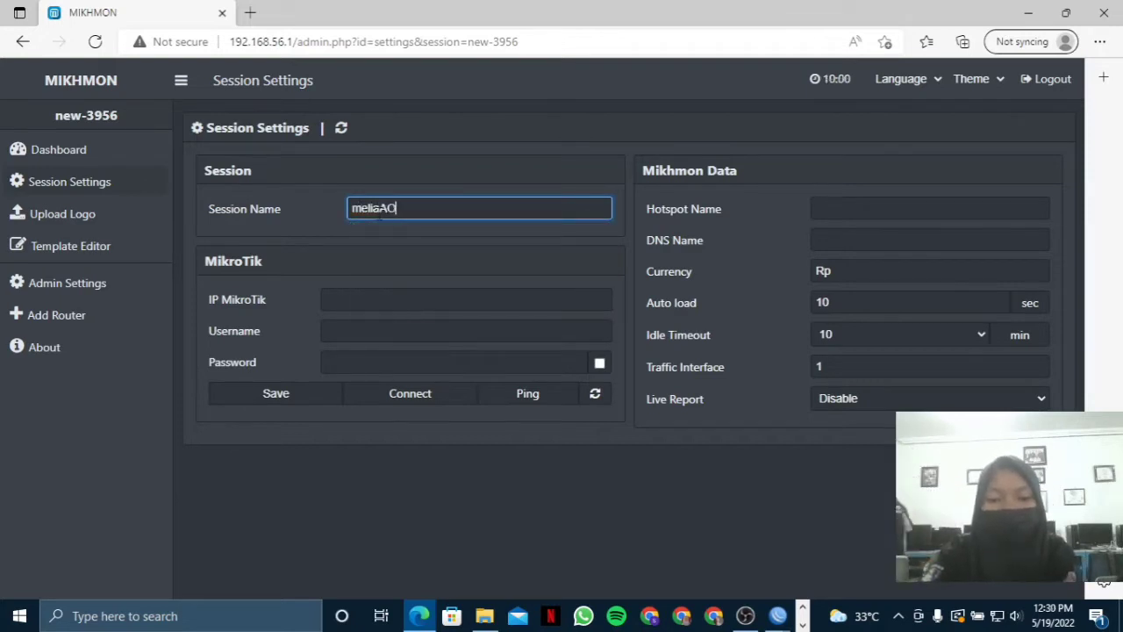
{"action": "key", "text": "BackSpace"}
{"action": "type", "text": "P1"}
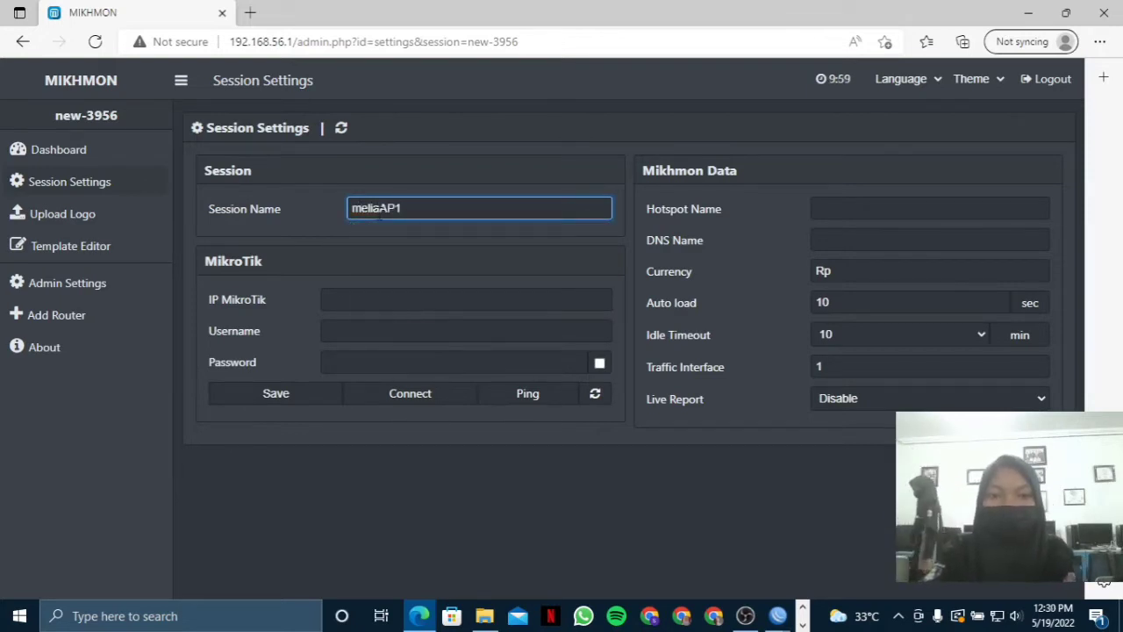
{"action": "type", "text": ".net"}
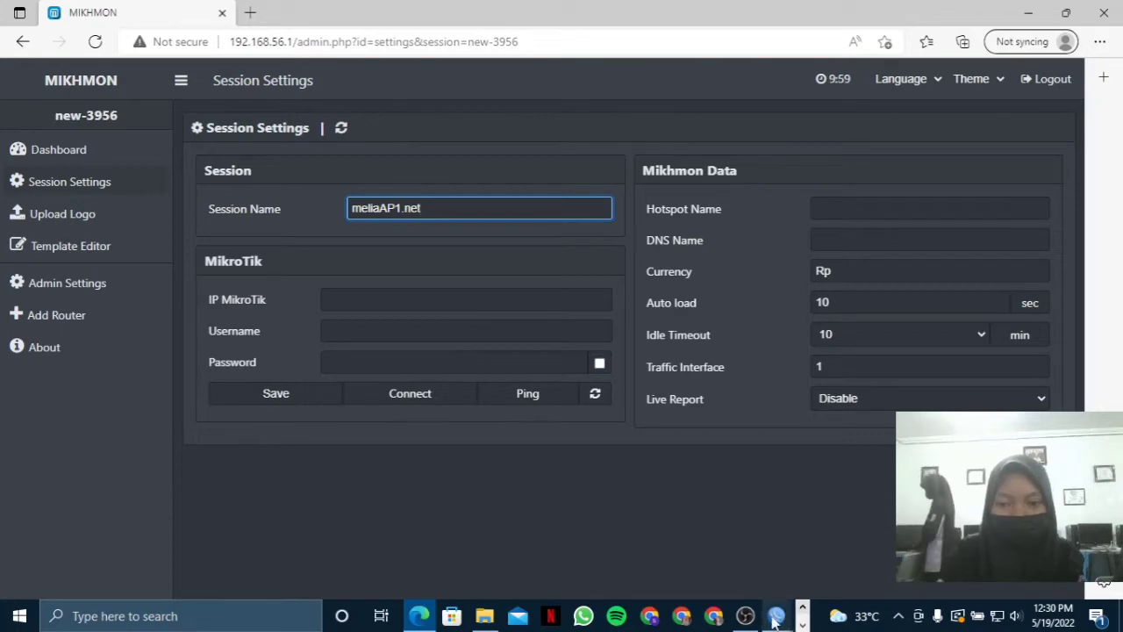
{"action": "mouse_move", "coordinate": [773, 619]}
{"action": "left_click", "coordinate": [816, 586]}
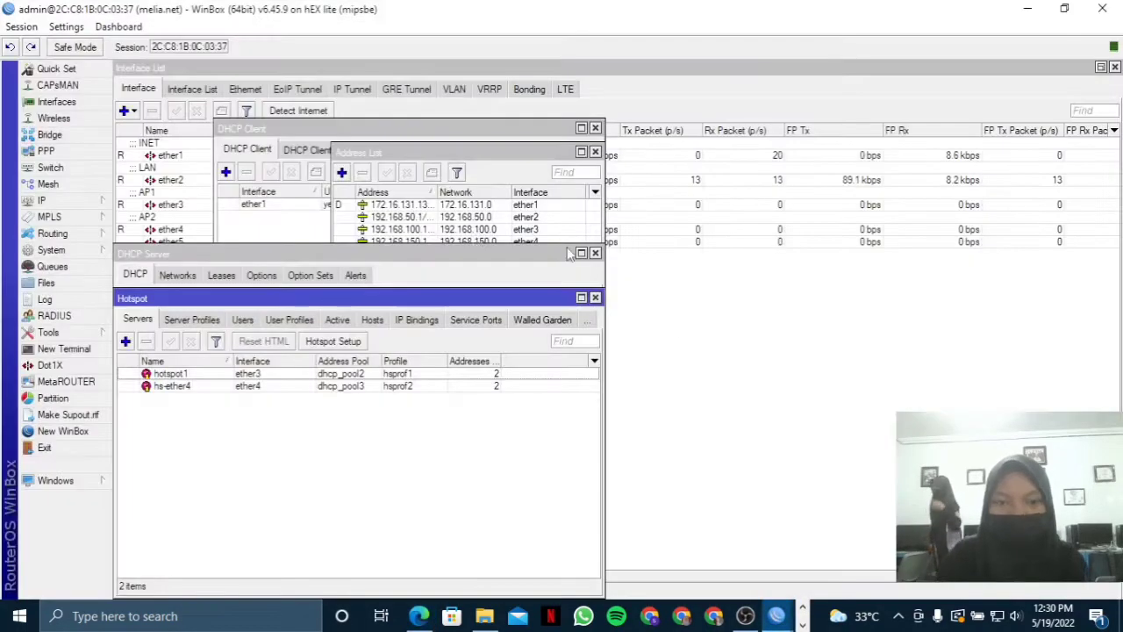
Copy hsprof1's hotspot address 192.168.100.1 from WinBox Server Profiles into Mikhmon's session page.
{"action": "left_click", "coordinate": [207, 321]}
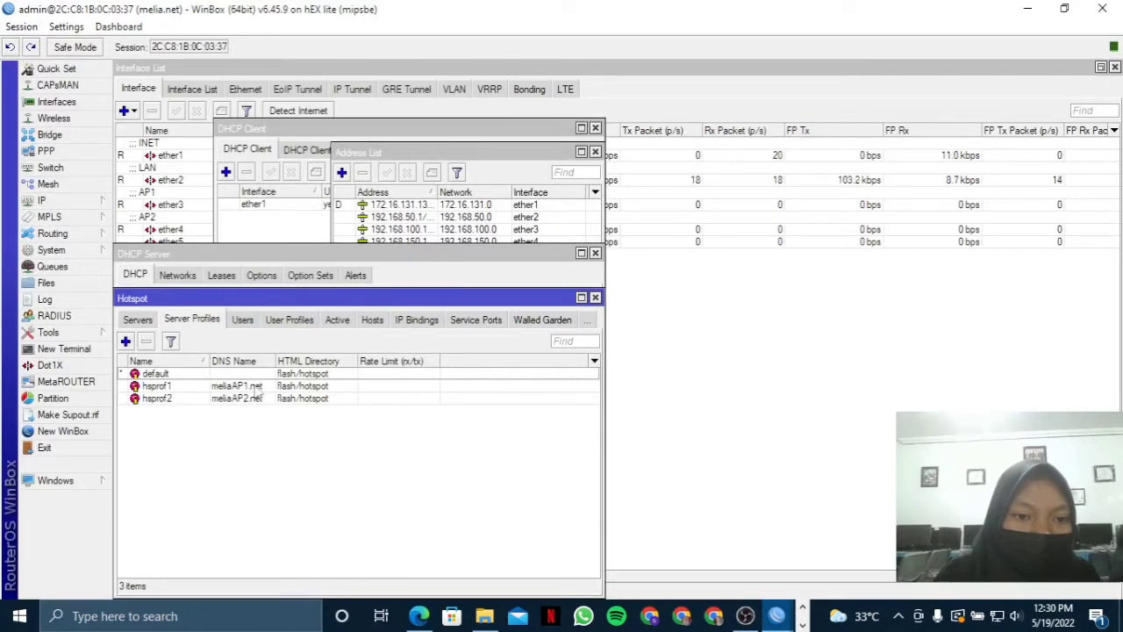
{"action": "double_click", "coordinate": [255, 387]}
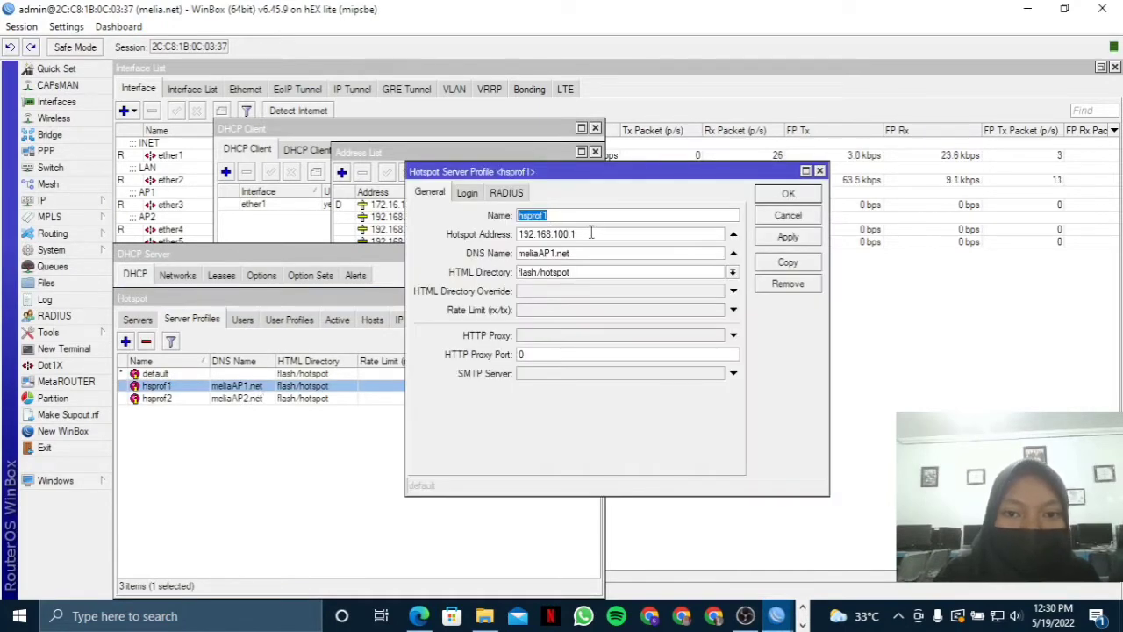
{"action": "left_click_drag", "start_coordinate": [590, 234], "coordinate": [502, 239]}
{"action": "key", "text": "ctrl+c"}
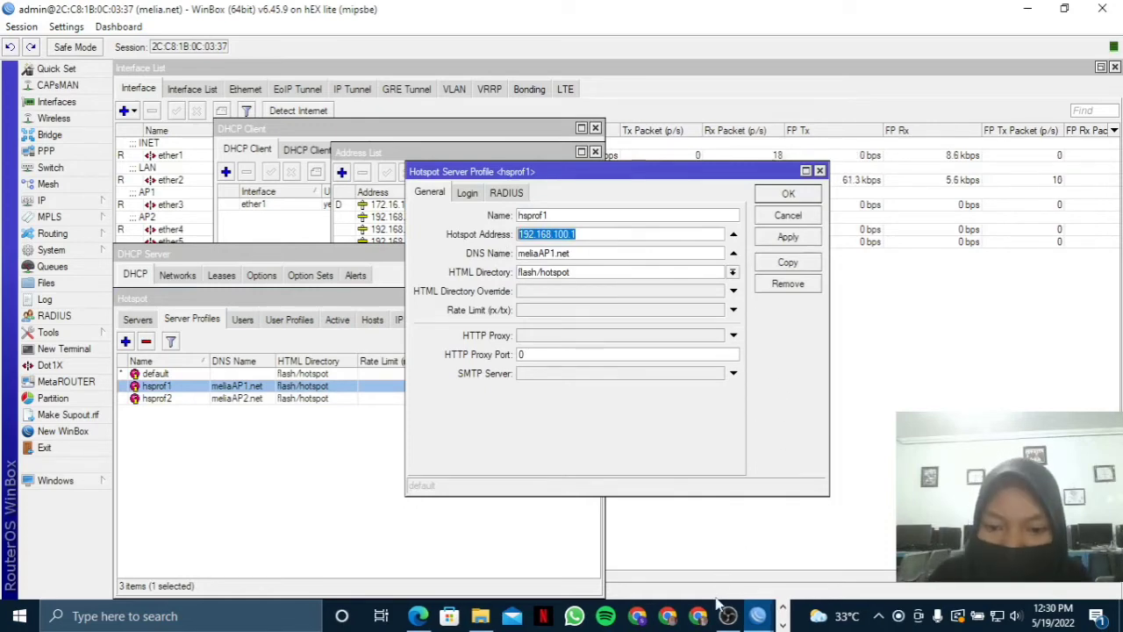
{"action": "left_click", "coordinate": [430, 616]}
{"action": "left_click", "coordinate": [456, 296]}
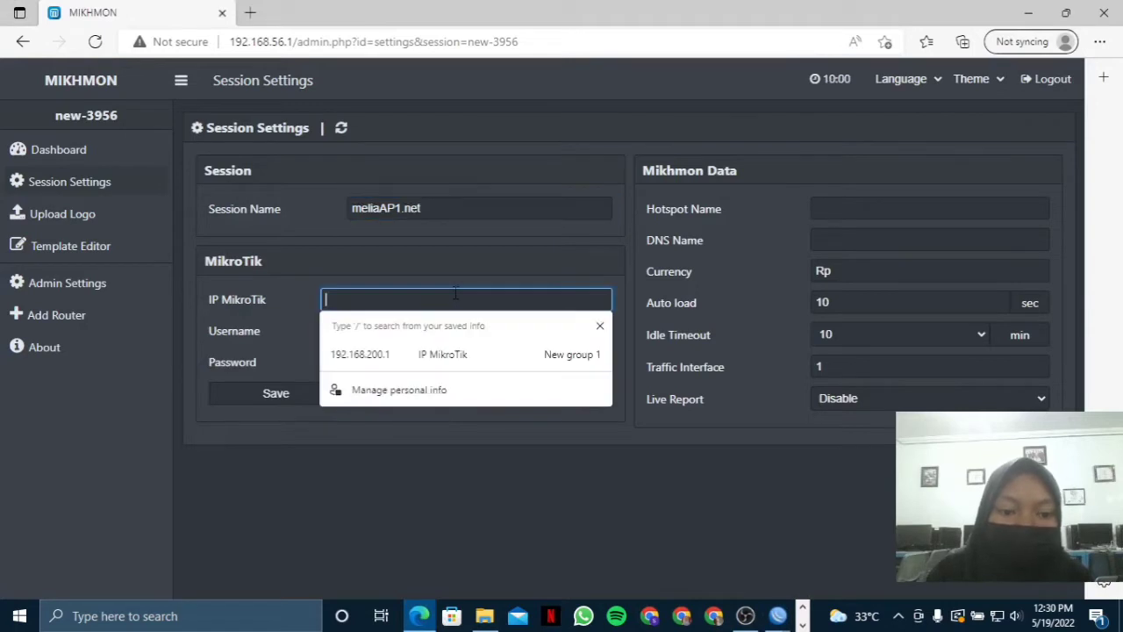
Paste 192.168.100.1 as the session's MikroTik IP, then bring WinBox's hsprof1 profile back.
{"action": "key", "text": "ctrl+v"}
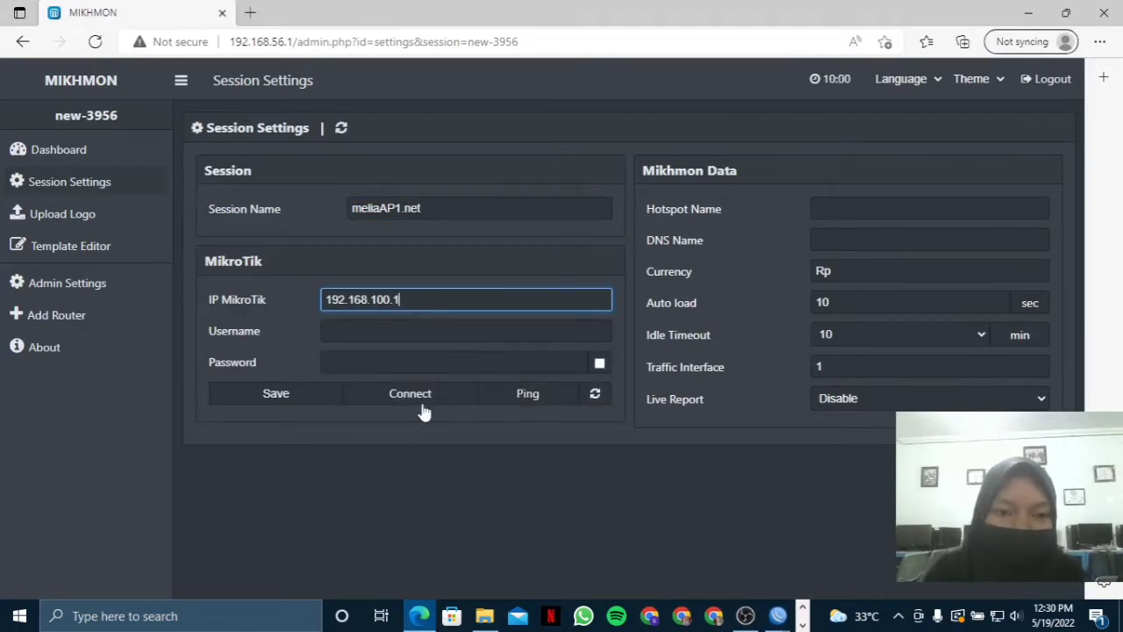
{"action": "left_click", "coordinate": [450, 340]}
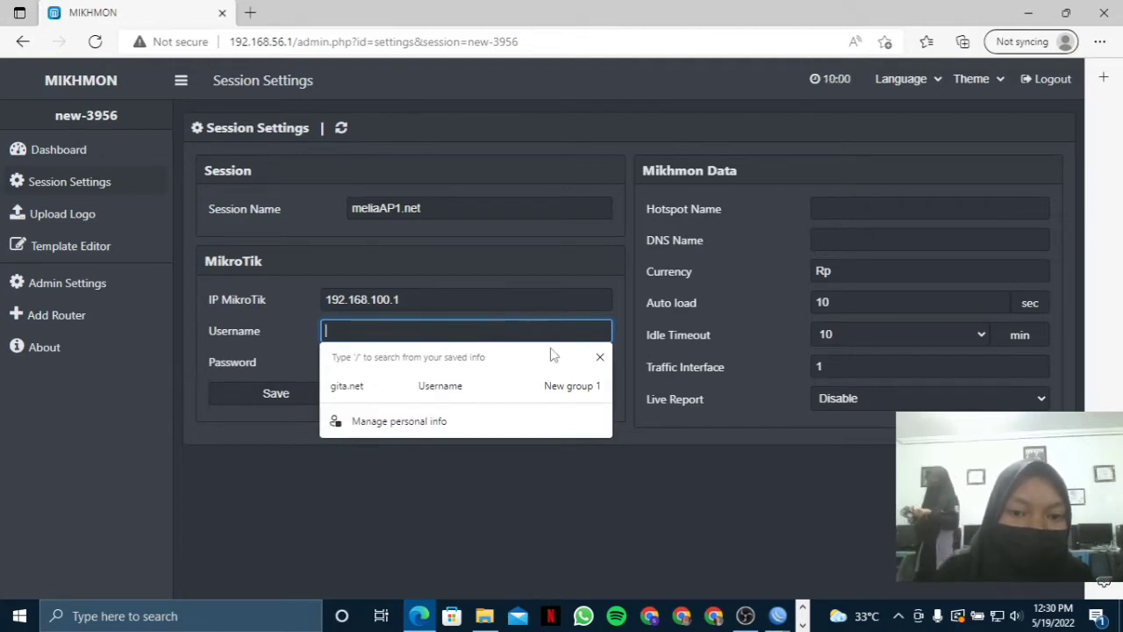
{"action": "left_click", "coordinate": [600, 357]}
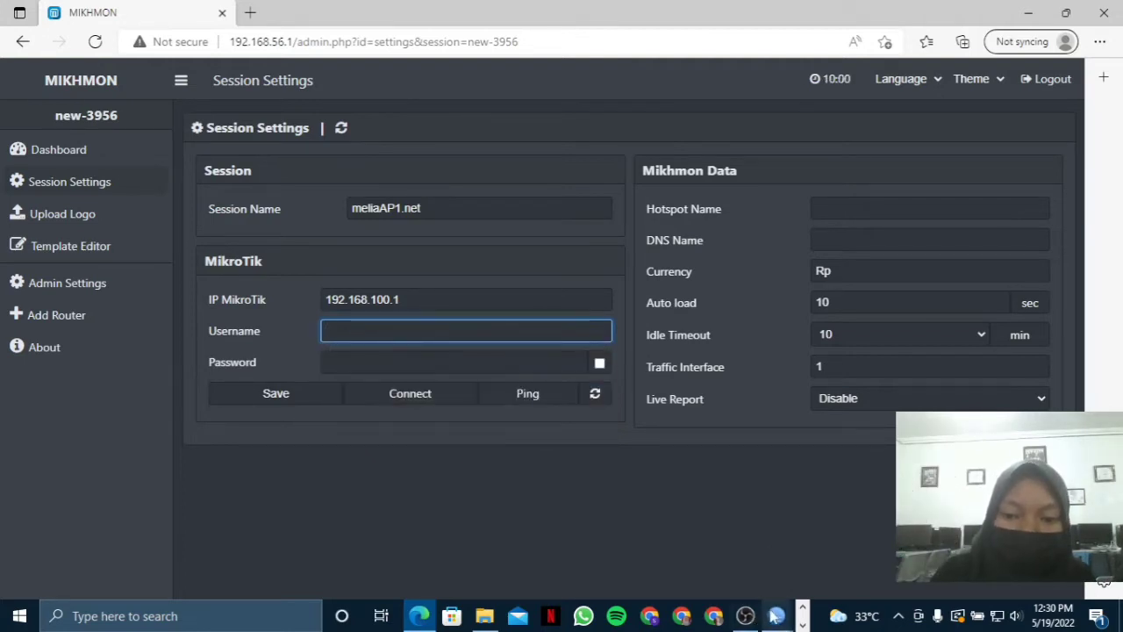
{"action": "mouse_move", "coordinate": [779, 618]}
{"action": "left_click", "coordinate": [983, 544]}
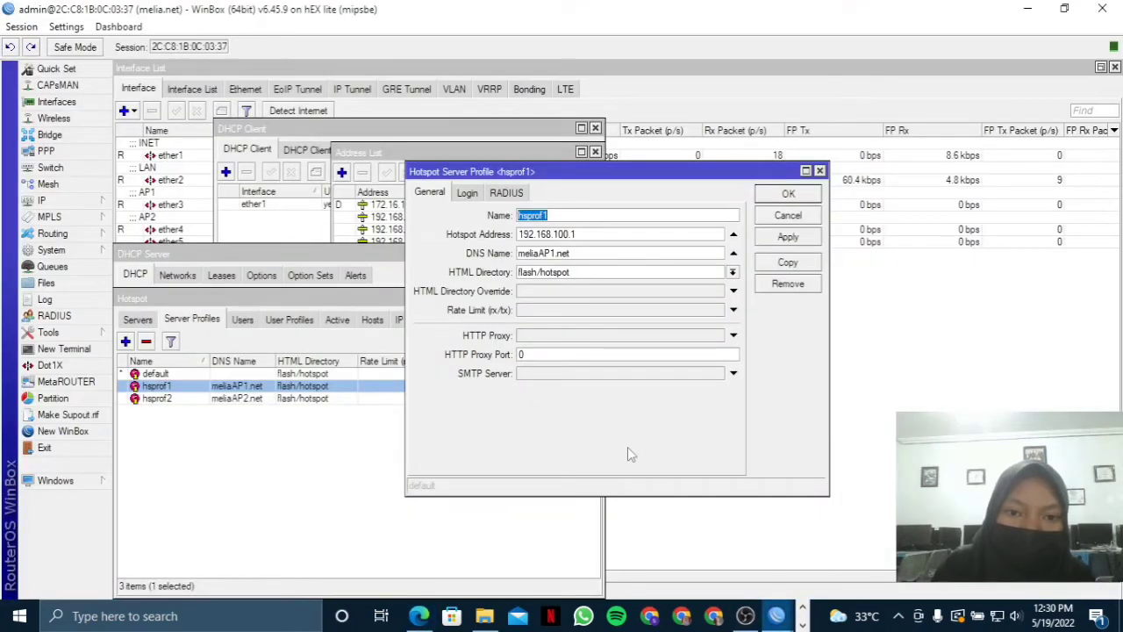
Open the router's System > Users list and begin adding a new user.
{"action": "left_click", "coordinate": [42, 238]}
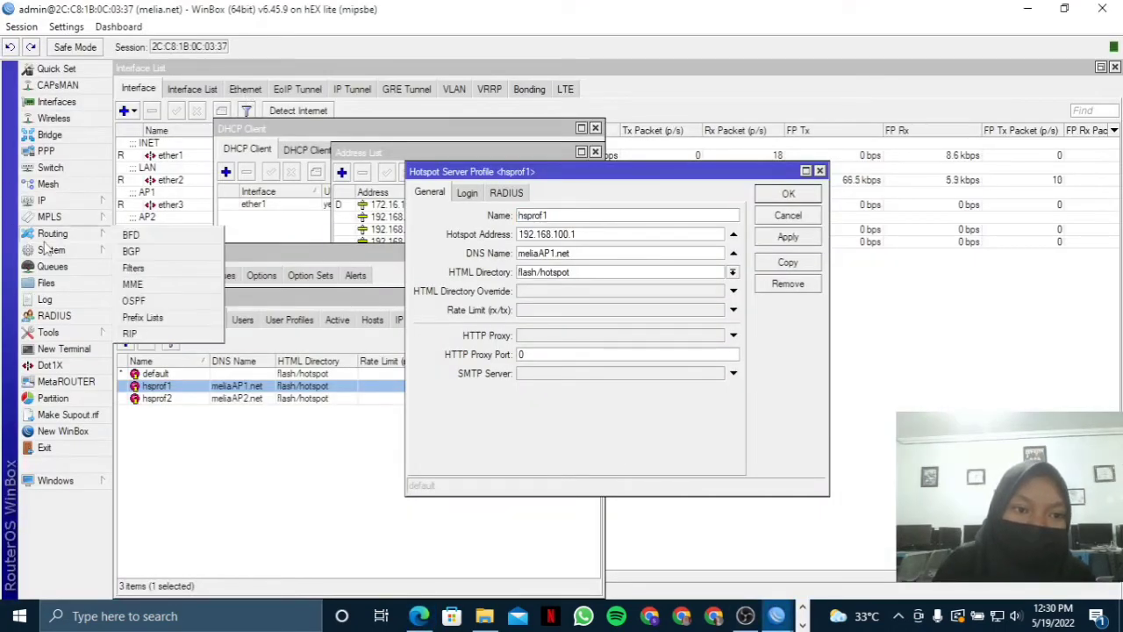
{"action": "left_click", "coordinate": [48, 250]}
{"action": "left_click", "coordinate": [156, 572]}
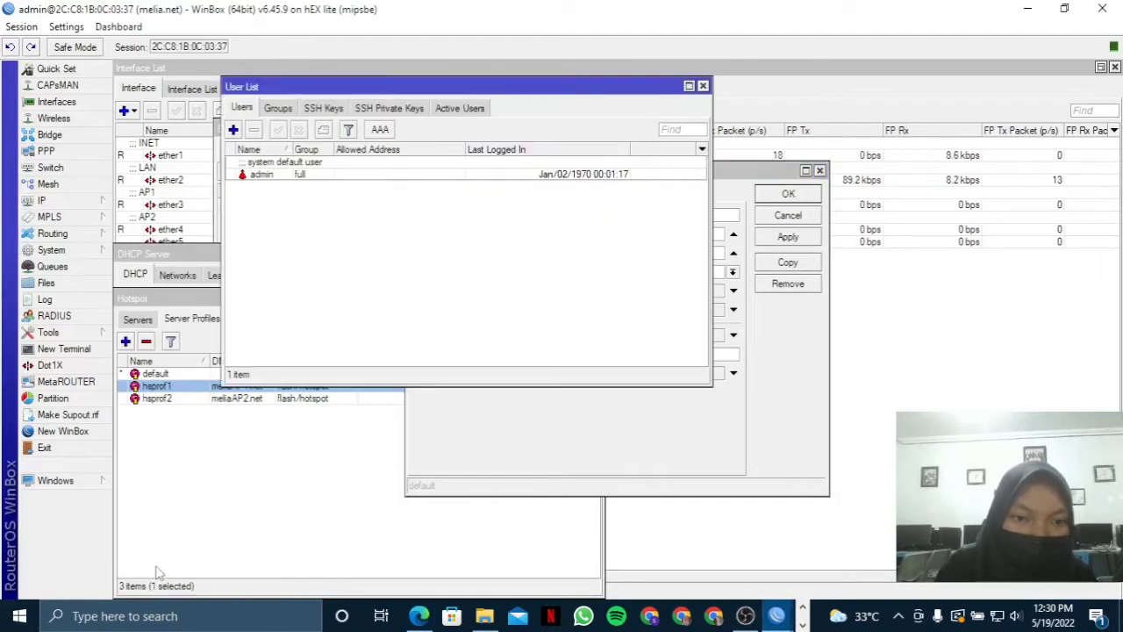
{"action": "left_click", "coordinate": [233, 130]}
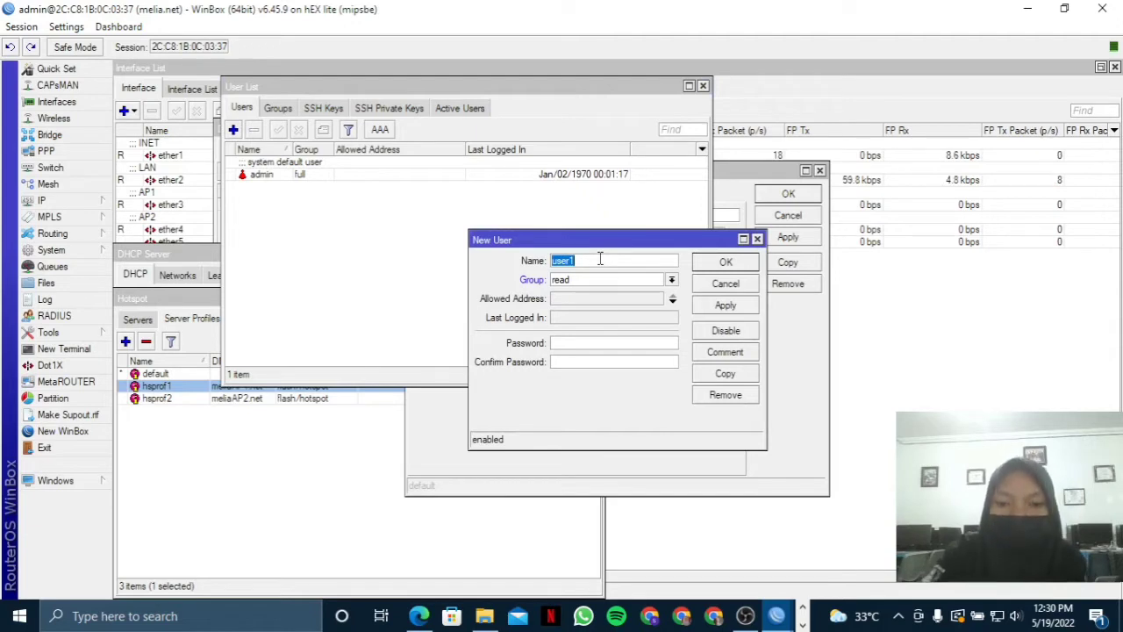
Create user mikhmon in the full group with its password, and save it.
{"action": "type", "text": "mik"}
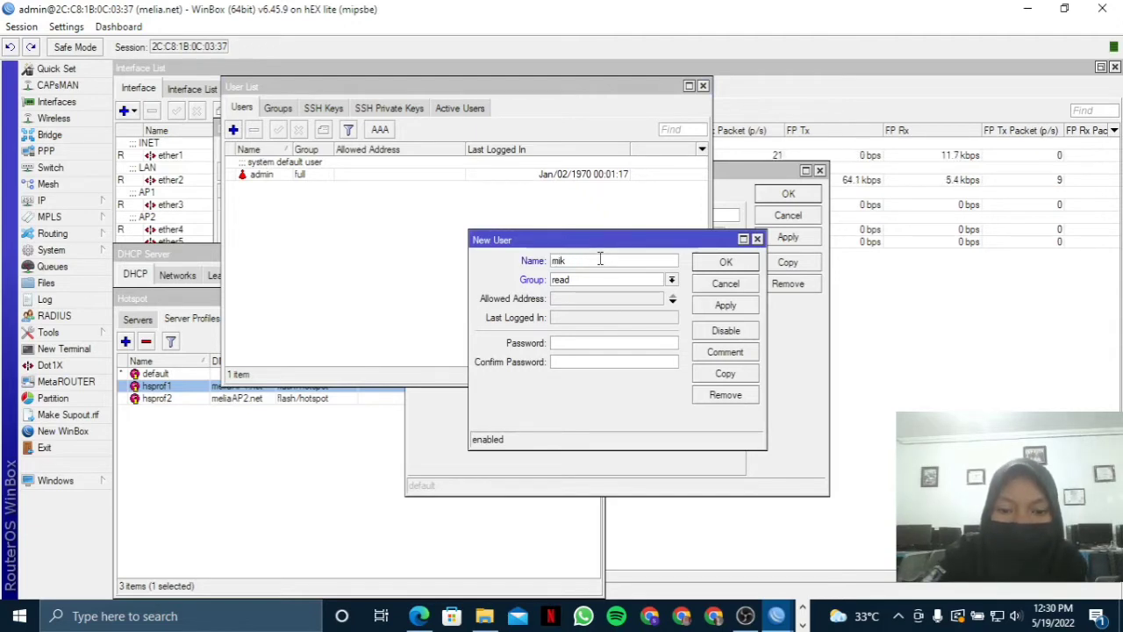
{"action": "type", "text": "hmon"}
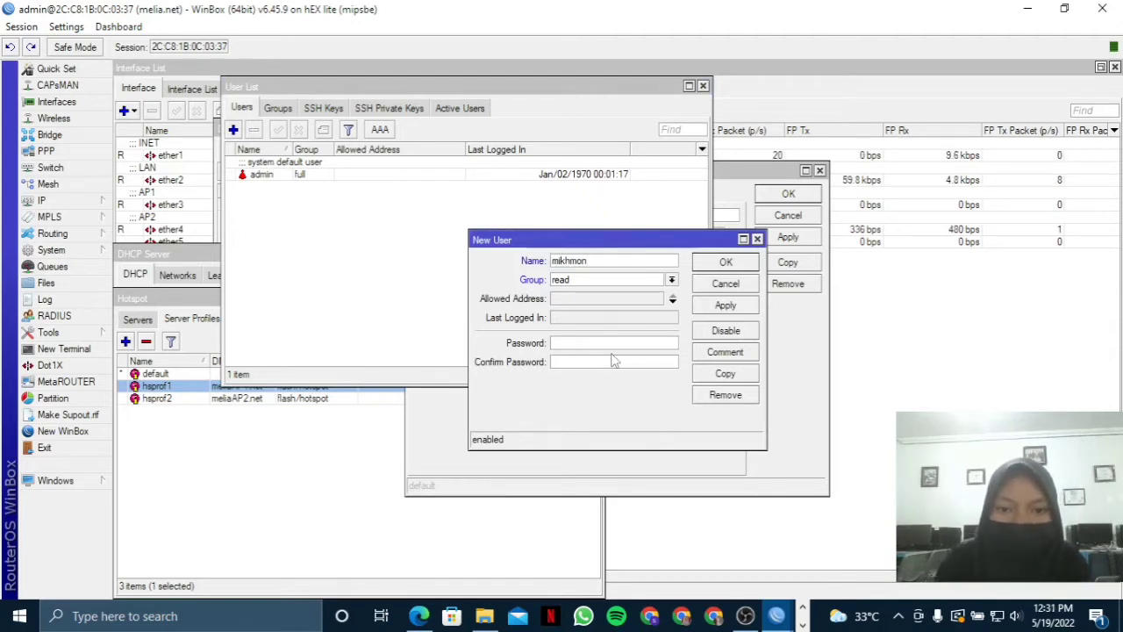
{"action": "left_click", "coordinate": [654, 279]}
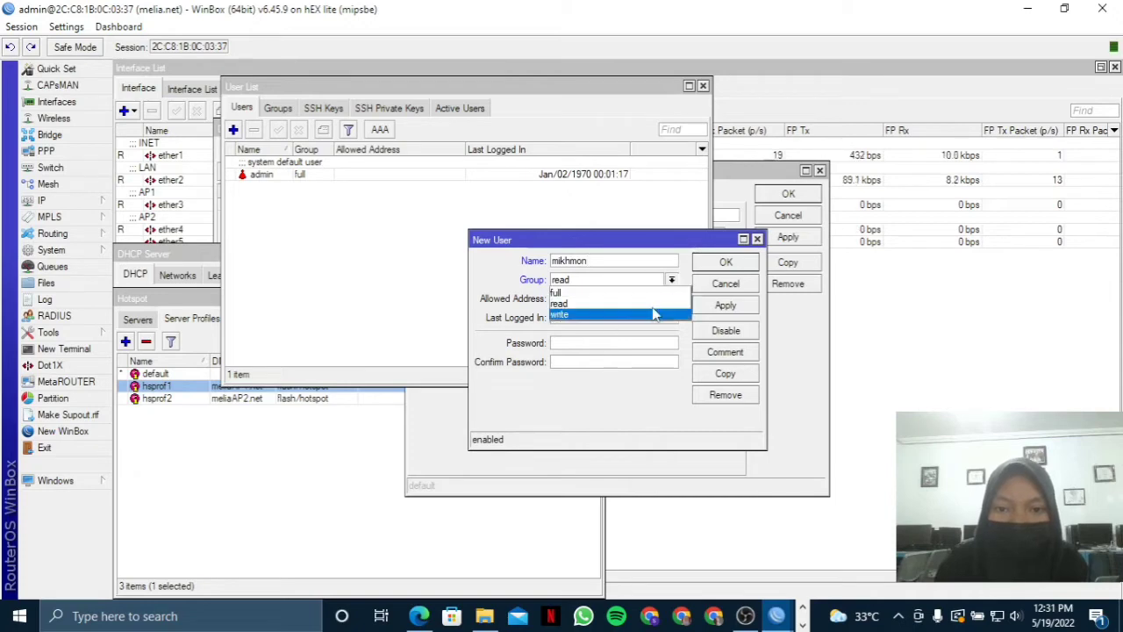
{"action": "left_click", "coordinate": [656, 300]}
{"action": "left_click", "coordinate": [657, 280]}
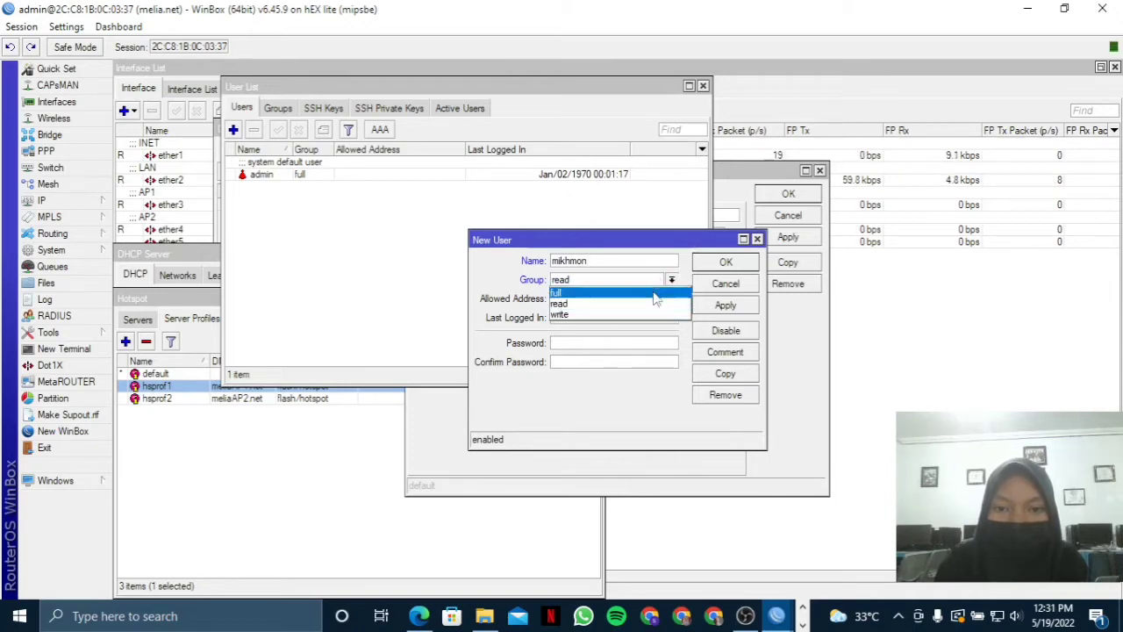
{"action": "left_click", "coordinate": [656, 296]}
{"action": "left_click", "coordinate": [628, 344]}
{"action": "type", "text": "1234"}
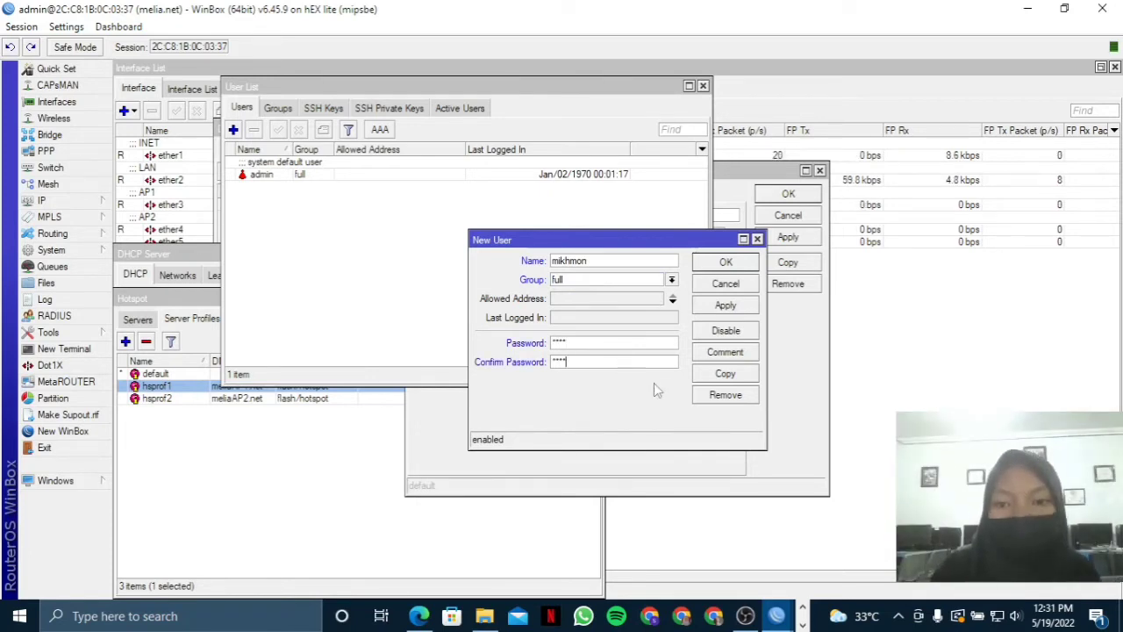
{"action": "left_click", "coordinate": [725, 304]}
{"action": "left_click", "coordinate": [726, 262]}
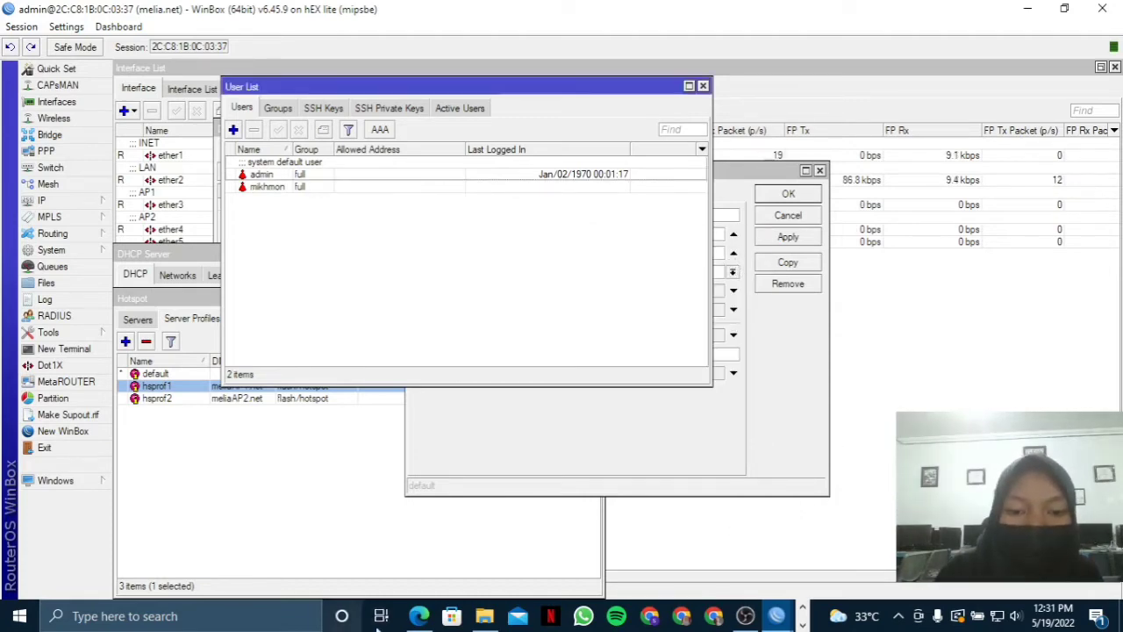
Enter mikhmon as the Mikhmon session username along with the router password.
{"action": "left_click", "coordinate": [419, 615]}
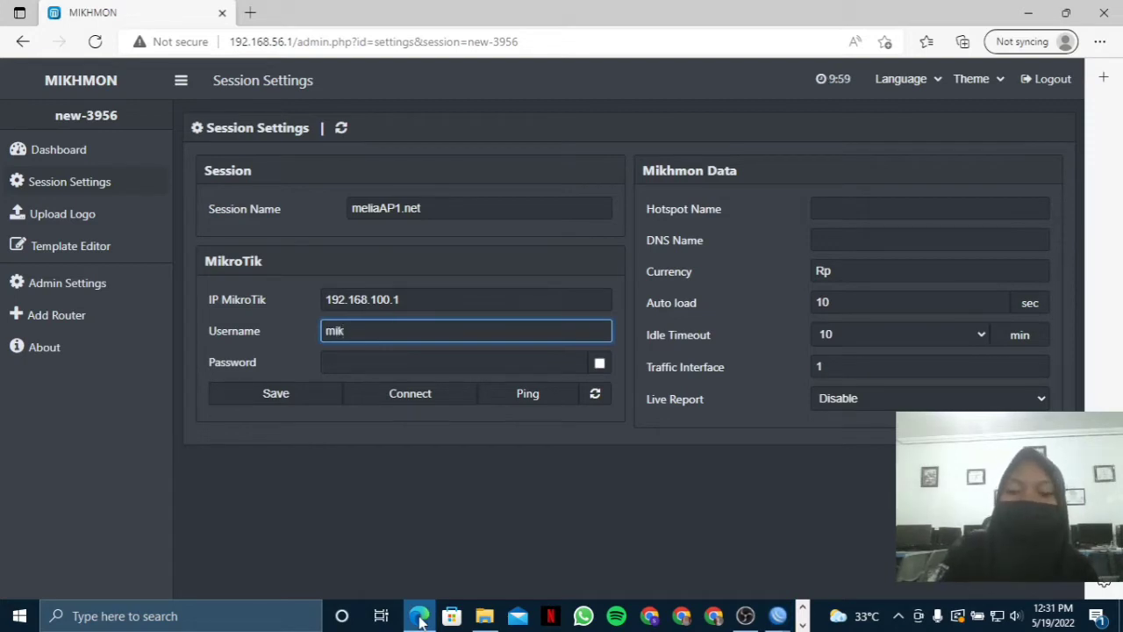
{"action": "type", "text": "mikhmon"}
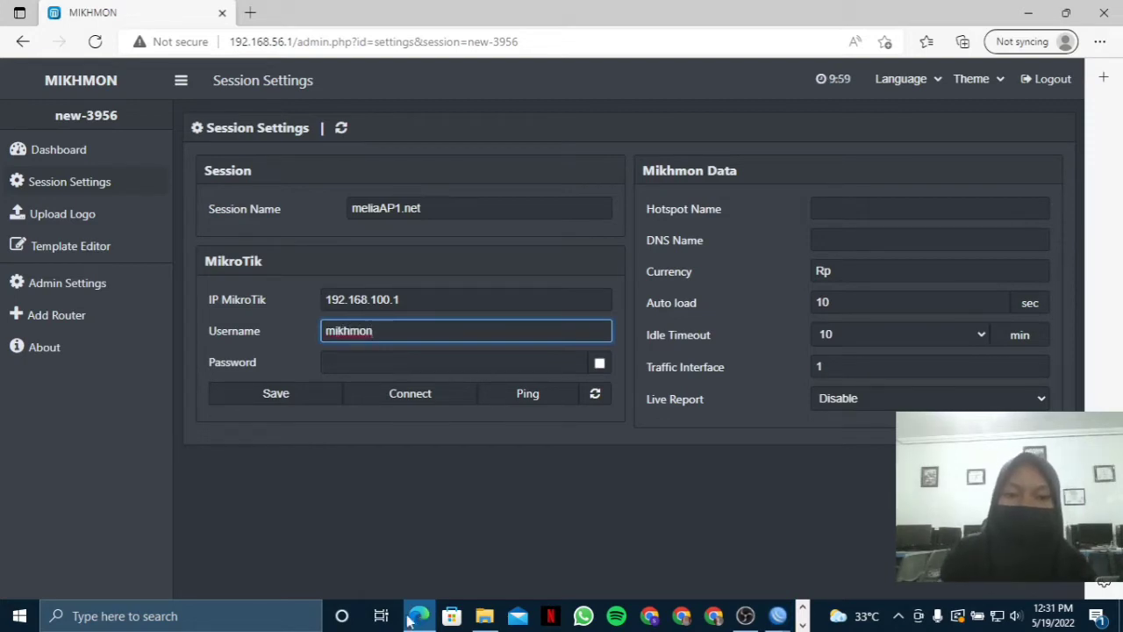
{"action": "left_click", "coordinate": [452, 362]}
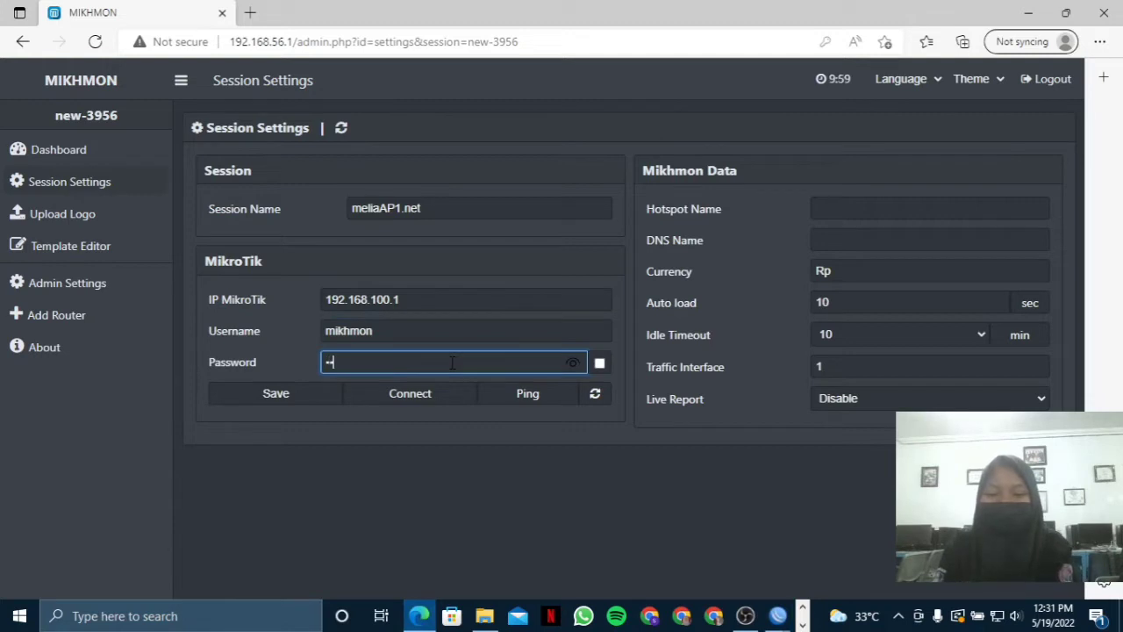
{"action": "type", "text": "••••"}
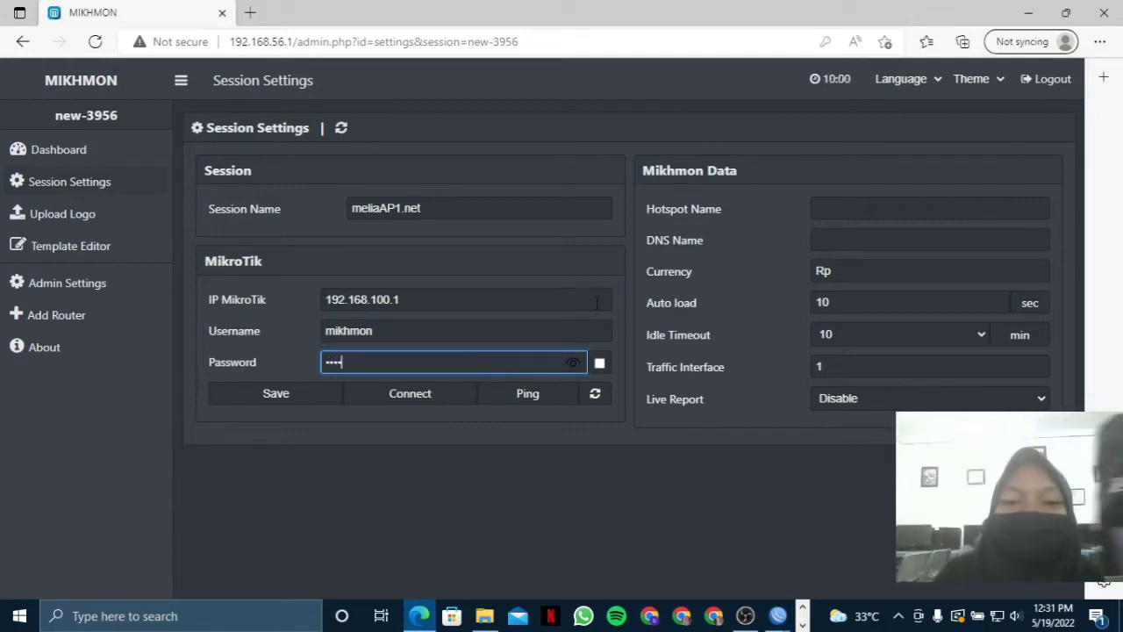
Return to WinBox and close the User List to reveal the hsprof1 profile.
{"action": "left_click", "coordinate": [895, 208]}
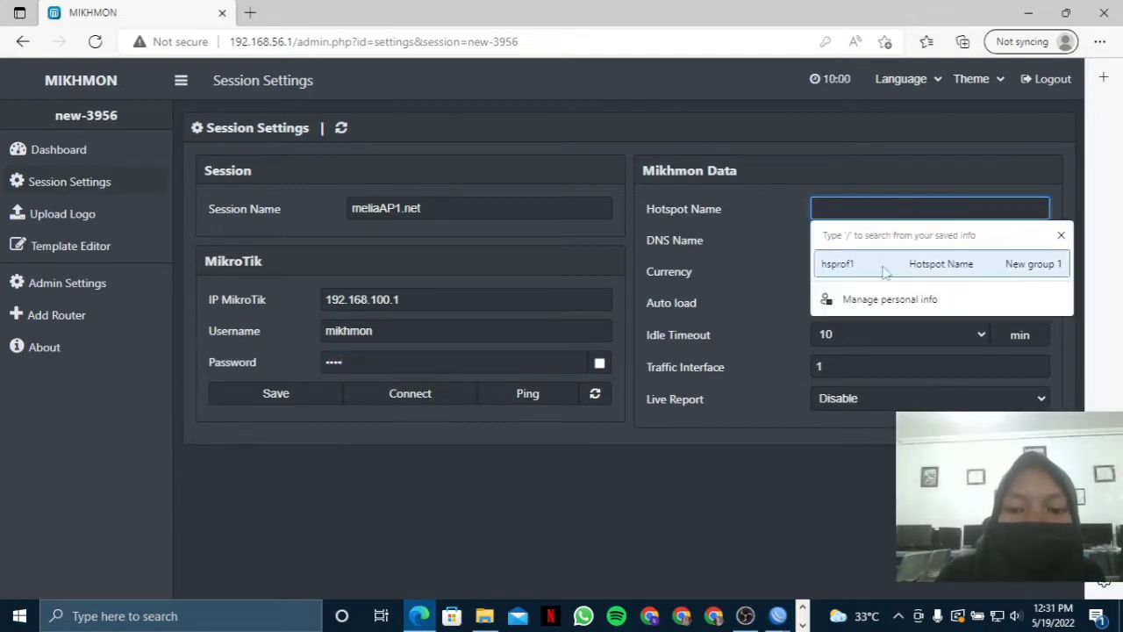
{"action": "mouse_move", "coordinate": [780, 617]}
{"action": "left_click", "coordinate": [794, 535]}
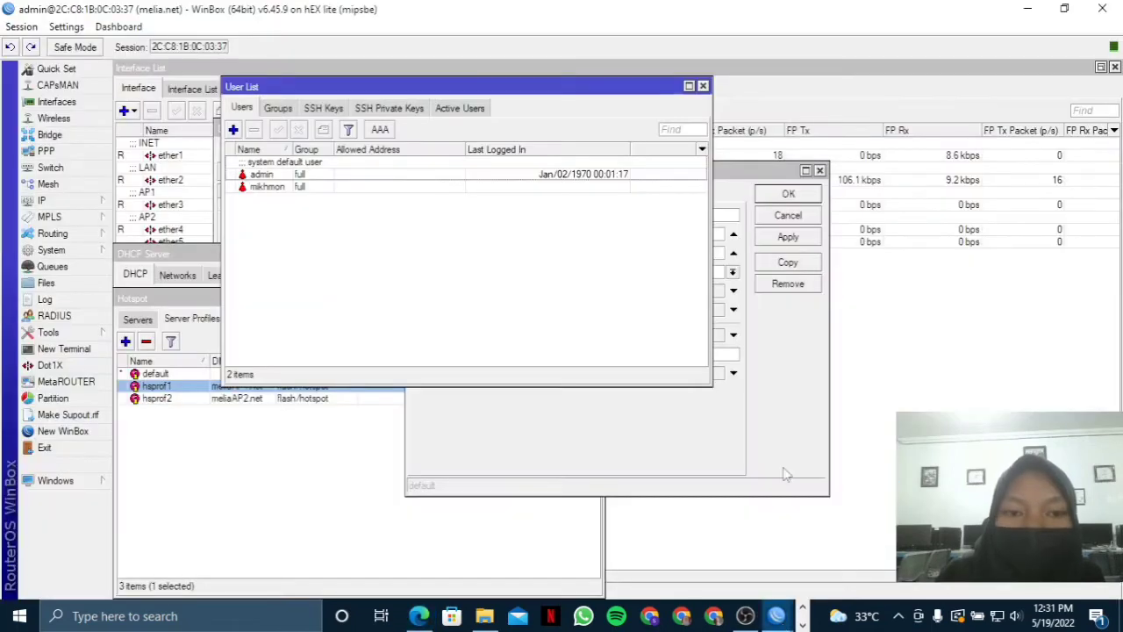
{"action": "left_click", "coordinate": [702, 86]}
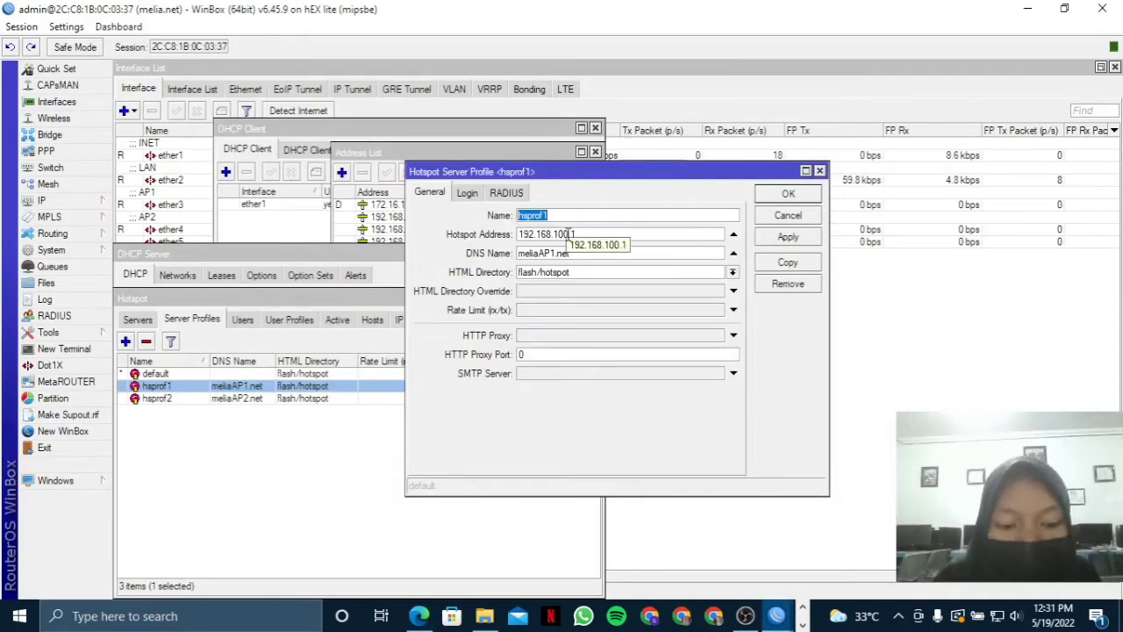
Save the session with hotspot name hsprof1 and DNS name meliaAP1.net, copied from WinBox's hsprof1 profile.
{"action": "left_click", "coordinate": [419, 616]}
{"action": "type", "text": "hsprof1"}
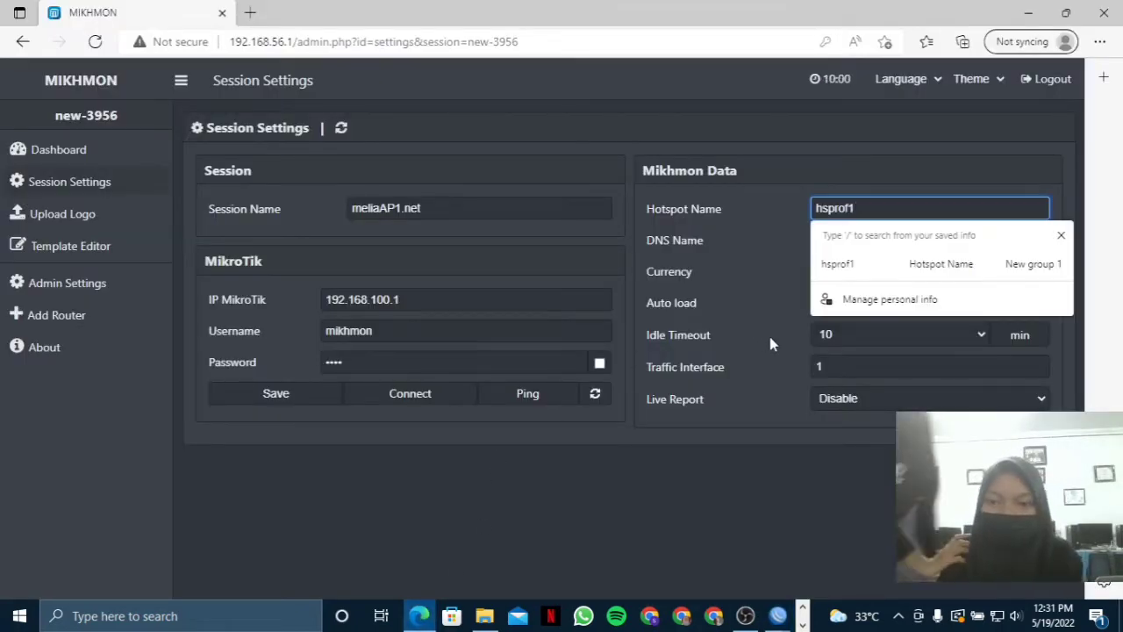
{"action": "left_click", "coordinate": [858, 239]}
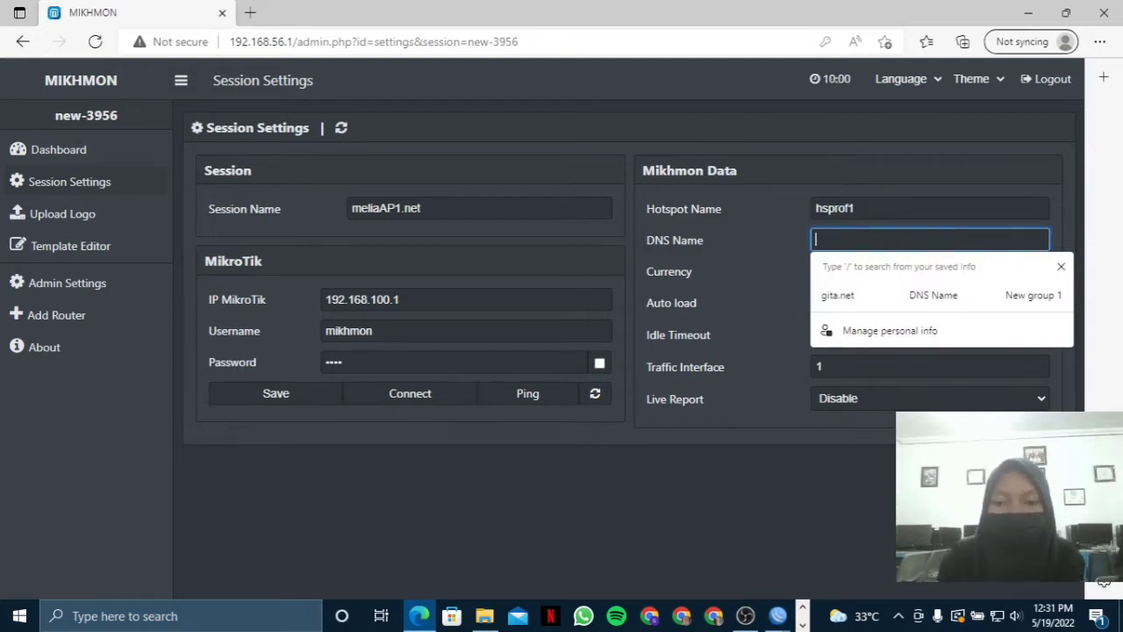
{"action": "mouse_move", "coordinate": [778, 616]}
{"action": "left_click", "coordinate": [990, 557]}
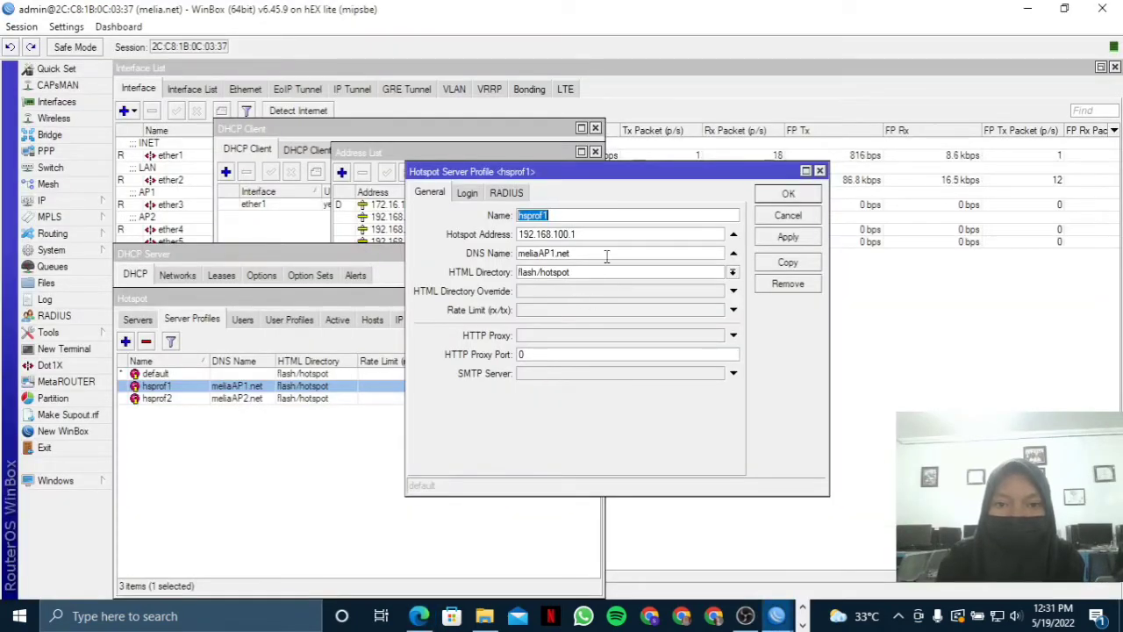
{"action": "left_click_drag", "start_coordinate": [606, 257], "coordinate": [506, 280]}
{"action": "key", "text": "ctrl+c"}
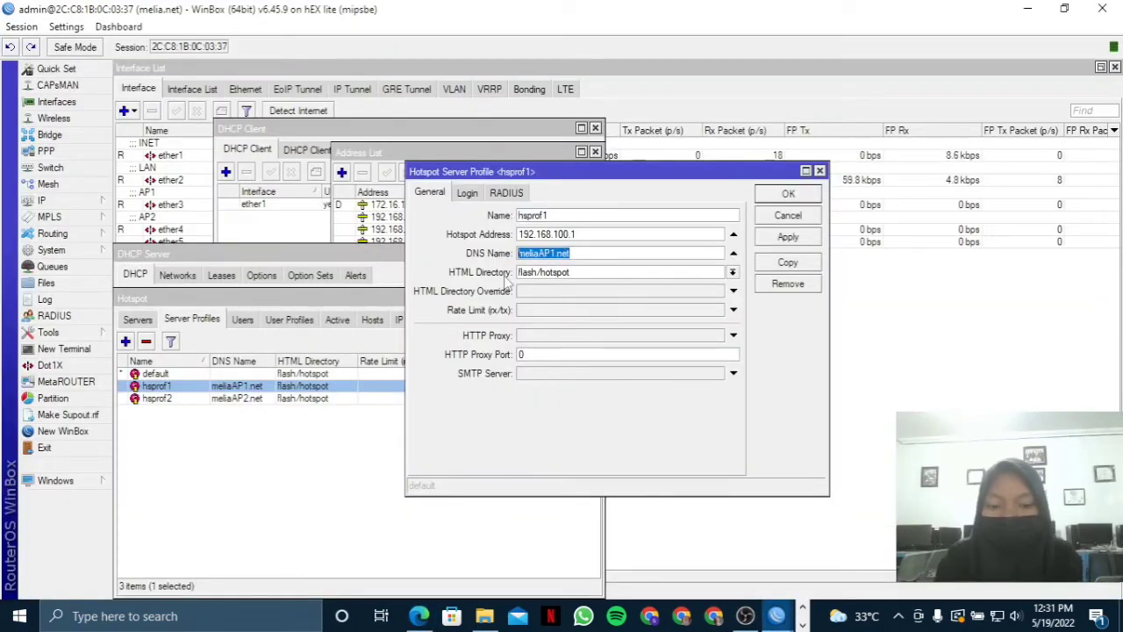
{"action": "left_click", "coordinate": [419, 616]}
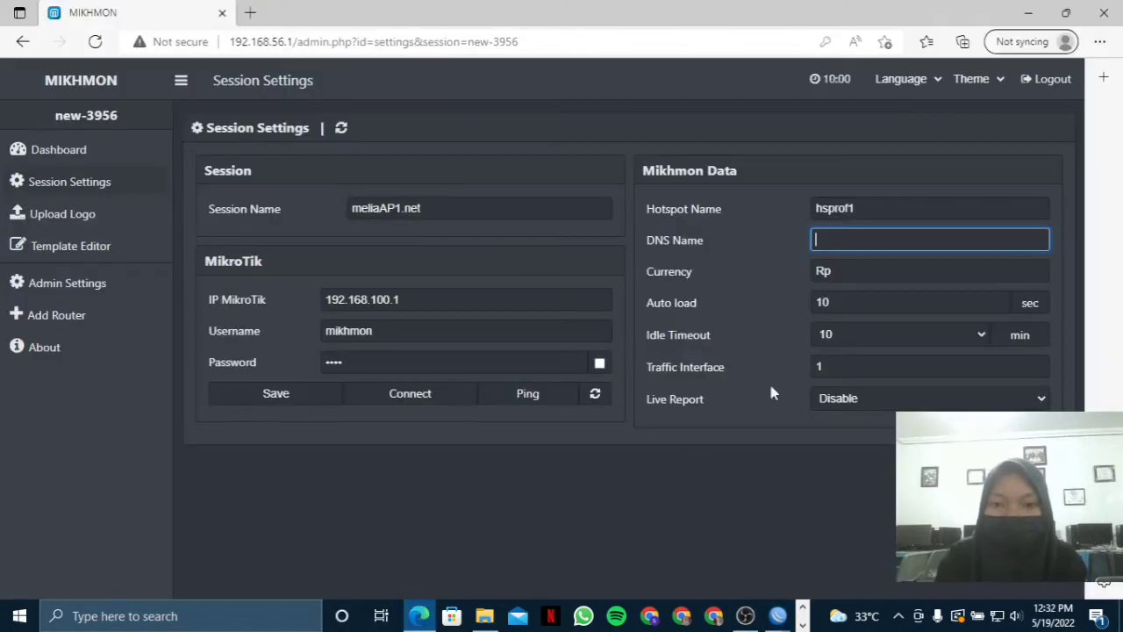
{"action": "key", "text": "ctrl+v"}
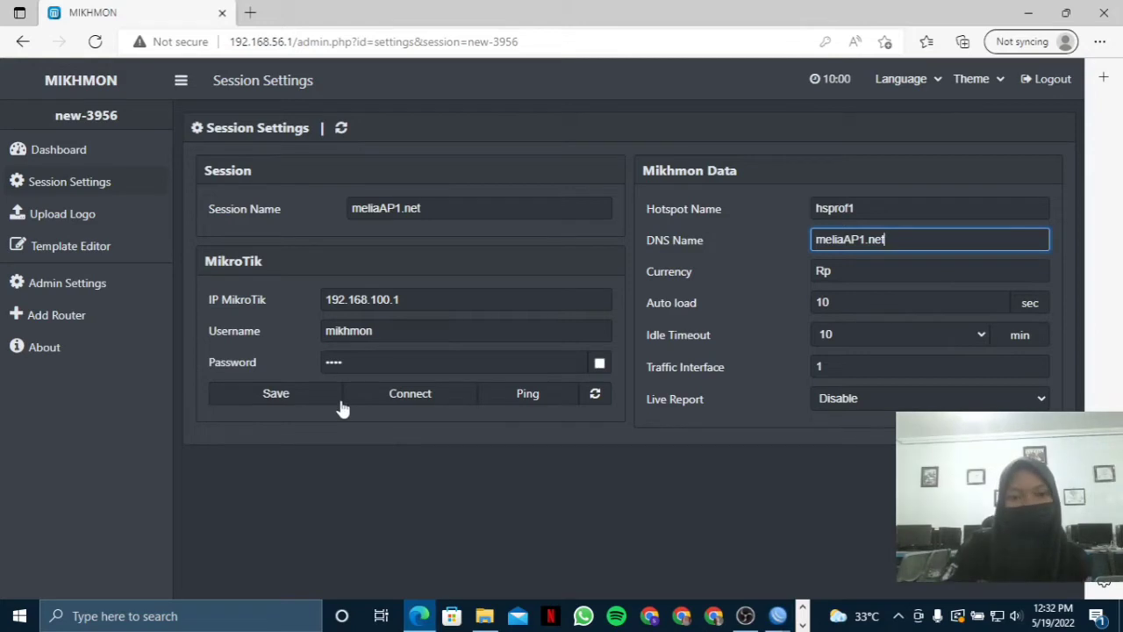
{"action": "left_click", "coordinate": [307, 399]}
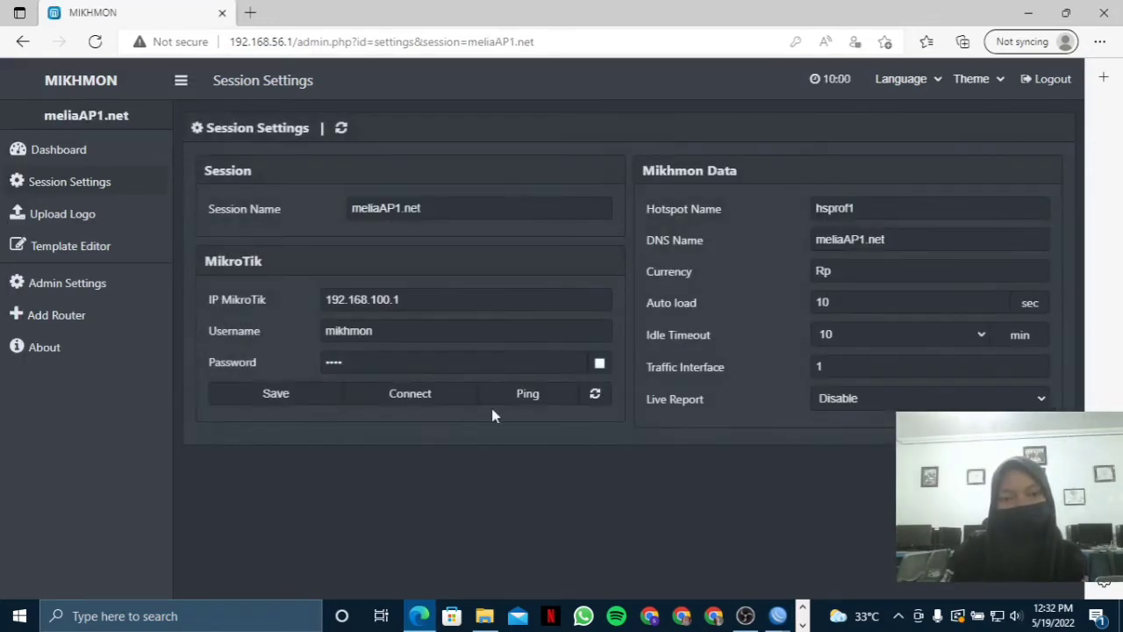
Ping and connect to the melia.net router, then expand Hotspot > User Profile in the sidebar.
{"action": "left_click", "coordinate": [526, 395]}
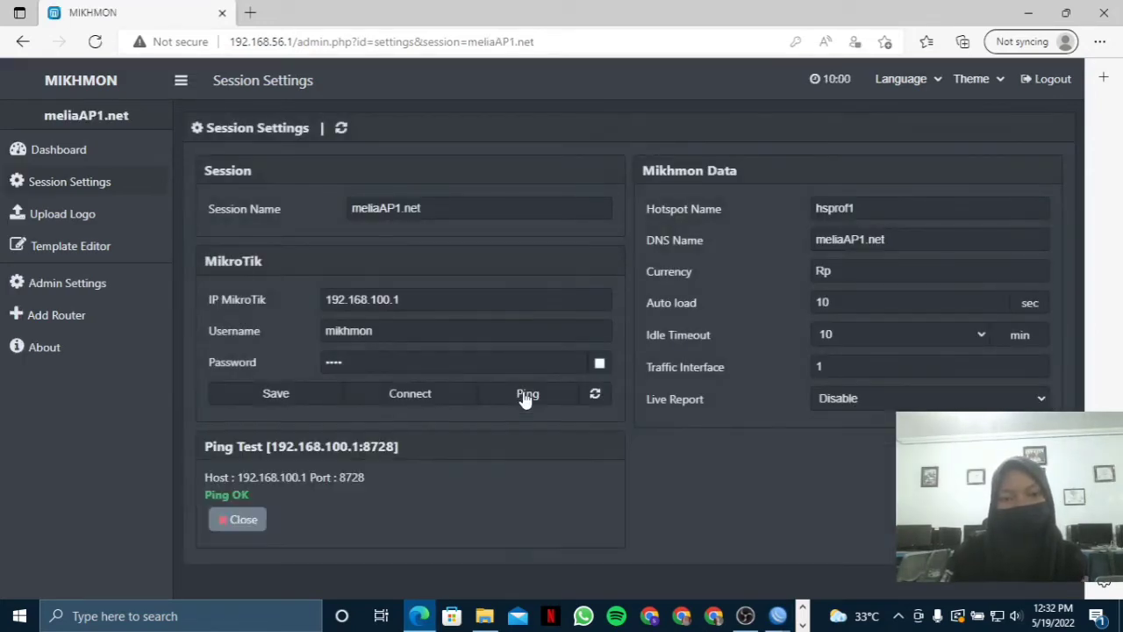
{"action": "left_click", "coordinate": [449, 397]}
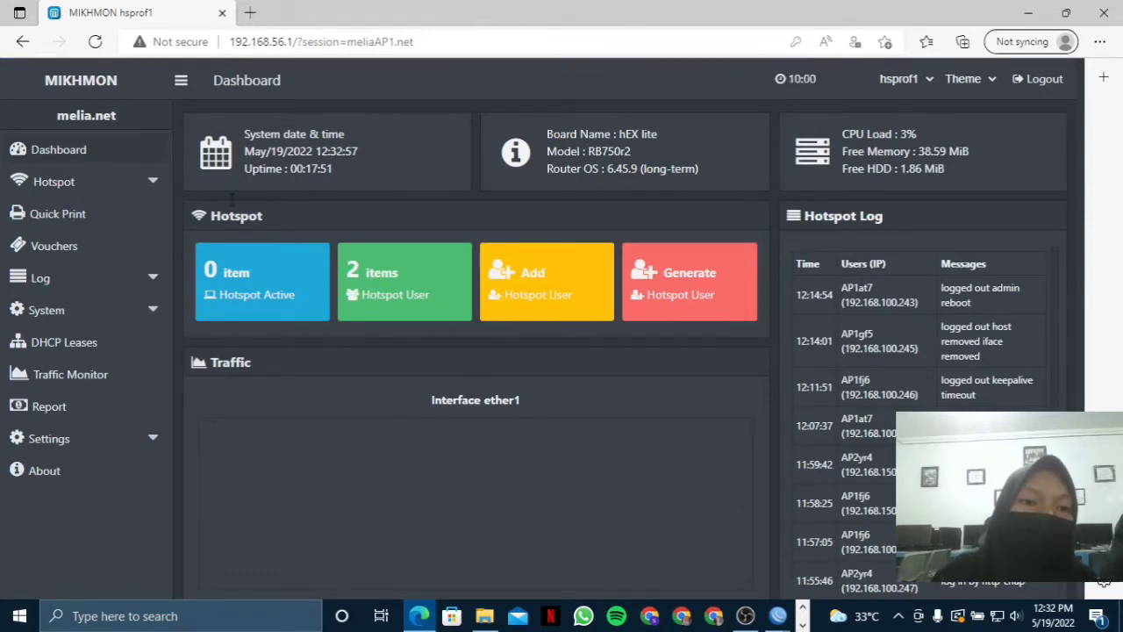
{"action": "left_click", "coordinate": [100, 181]}
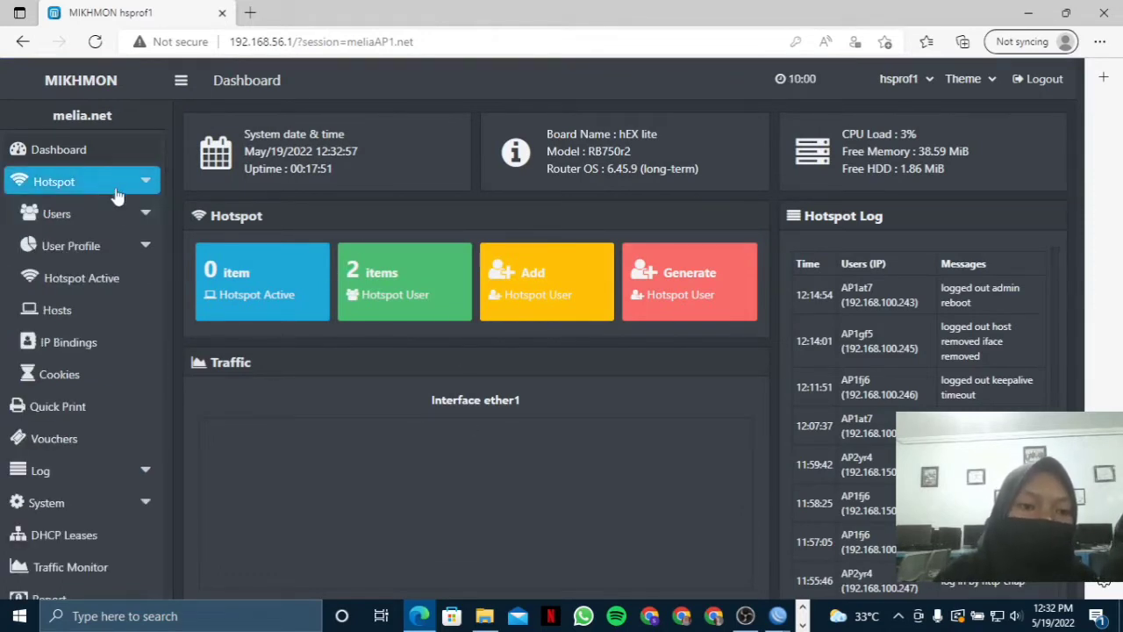
{"action": "left_click", "coordinate": [127, 244]}
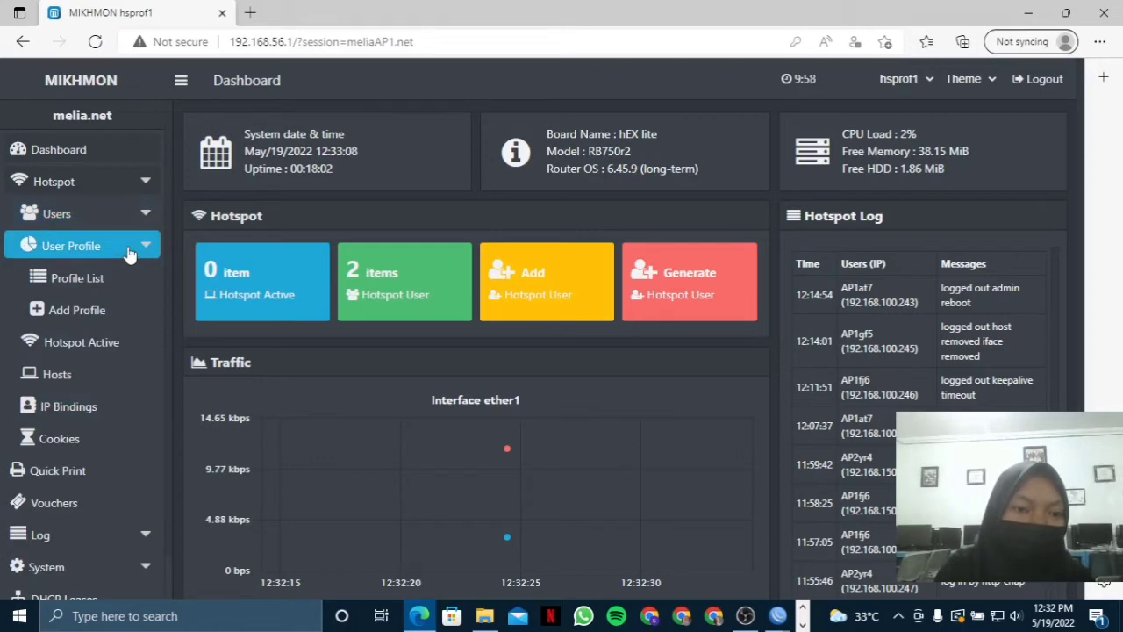
Start a new user profile named 1jam2kAP1 and check the Address Pool options without changing them.
{"action": "left_click", "coordinate": [99, 316]}
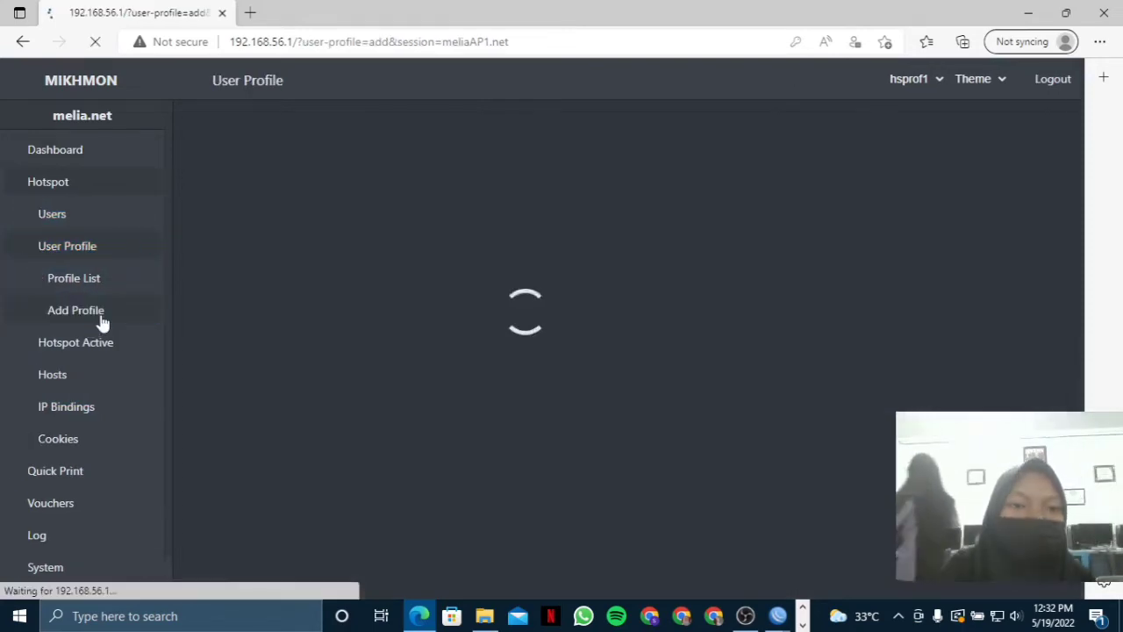
{"action": "left_click", "coordinate": [488, 200]}
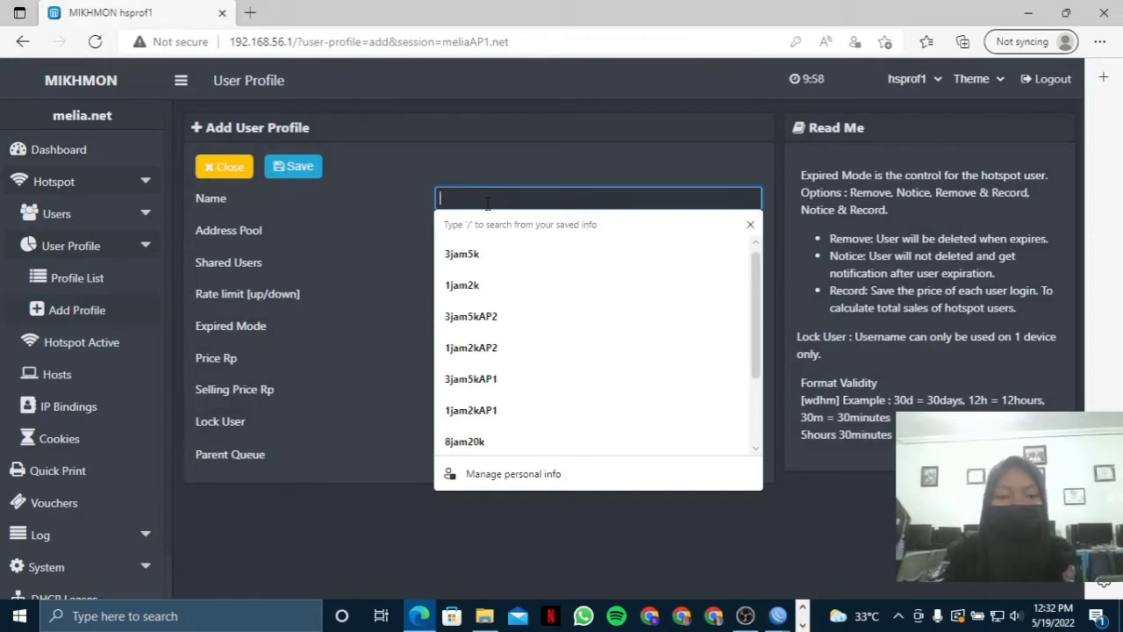
{"action": "type", "text": "1jam"}
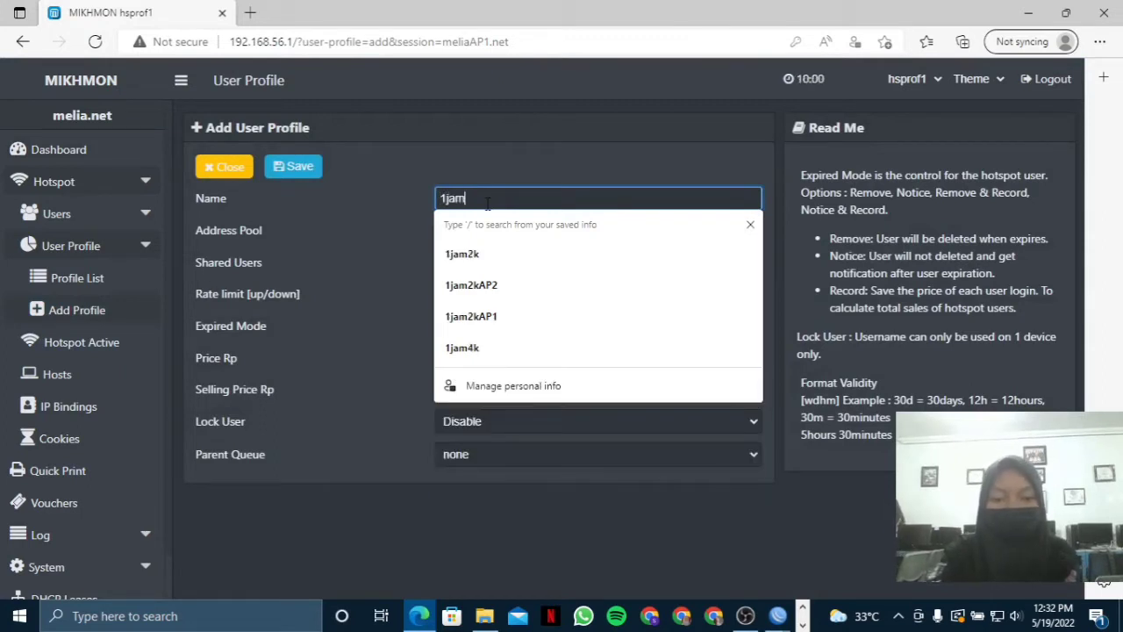
{"action": "type", "text": "2k"}
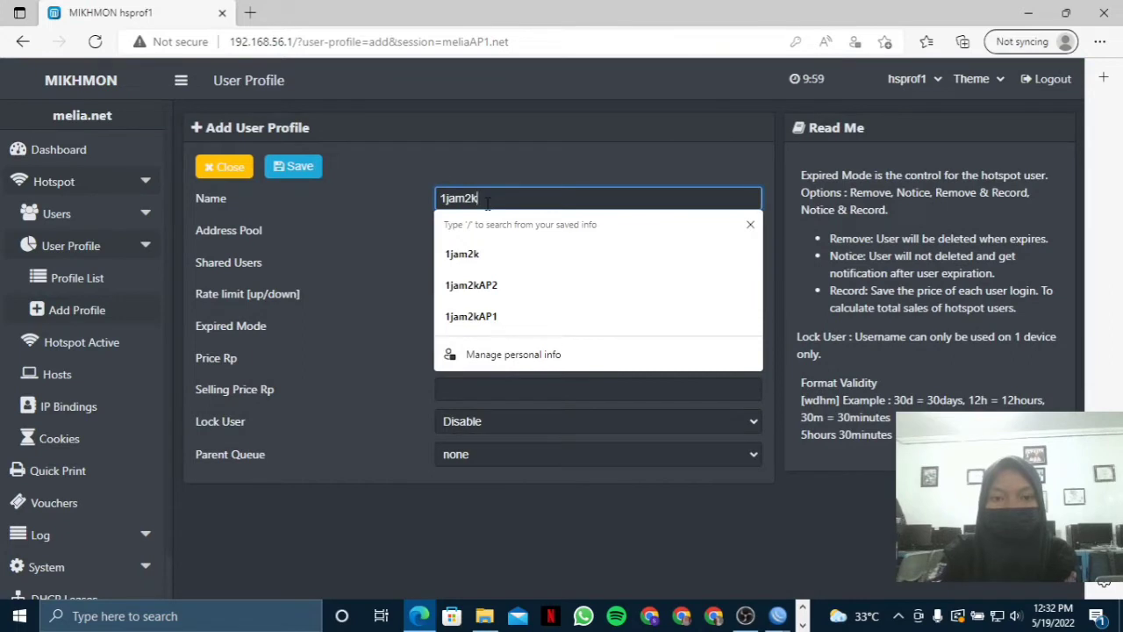
{"action": "type", "text": "AP"}
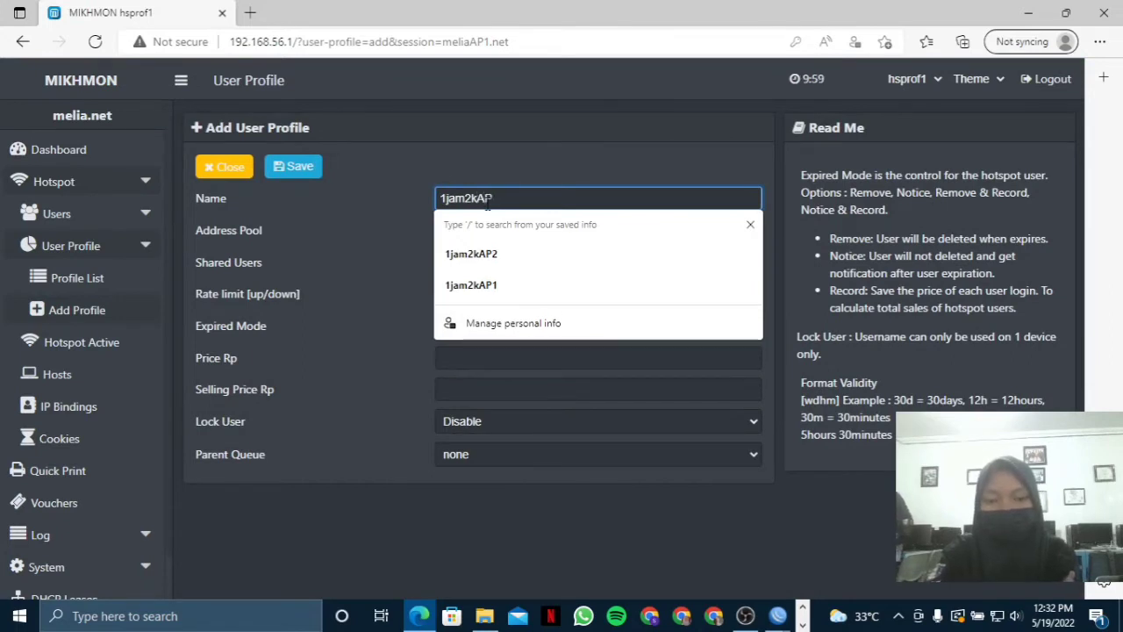
{"action": "type", "text": "1"}
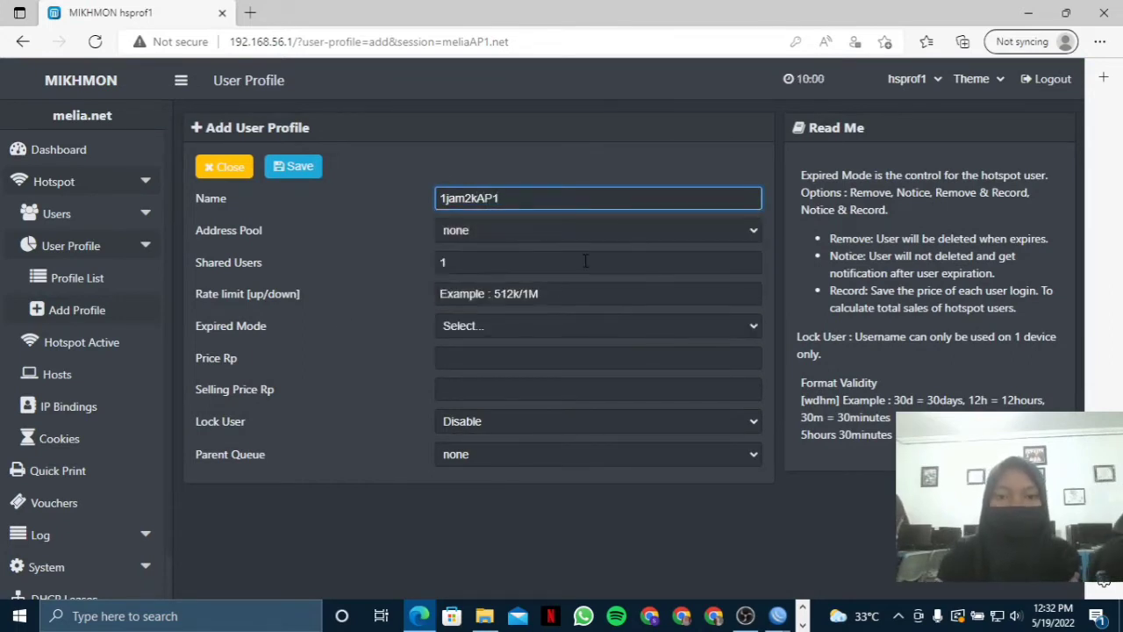
{"action": "left_click", "coordinate": [588, 230]}
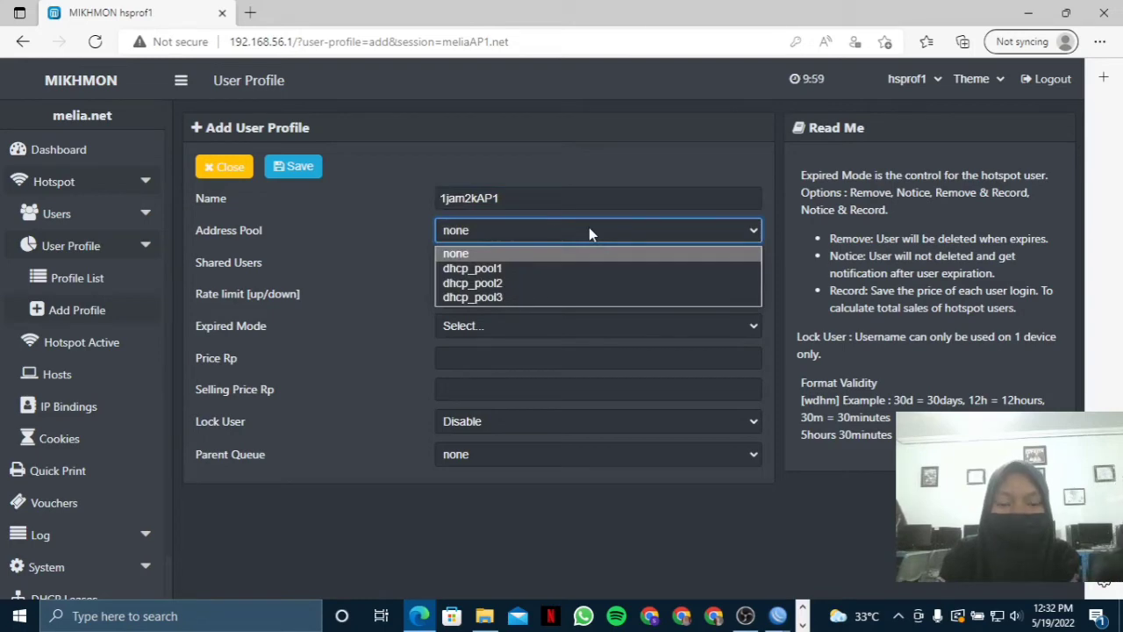
{"action": "left_click", "coordinate": [588, 228]}
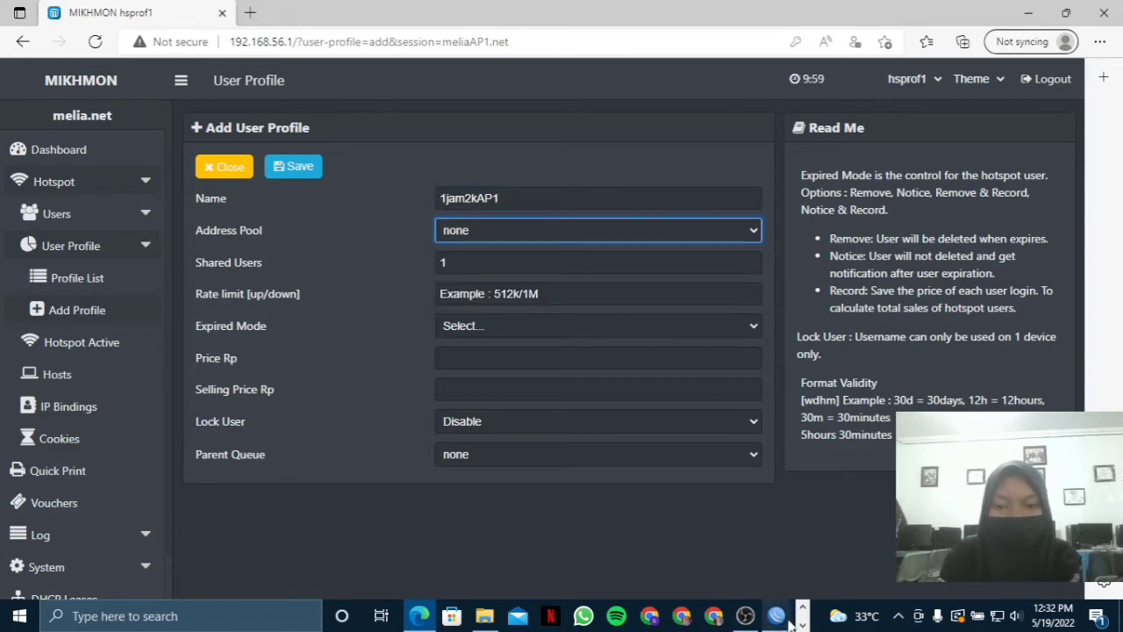
{"action": "mouse_move", "coordinate": [777, 616]}
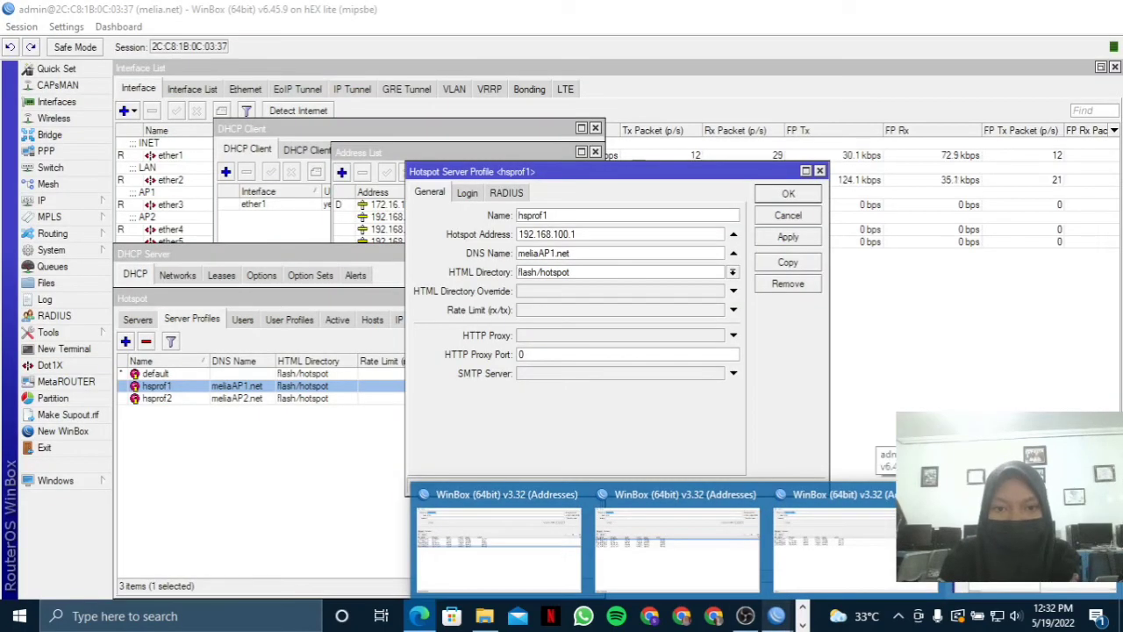
In WinBox, close the hsprof1 server profile and view the maximized IP Pool list (dhcp_pool1–dhcp_pool3).
{"action": "left_click", "coordinate": [1033, 548]}
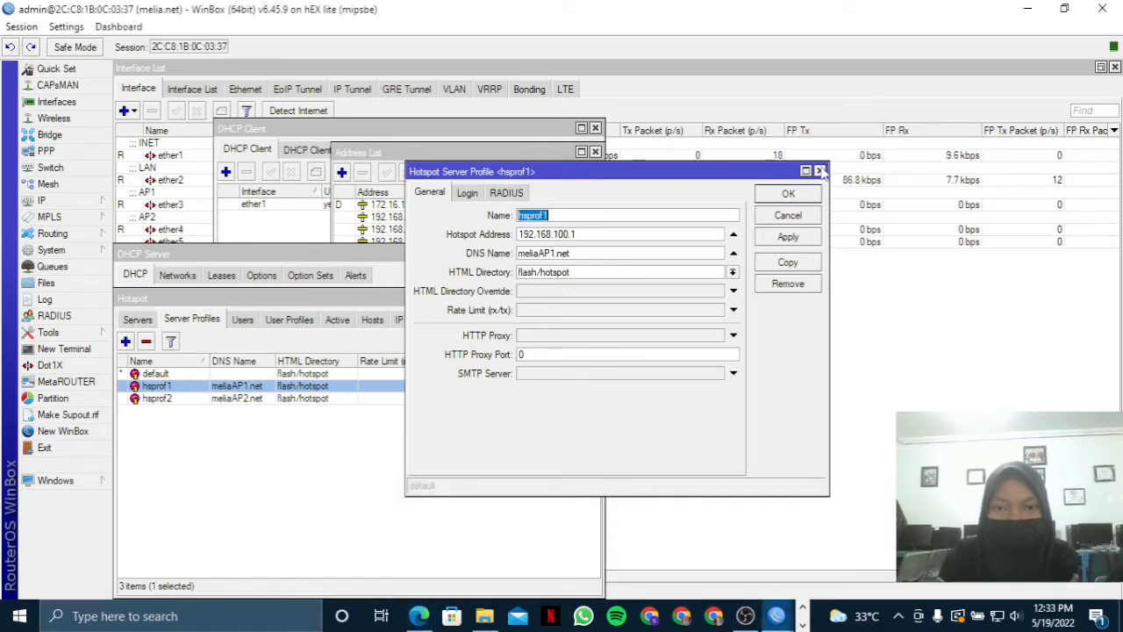
{"action": "left_click", "coordinate": [819, 171]}
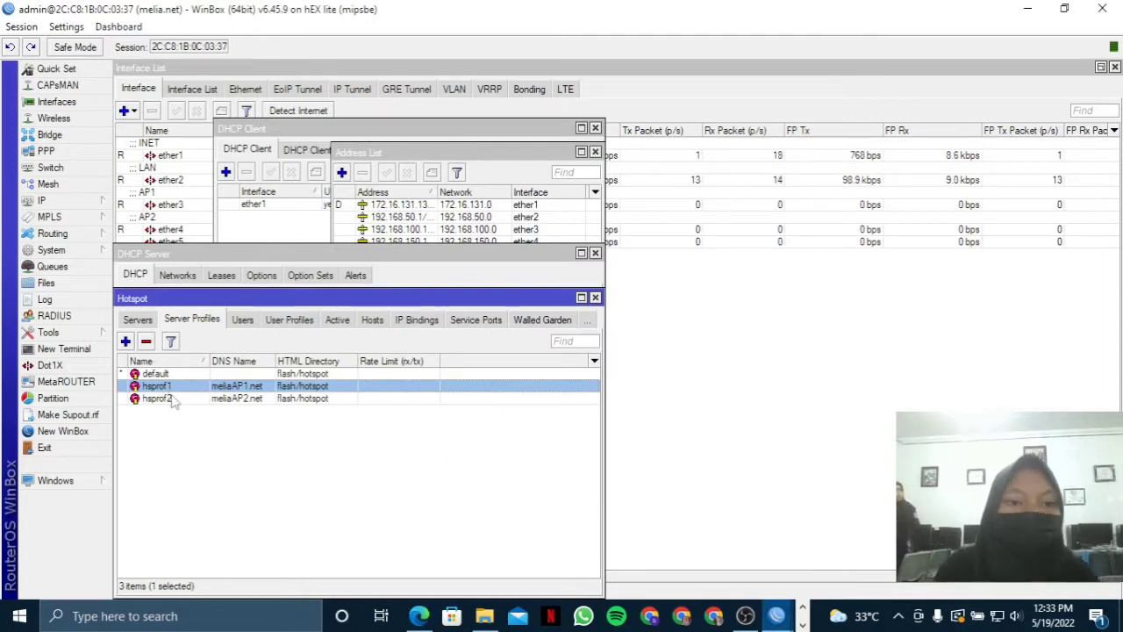
{"action": "left_click", "coordinate": [44, 200]}
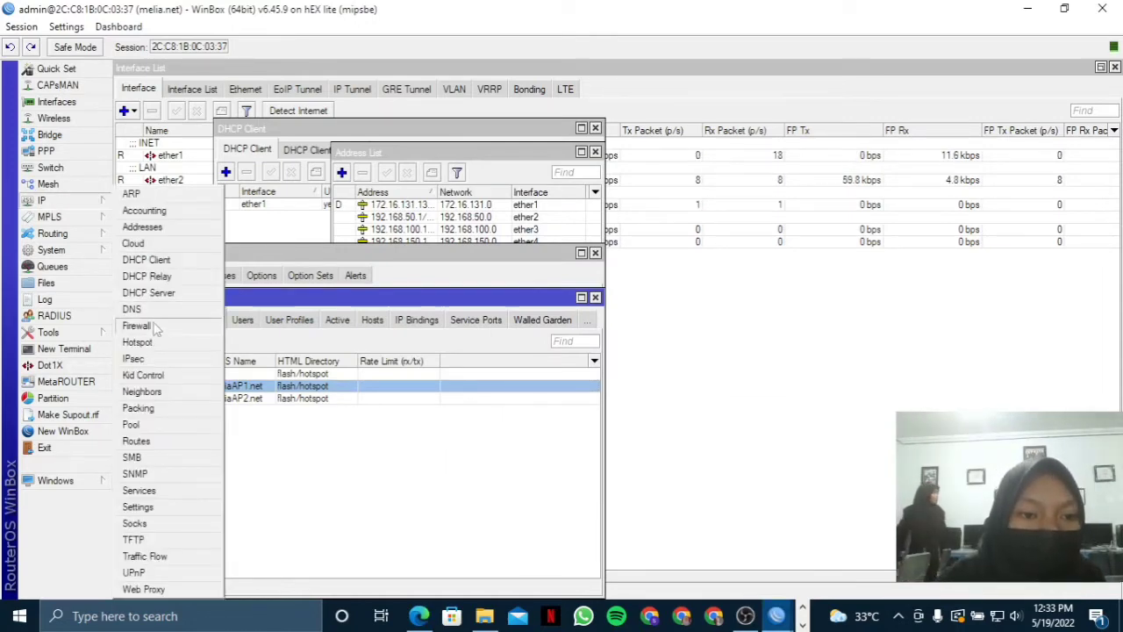
{"action": "left_click", "coordinate": [136, 424]}
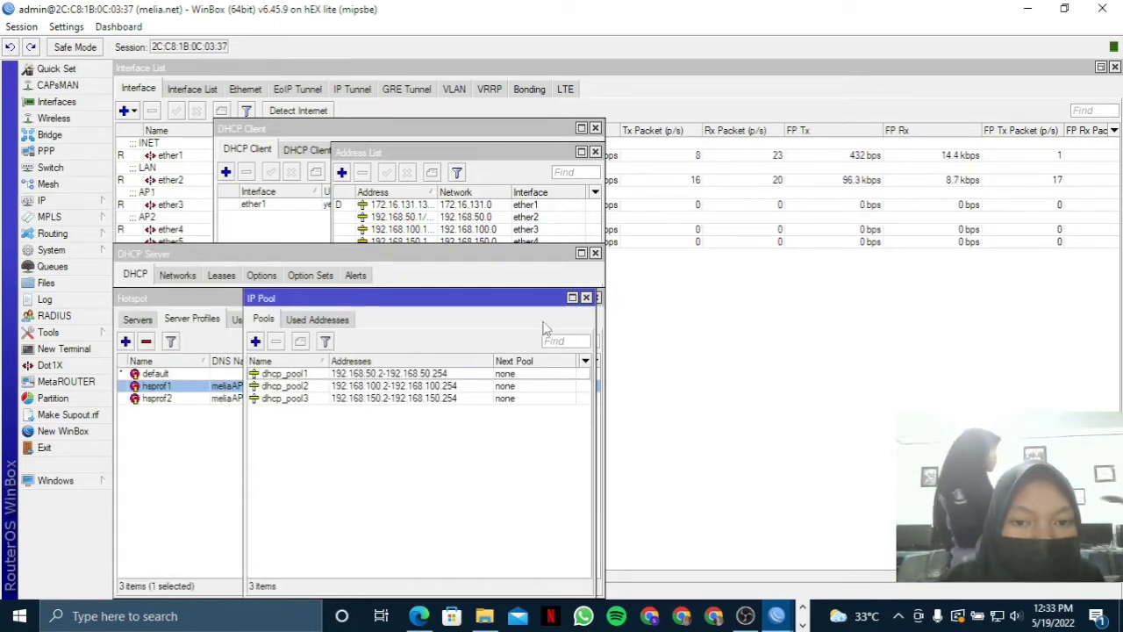
{"action": "left_click", "coordinate": [572, 298]}
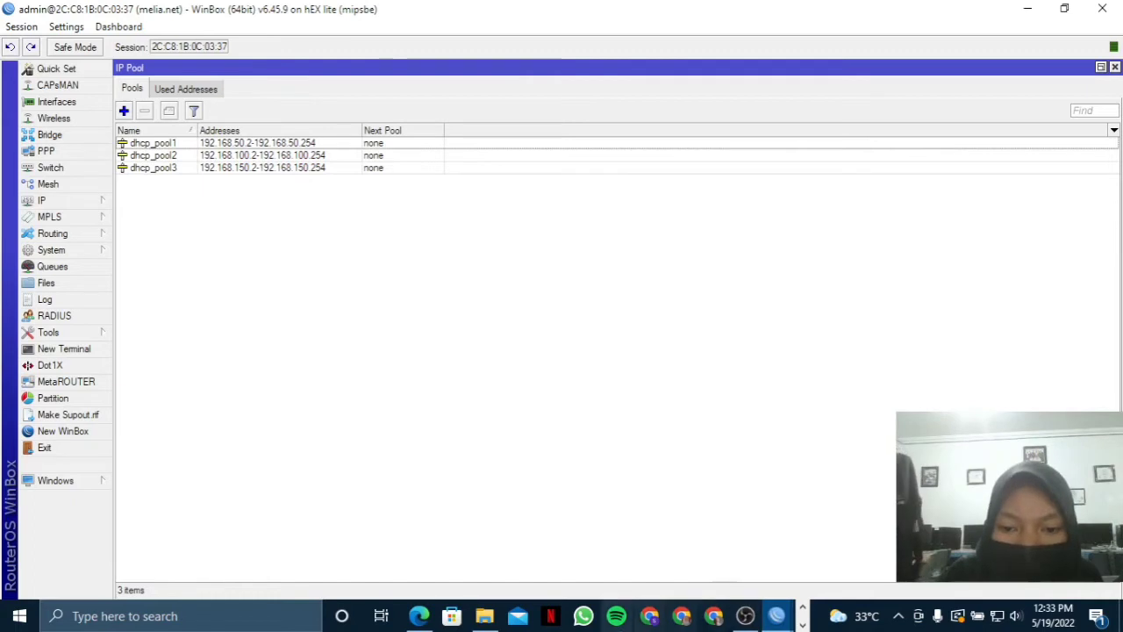
{"action": "left_click", "coordinate": [419, 616]}
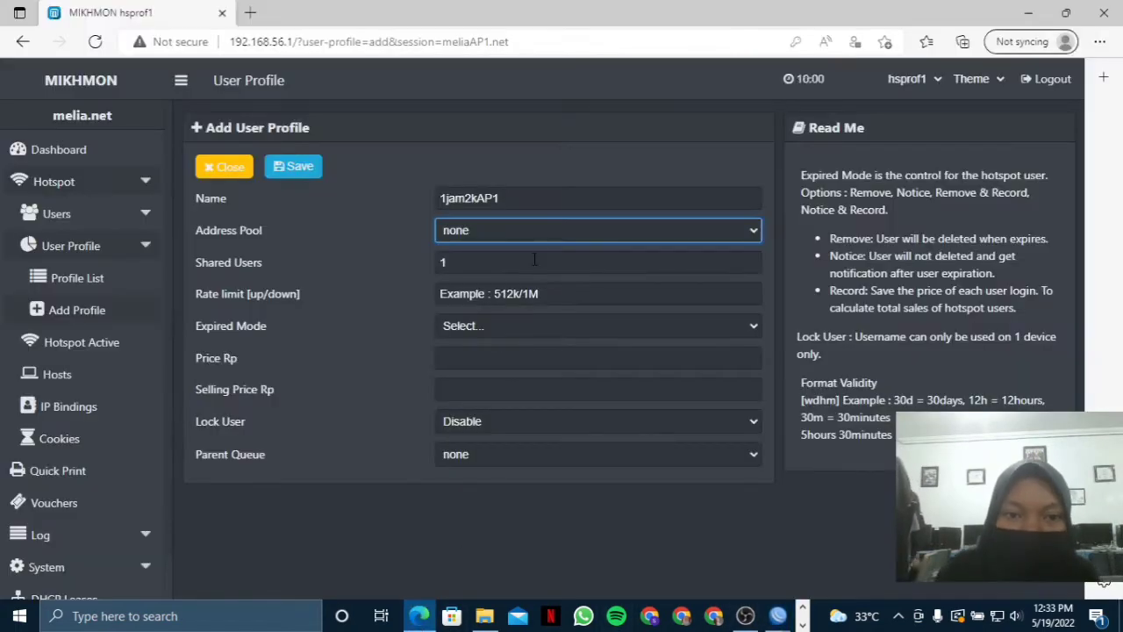
Set address pool dhcp_pool2, 5 shared users and a 1M/1M rate limit.
{"action": "left_click", "coordinate": [549, 227]}
{"action": "left_click", "coordinate": [531, 282]}
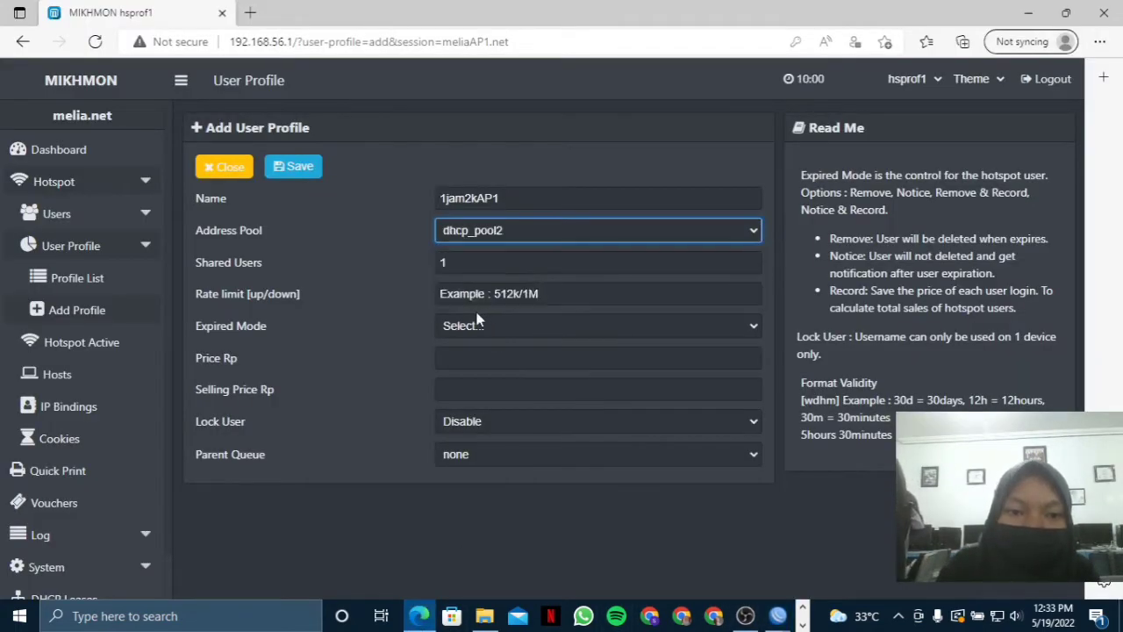
{"action": "left_click", "coordinate": [526, 258]}
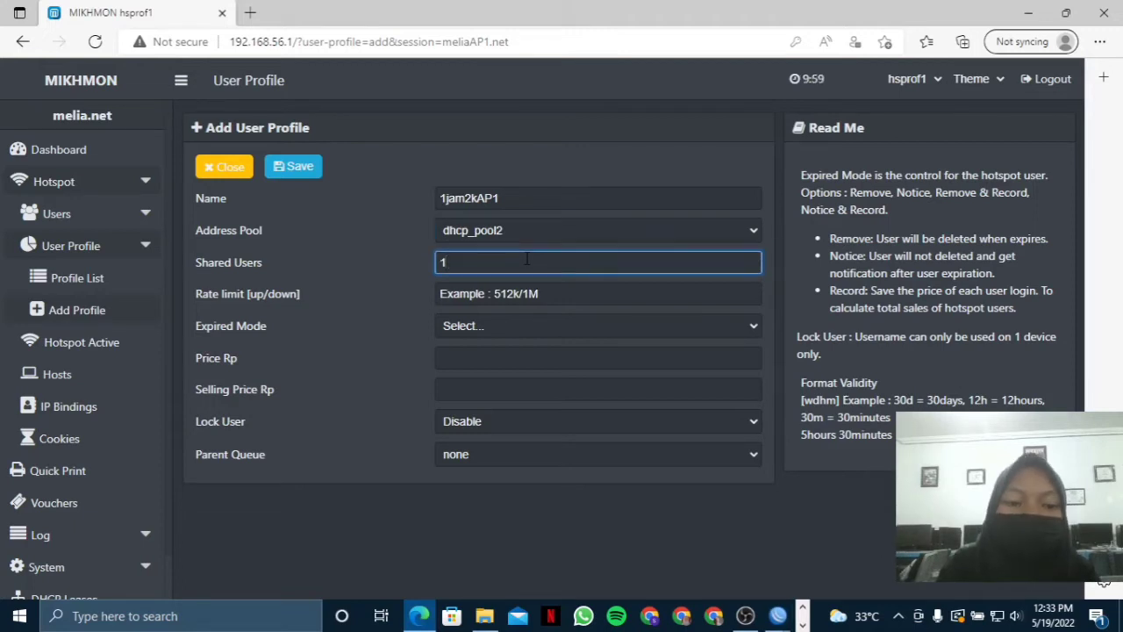
{"action": "key", "text": "BackSpace"}
{"action": "type", "text": "5"}
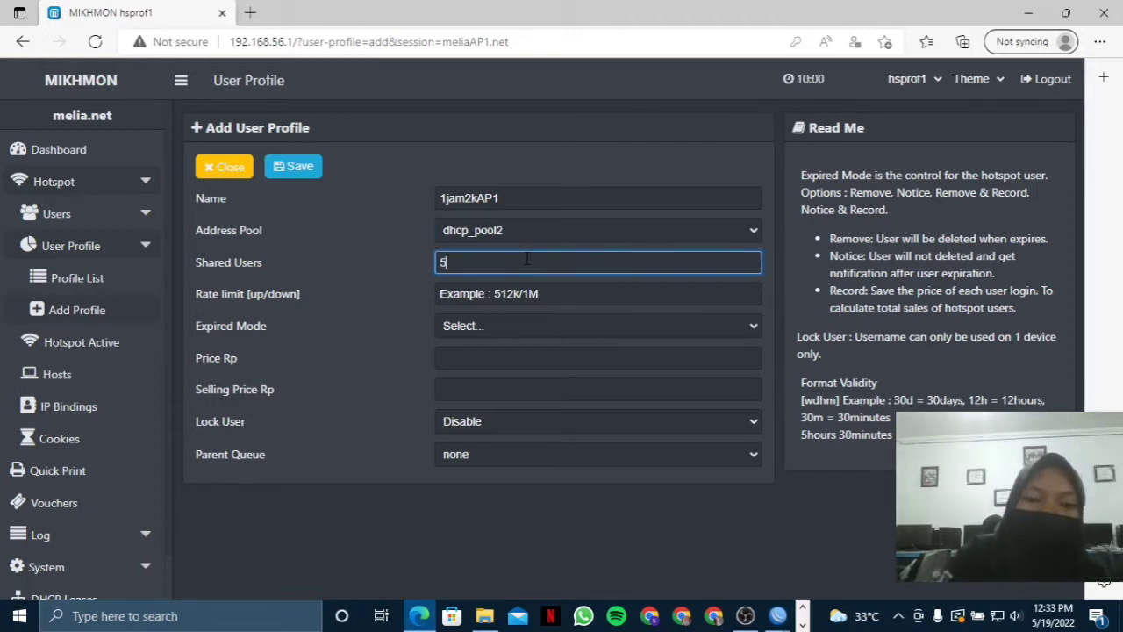
{"action": "left_click", "coordinate": [504, 295]}
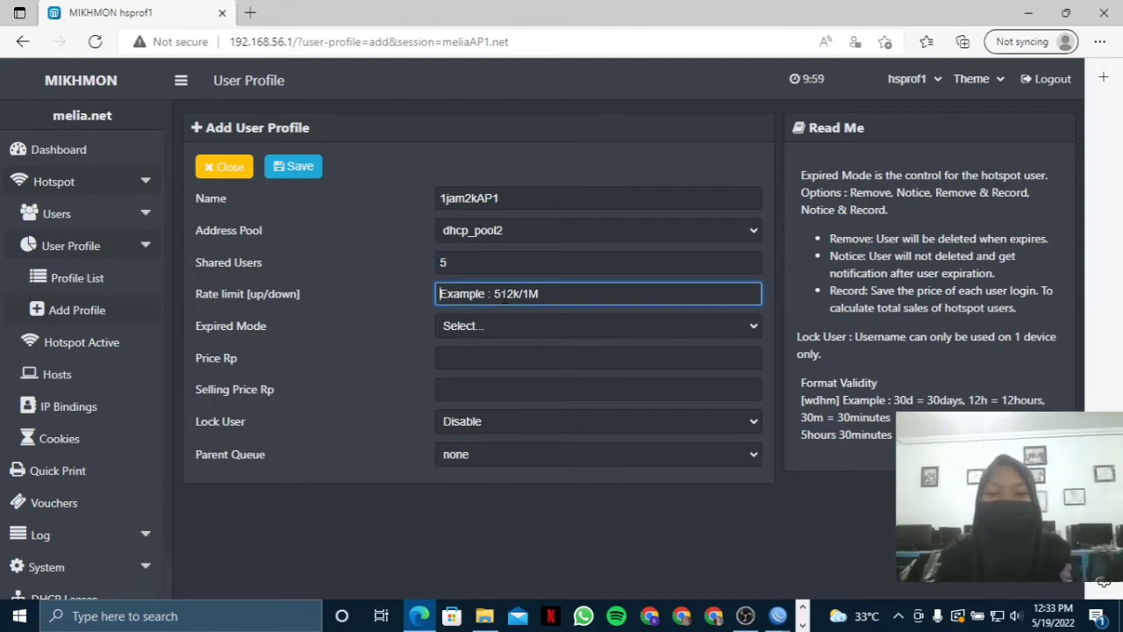
{"action": "type", "text": "1M/"}
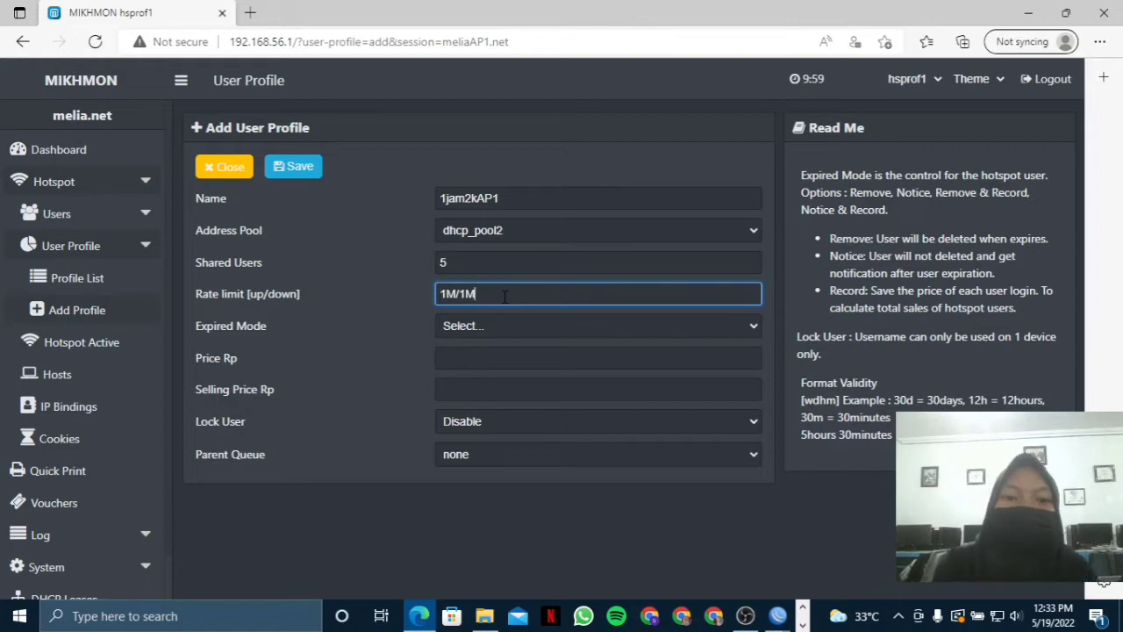
{"action": "type", "text": "1M"}
Set Remove expiry with 1d validity, price and selling price 2000, enable Lock User, and save.
{"action": "left_click", "coordinate": [476, 325]}
{"action": "left_click", "coordinate": [465, 375]}
{"action": "left_click", "coordinate": [455, 357]}
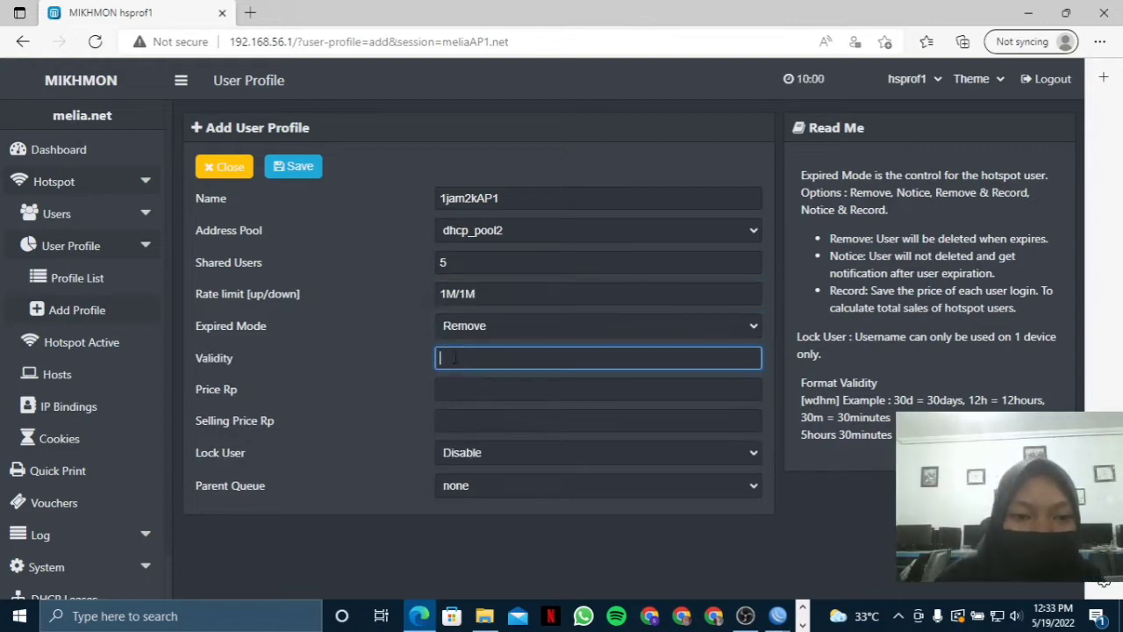
{"action": "type", "text": "1d"}
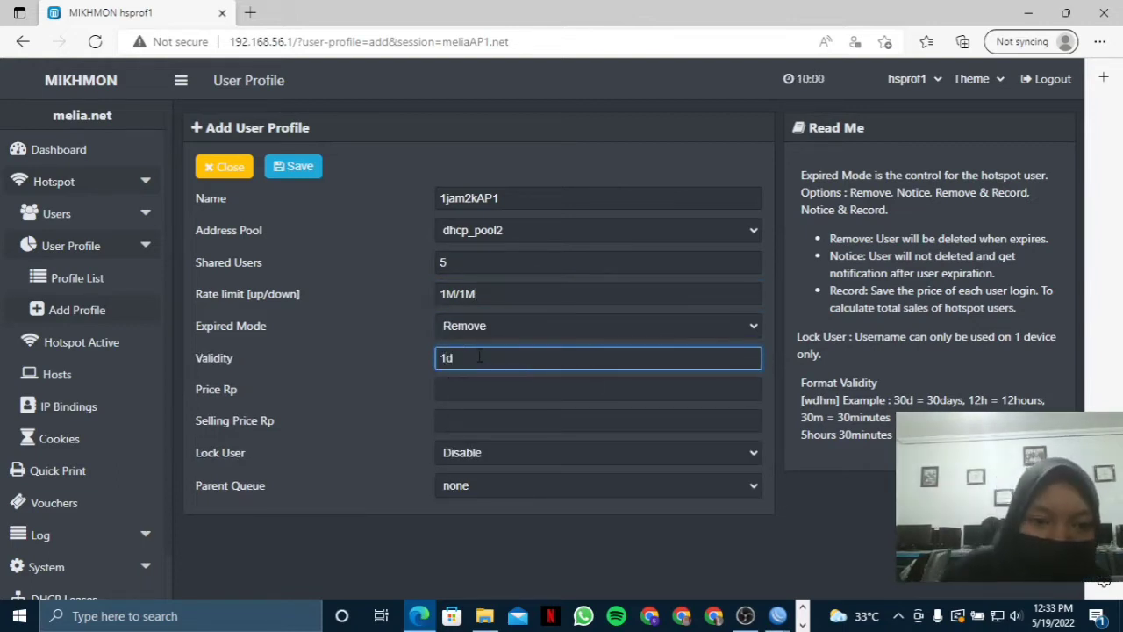
{"action": "left_click", "coordinate": [446, 388]}
{"action": "type", "text": "2000"}
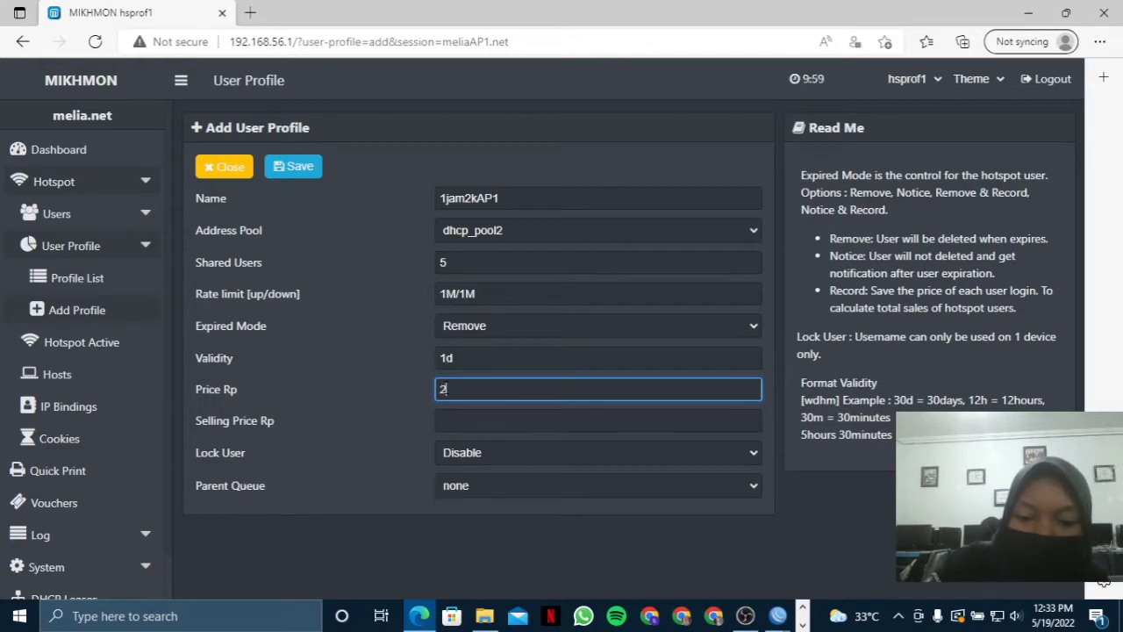
{"action": "left_click", "coordinate": [474, 421]}
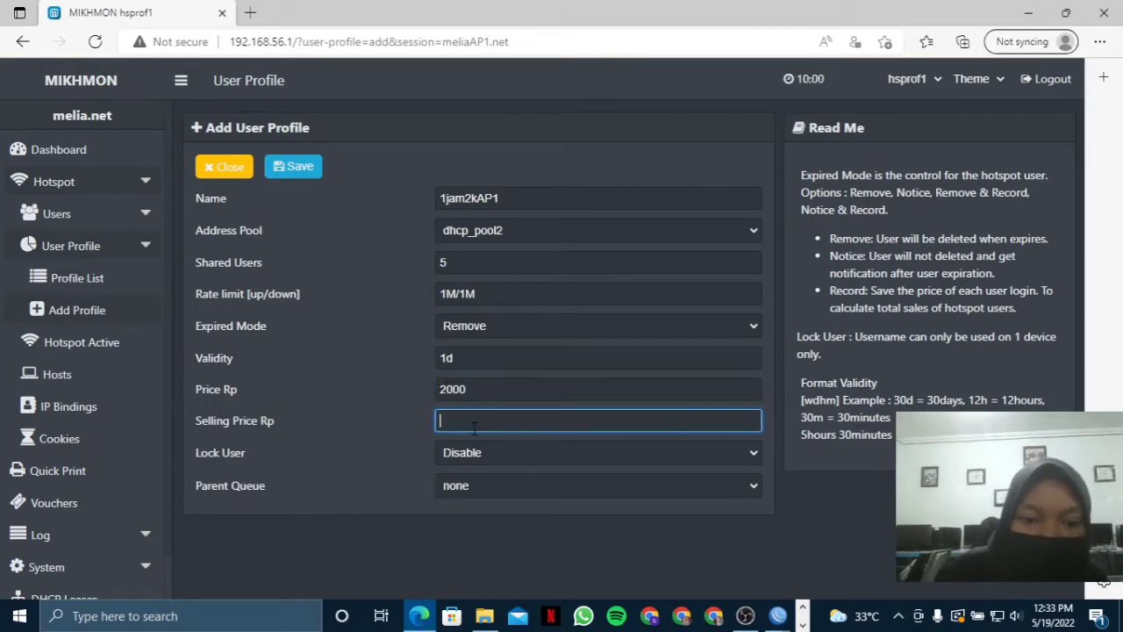
{"action": "type", "text": "2000"}
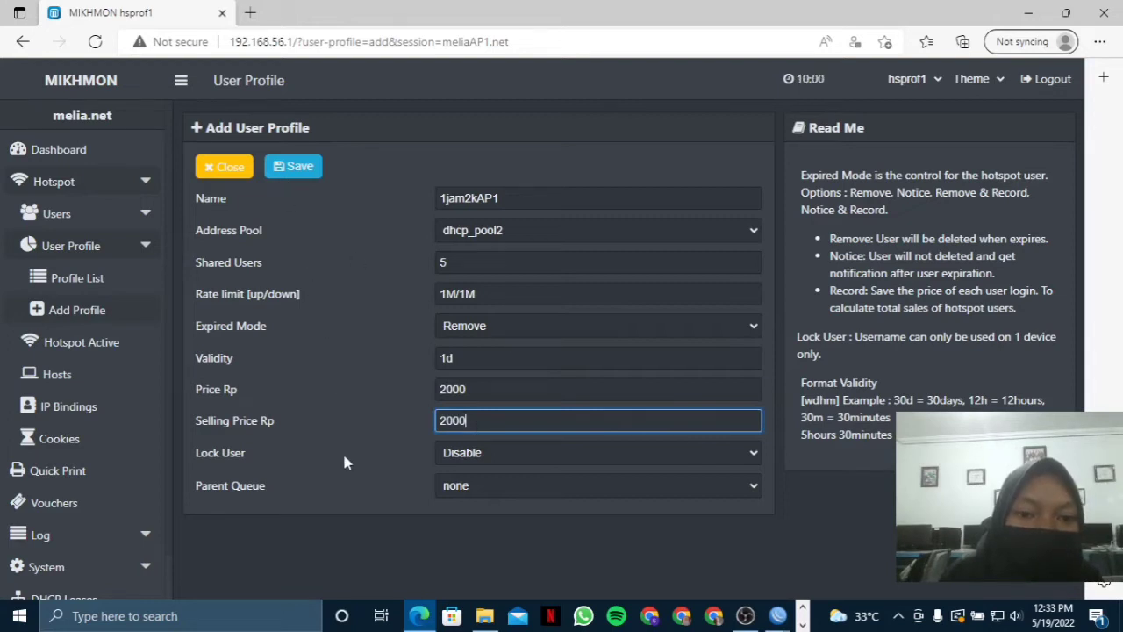
{"action": "left_click", "coordinate": [443, 454]}
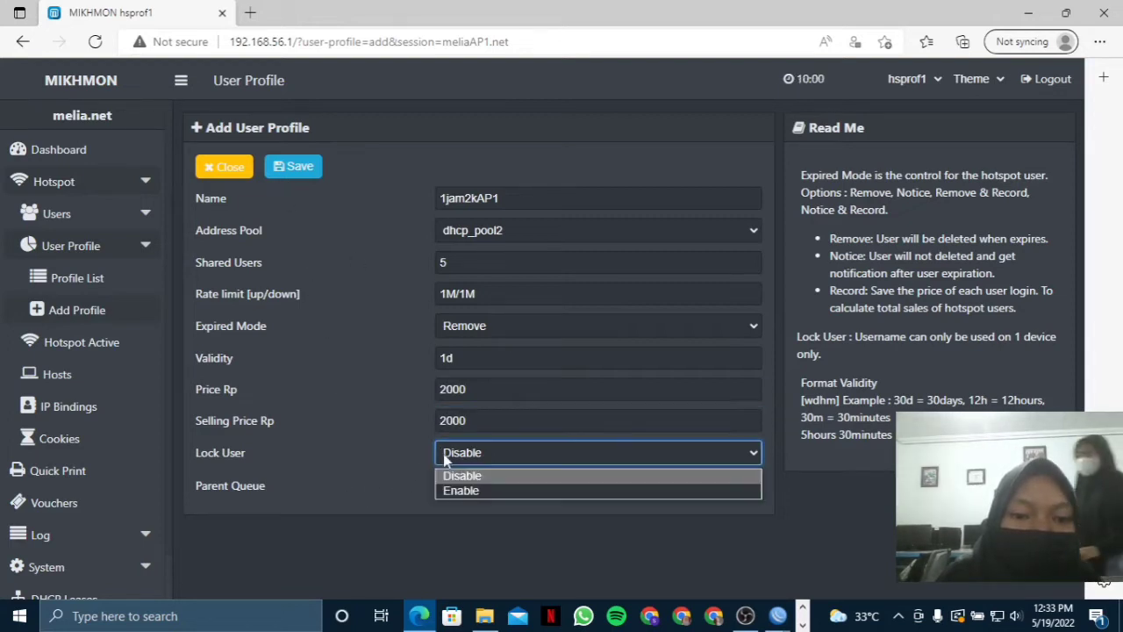
{"action": "left_click", "coordinate": [458, 491]}
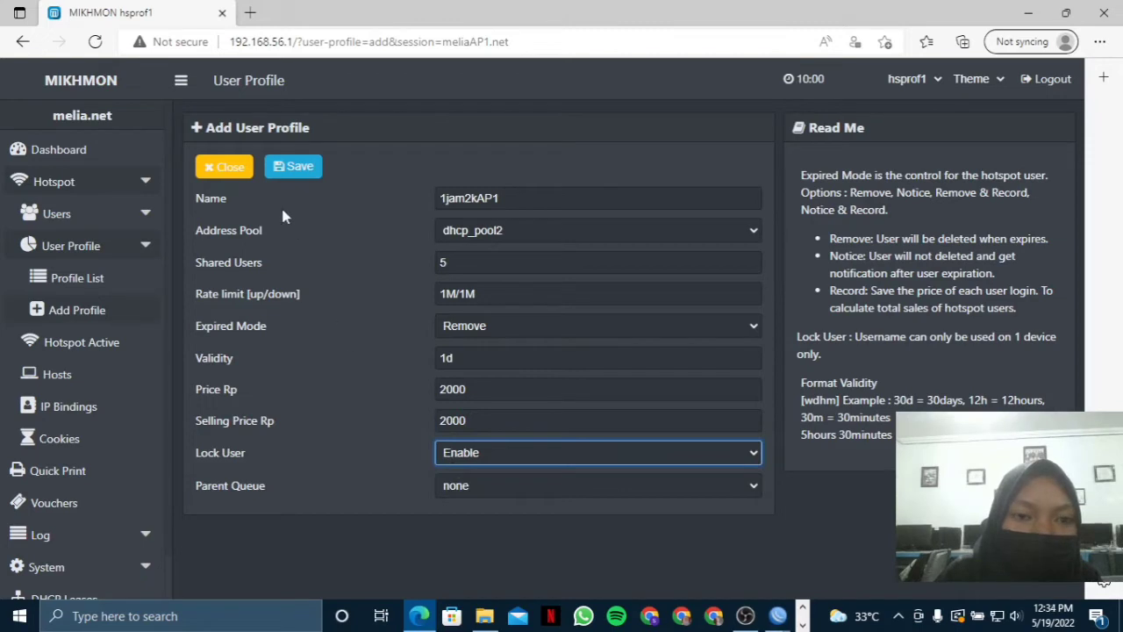
{"action": "left_click", "coordinate": [299, 167]}
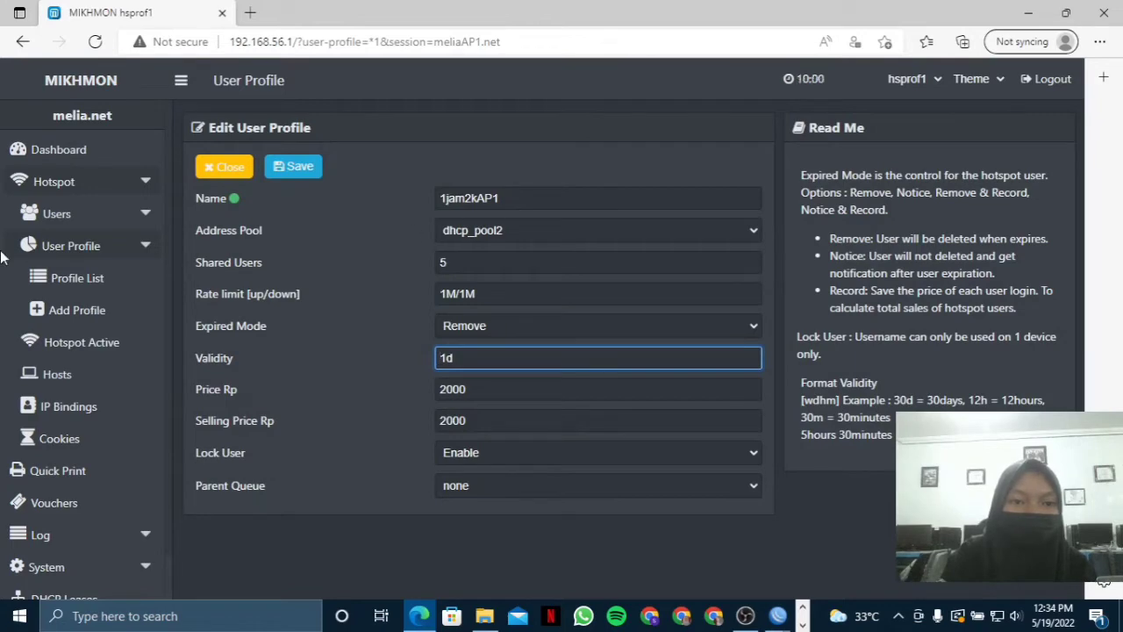
Start a new user profile named 3jam5kAP1 using address pool dhcp_pool2.
{"action": "left_click", "coordinate": [77, 310]}
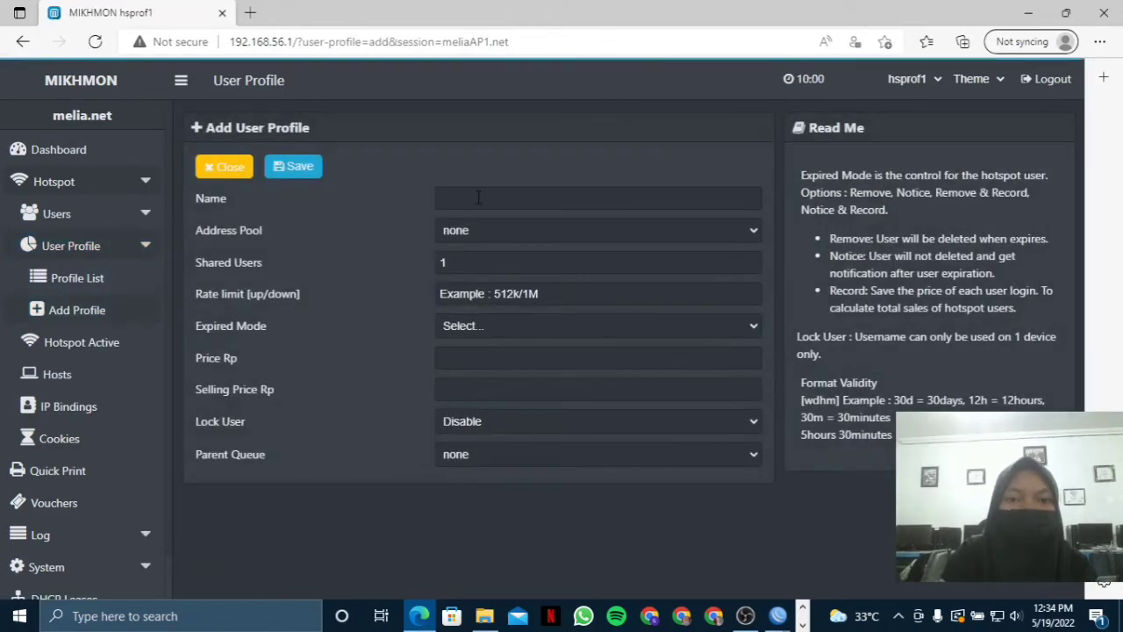
{"action": "left_click", "coordinate": [479, 197]}
{"action": "type", "text": "3jam5k"}
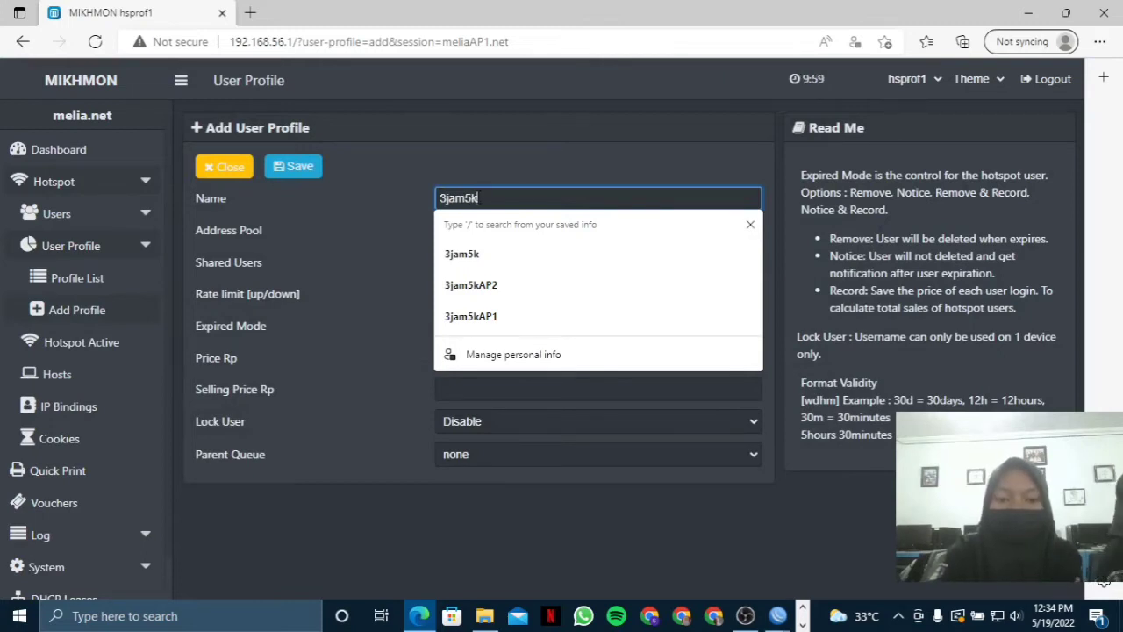
{"action": "type", "text": "AP1"}
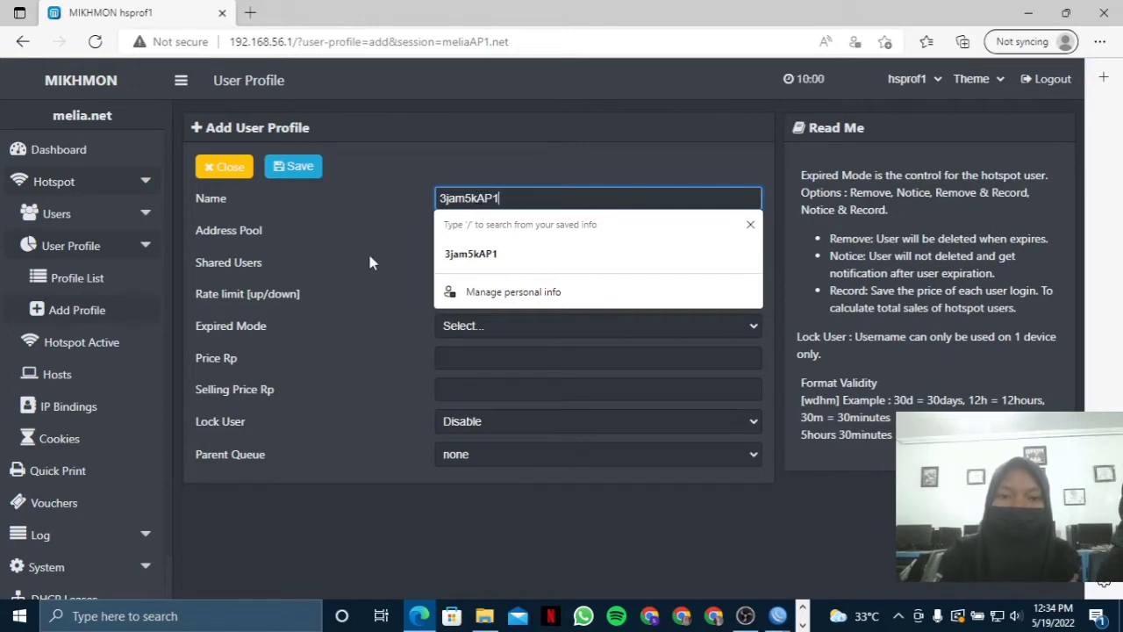
{"action": "key", "text": "Escape"}
{"action": "left_click", "coordinate": [583, 236]}
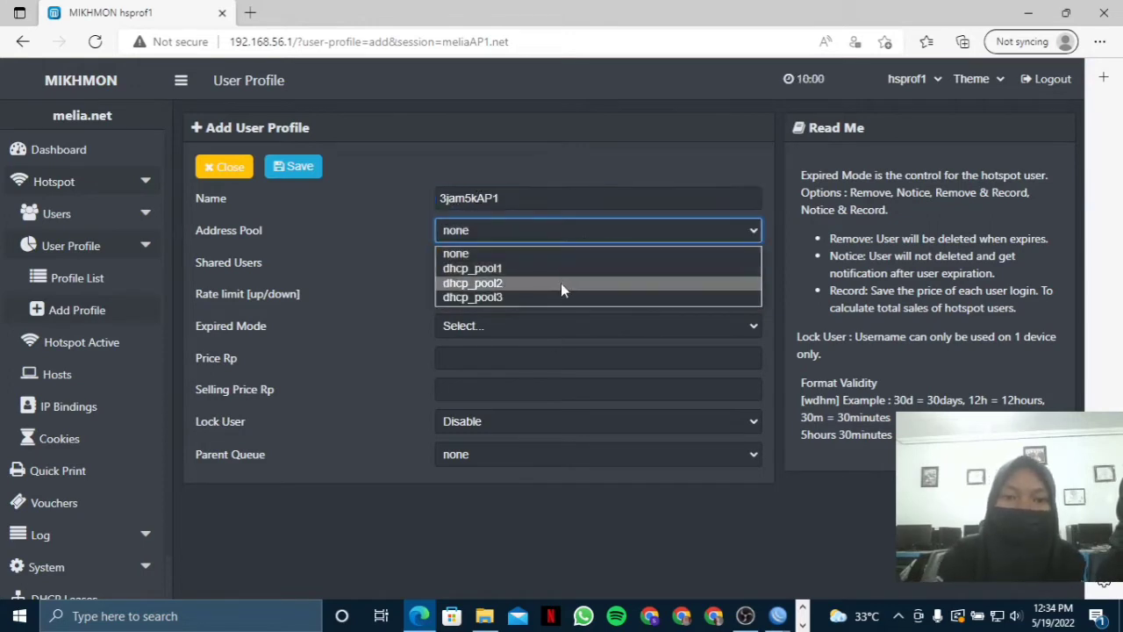
{"action": "left_click", "coordinate": [560, 283]}
Set 5 shared users and a 1M/1M rate limit.
{"action": "left_click", "coordinate": [565, 262]}
{"action": "key", "text": "BackSpace"}
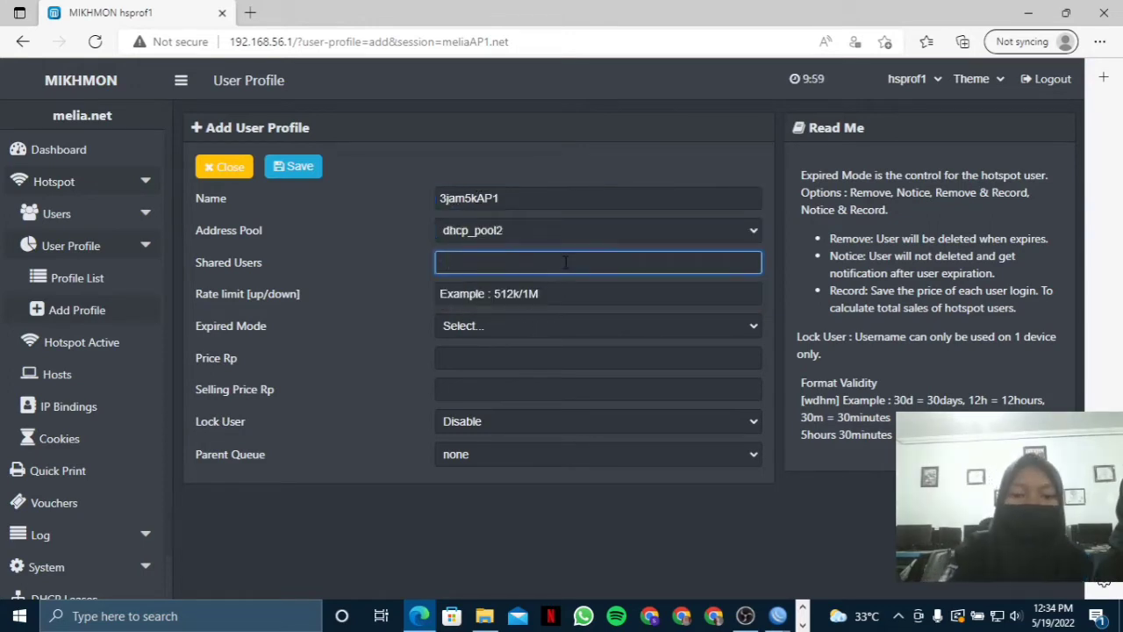
{"action": "type", "text": "5"}
{"action": "left_click", "coordinate": [563, 294]}
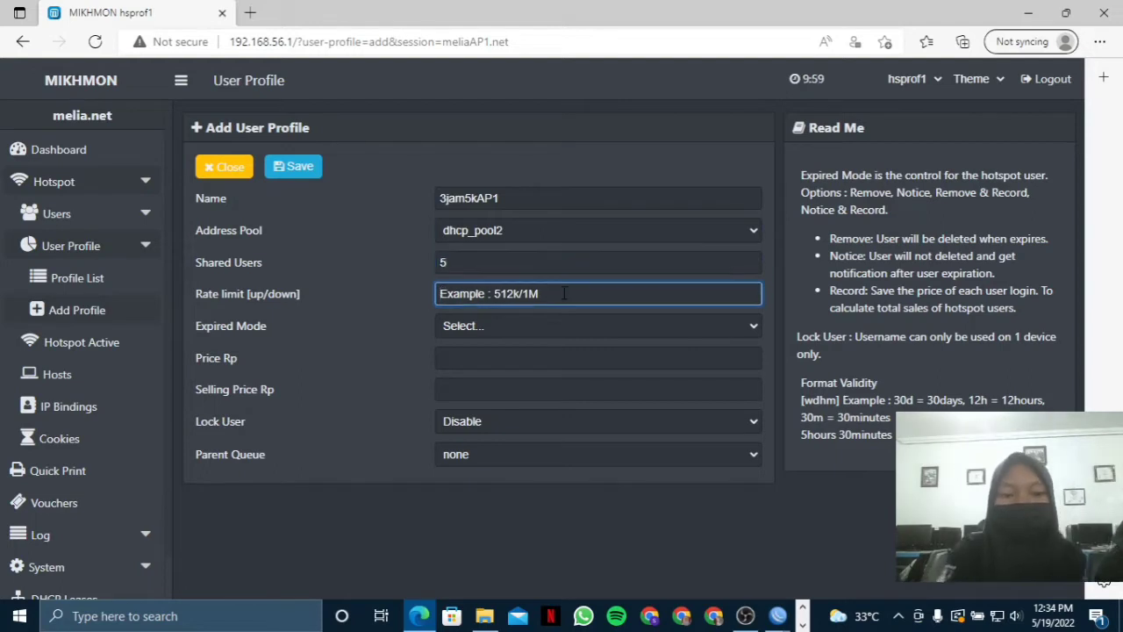
{"action": "type", "text": "1M"}
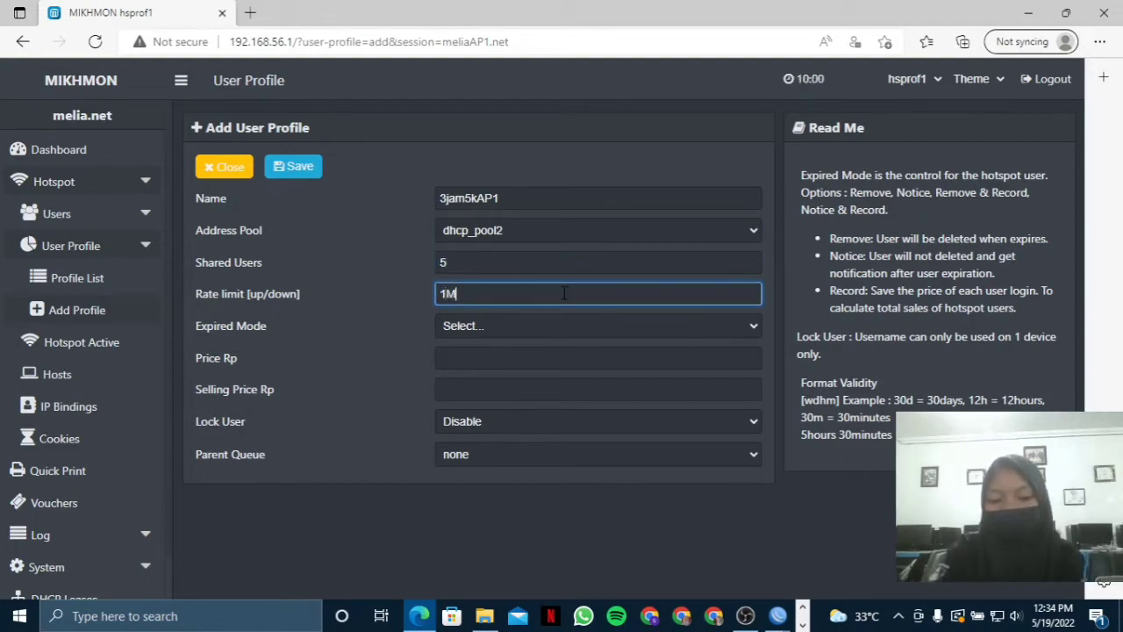
{"action": "type", "text": "/1m"}
{"action": "key", "text": "BackSpace"}
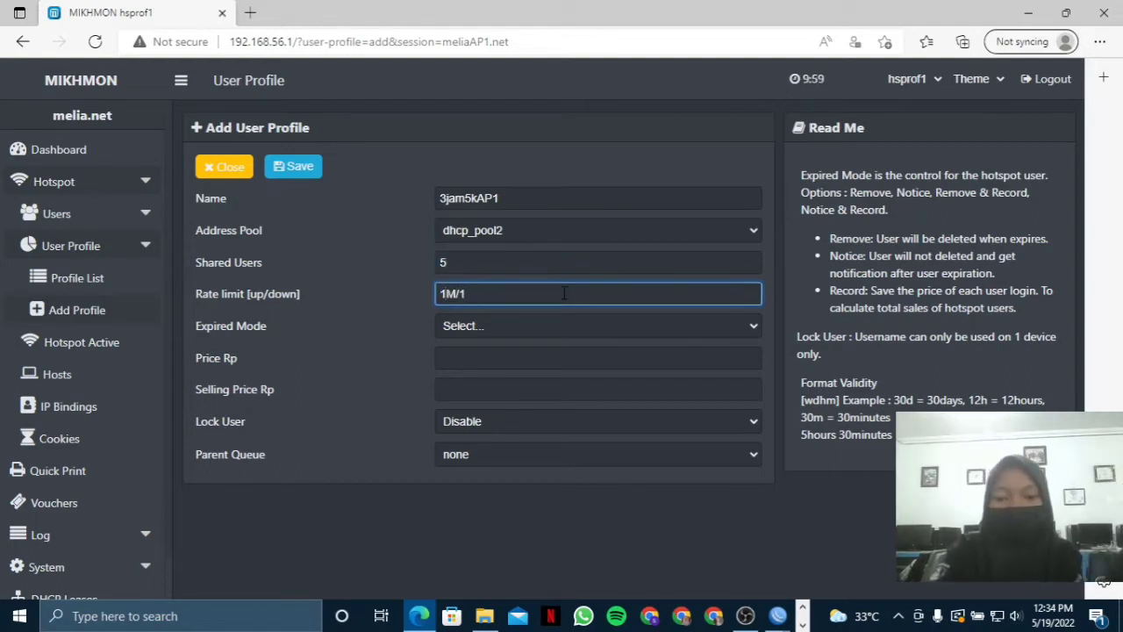
{"action": "type", "text": "M"}
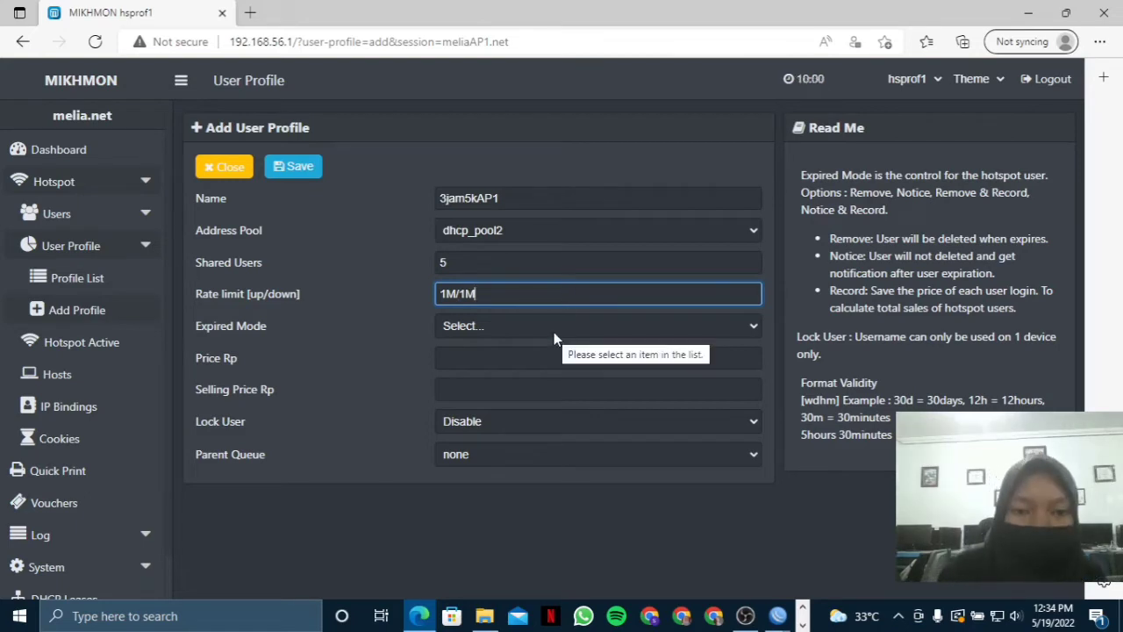
Set Remove expiry with 1d validity and price 5000, then save the profile.
{"action": "left_click", "coordinate": [554, 331]}
{"action": "left_click", "coordinate": [547, 381]}
{"action": "left_click", "coordinate": [516, 365]}
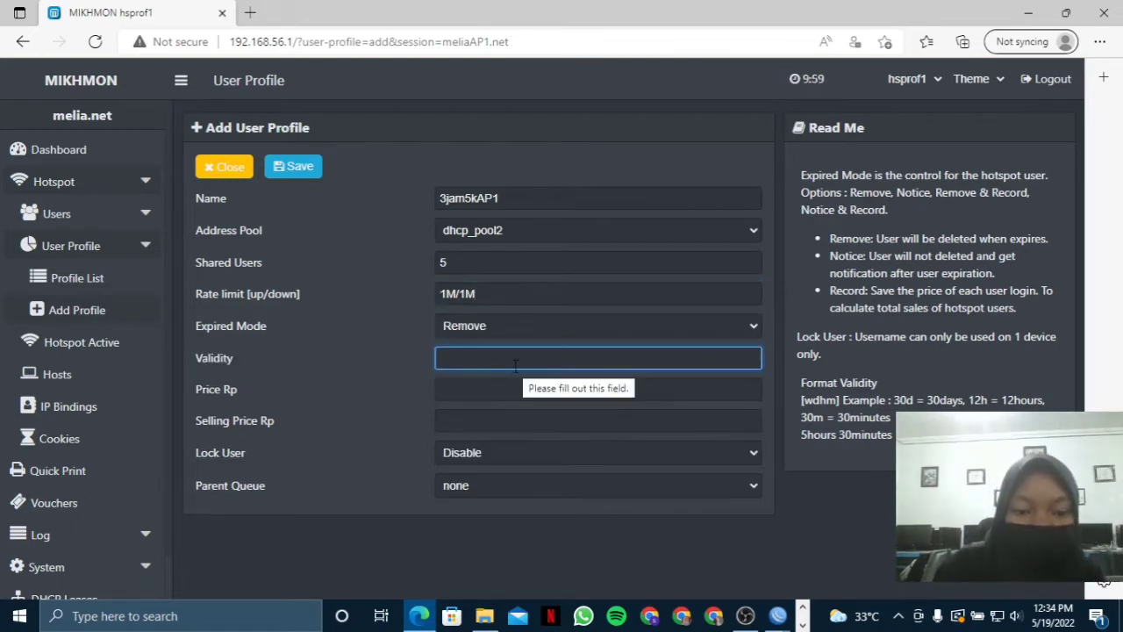
{"action": "type", "text": "1d"}
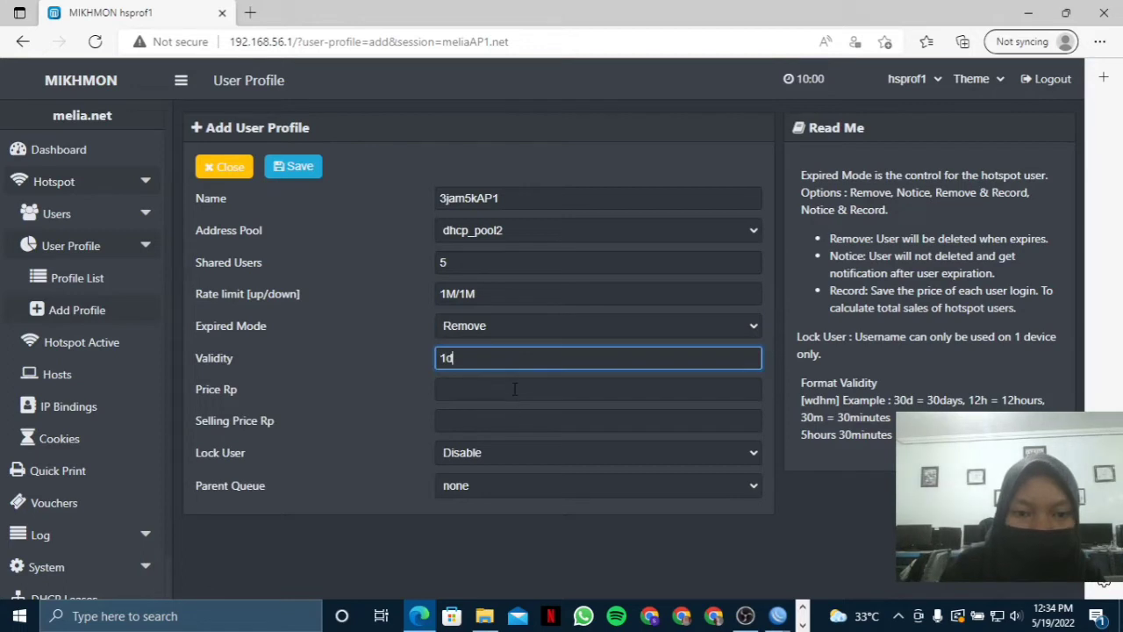
{"action": "left_click", "coordinate": [516, 384]}
{"action": "type", "text": "50"}
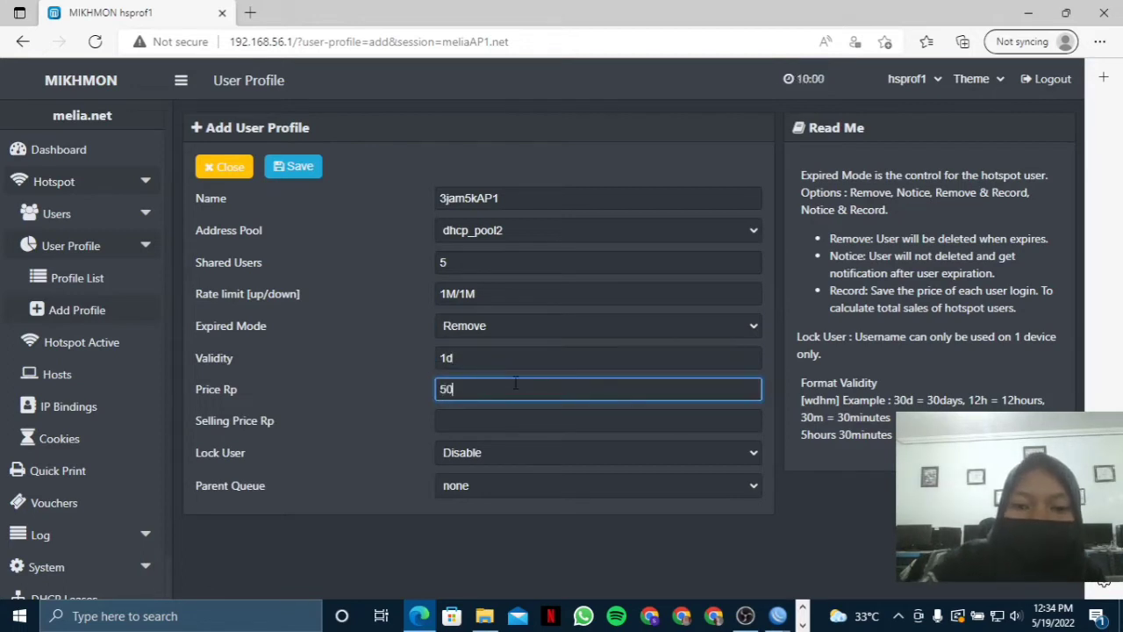
{"action": "type", "text": "00"}
{"action": "left_click", "coordinate": [548, 420]}
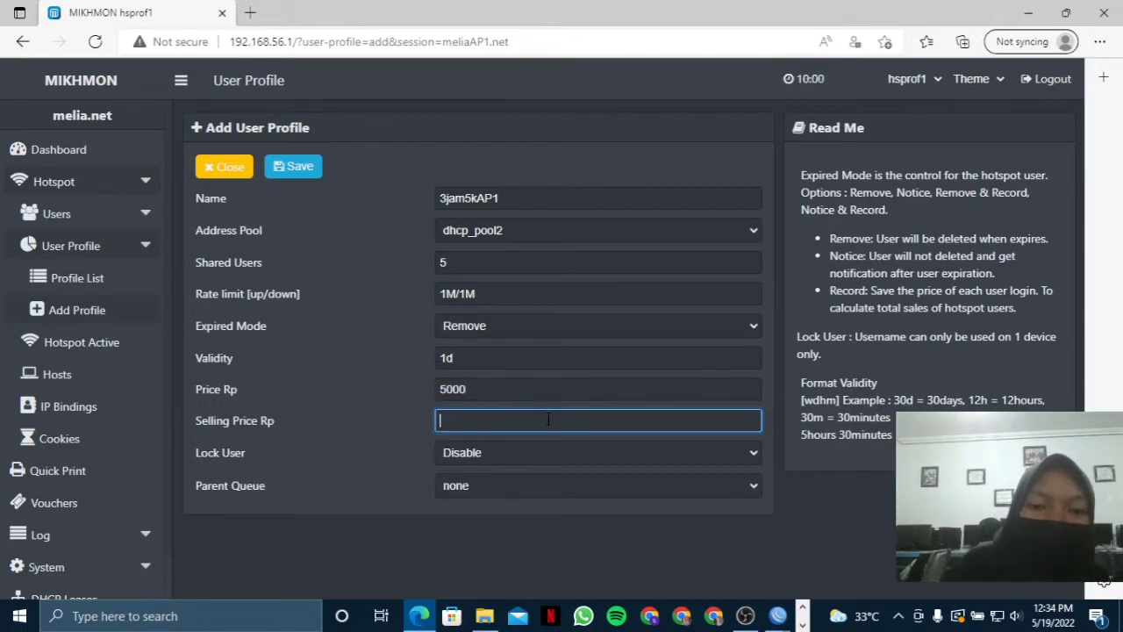
{"action": "type", "text": "5000"}
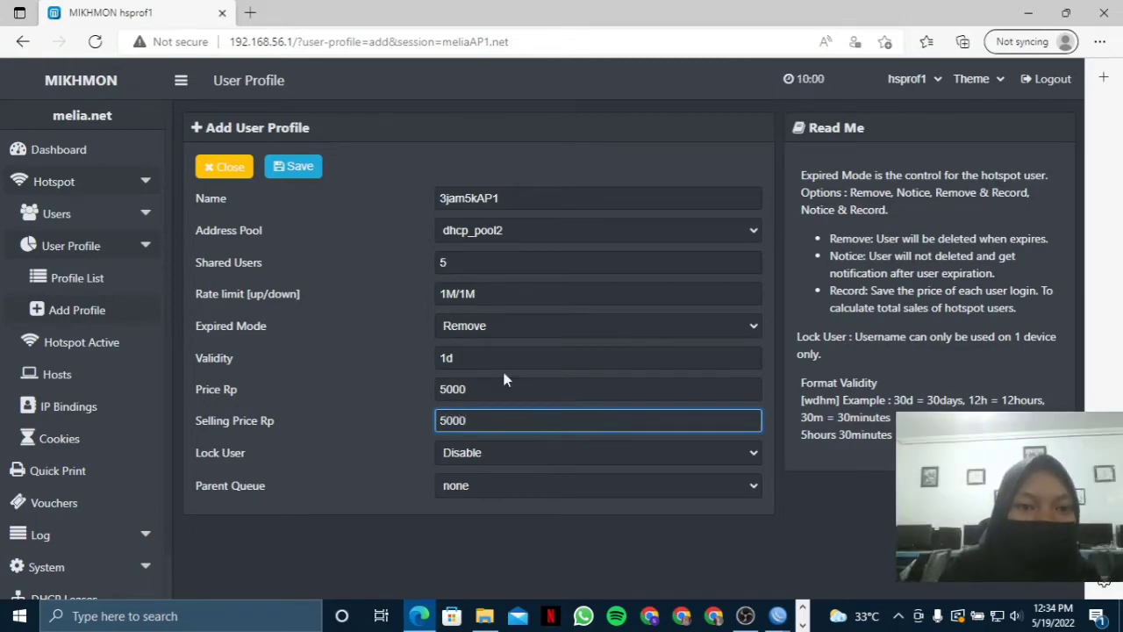
{"action": "left_click", "coordinate": [289, 166]}
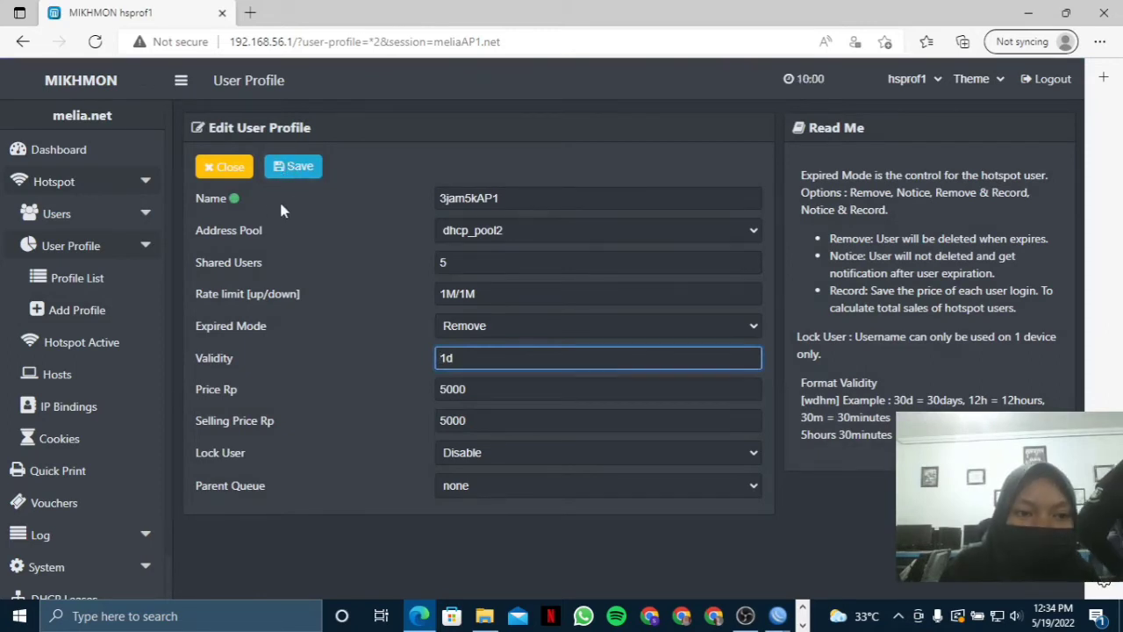
Open the voucher Generate form and set quantity to 3.
{"action": "left_click", "coordinate": [125, 211]}
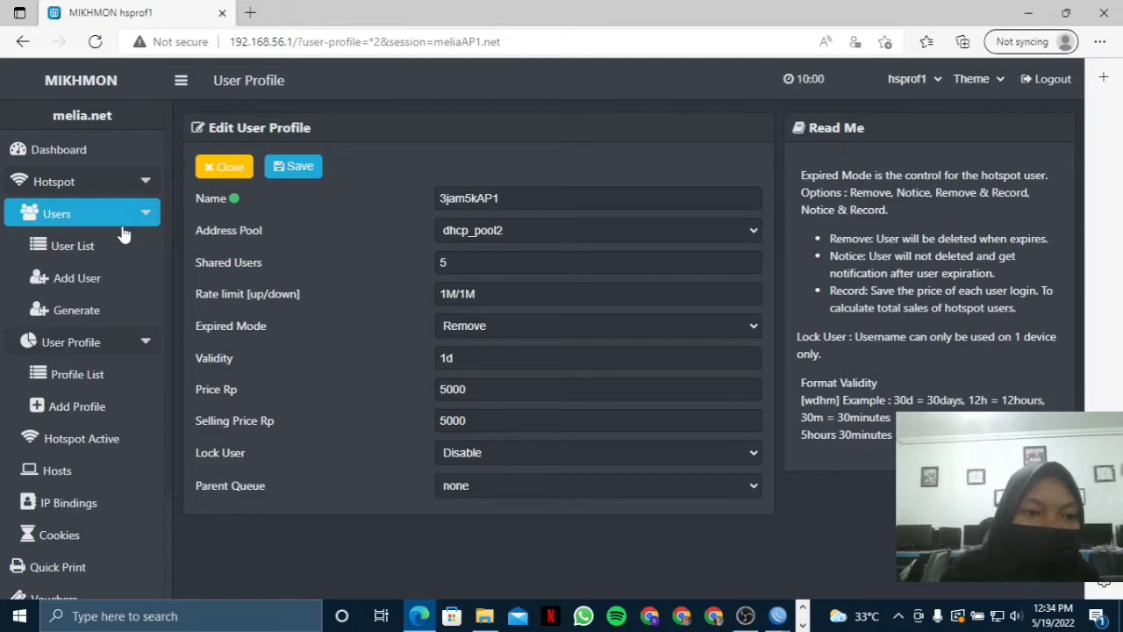
{"action": "left_click", "coordinate": [83, 309]}
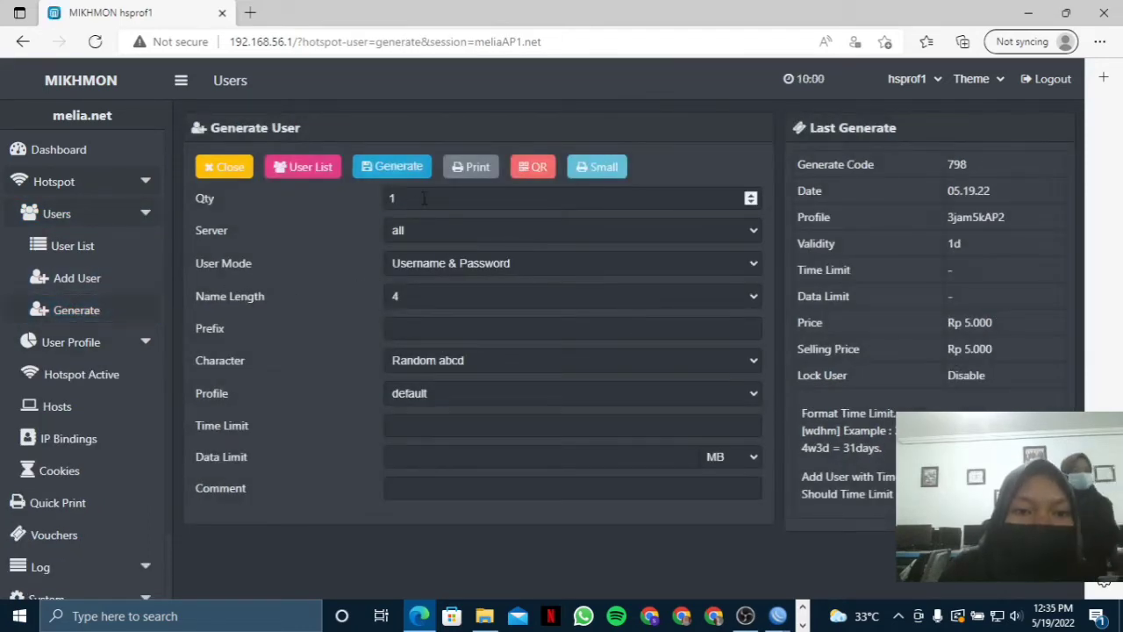
{"action": "left_click", "coordinate": [421, 197]}
{"action": "key", "text": "BackSpace"}
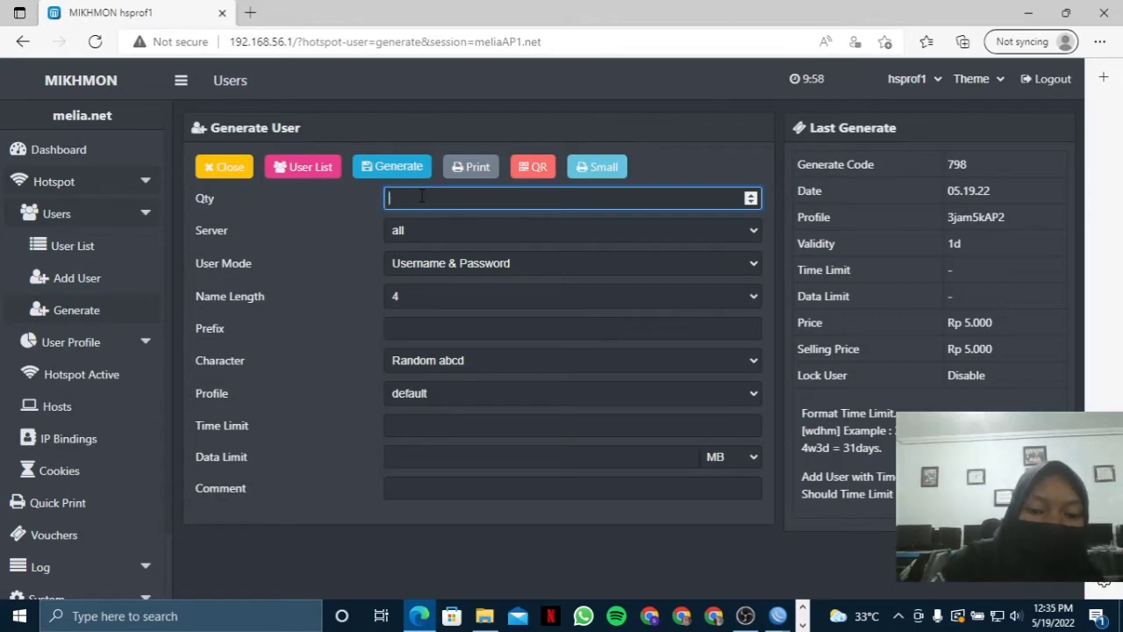
{"action": "type", "text": "3"}
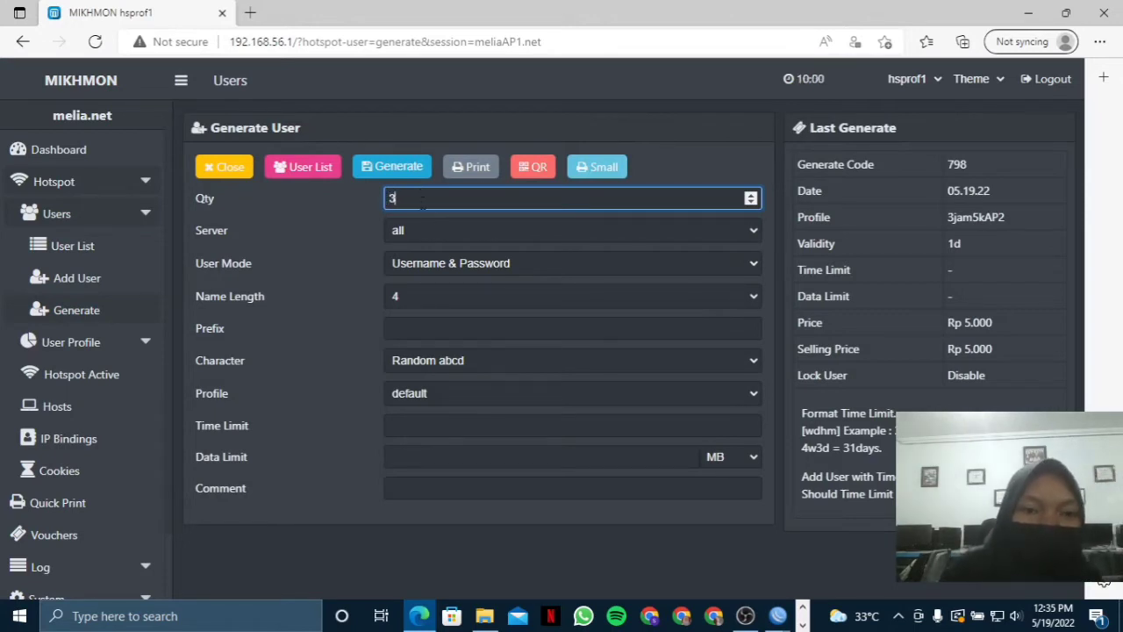
Set user mode Username = Password, name length 3 and prefix AP1.
{"action": "left_click", "coordinate": [450, 267]}
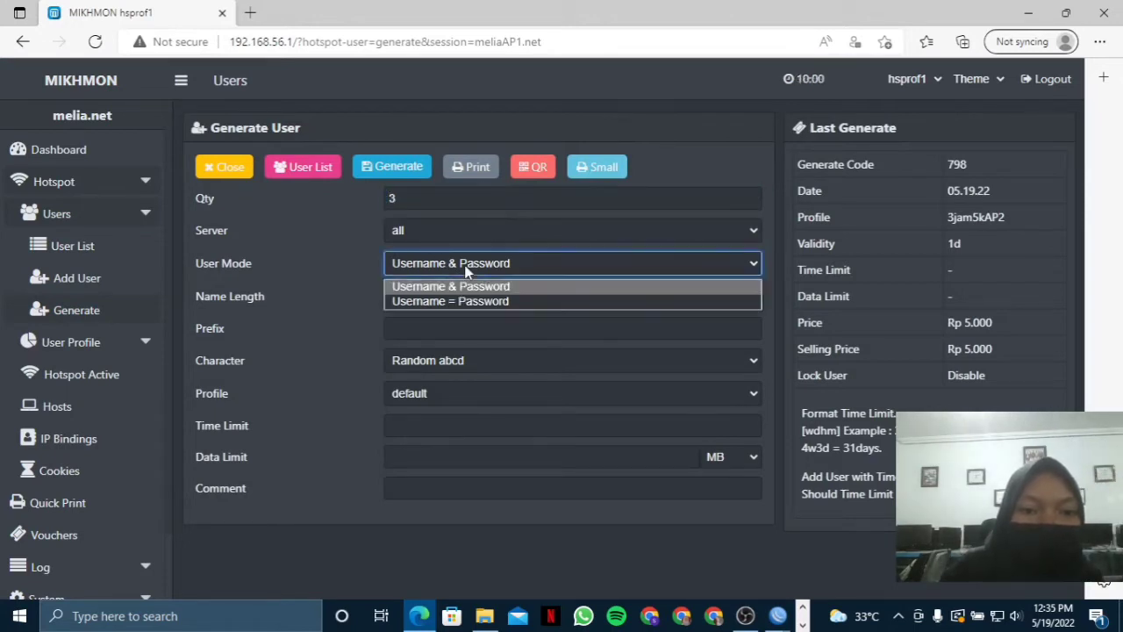
{"action": "left_click", "coordinate": [467, 301]}
{"action": "left_click", "coordinate": [455, 300]}
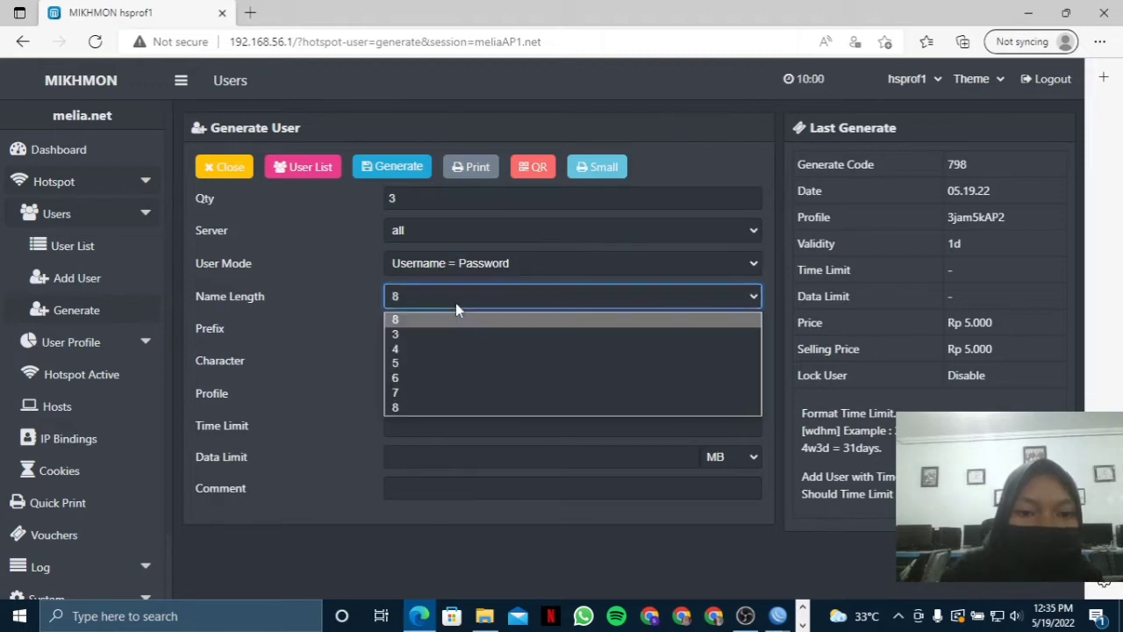
{"action": "left_click", "coordinate": [446, 316]}
{"action": "left_click", "coordinate": [449, 329]}
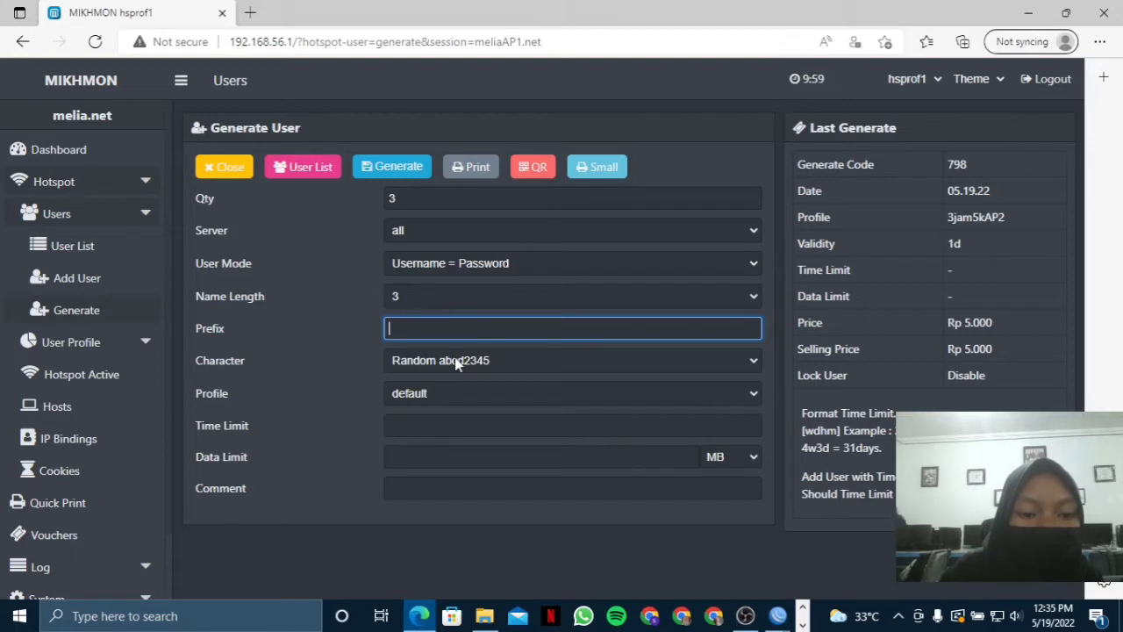
{"action": "type", "text": "AP1"}
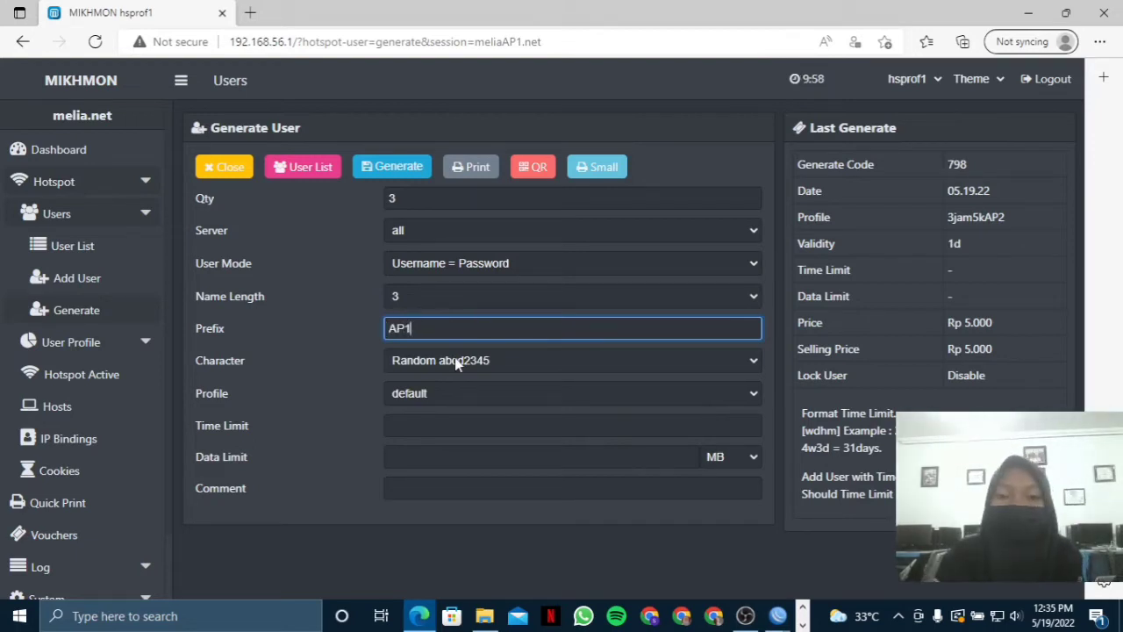
Use Random 1234 characters, assign profile 1jam2kAP1, and generate the vouchers.
{"action": "left_click", "coordinate": [454, 360]}
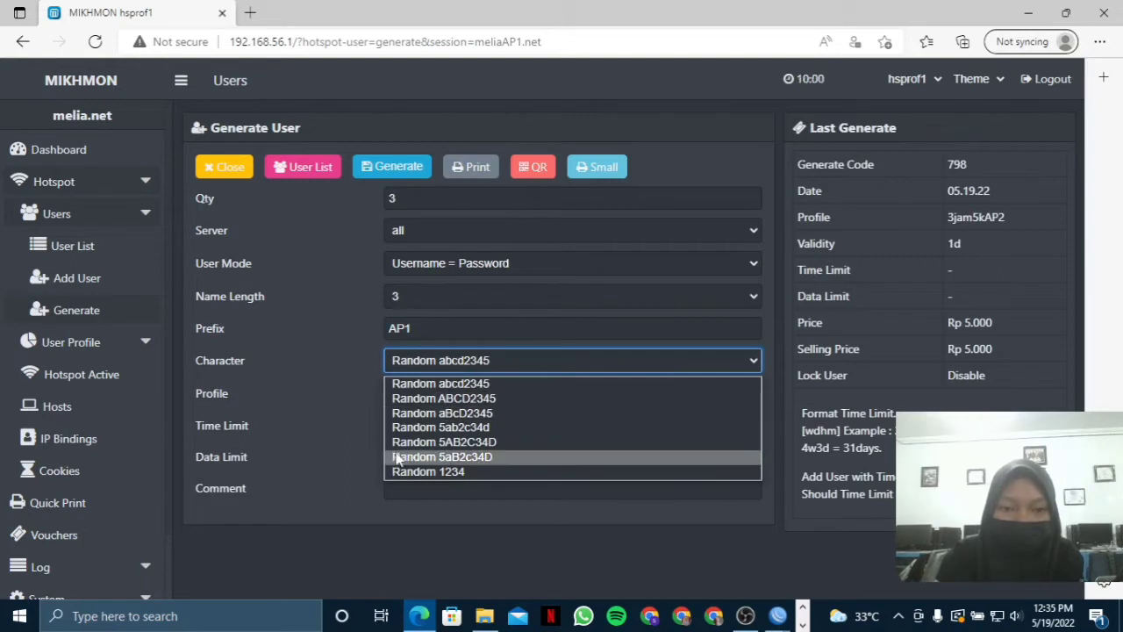
{"action": "left_click", "coordinate": [428, 472]}
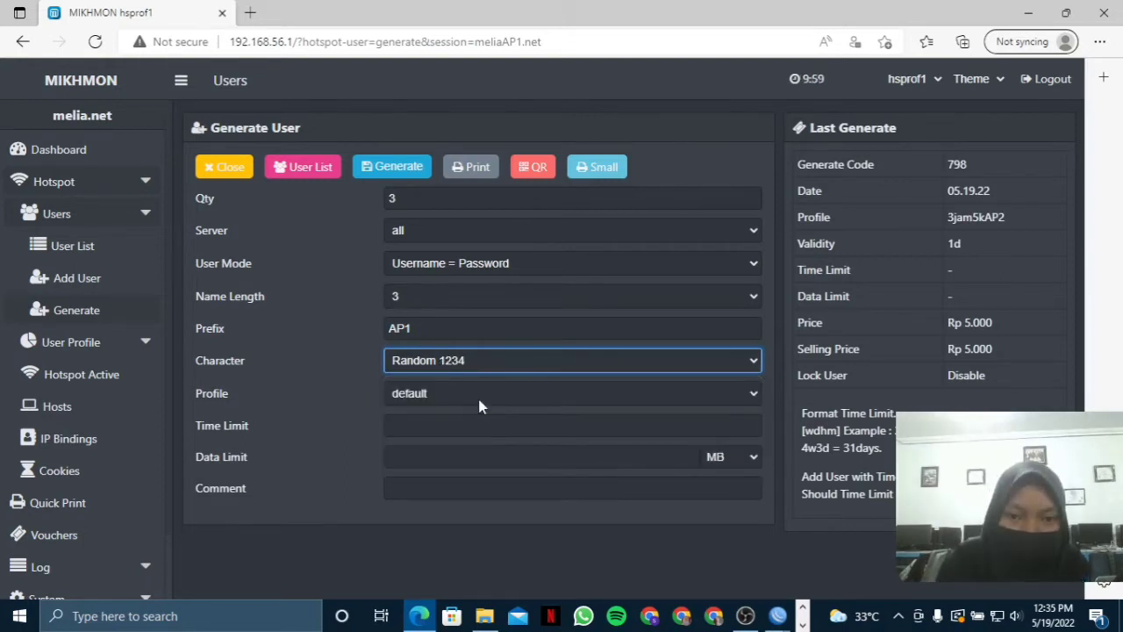
{"action": "left_click", "coordinate": [479, 399]}
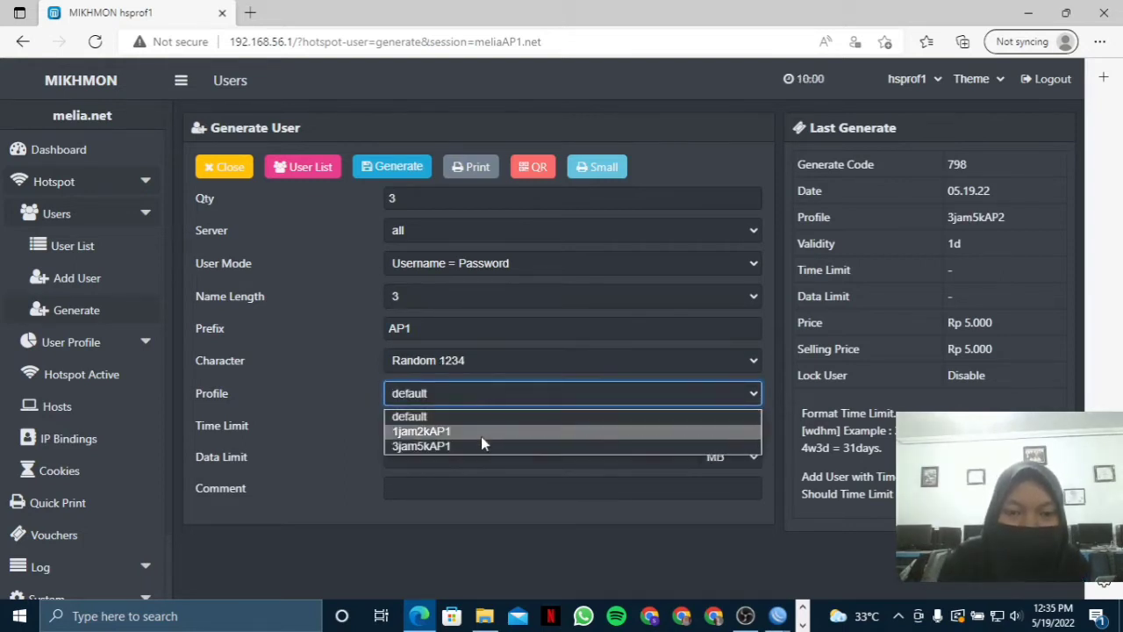
{"action": "left_click", "coordinate": [480, 437]}
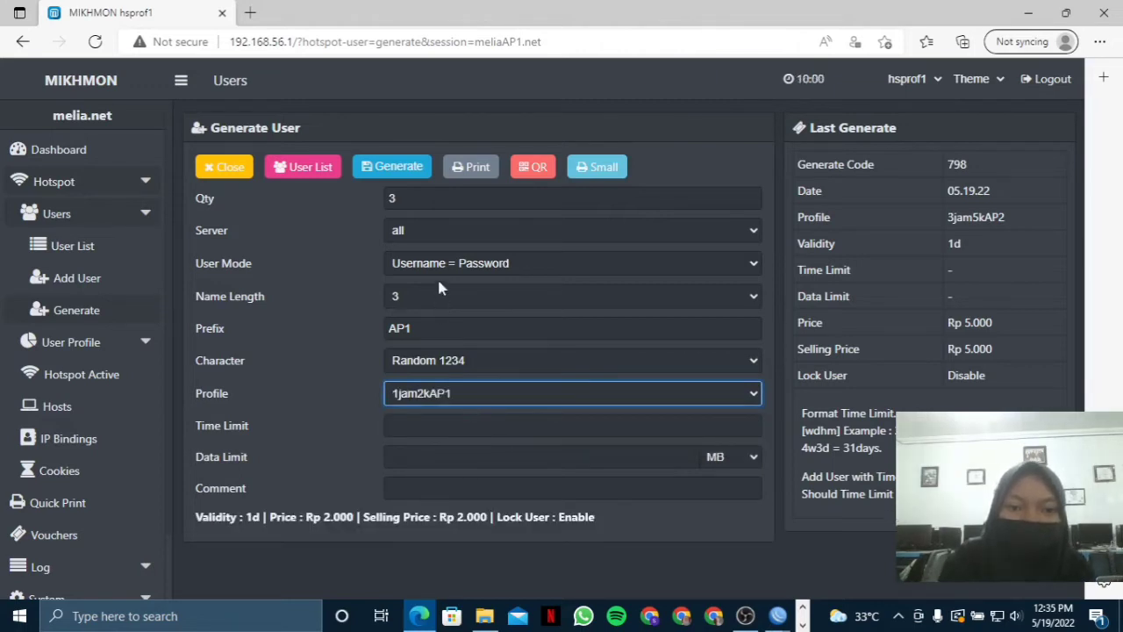
{"action": "left_click", "coordinate": [404, 172]}
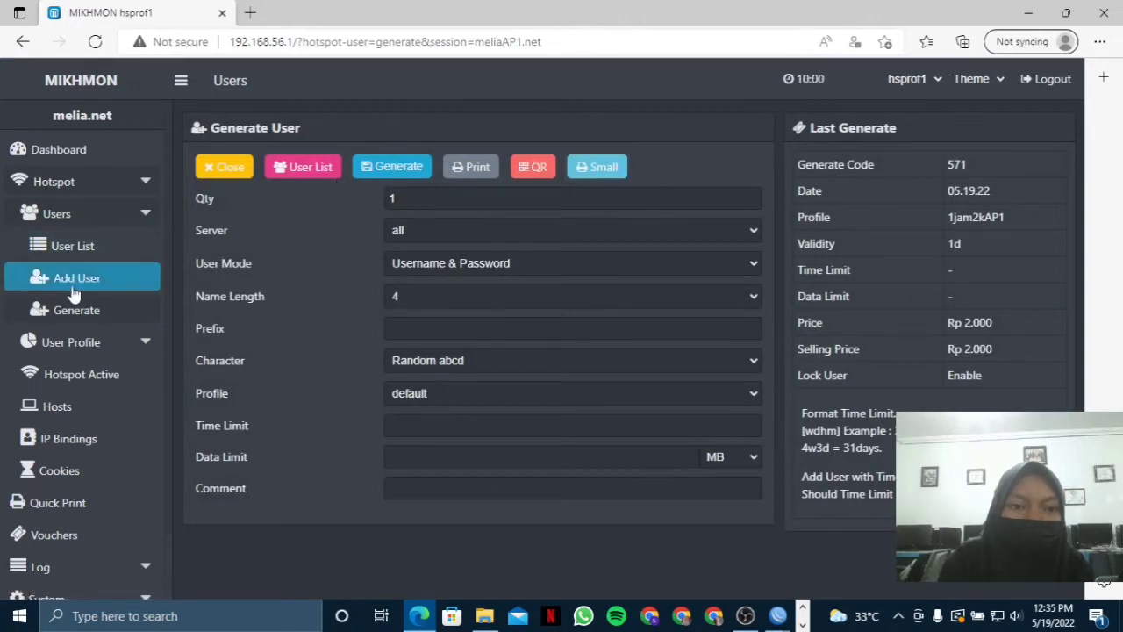
On a fresh Generate form, set quantity 3 and keep the server set to all.
{"action": "left_click", "coordinate": [94, 307]}
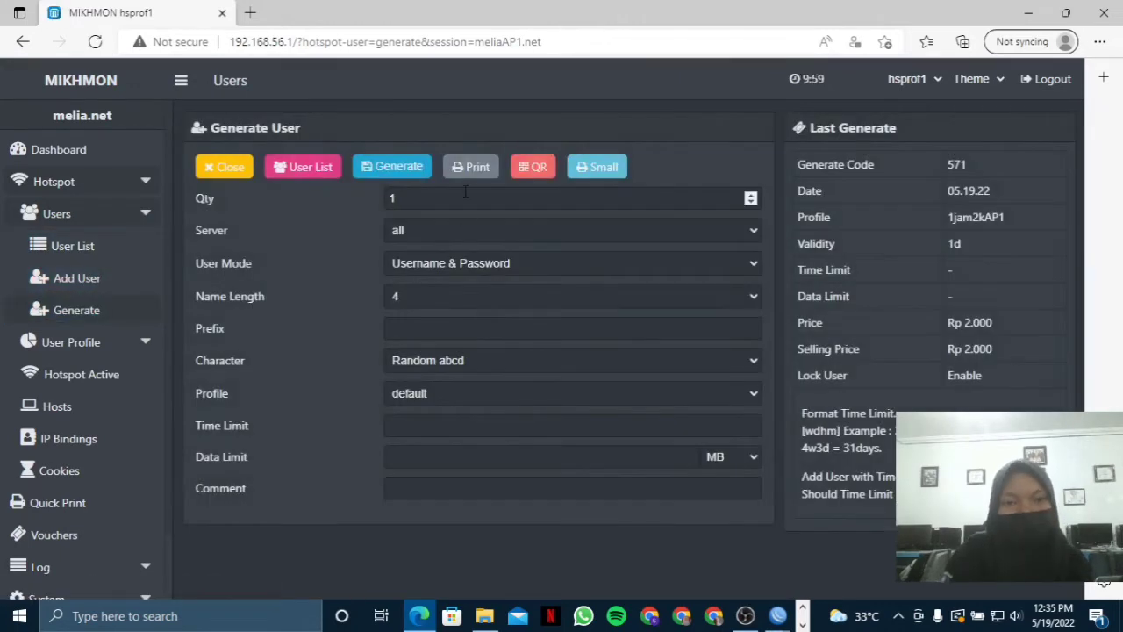
{"action": "left_click", "coordinate": [464, 198]}
{"action": "key", "text": "BackSpace"}
{"action": "type", "text": "3"}
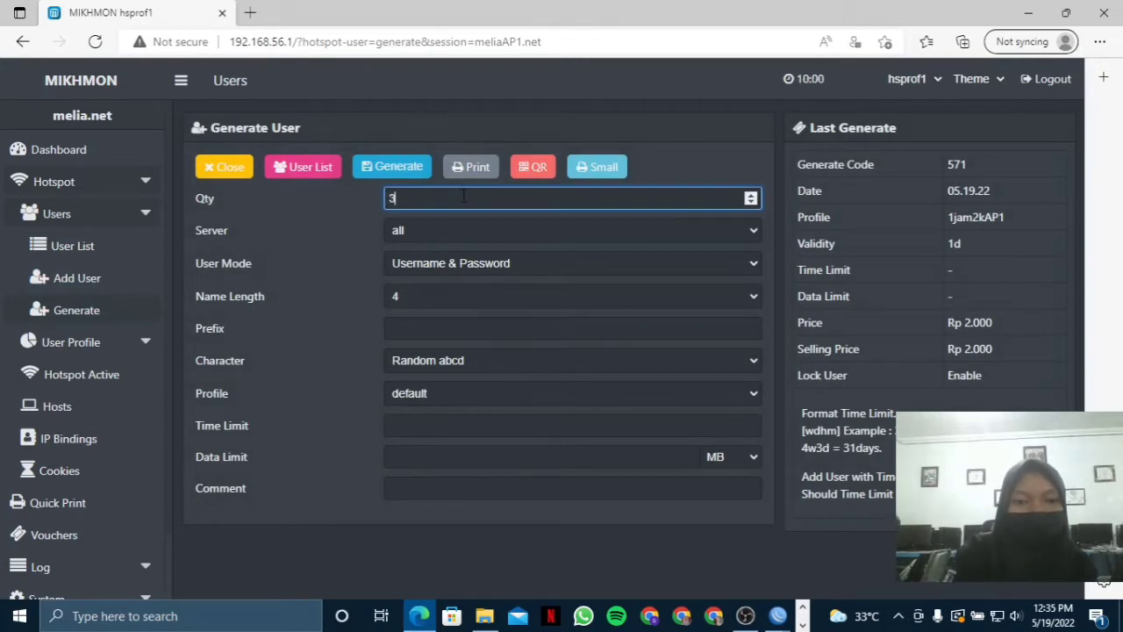
{"action": "left_click", "coordinate": [451, 230]}
{"action": "left_click", "coordinate": [449, 248]}
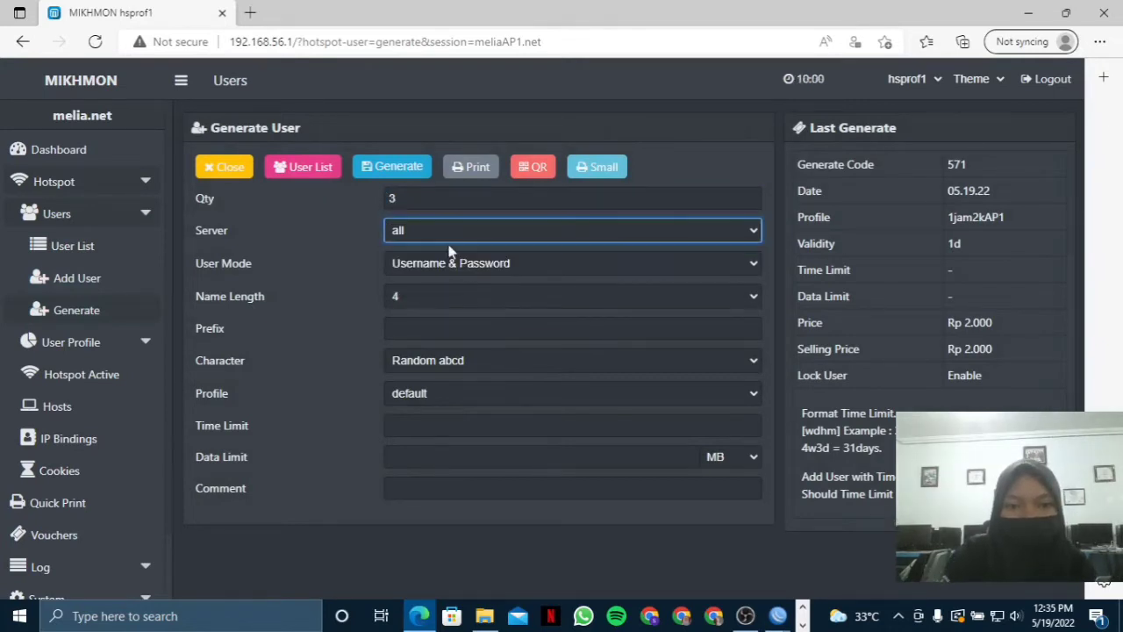
Choose Username = Password mode, name length 3 and the AP1 prefix.
{"action": "left_click", "coordinate": [450, 264]}
{"action": "left_click", "coordinate": [462, 302]}
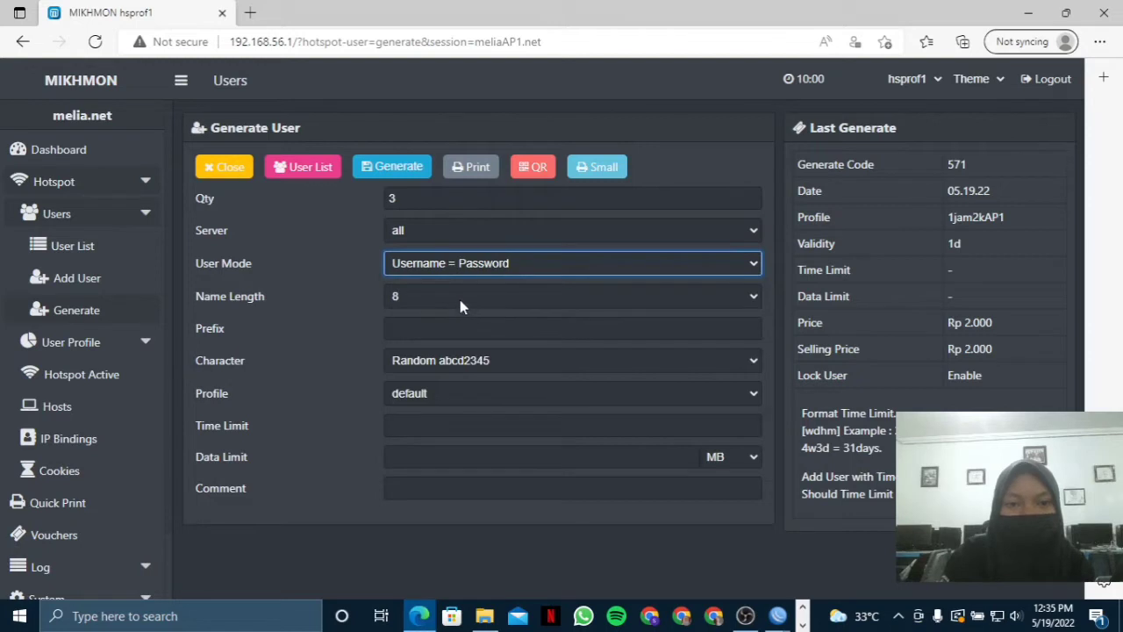
{"action": "left_click", "coordinate": [460, 298]}
{"action": "left_click", "coordinate": [456, 323]}
{"action": "left_click", "coordinate": [457, 329]}
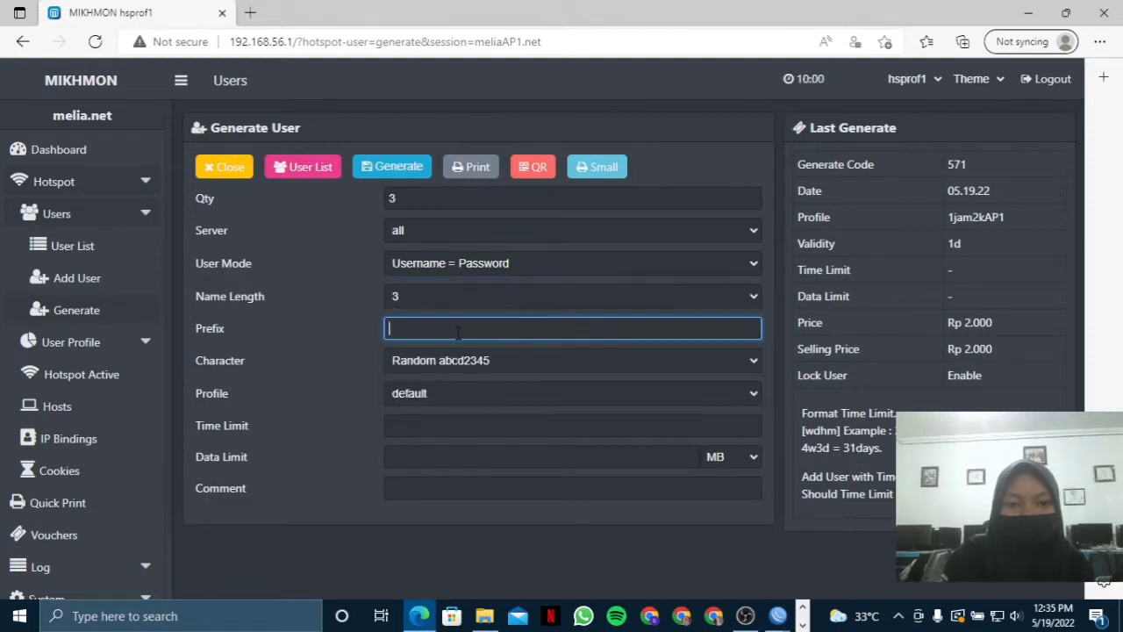
{"action": "type", "text": "AP1"}
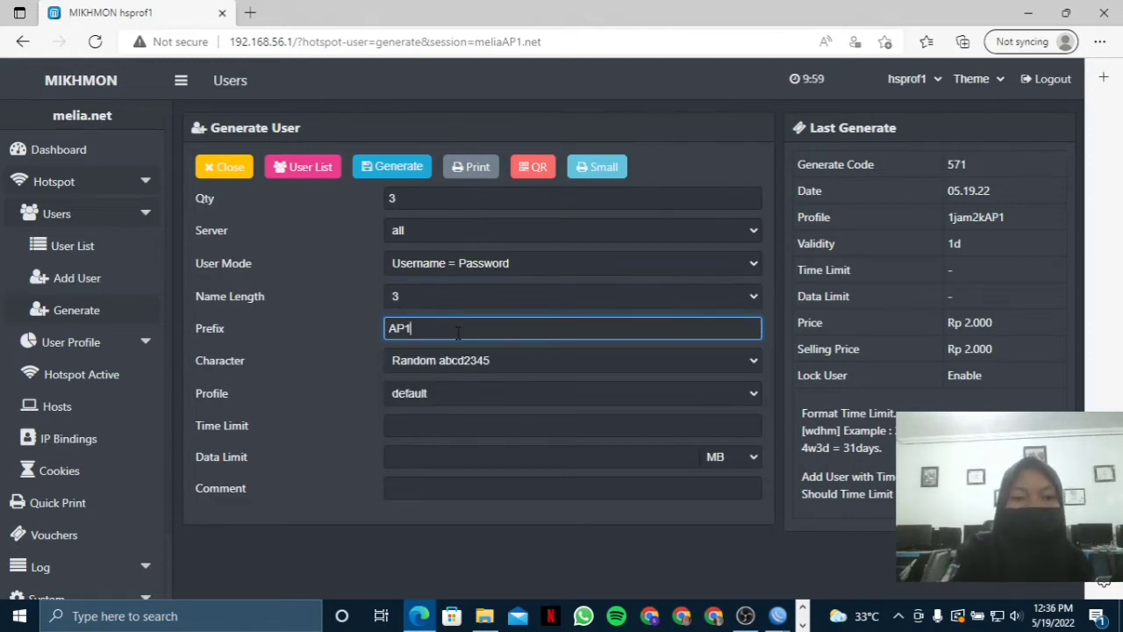
Use Random 1234 characters with profile 3jam5kAP1, generate, and show the User List.
{"action": "left_click", "coordinate": [455, 363]}
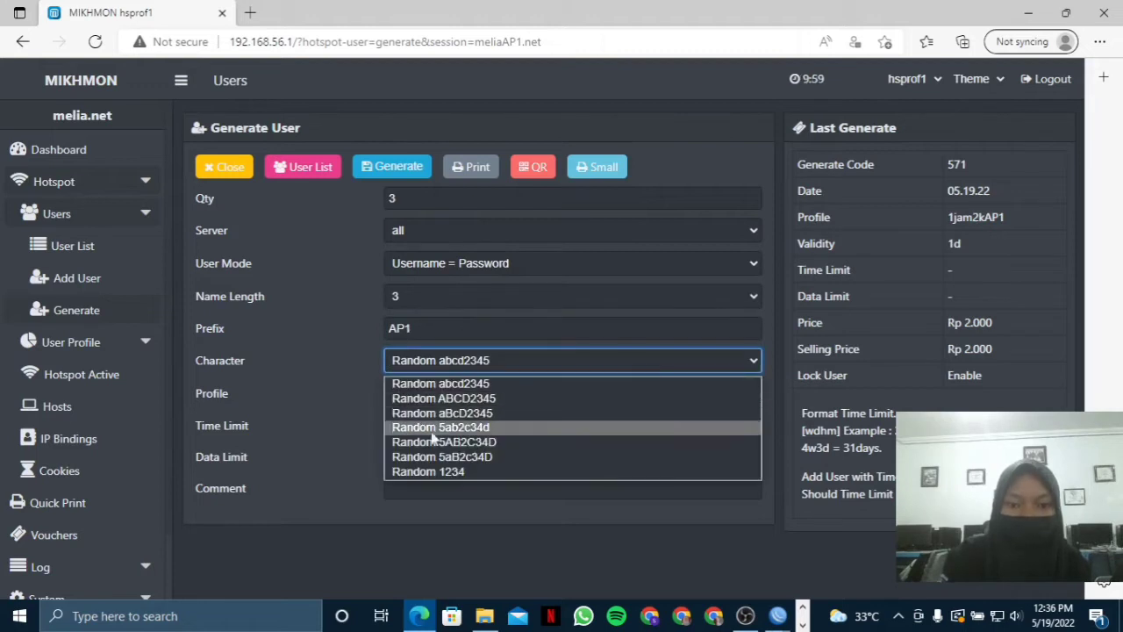
{"action": "left_click", "coordinate": [416, 472]}
{"action": "left_click", "coordinate": [485, 394]}
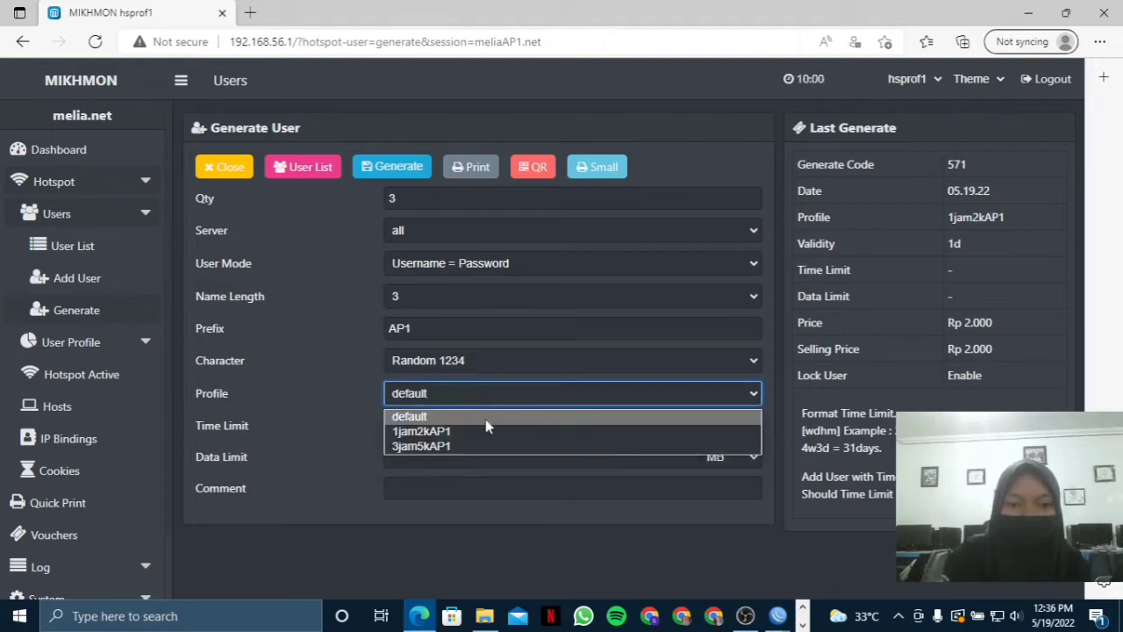
{"action": "left_click", "coordinate": [458, 453]}
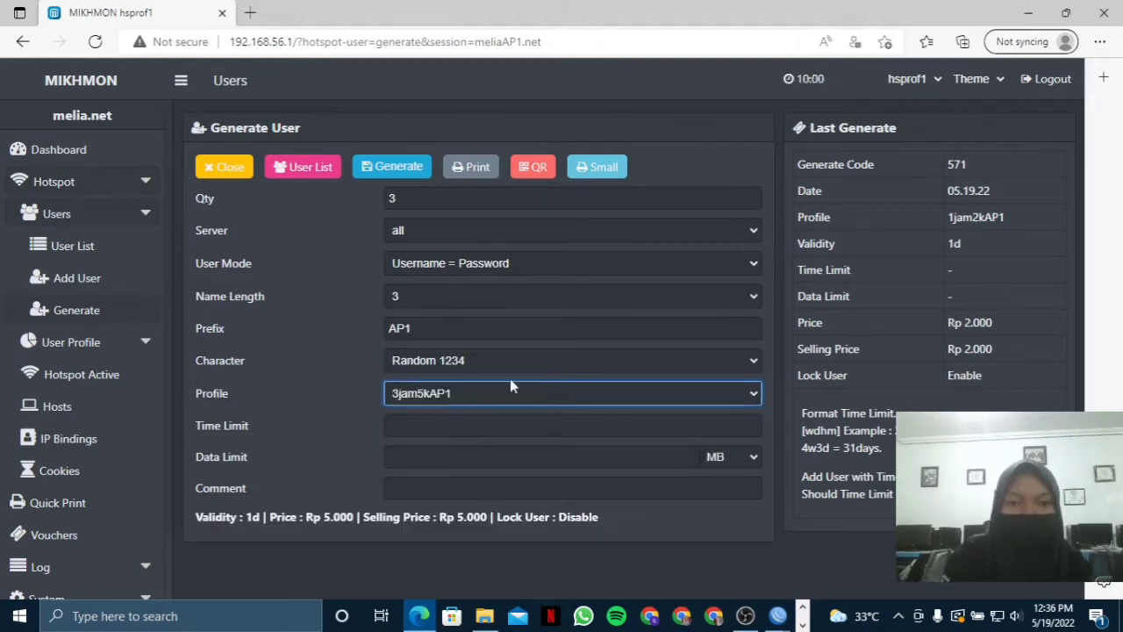
{"action": "left_click", "coordinate": [392, 167]}
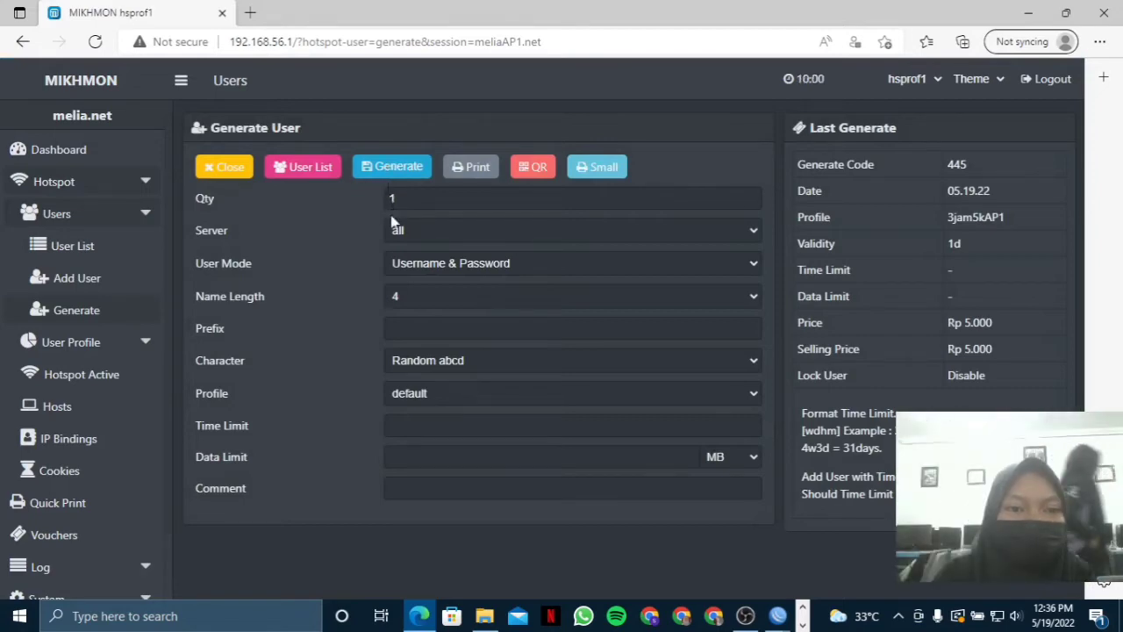
{"action": "left_click", "coordinate": [39, 246]}
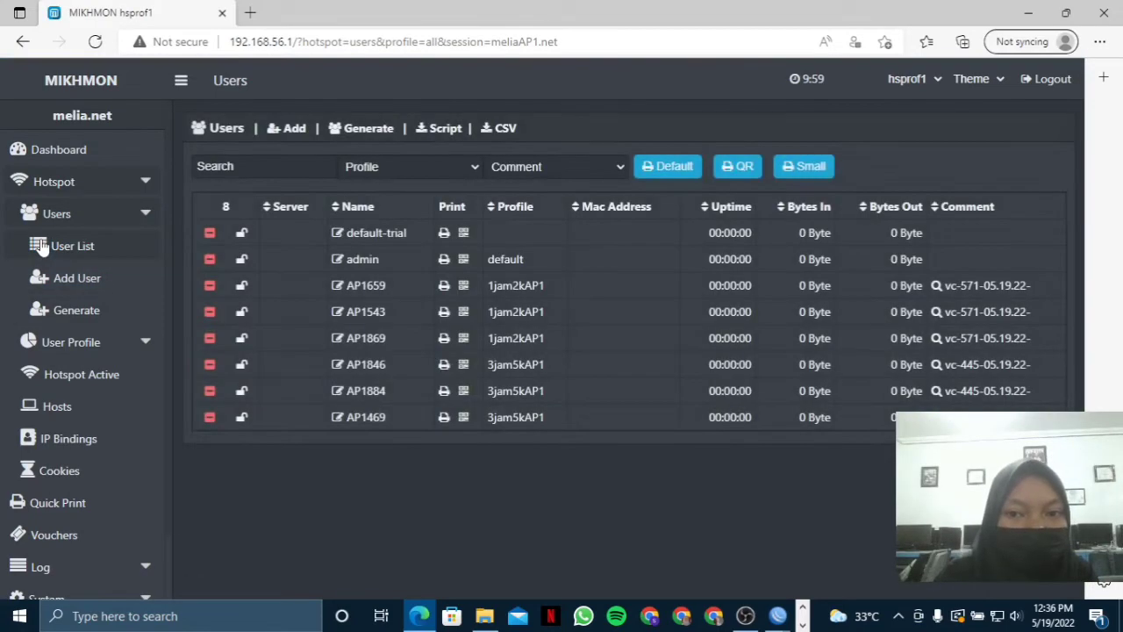
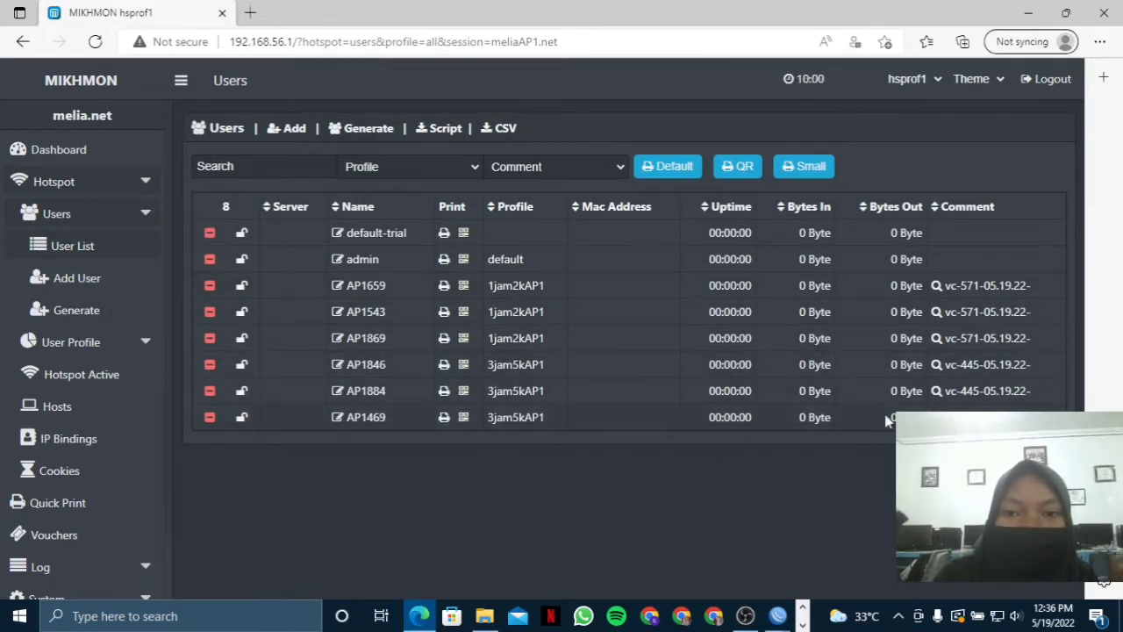
Print the vc-571-05.19.22- voucher batch as small cards, then log out of Mikhmon.
{"action": "left_click", "coordinate": [947, 343]}
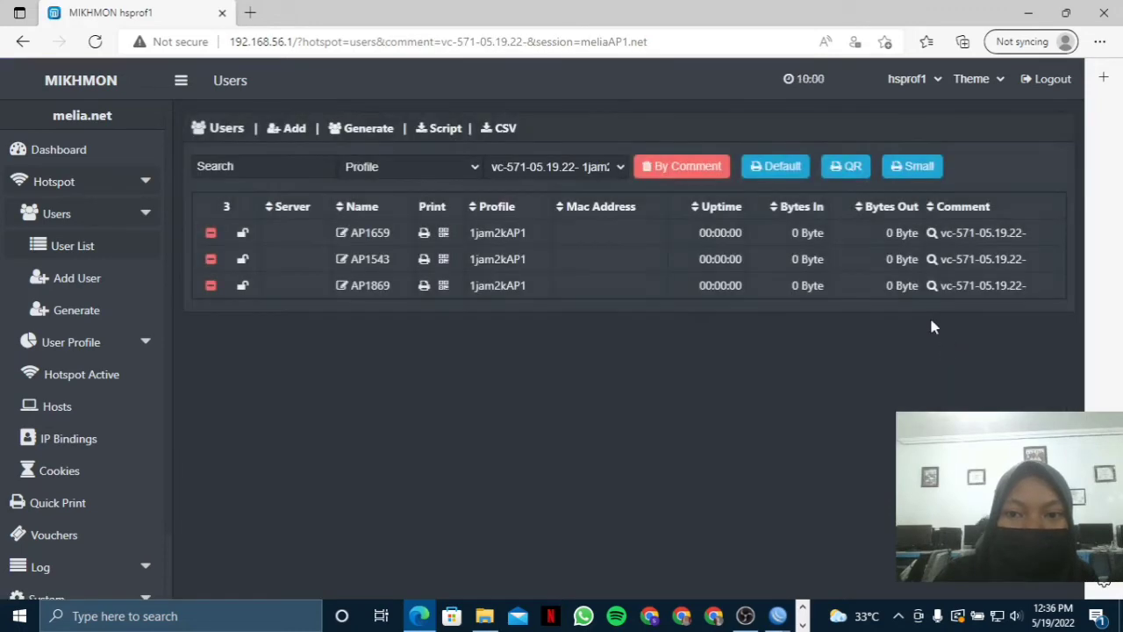
{"action": "left_click", "coordinate": [926, 171]}
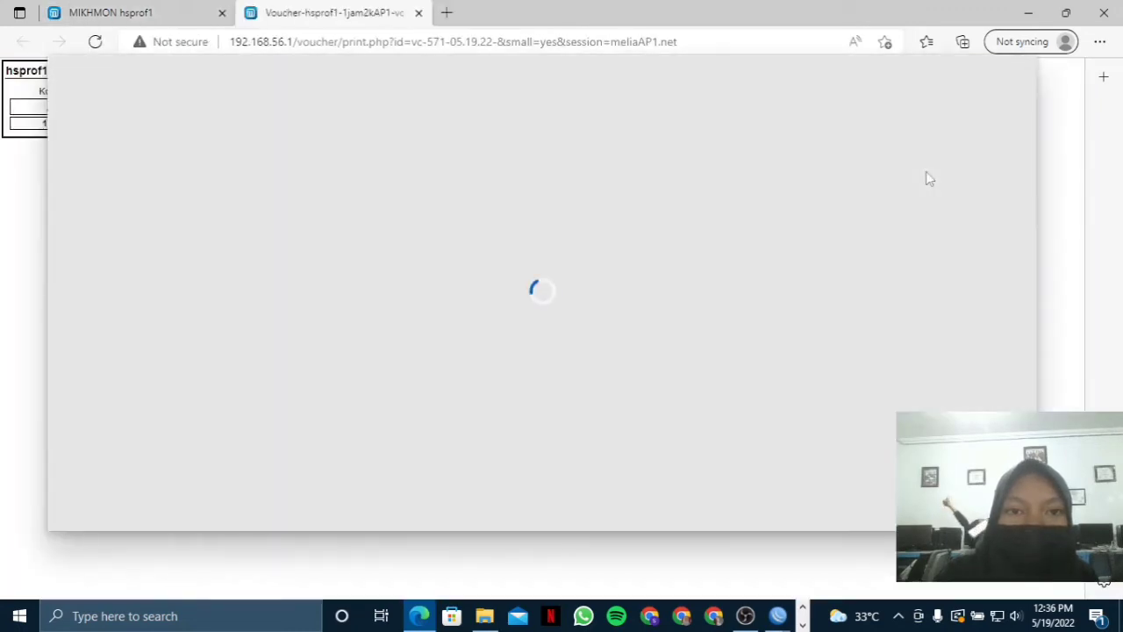
{"action": "left_click", "coordinate": [207, 510]}
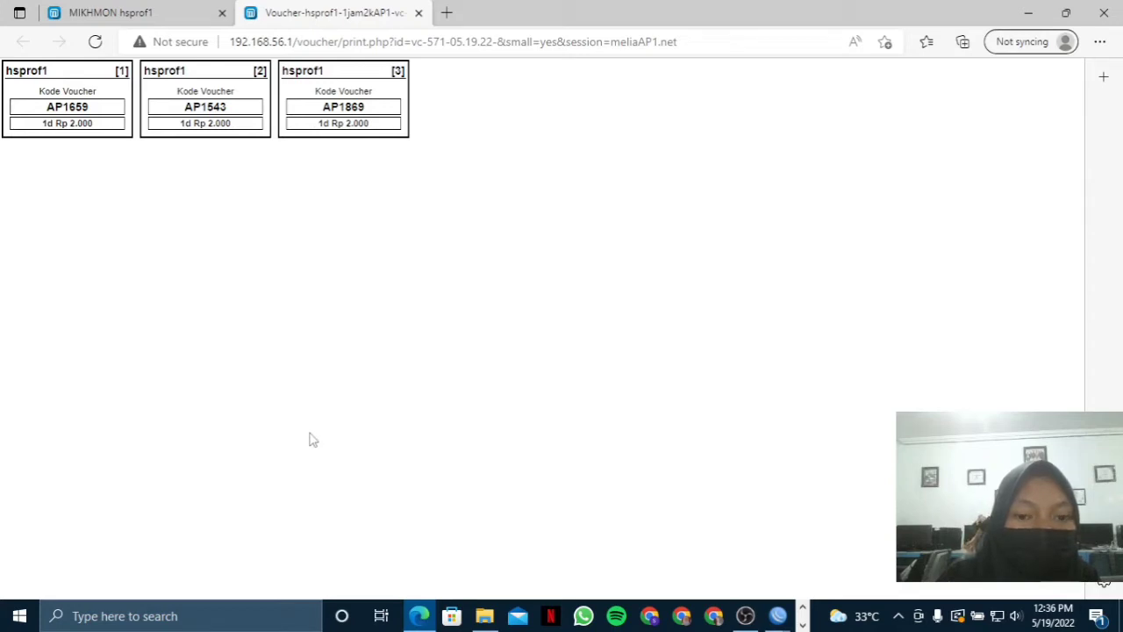
{"action": "left_click", "coordinate": [114, 13]}
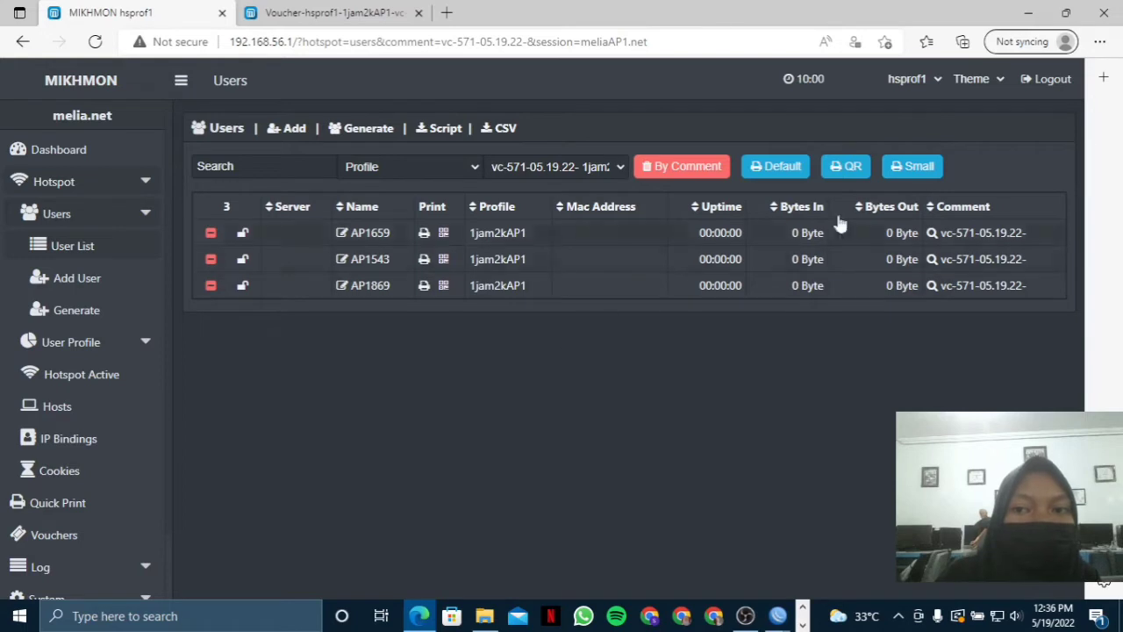
{"action": "left_click", "coordinate": [1047, 87]}
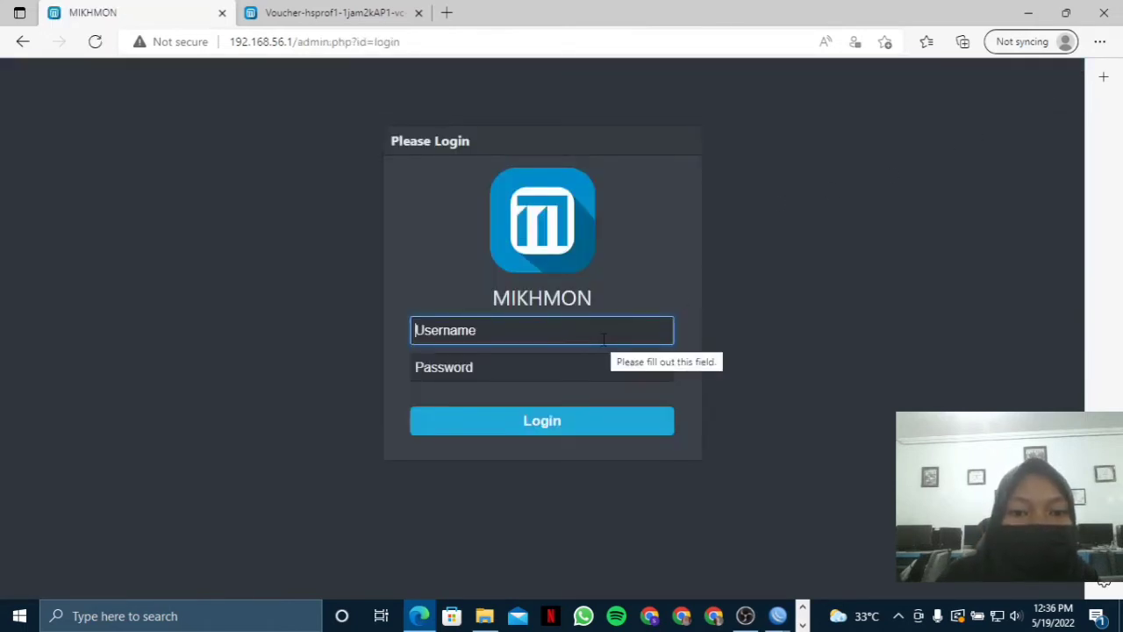
Log back in with the admin username and password and add a new router session.
{"action": "type", "text": "mikhmon"}
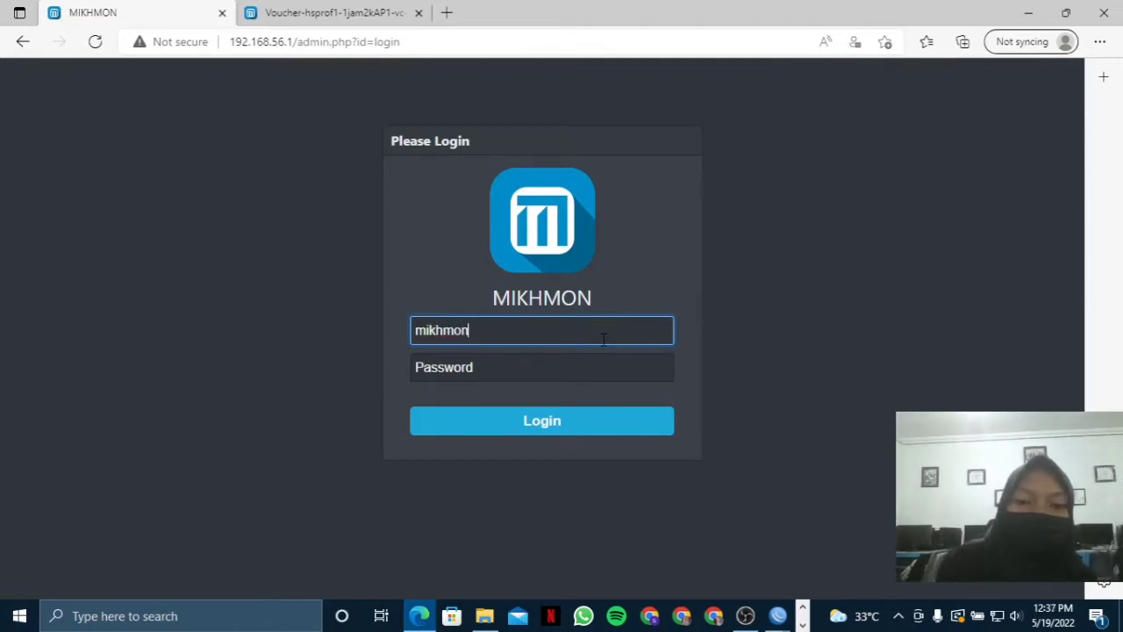
{"action": "left_click", "coordinate": [601, 372]}
{"action": "type", "text": "12"}
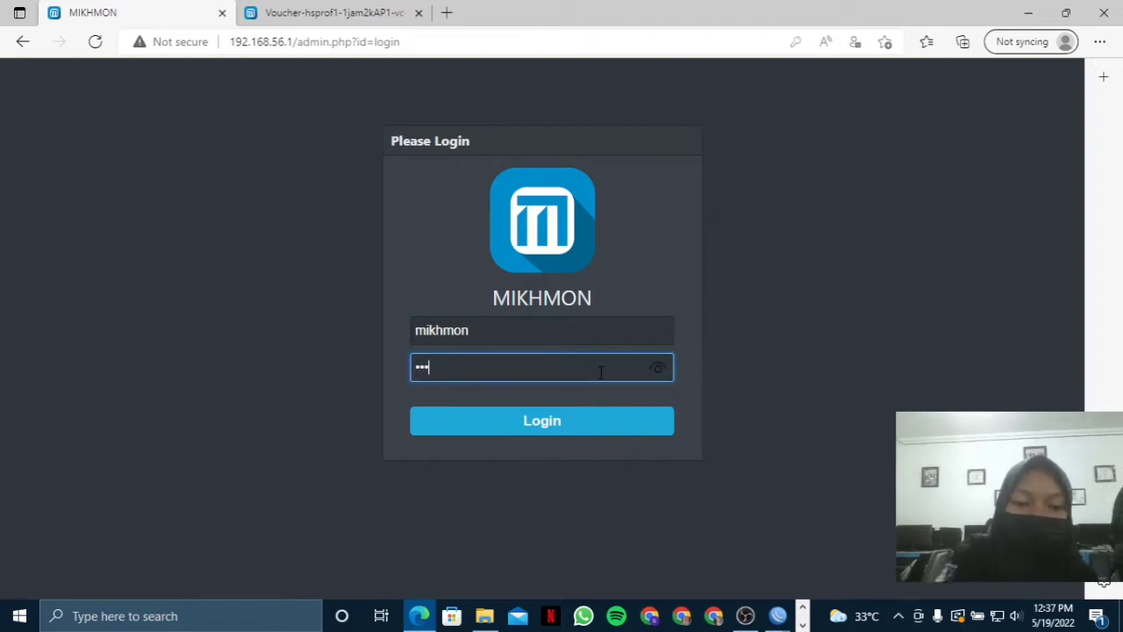
{"action": "left_click", "coordinate": [571, 428]}
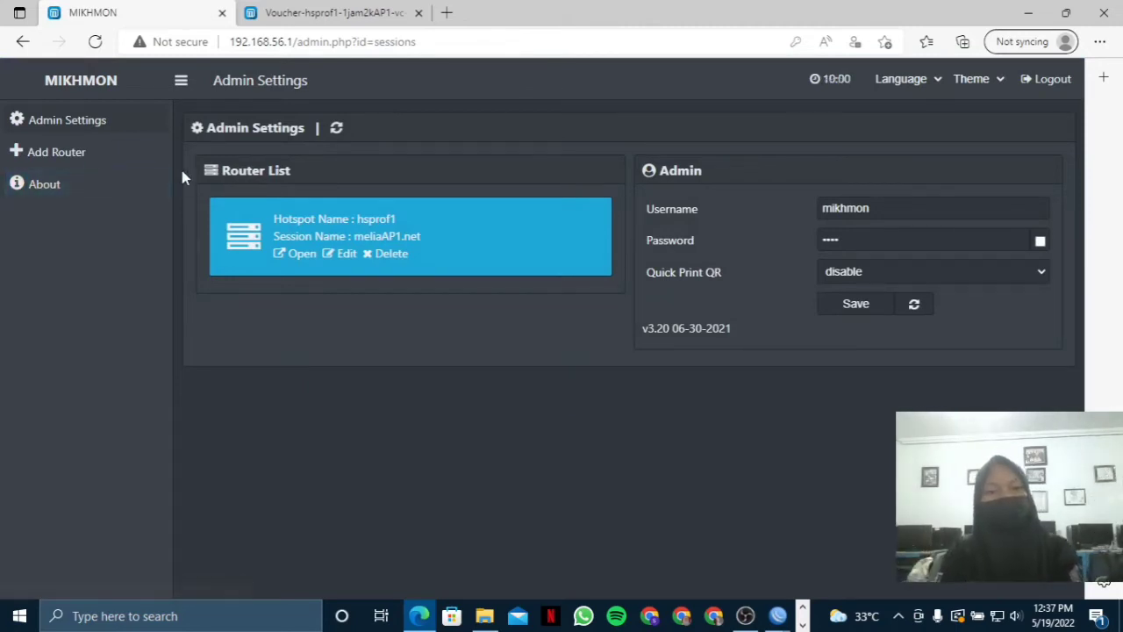
{"action": "left_click", "coordinate": [136, 164]}
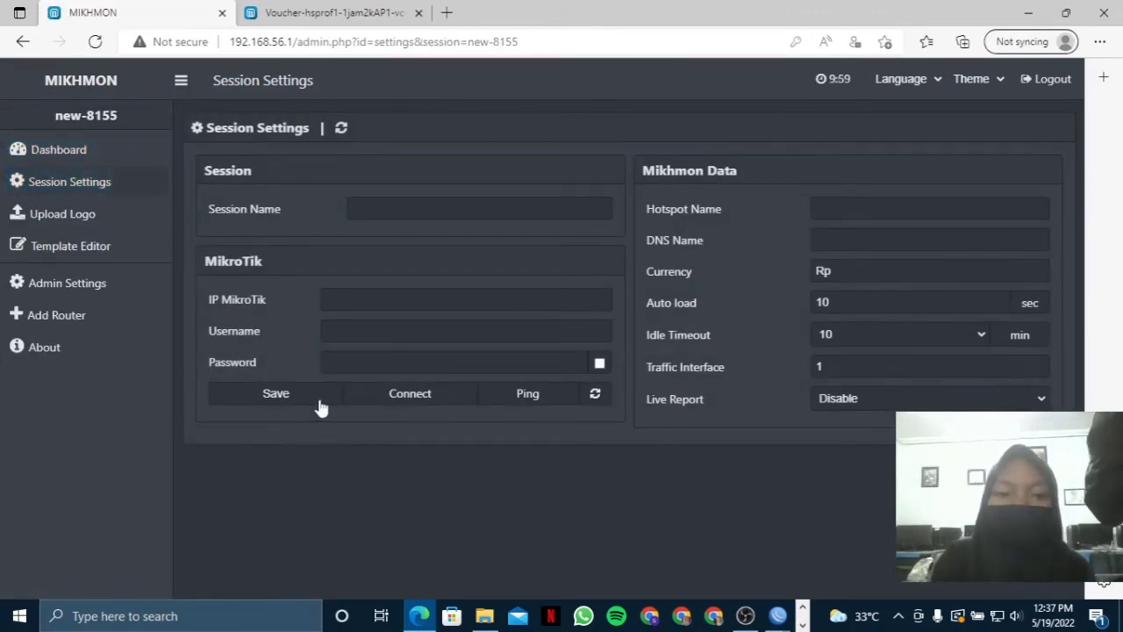
Check WinBox's IP pool ranges, close the stray MSN news tab, and return to Mikhmon.
{"action": "mouse_move", "coordinate": [780, 616]}
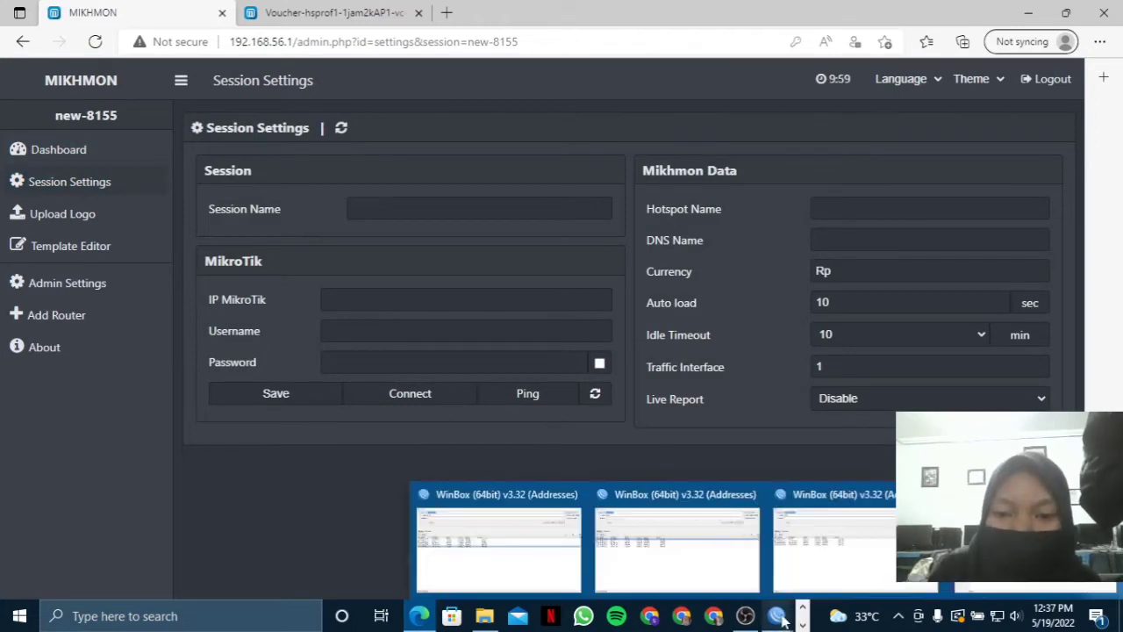
{"action": "left_click", "coordinate": [779, 617]}
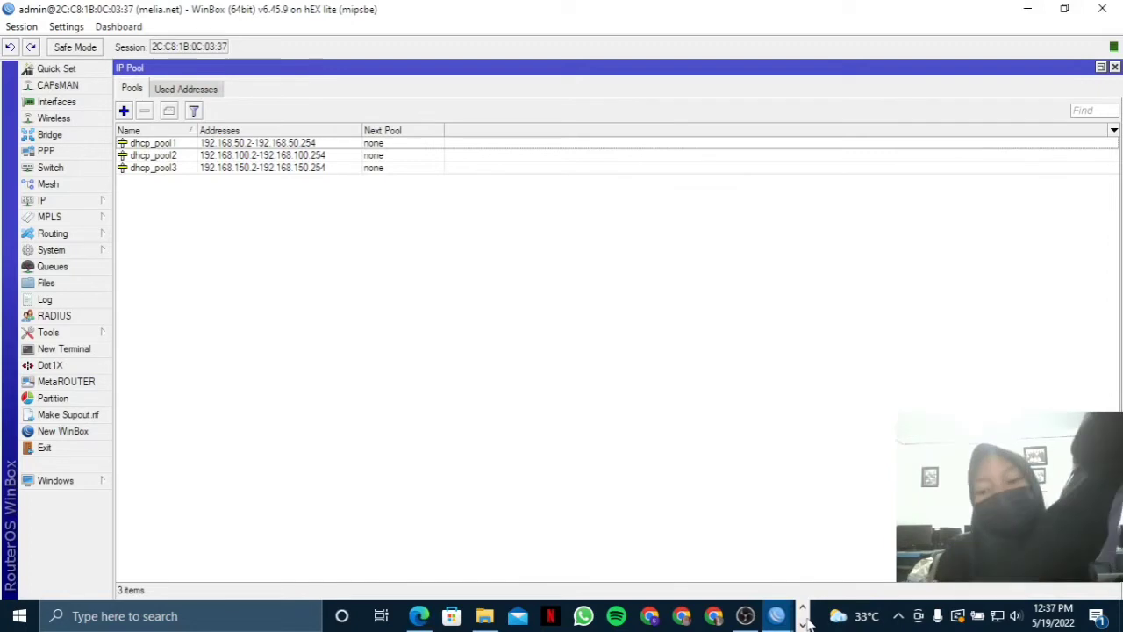
{"action": "mouse_move", "coordinate": [835, 619]}
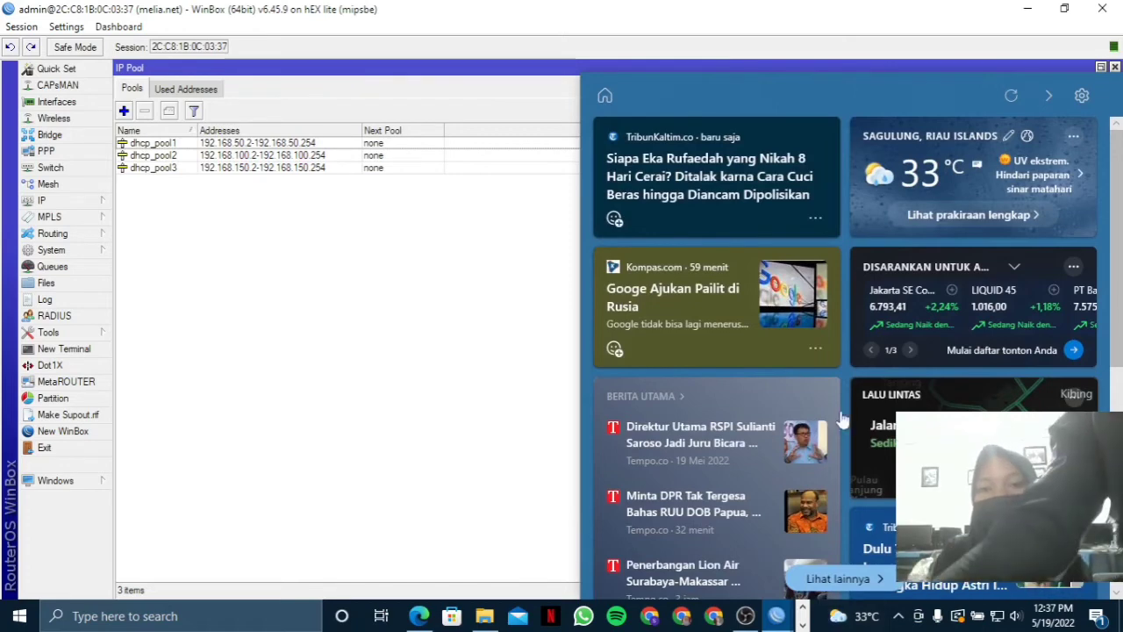
{"action": "left_click", "coordinate": [599, 94]}
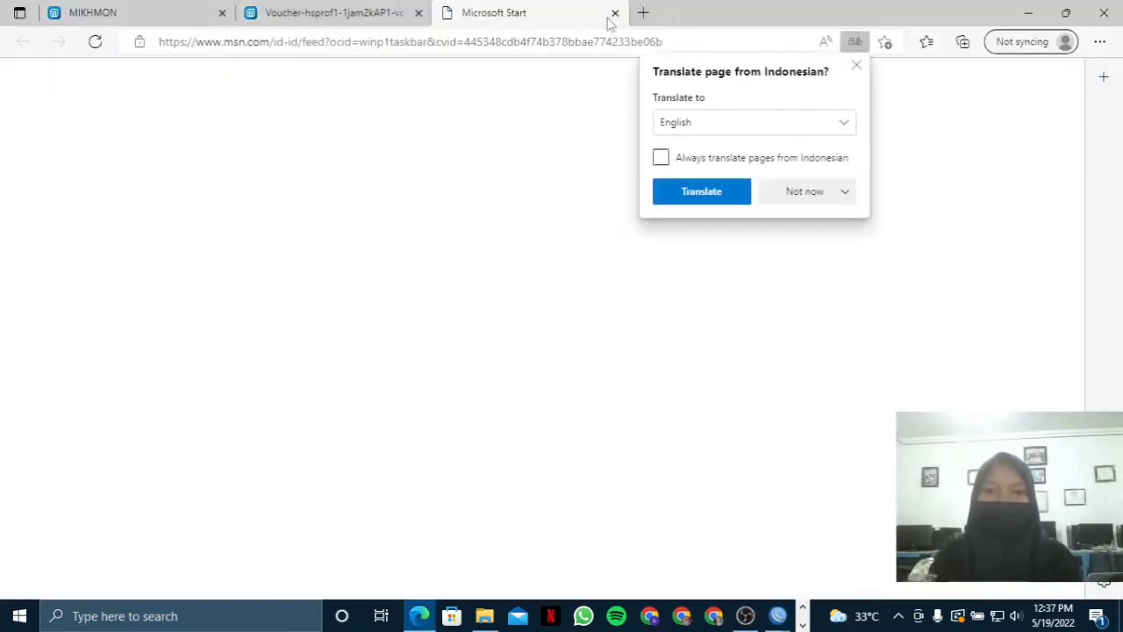
{"action": "key", "text": "ctrl+w"}
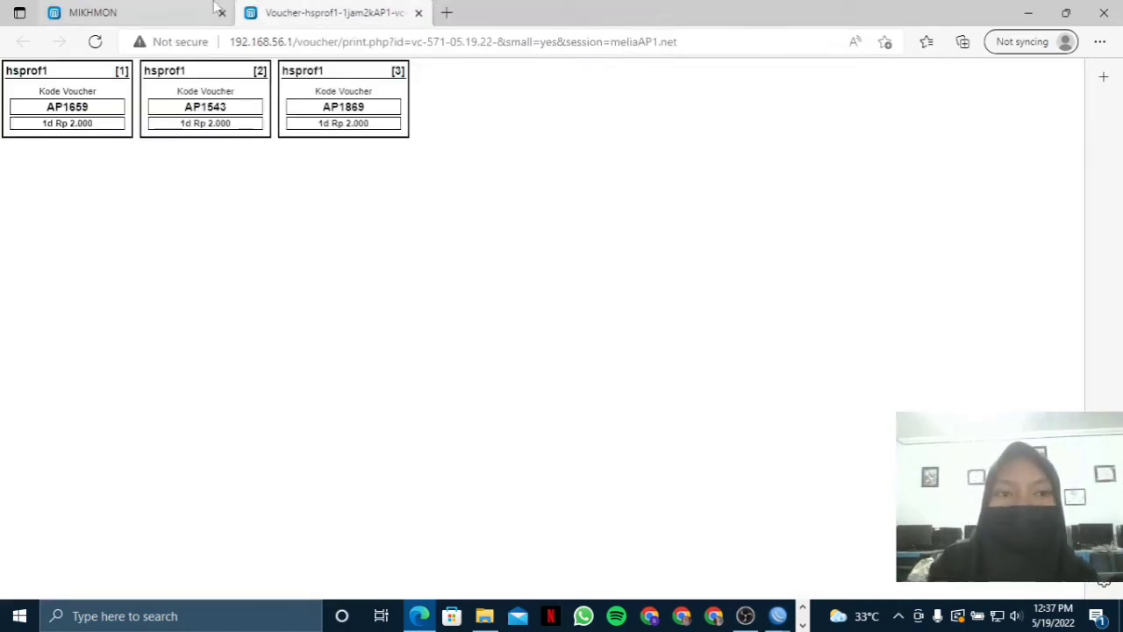
{"action": "left_click", "coordinate": [132, 12]}
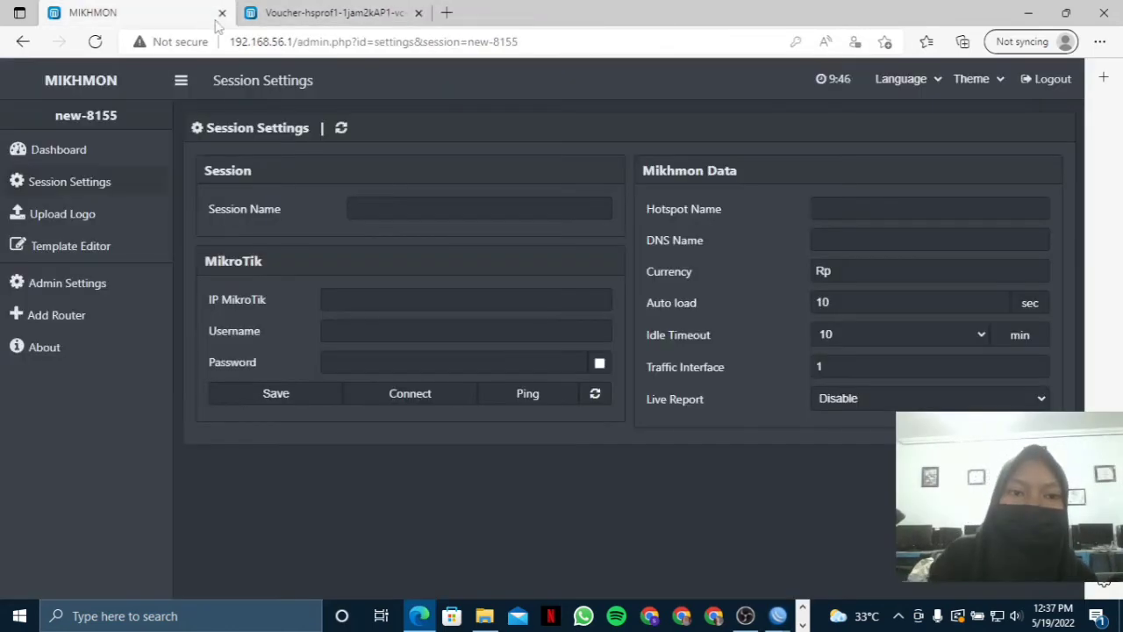
Enter meliaAP2.net as the session name, then bring WinBox forward to find the router address.
{"action": "left_click", "coordinate": [384, 212]}
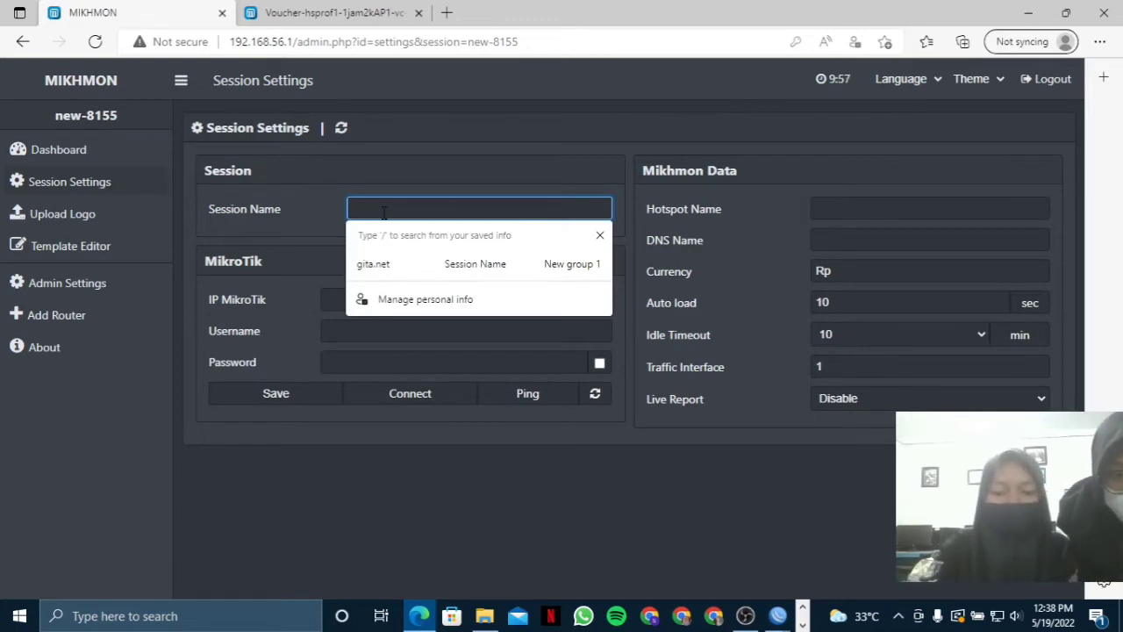
{"action": "type", "text": "melia"}
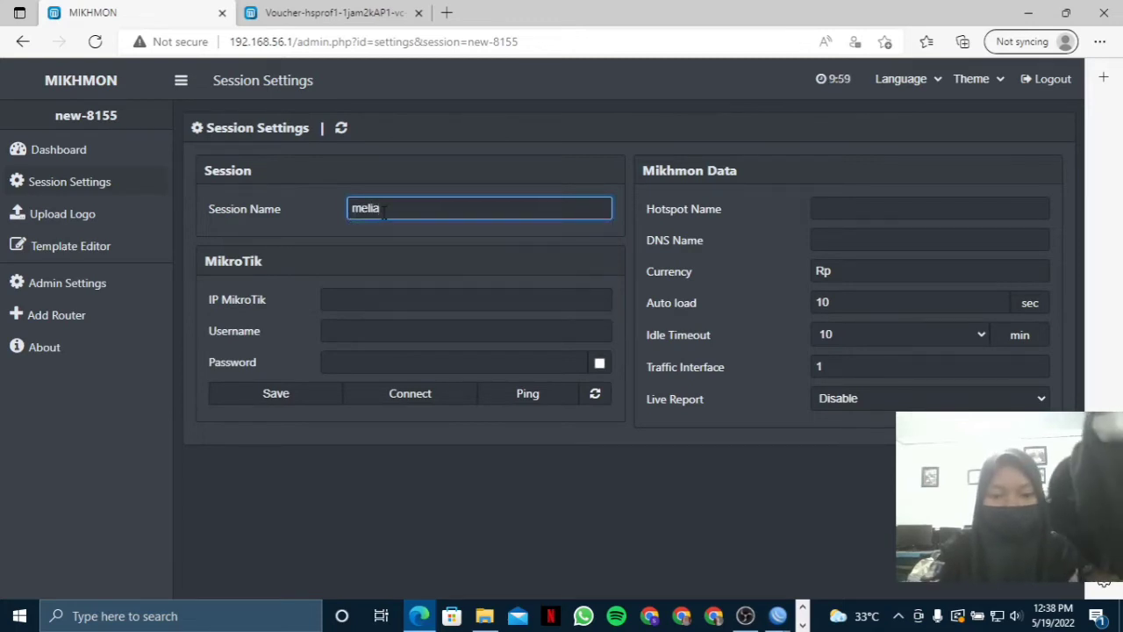
{"action": "type", "text": "AP2."}
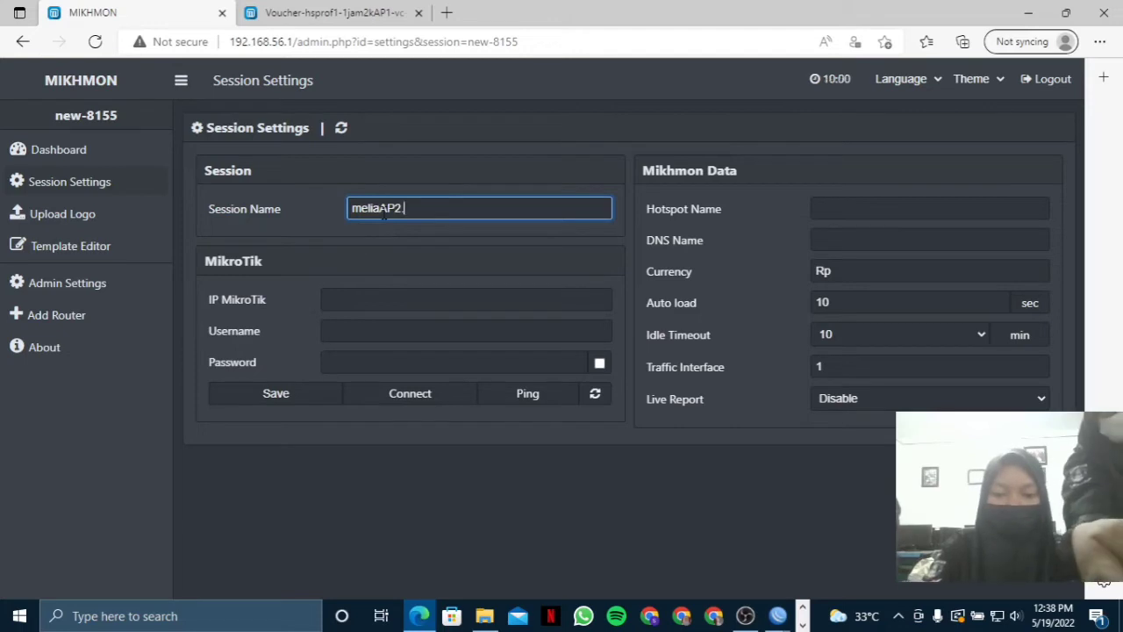
{"action": "type", "text": "net"}
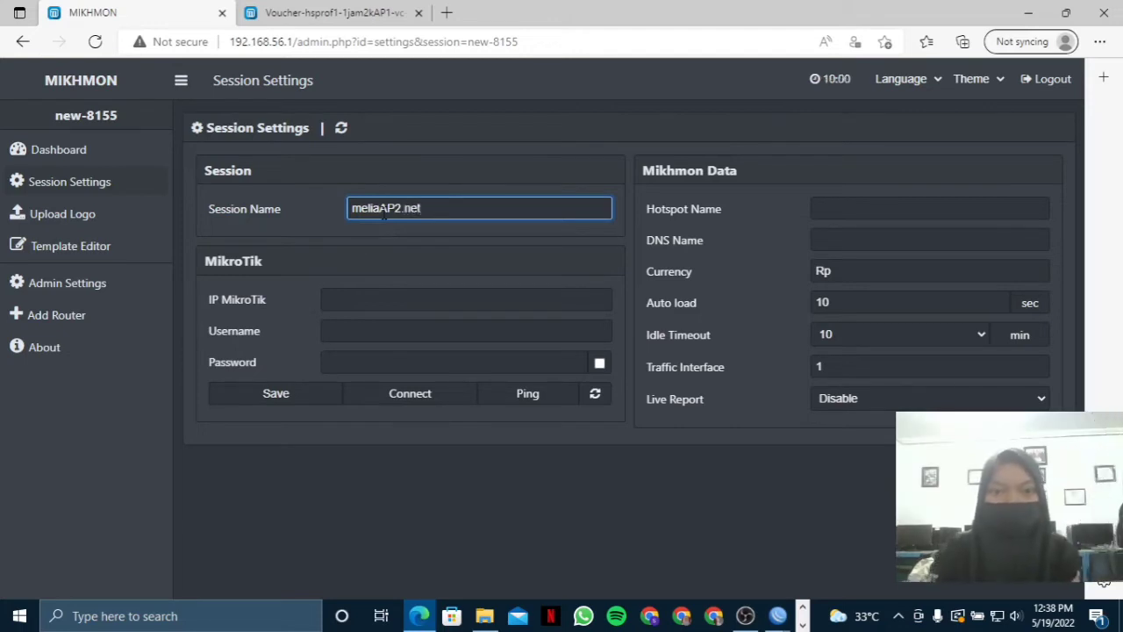
{"action": "left_click", "coordinate": [386, 299]}
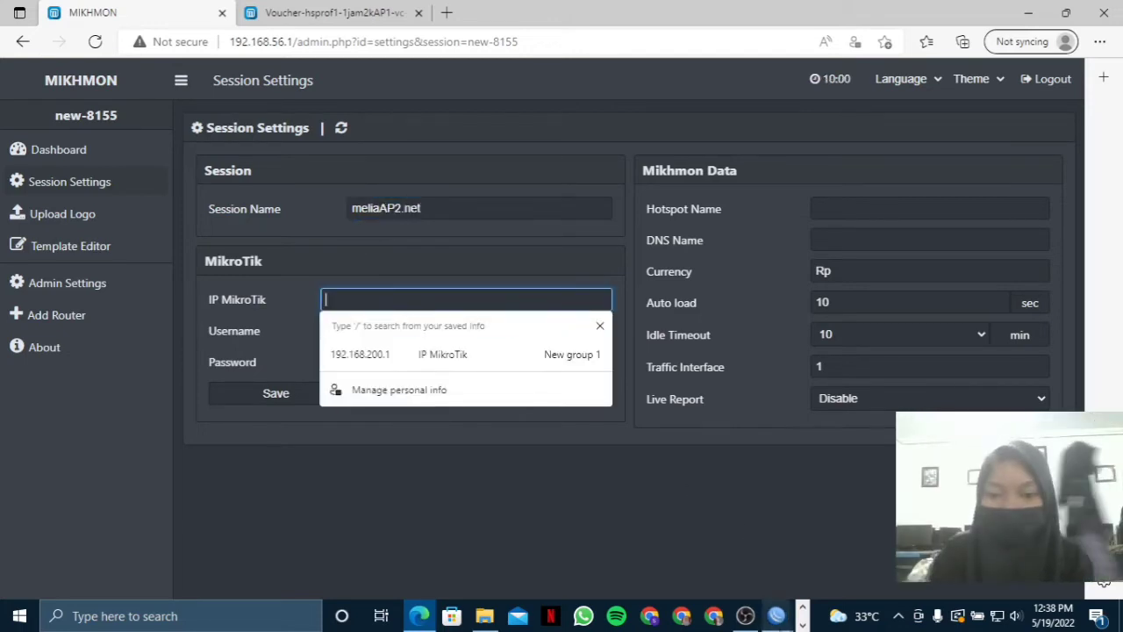
{"action": "mouse_move", "coordinate": [777, 615]}
{"action": "left_click", "coordinate": [834, 544]}
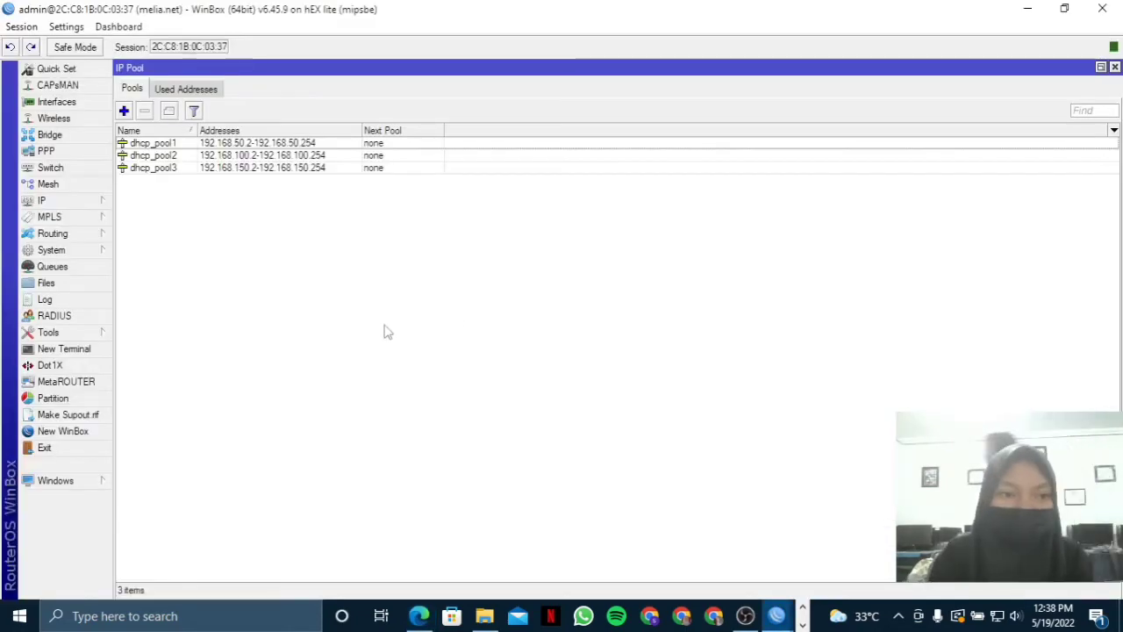
Copy hotspot address 192.168.150.1 from WinBox's hsprof2 server profile and return to Mikhmon.
{"action": "left_click", "coordinate": [1101, 67]}
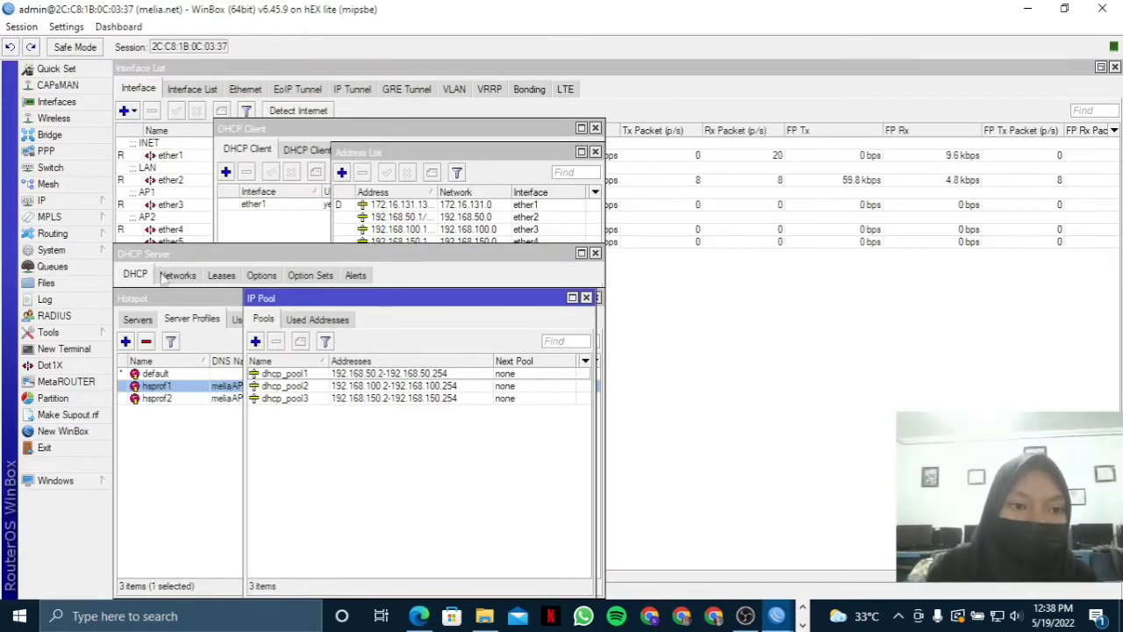
{"action": "left_click", "coordinate": [162, 307]}
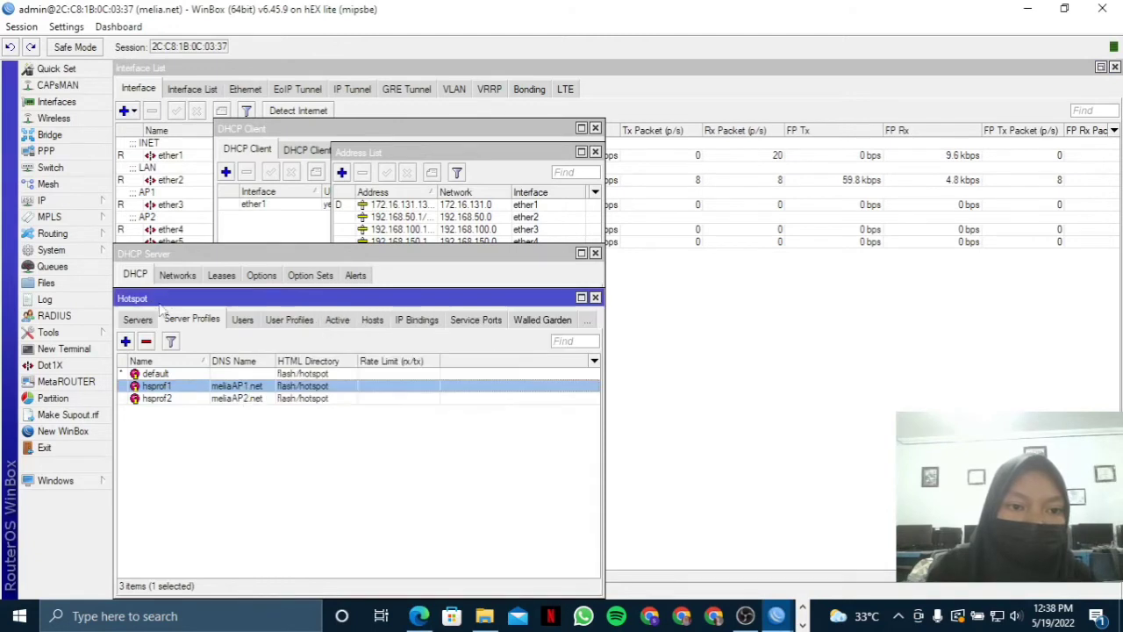
{"action": "double_click", "coordinate": [307, 399]}
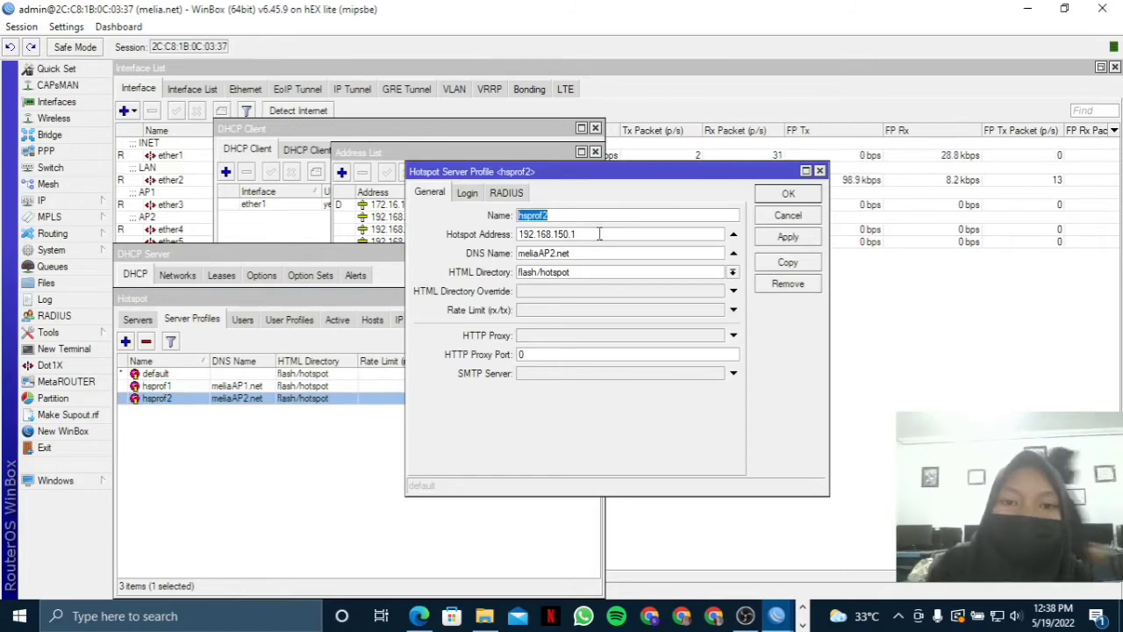
{"action": "key", "text": "Tab"}
{"action": "key", "text": "ctrl+c"}
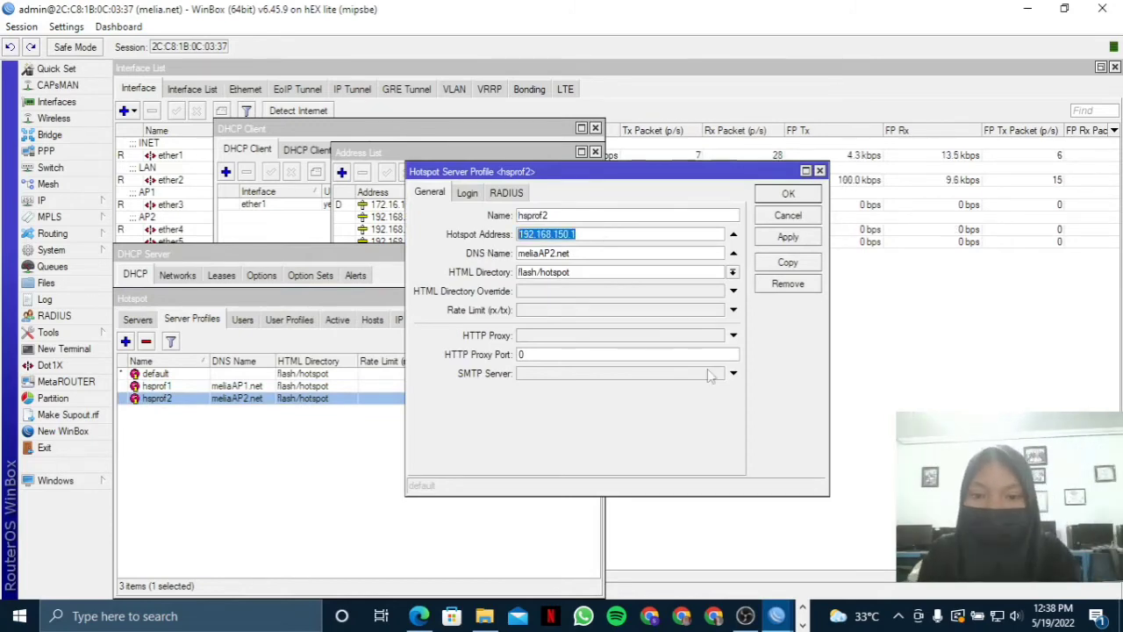
{"action": "left_click", "coordinate": [421, 544]}
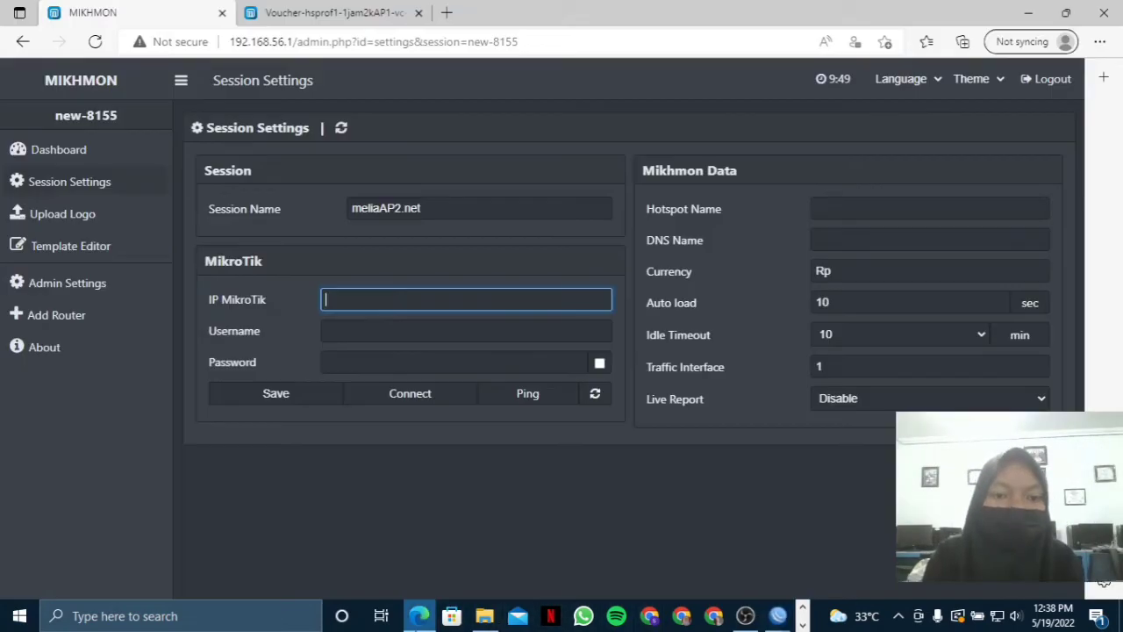
Paste 192.168.150.1 as the session's MikroTik IP address.
{"action": "key", "text": "ctrl+v"}
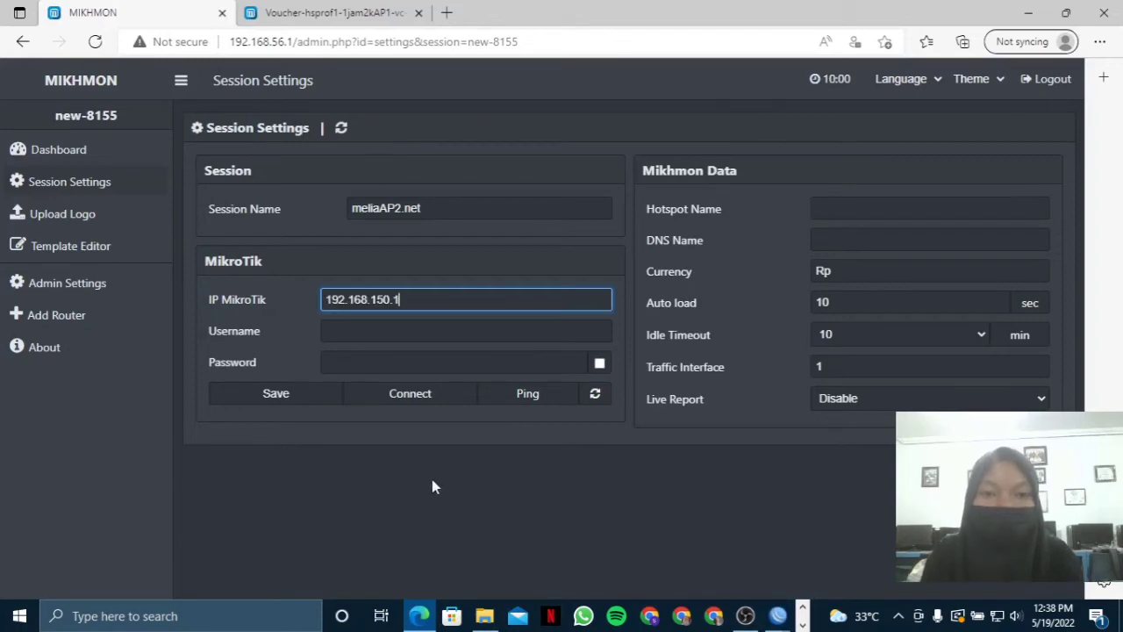
{"action": "mouse_move", "coordinate": [780, 612]}
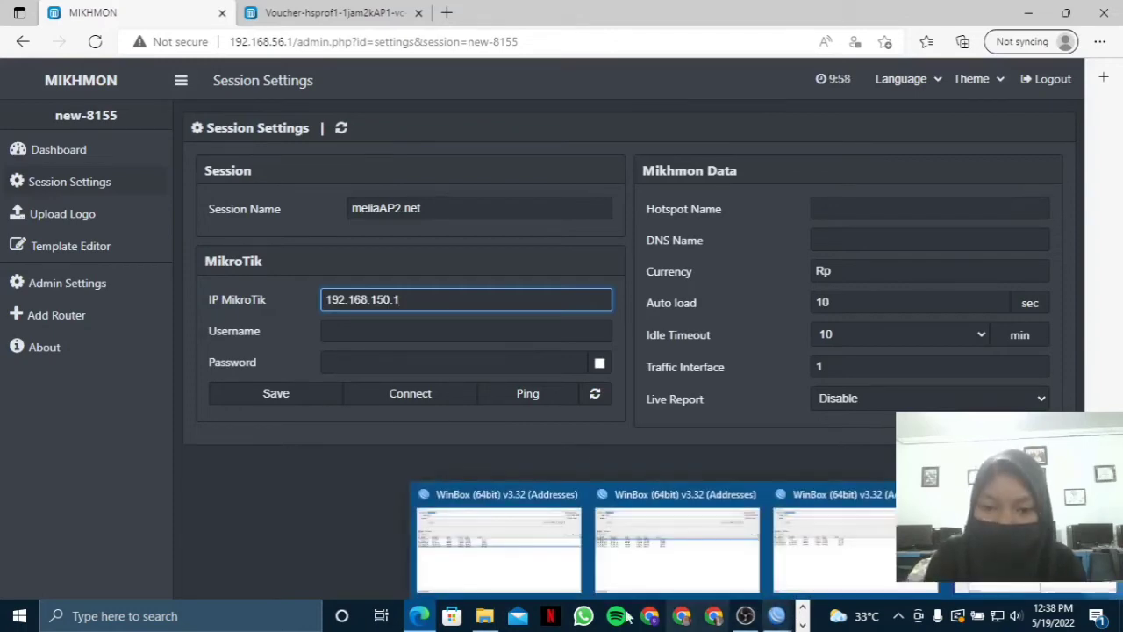
{"action": "left_click", "coordinate": [449, 569]}
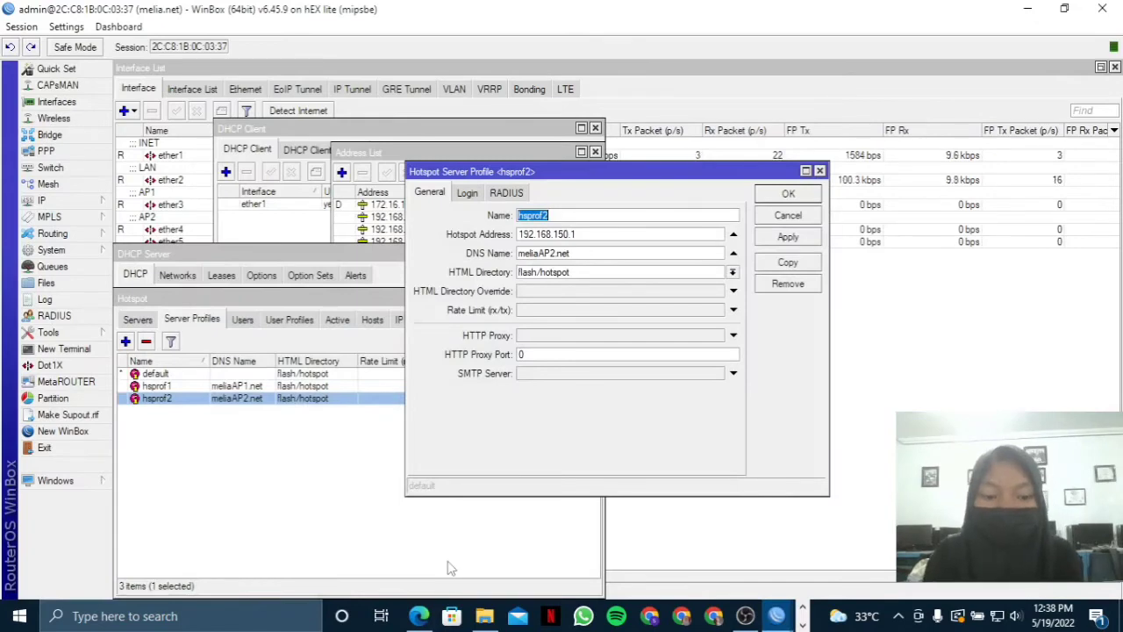
{"action": "left_click", "coordinate": [419, 616]}
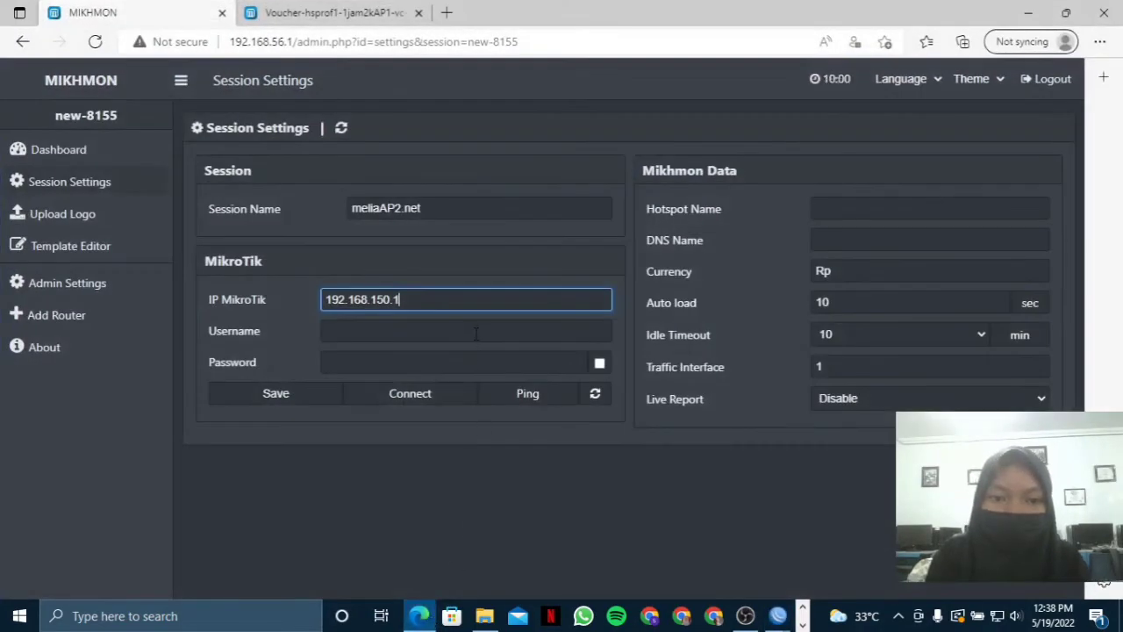
Enter router login username mikhmon and its password.
{"action": "left_click", "coordinate": [476, 333]}
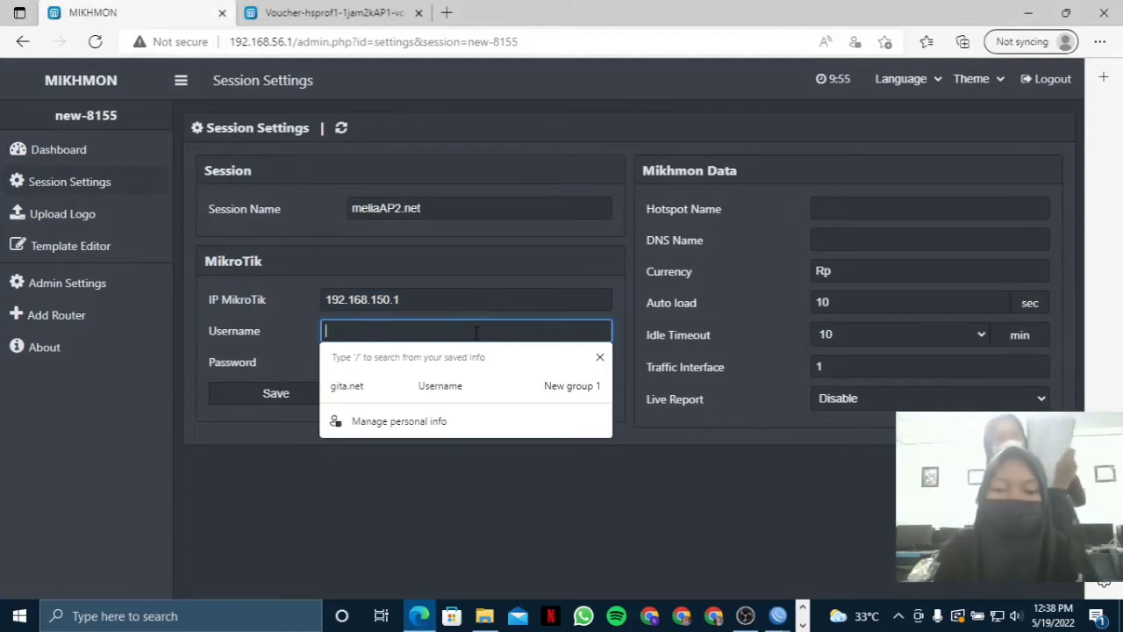
{"action": "type", "text": "mik"}
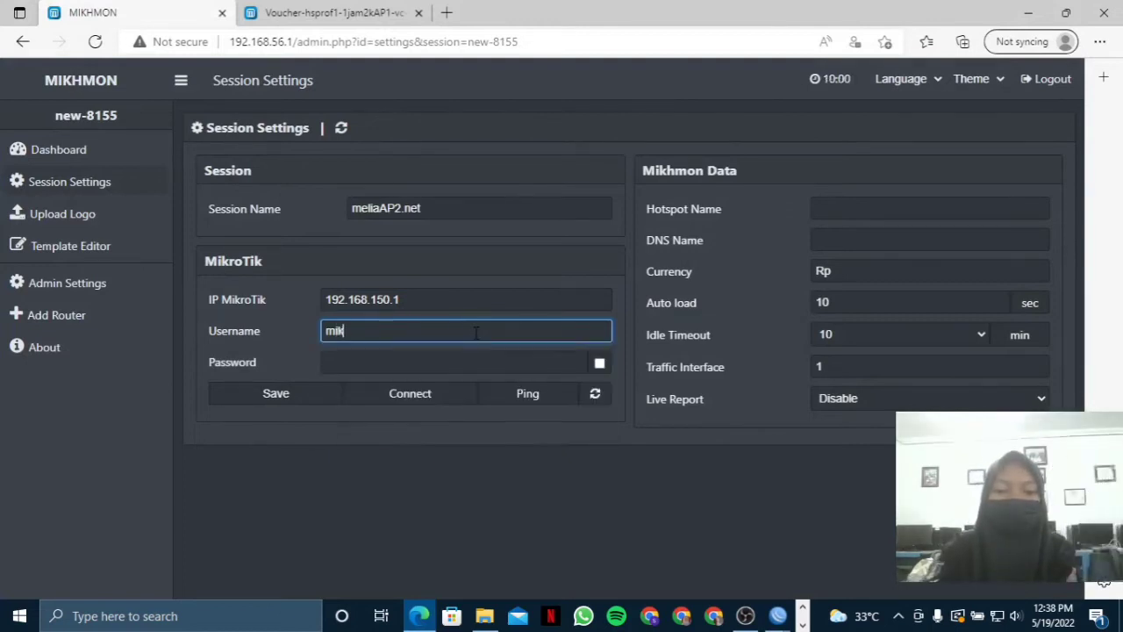
{"action": "type", "text": "hmon"}
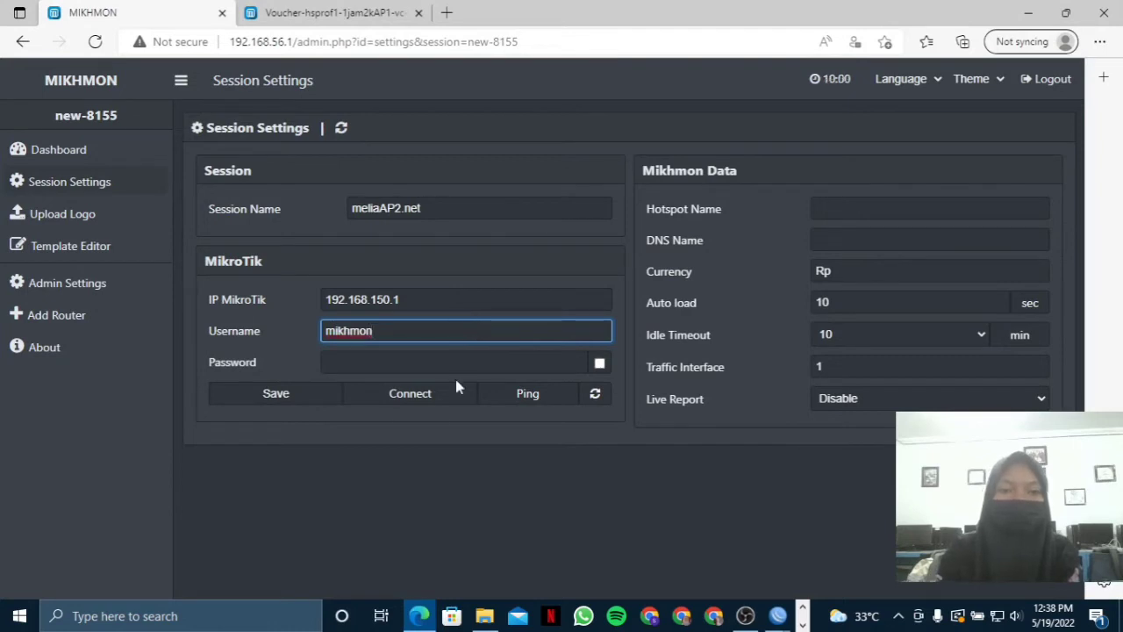
{"action": "left_click", "coordinate": [472, 369]}
{"action": "type", "text": "1"}
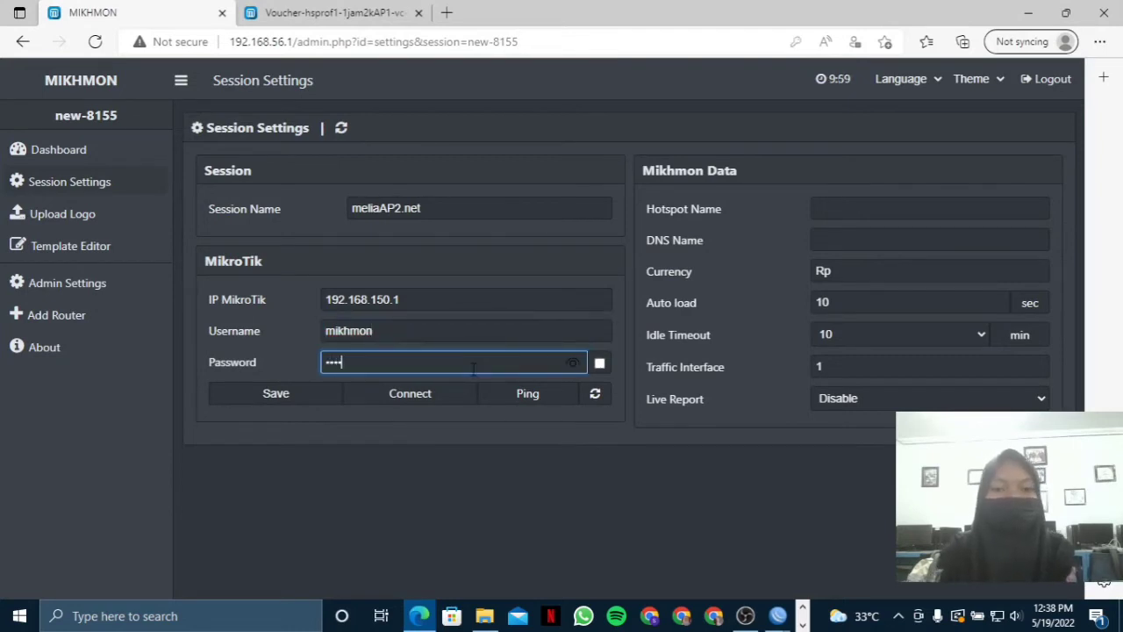
{"action": "left_click", "coordinate": [843, 207]}
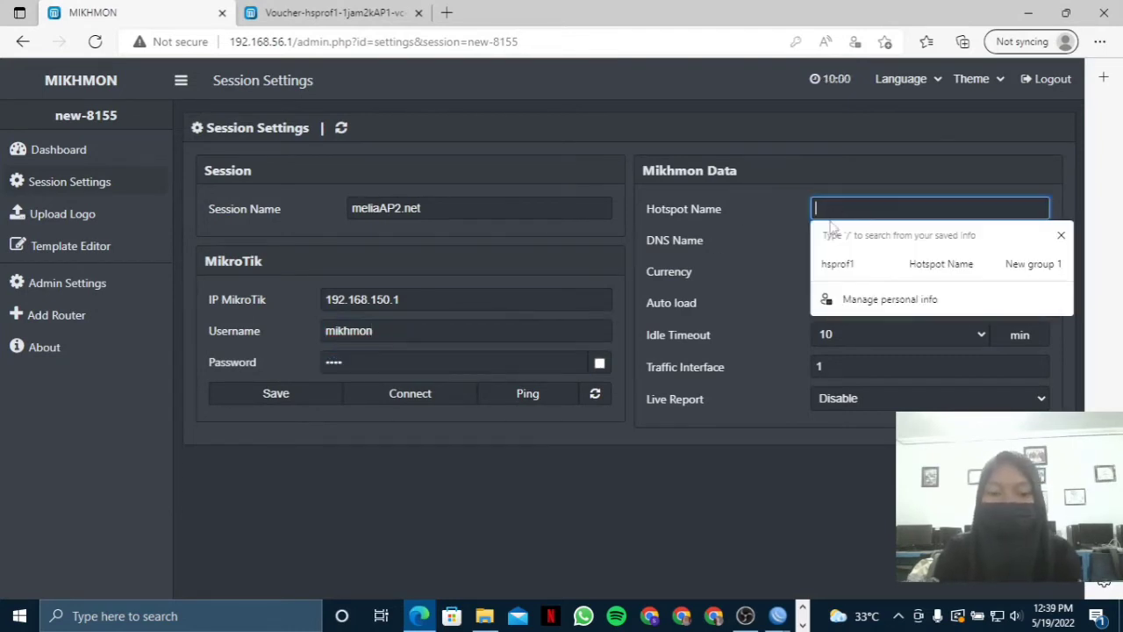
Set hotspot name hsprof2 and DNS name meliaAP2.net, copied from the WinBox profile.
{"action": "type", "text": "hsprof2"}
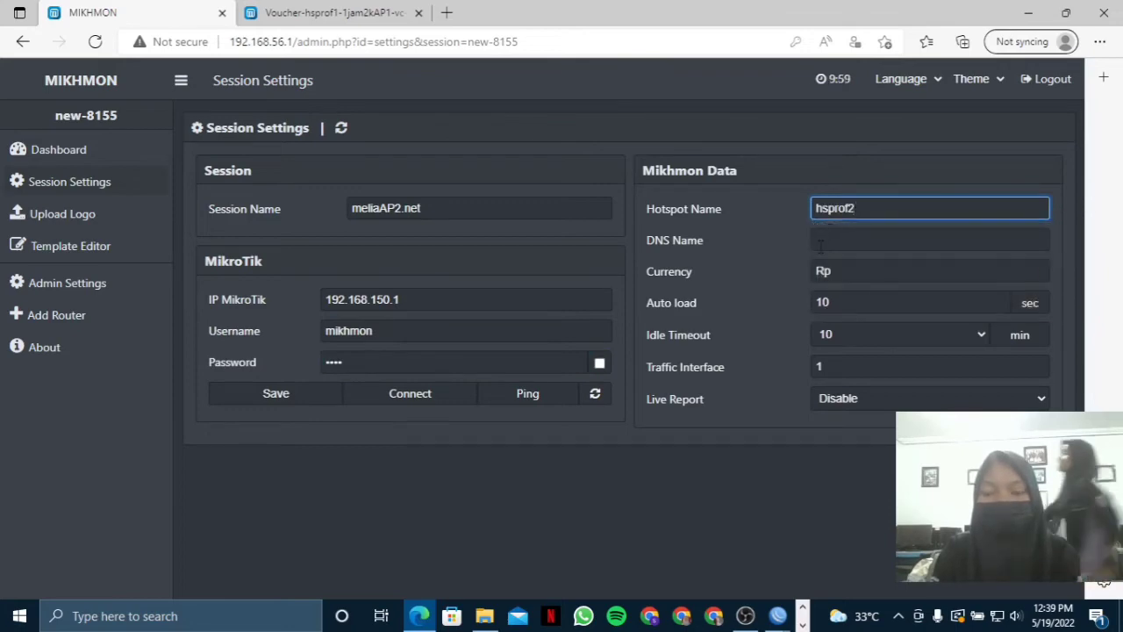
{"action": "left_click", "coordinate": [777, 615]}
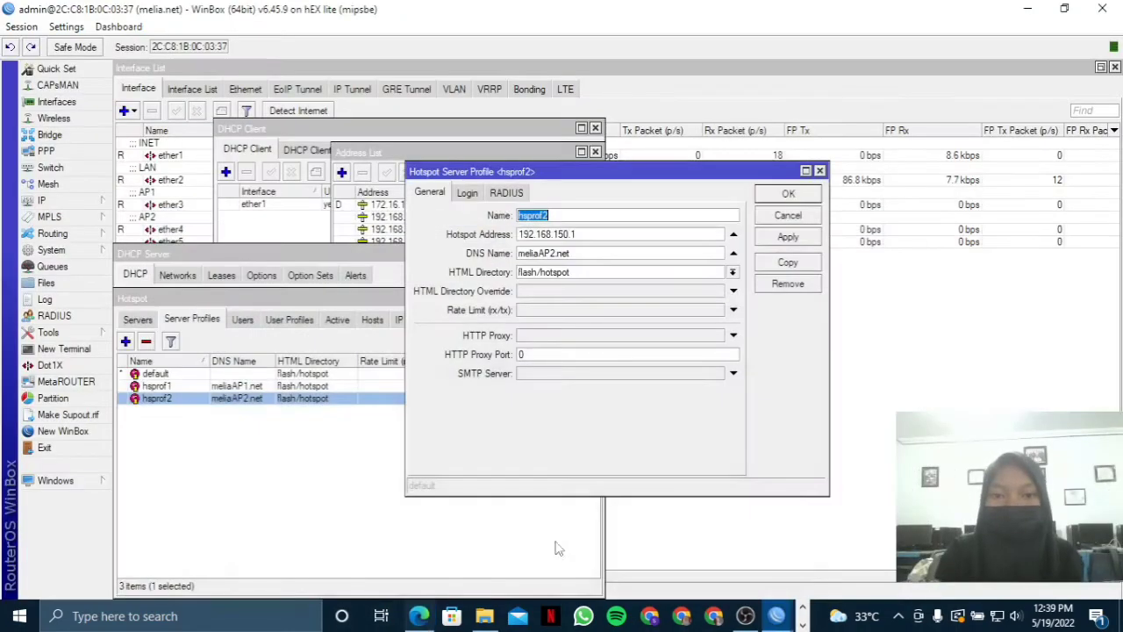
{"action": "left_click_drag", "start_coordinate": [604, 252], "coordinate": [494, 266]}
{"action": "key", "text": "ctrl+c"}
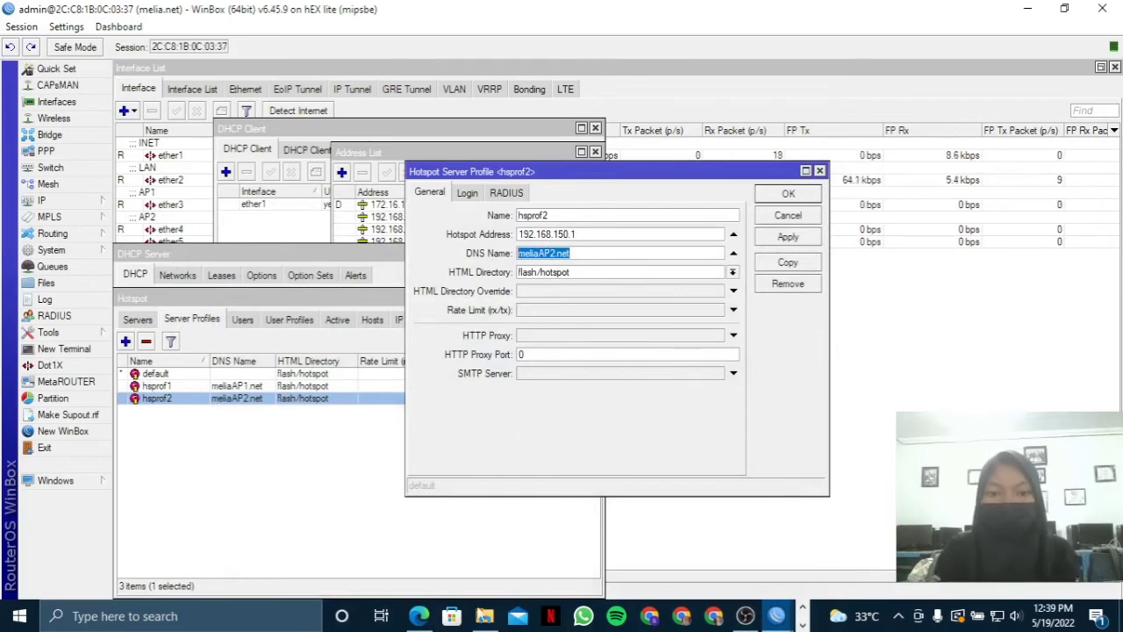
{"action": "left_click", "coordinate": [418, 615]}
{"action": "left_click", "coordinate": [846, 239]}
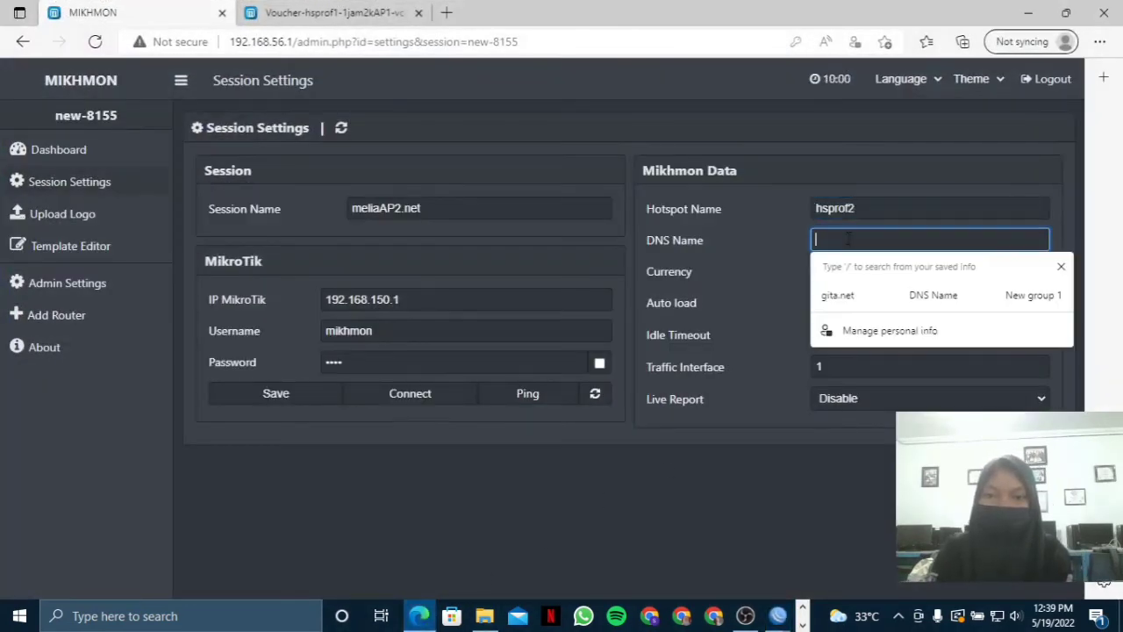
{"action": "key", "text": "ctrl+v"}
Save the session, ping and connect to the router, and open Add User Profile.
{"action": "left_click", "coordinate": [309, 397]}
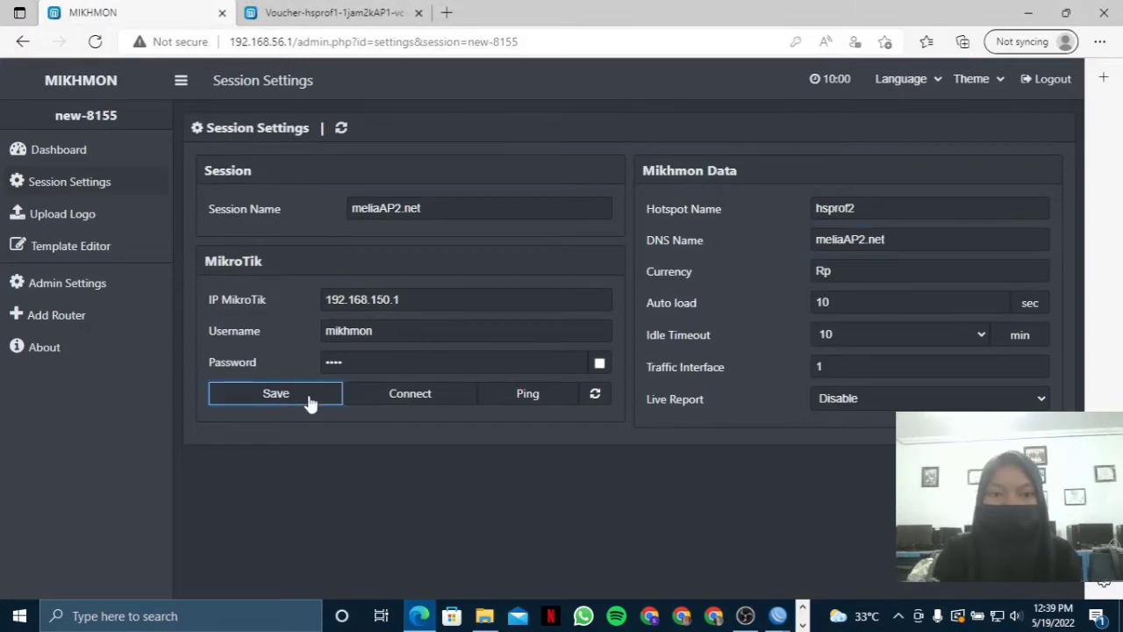
{"action": "left_click", "coordinate": [509, 397]}
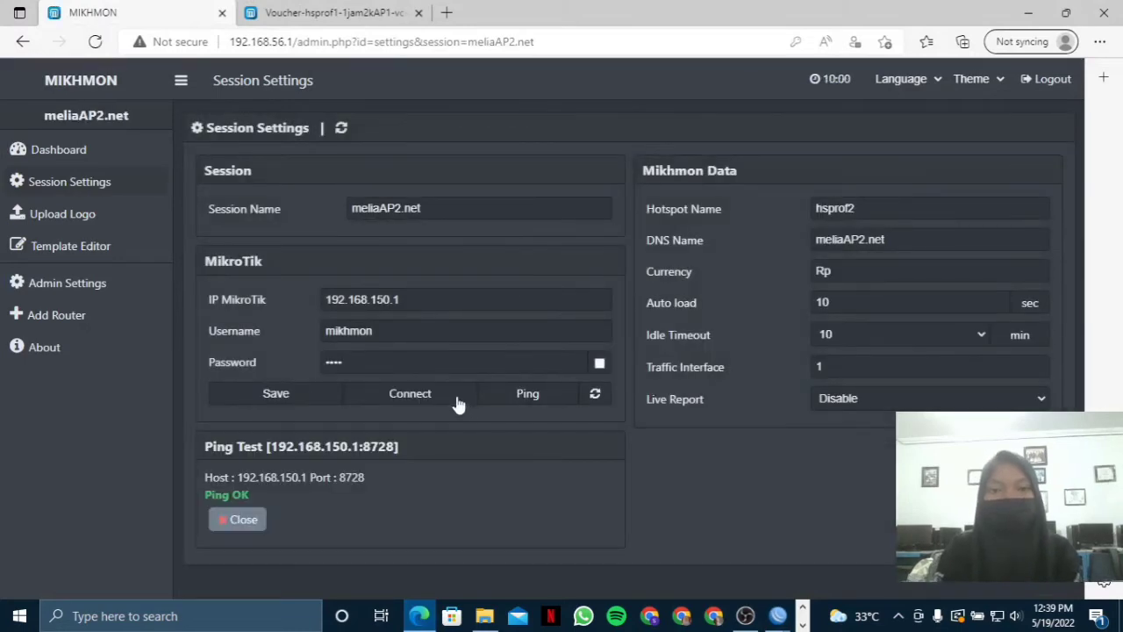
{"action": "left_click", "coordinate": [421, 397]}
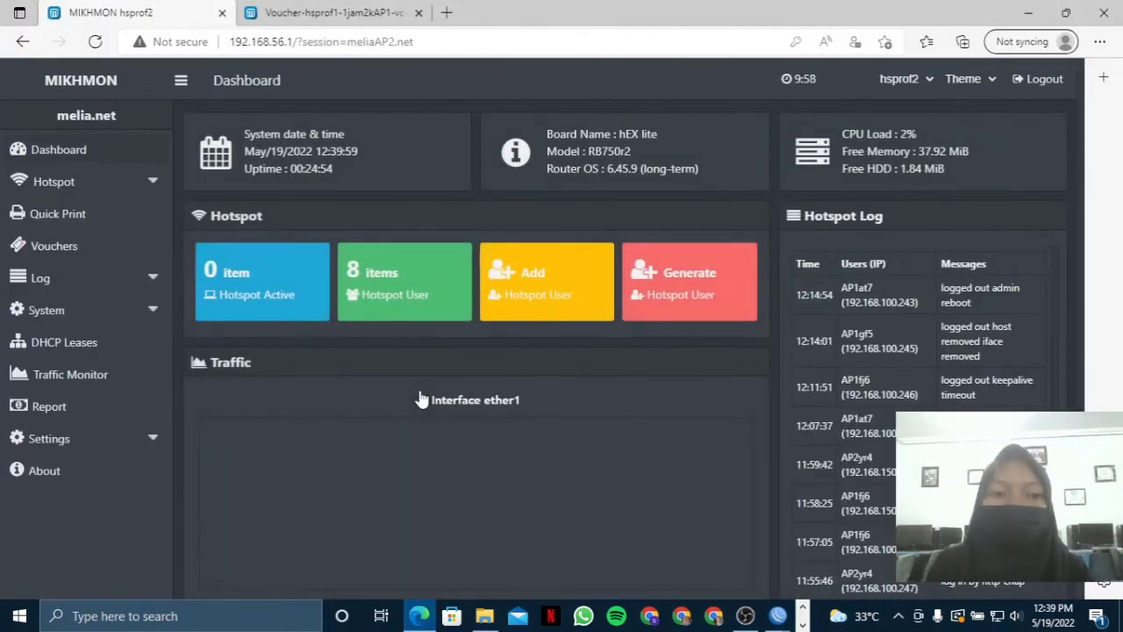
{"action": "left_click", "coordinate": [54, 182]}
{"action": "left_click", "coordinate": [70, 246]}
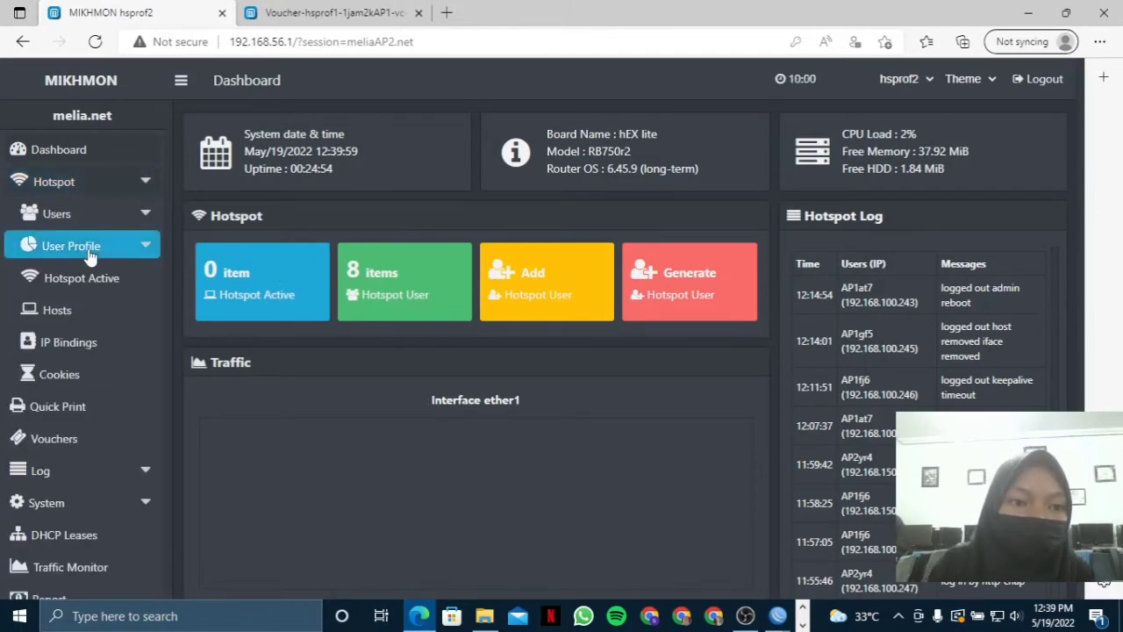
{"action": "left_click", "coordinate": [110, 308]}
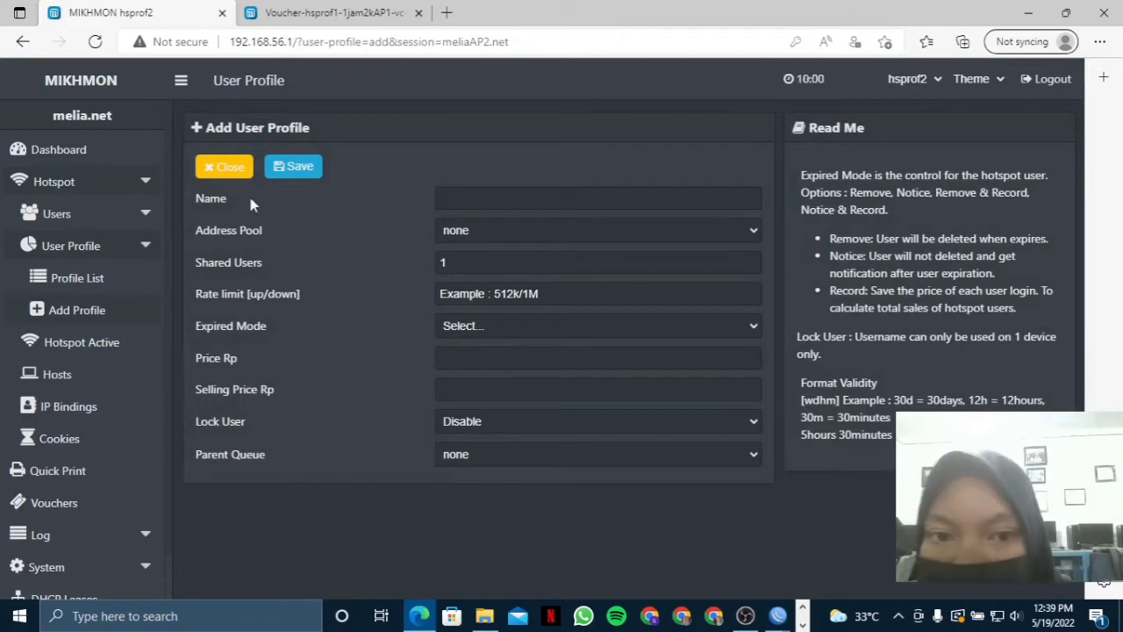
Type 1jam2k as the new profile name, dismiss the suggestions, and switch to WinBox.
{"action": "left_click", "coordinate": [526, 196]}
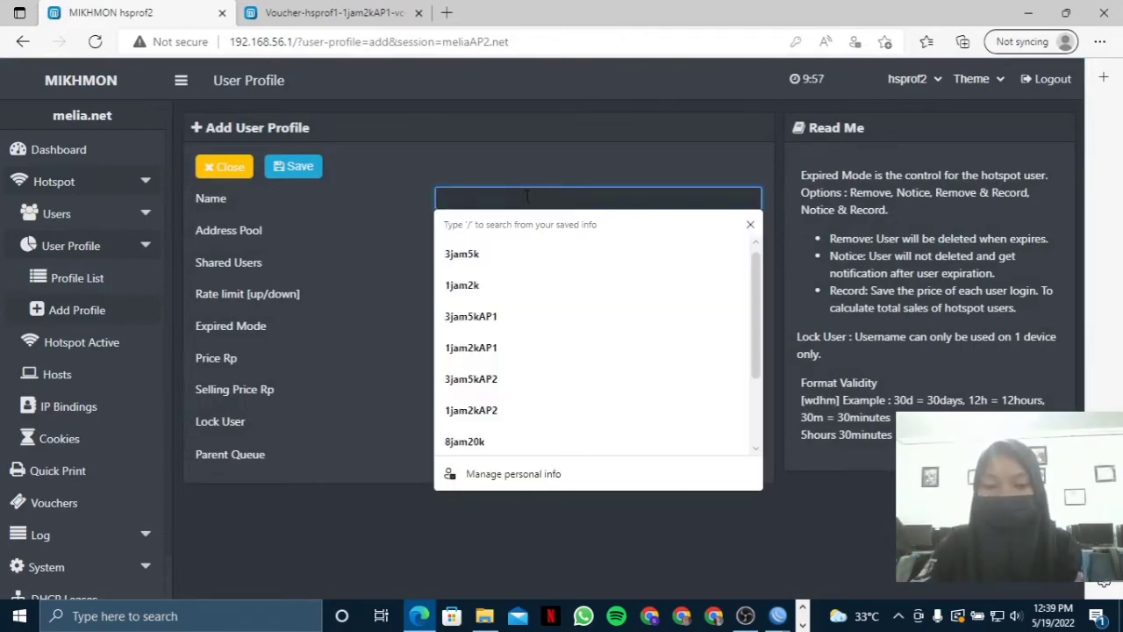
{"action": "type", "text": "1jam2k"}
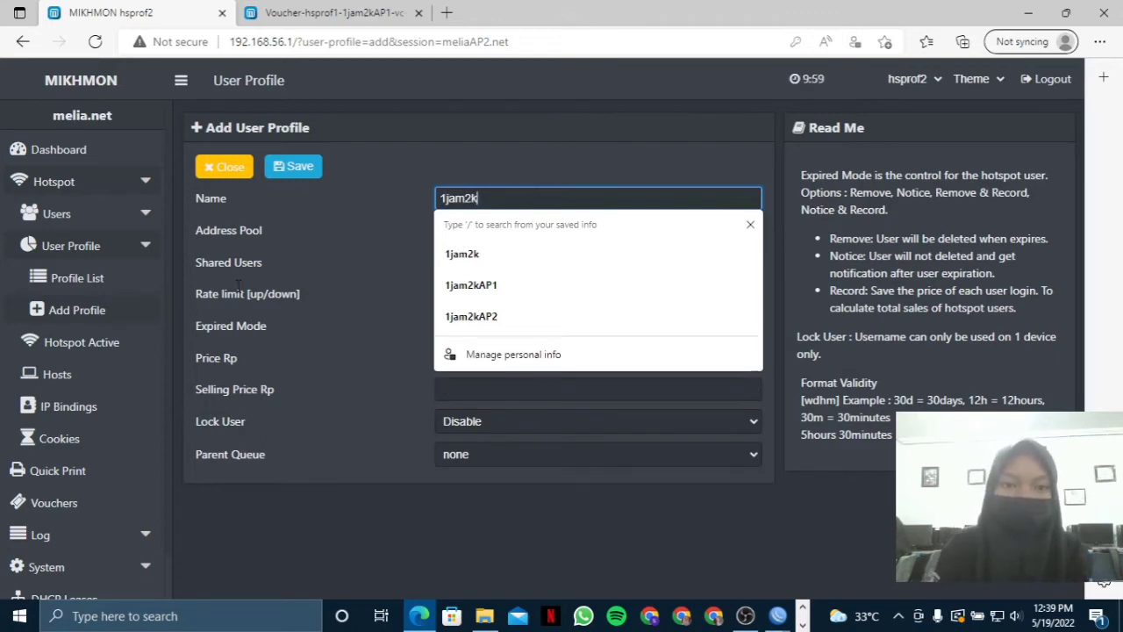
{"action": "left_click", "coordinate": [474, 254]}
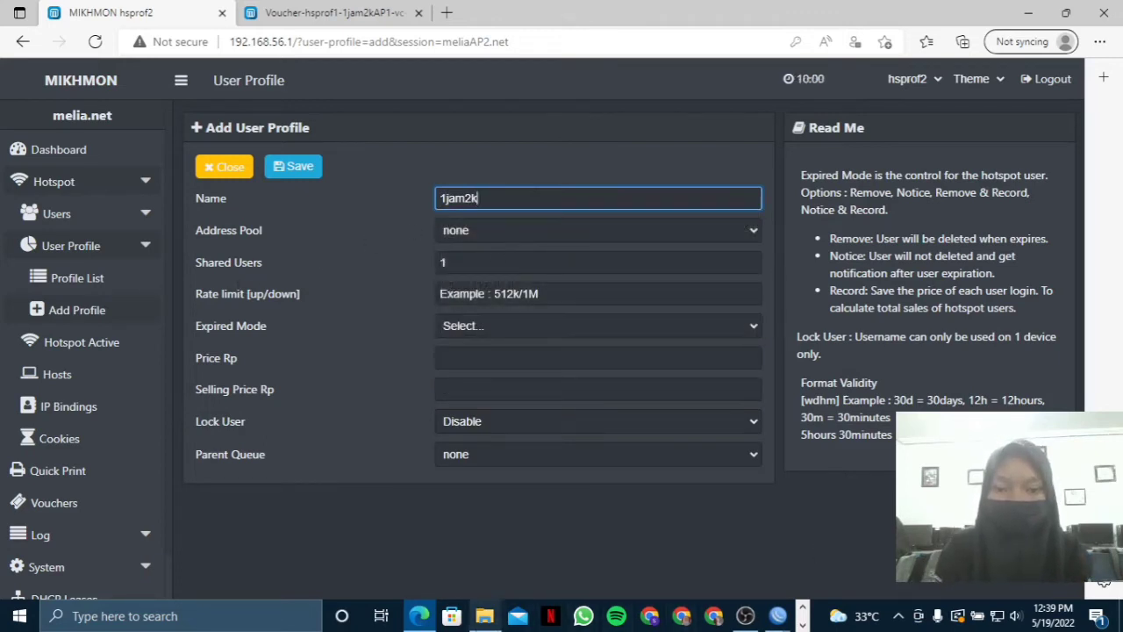
{"action": "left_click", "coordinate": [421, 616]}
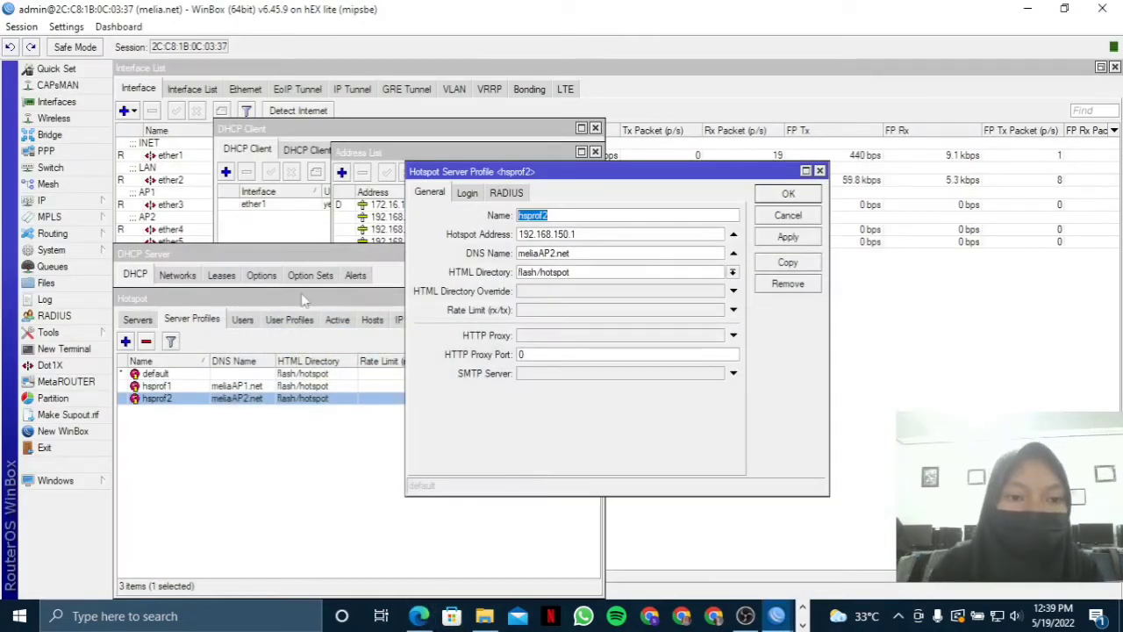
Close WinBox's hsprof2 profile and open IP > Pool to see dhcp_pool3 is 192.168.150.2-192.168.150.254.
{"action": "left_click", "coordinate": [321, 254]}
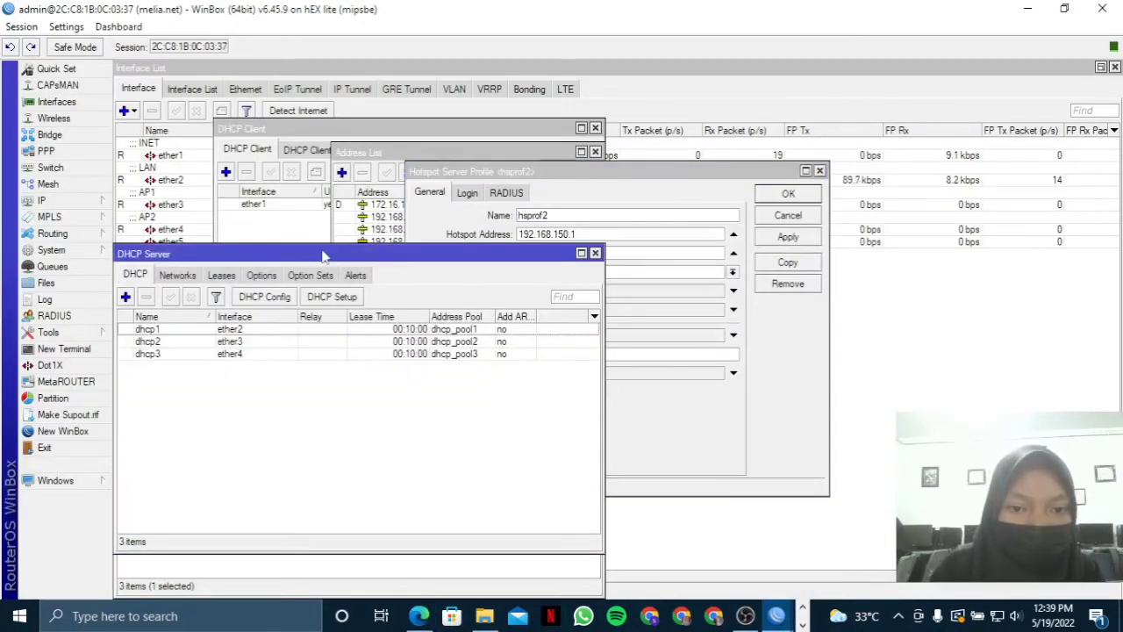
{"action": "left_click", "coordinate": [453, 188]}
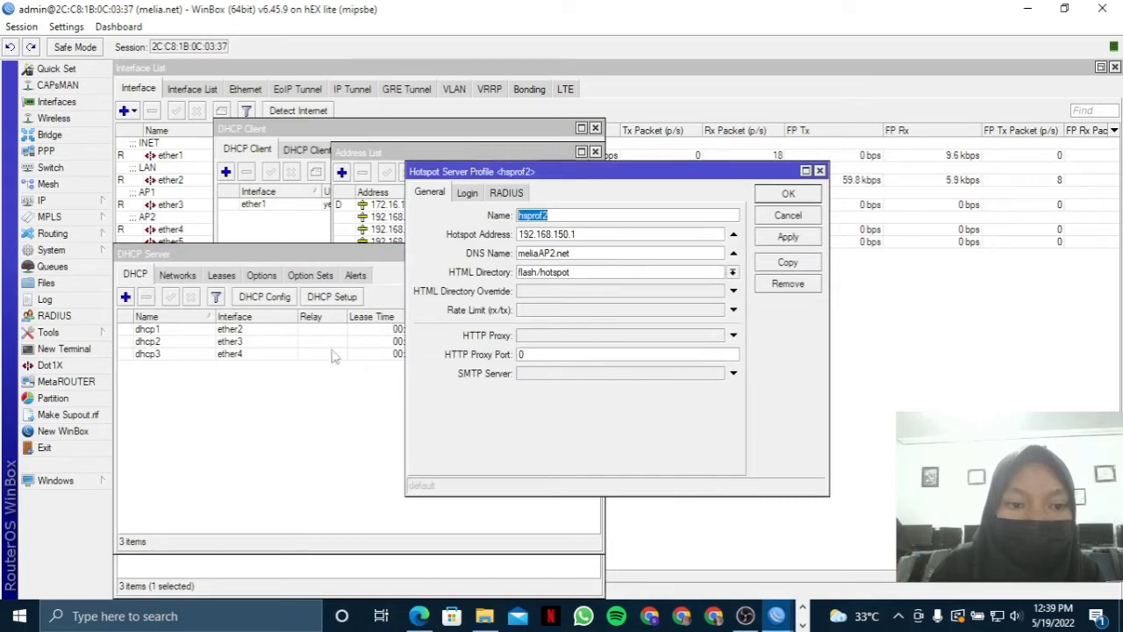
{"action": "left_click", "coordinate": [190, 580]}
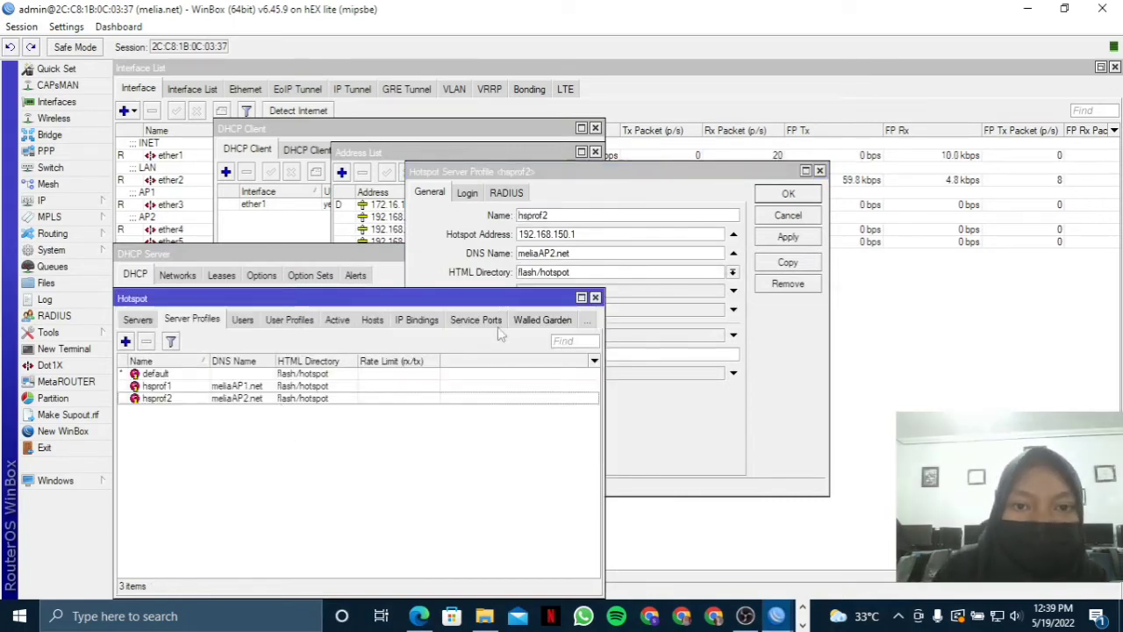
{"action": "left_click", "coordinate": [544, 168]}
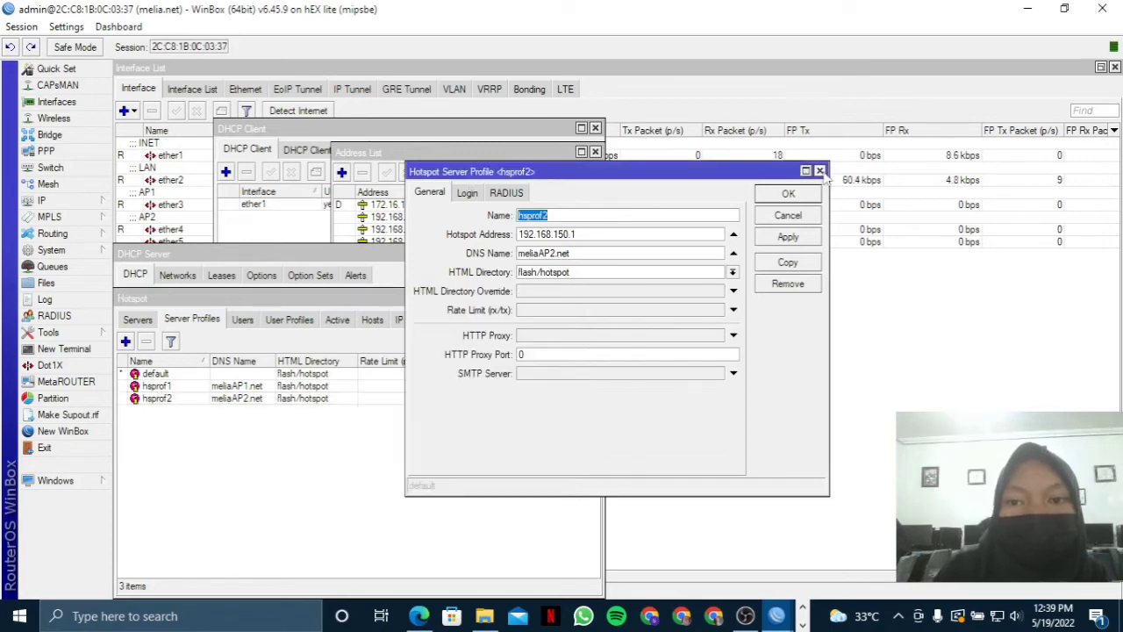
{"action": "left_click", "coordinate": [819, 170]}
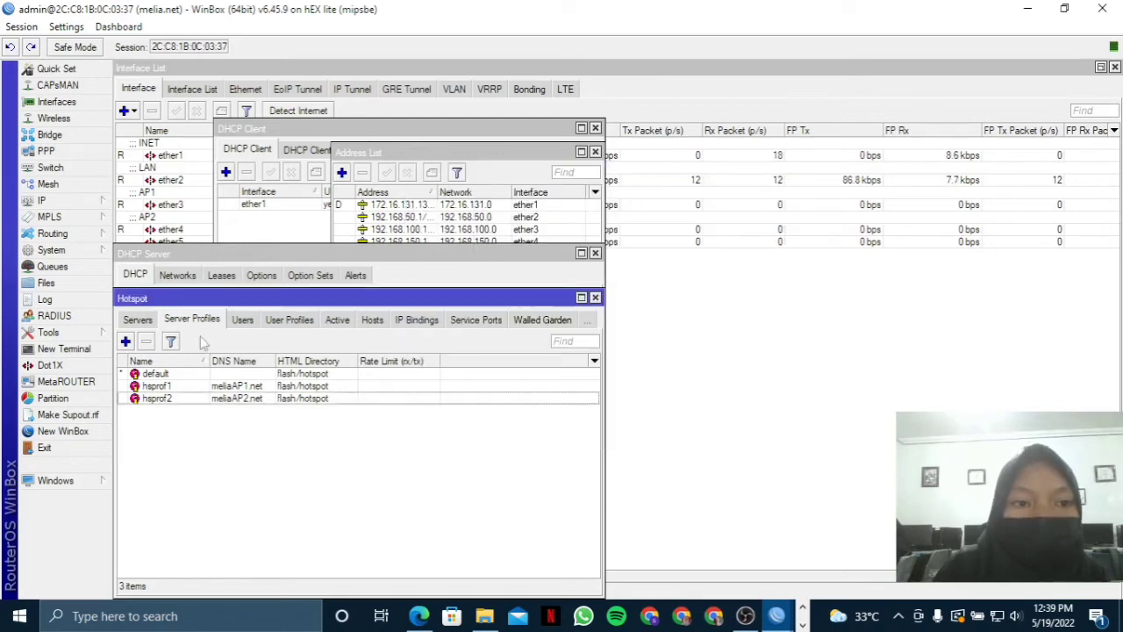
{"action": "left_click", "coordinate": [63, 201]}
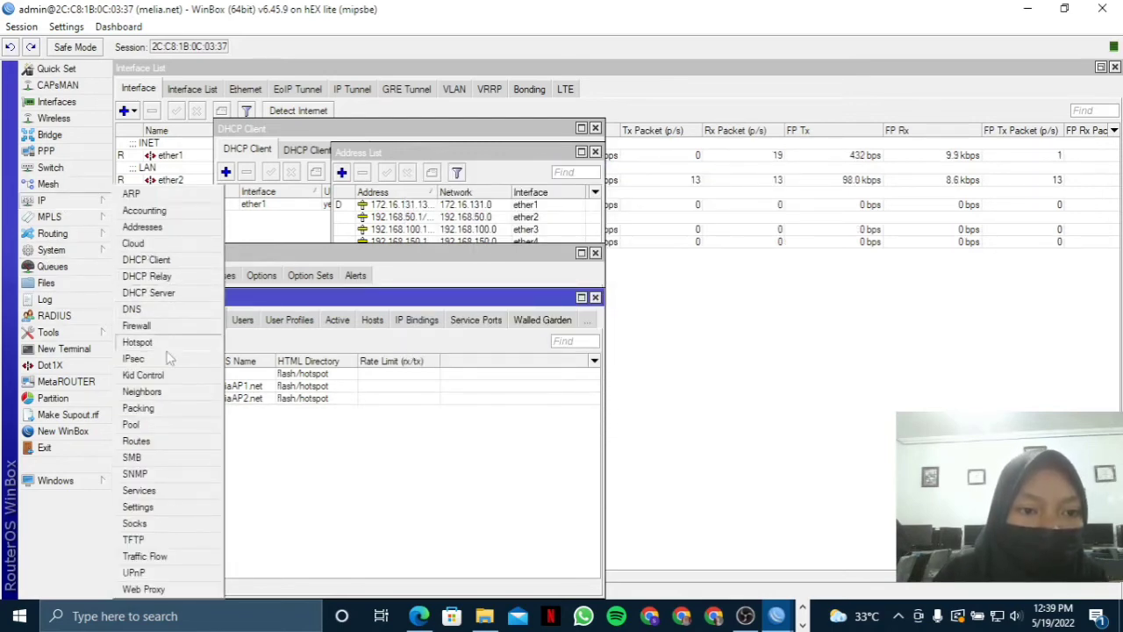
{"action": "left_click", "coordinate": [148, 425]}
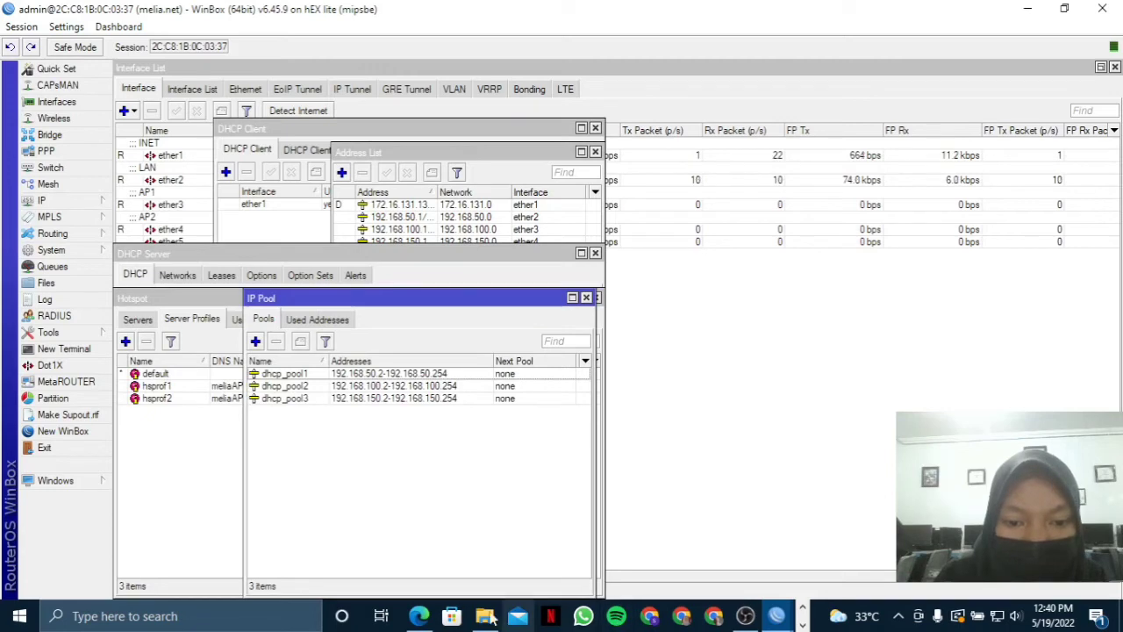
{"action": "left_click", "coordinate": [419, 616]}
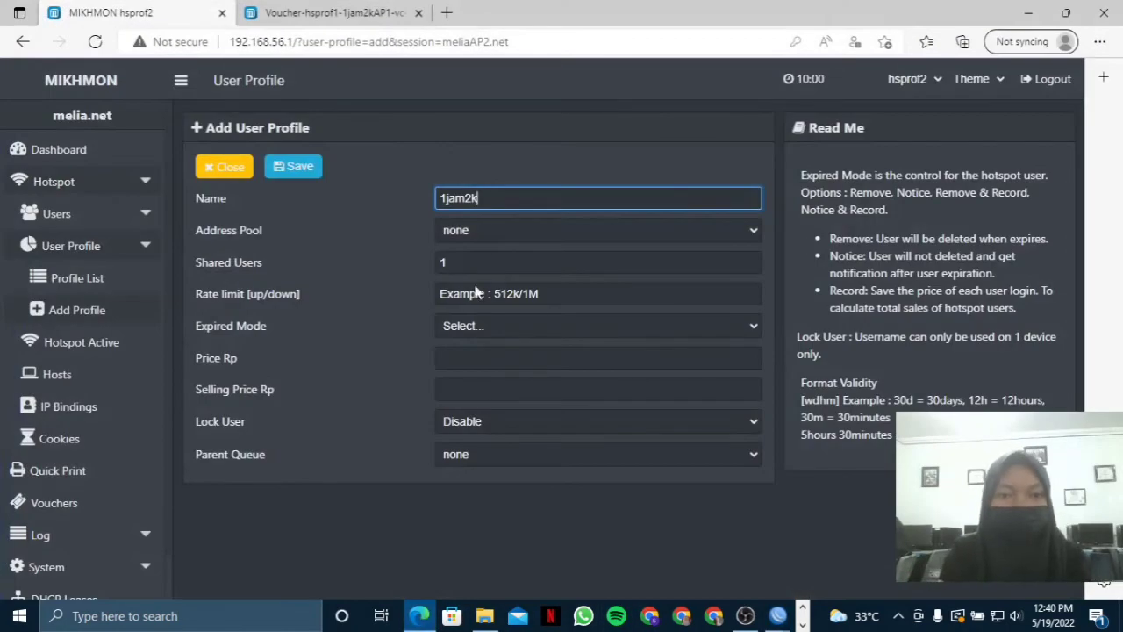
Set address pool dhcp_pool3, 5 shared users and rate limit 1M/1M.
{"action": "left_click", "coordinate": [497, 234]}
{"action": "left_click", "coordinate": [487, 299]}
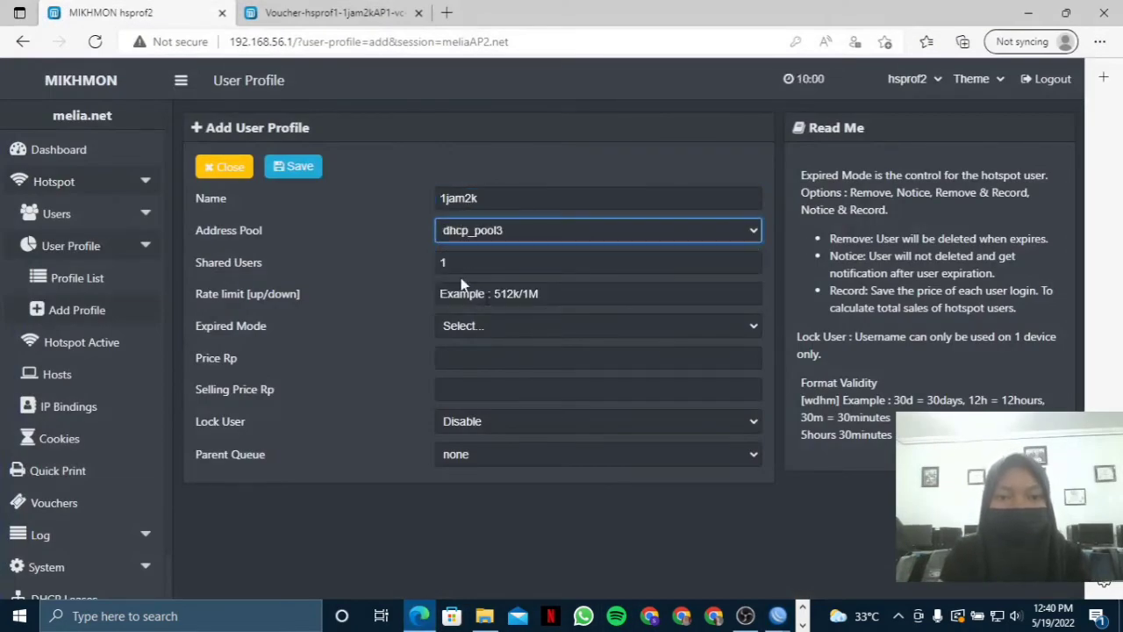
{"action": "left_click", "coordinate": [478, 265]}
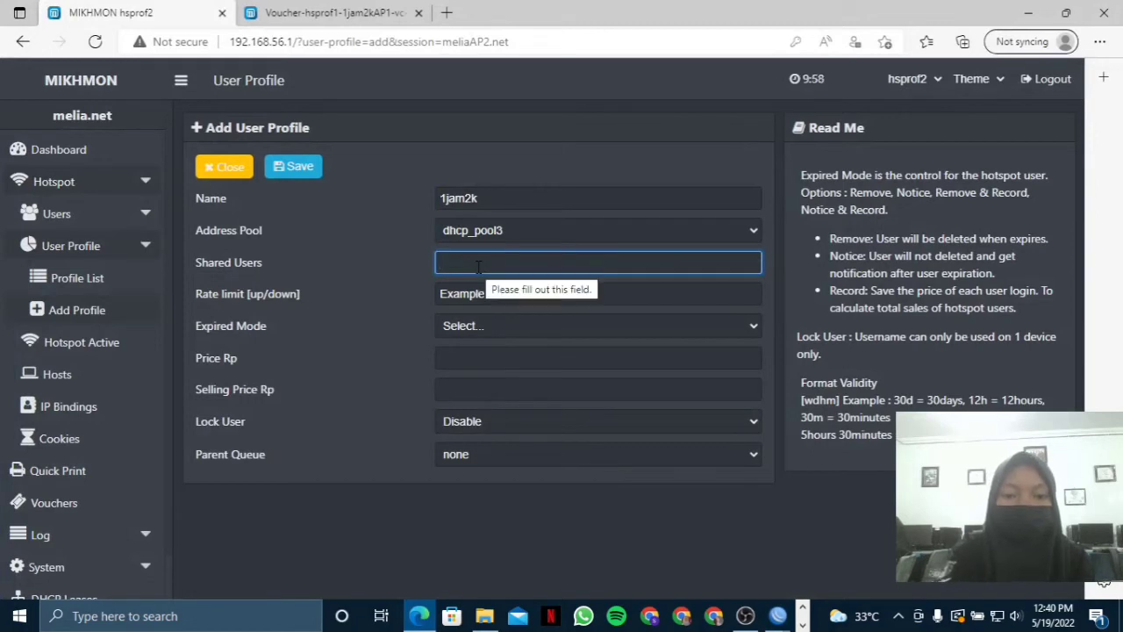
{"action": "type", "text": "5"}
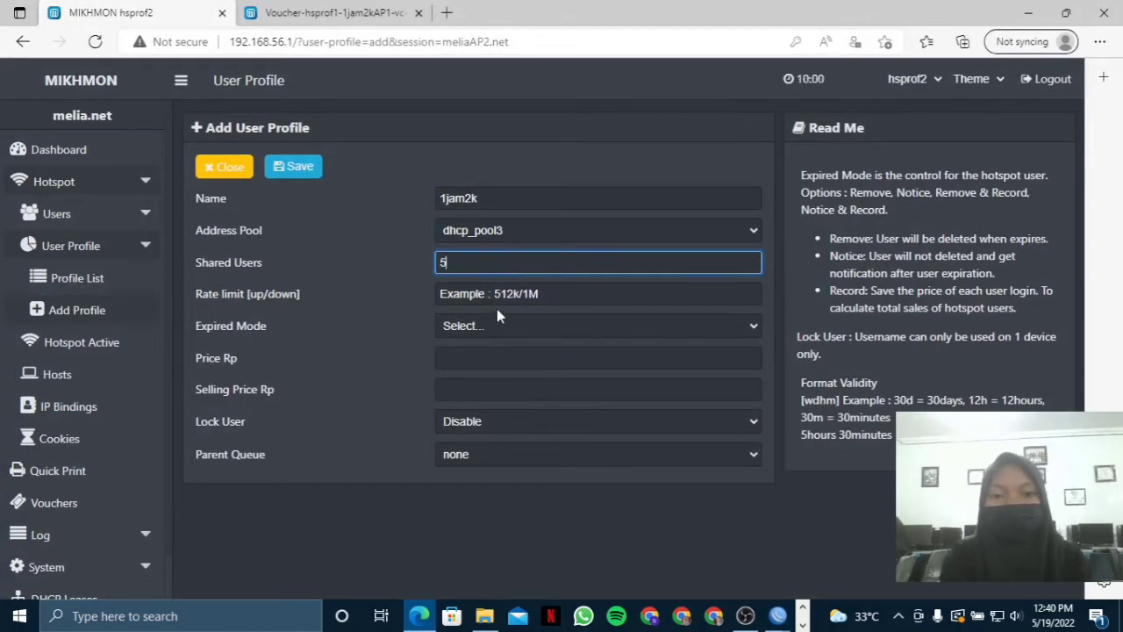
{"action": "left_click", "coordinate": [498, 303]}
{"action": "type", "text": "1M"}
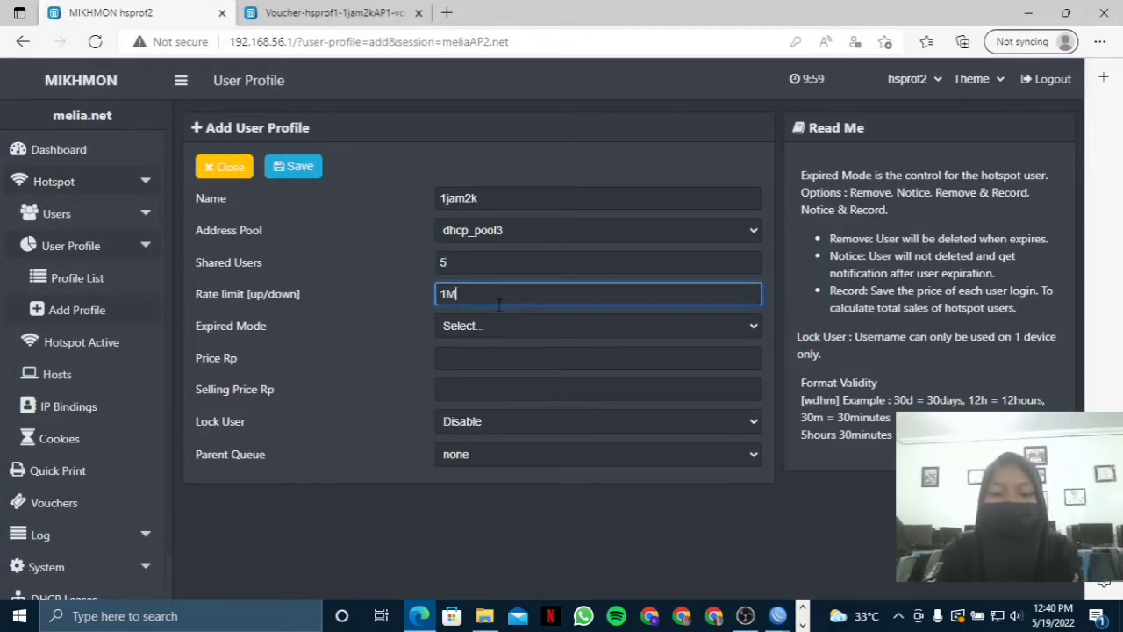
{"action": "type", "text": "/1M"}
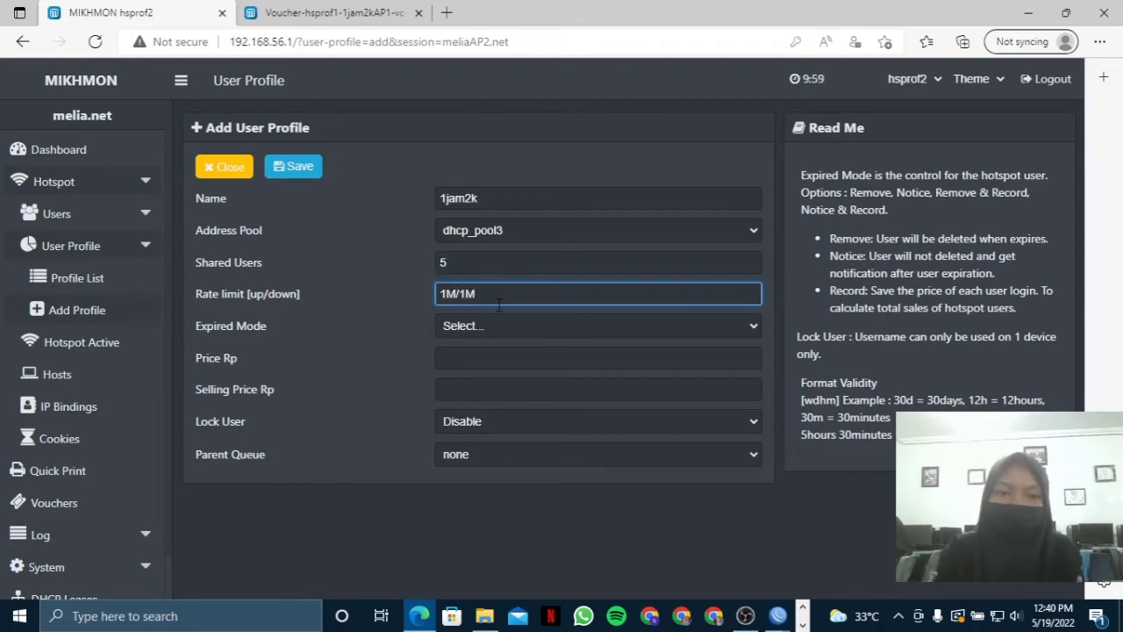
Set expiry Remove, validity 1d, price and selling price 2000, lock user Enable, and save.
{"action": "left_click", "coordinate": [469, 331]}
{"action": "left_click", "coordinate": [451, 373]}
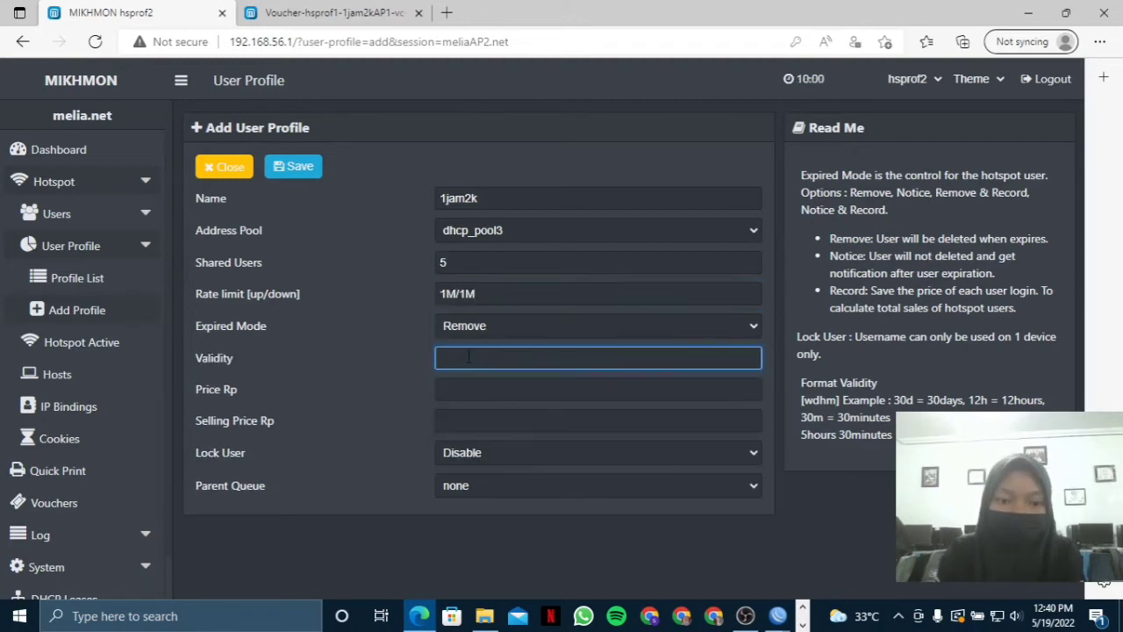
{"action": "type", "text": "1d"}
{"action": "left_click", "coordinate": [465, 392]}
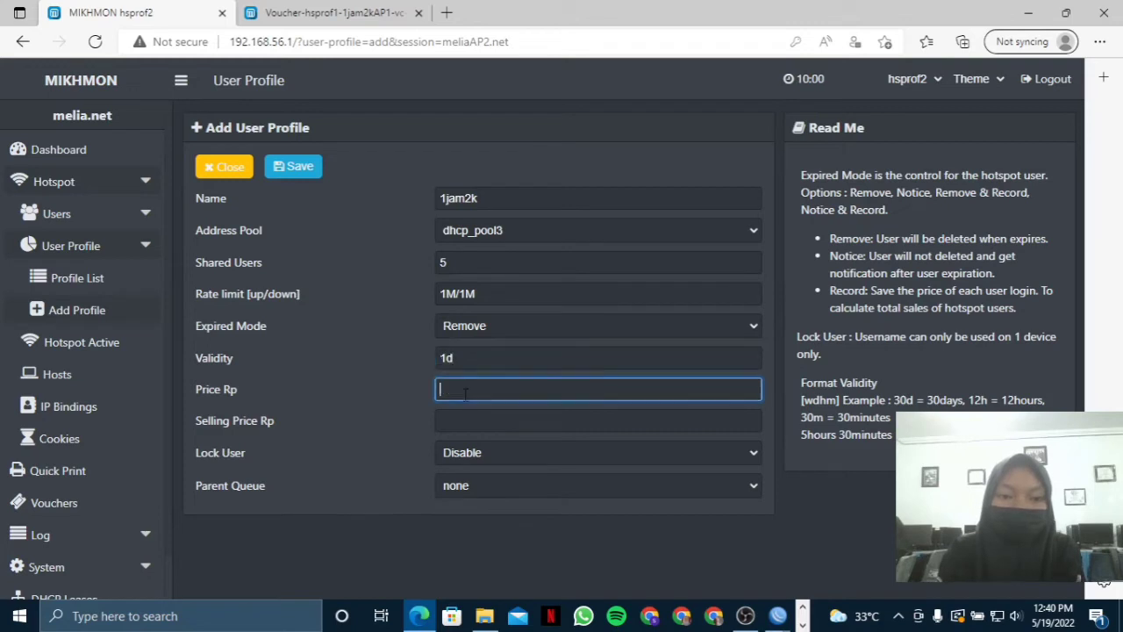
{"action": "type", "text": "2000"}
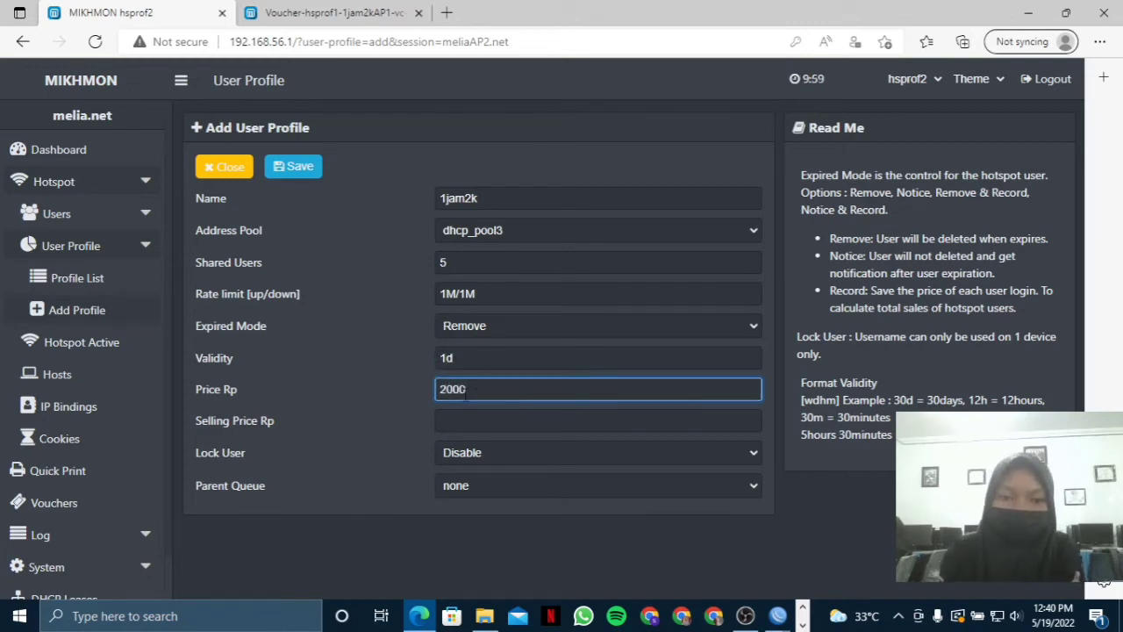
{"action": "left_click", "coordinate": [457, 421]}
{"action": "type", "text": "200"}
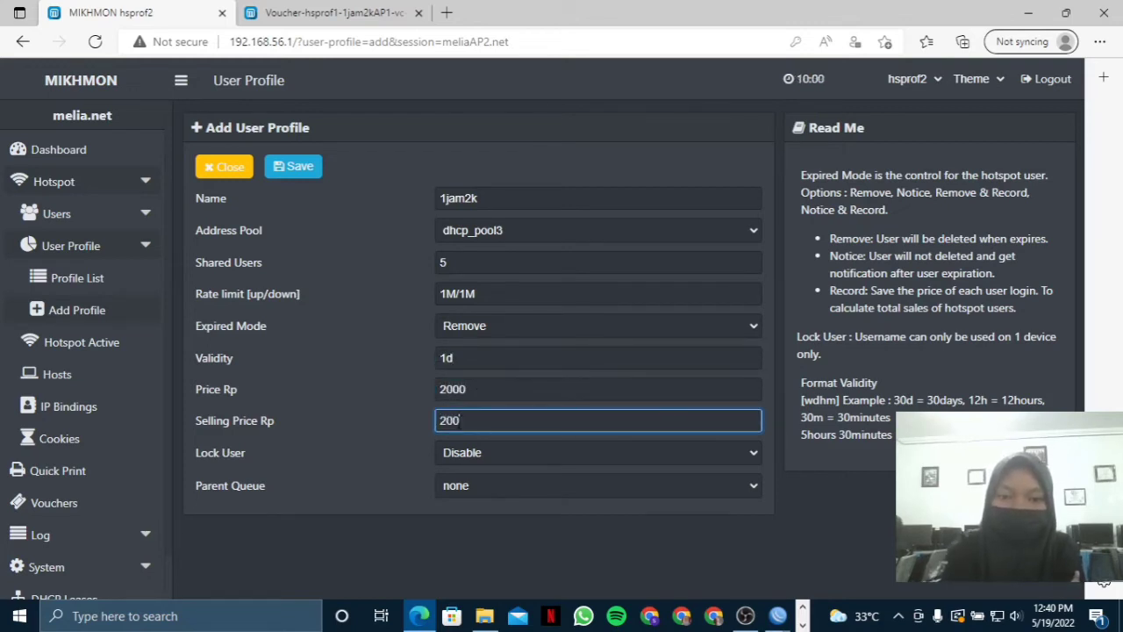
{"action": "type", "text": "0"}
{"action": "left_click", "coordinate": [456, 458]}
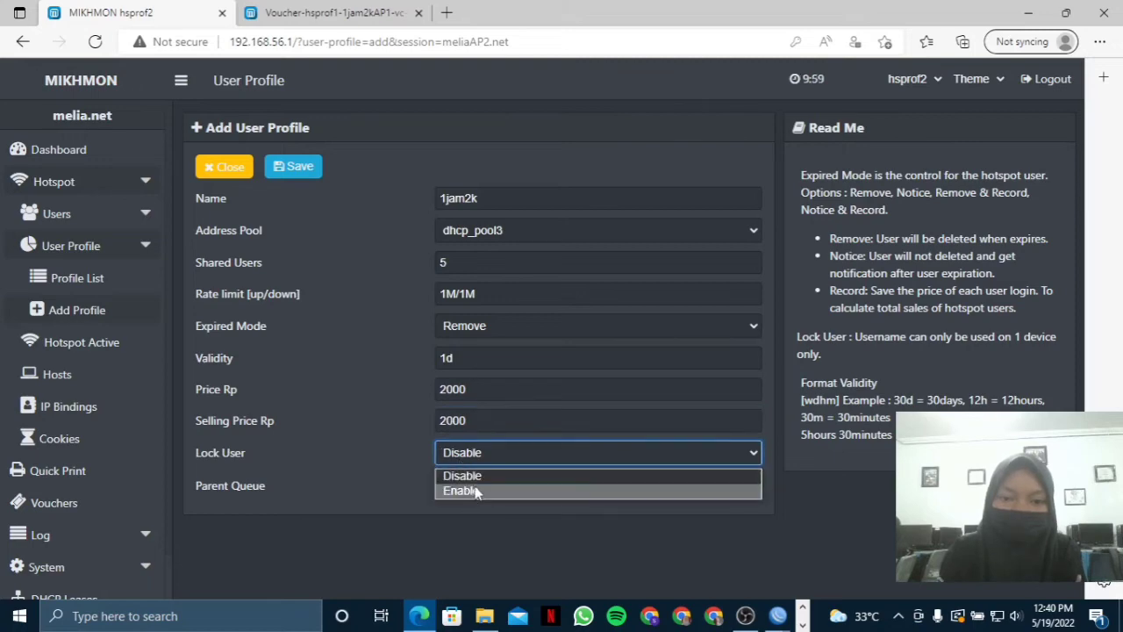
{"action": "left_click", "coordinate": [476, 491]}
{"action": "left_click", "coordinate": [304, 168]}
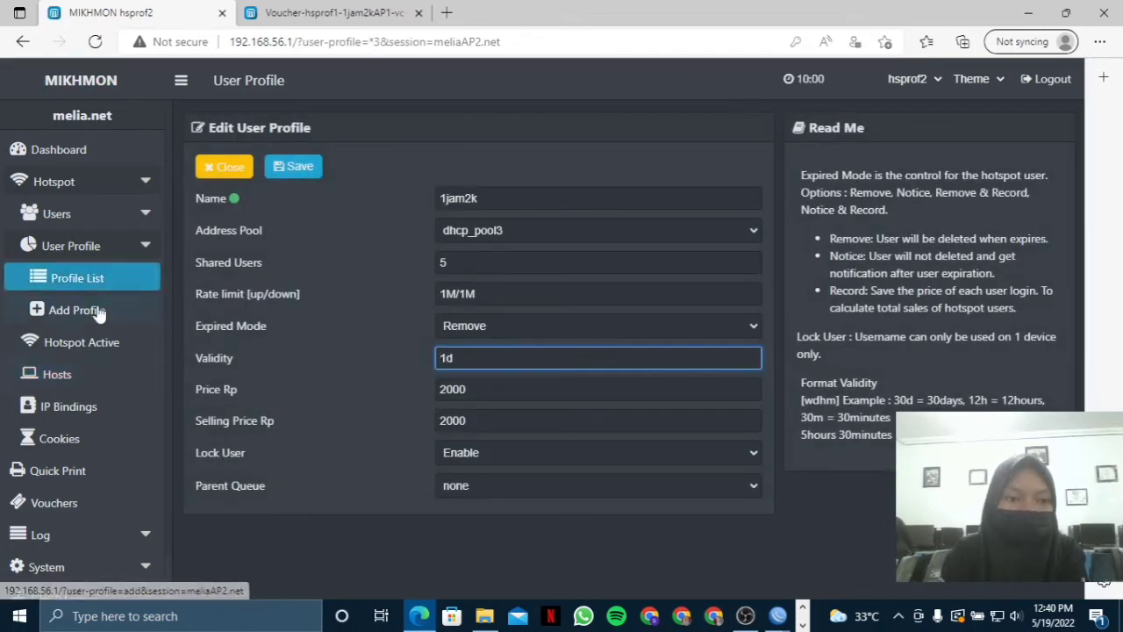
Begin a new user profile and enter the name 3jam5.
{"action": "left_click", "coordinate": [70, 309]}
{"action": "left_click", "coordinate": [480, 197]}
{"action": "left_click", "coordinate": [464, 197]}
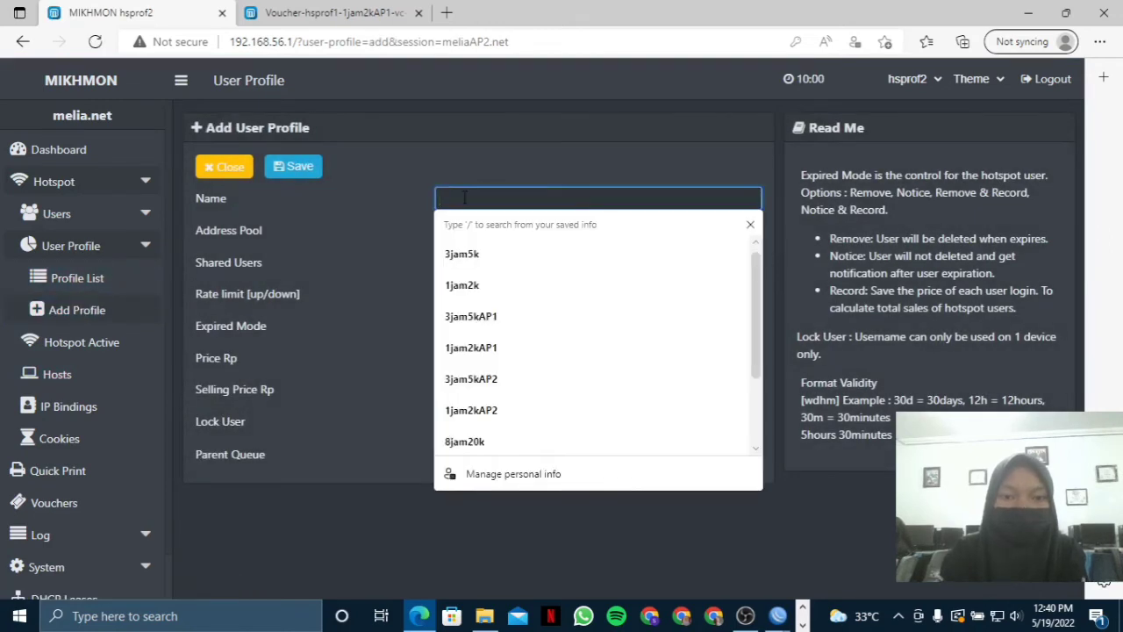
{"action": "type", "text": "3jam"}
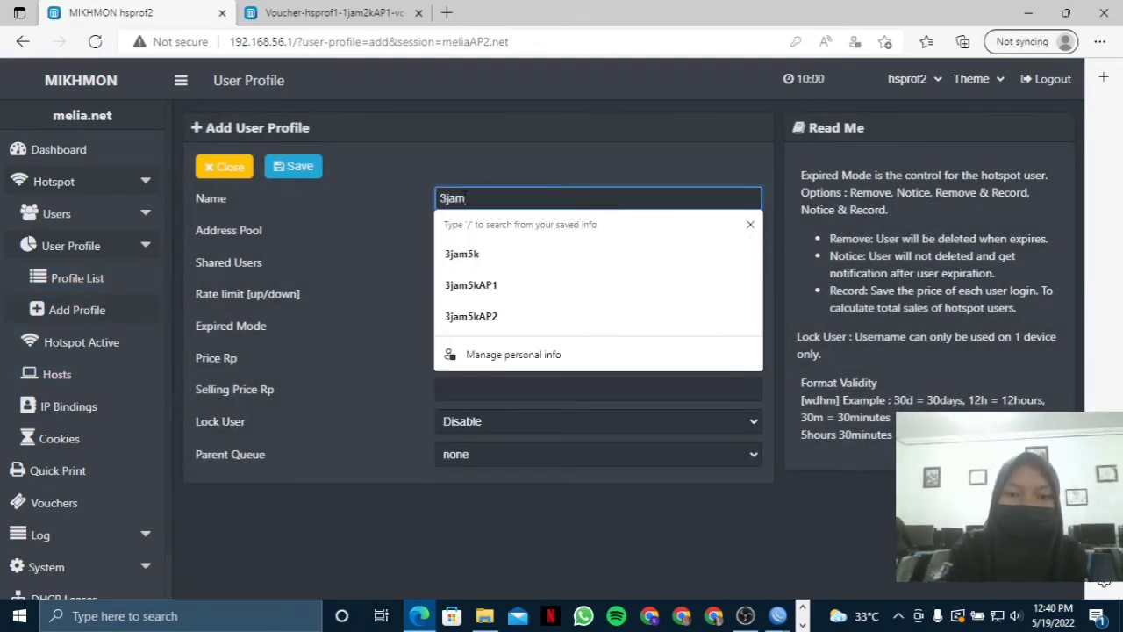
{"action": "type", "text": "4"}
{"action": "key", "text": "BackSpace"}
{"action": "type", "text": "5k"}
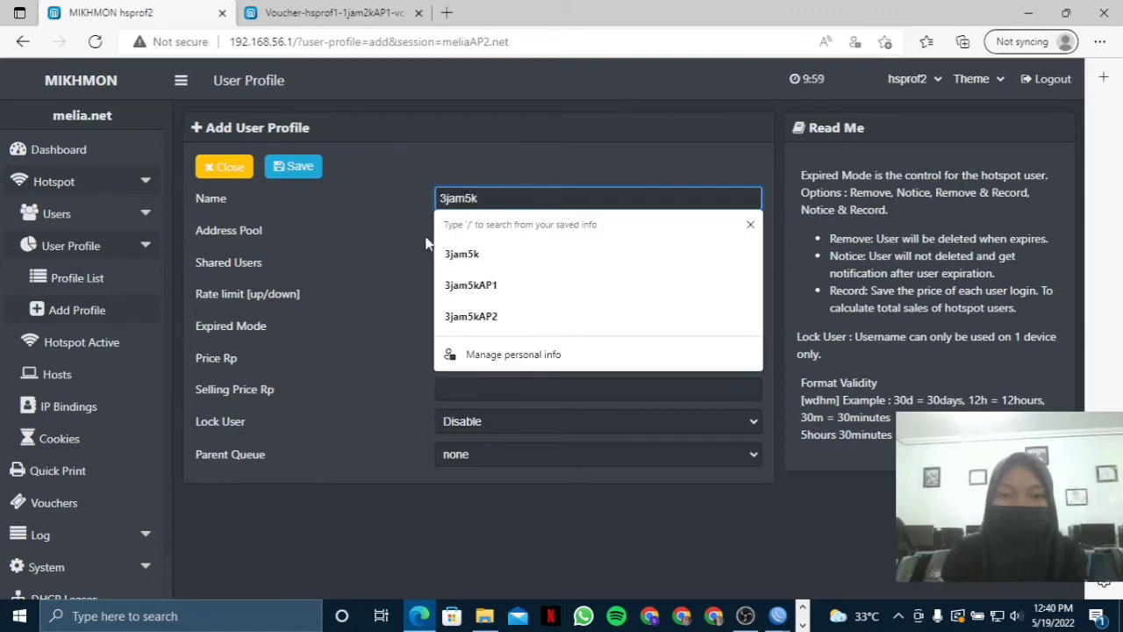
Append AP2 to the 1jam2k profile's name and save it as 1jam2kAP2.
{"action": "left_click", "coordinate": [78, 278]}
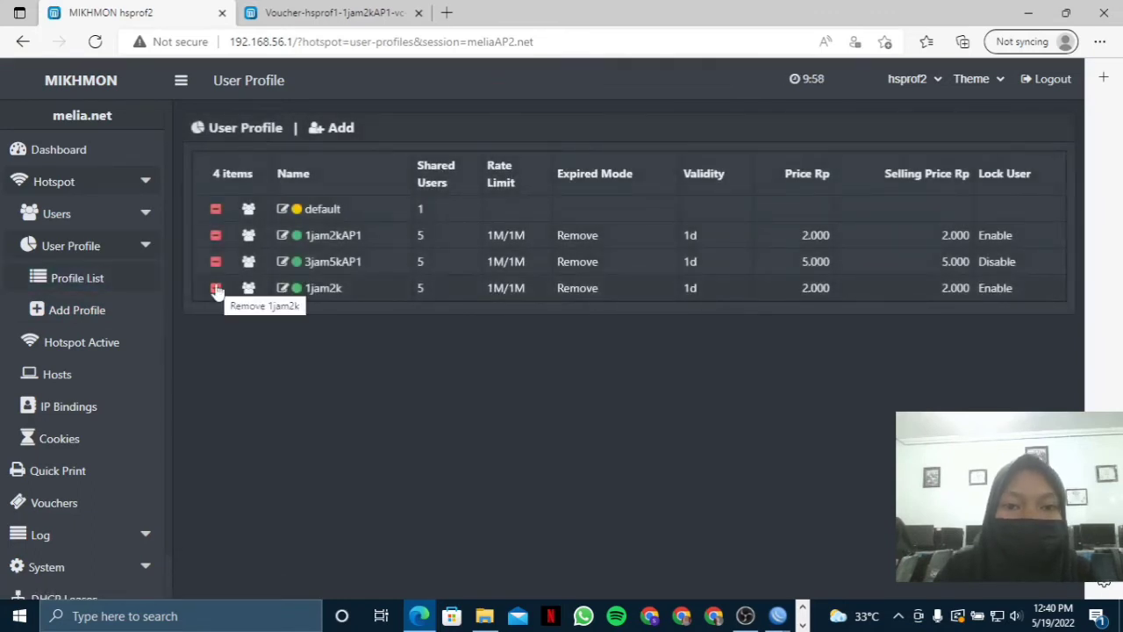
{"action": "left_click", "coordinate": [283, 288]}
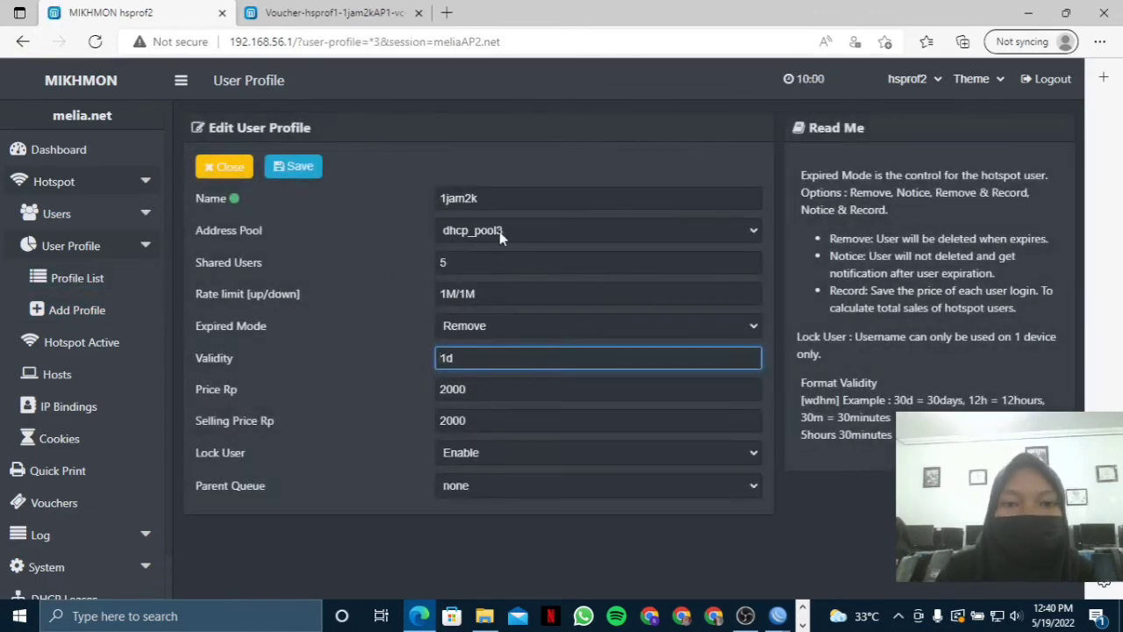
{"action": "left_click", "coordinate": [500, 199]}
{"action": "type", "text": "AP2"}
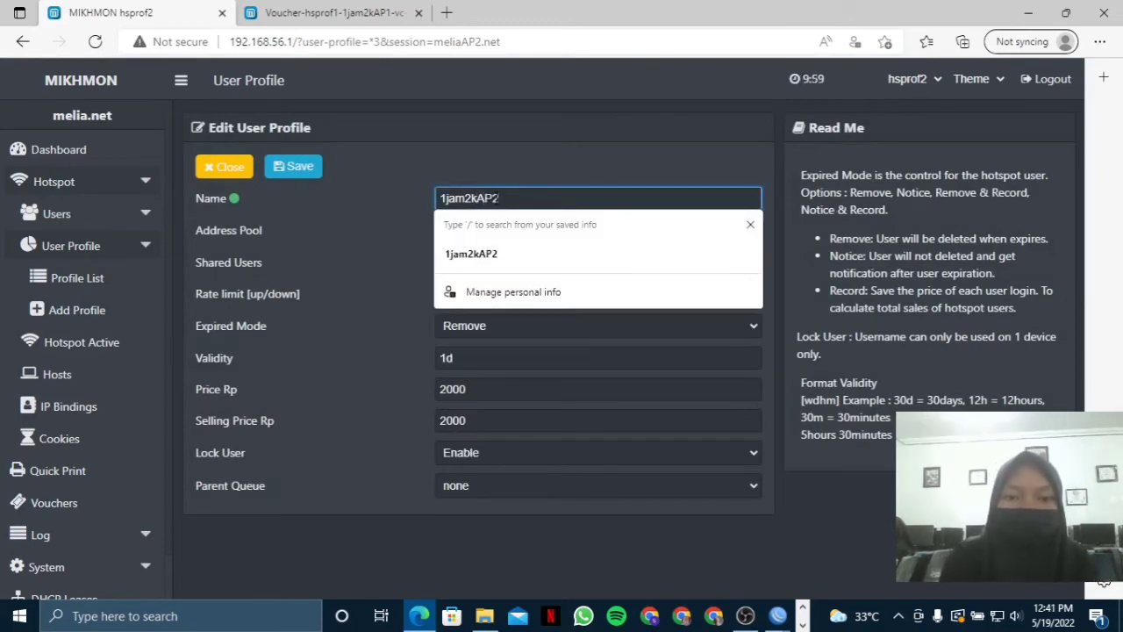
{"action": "left_click", "coordinate": [355, 265]}
{"action": "left_click", "coordinate": [291, 168]}
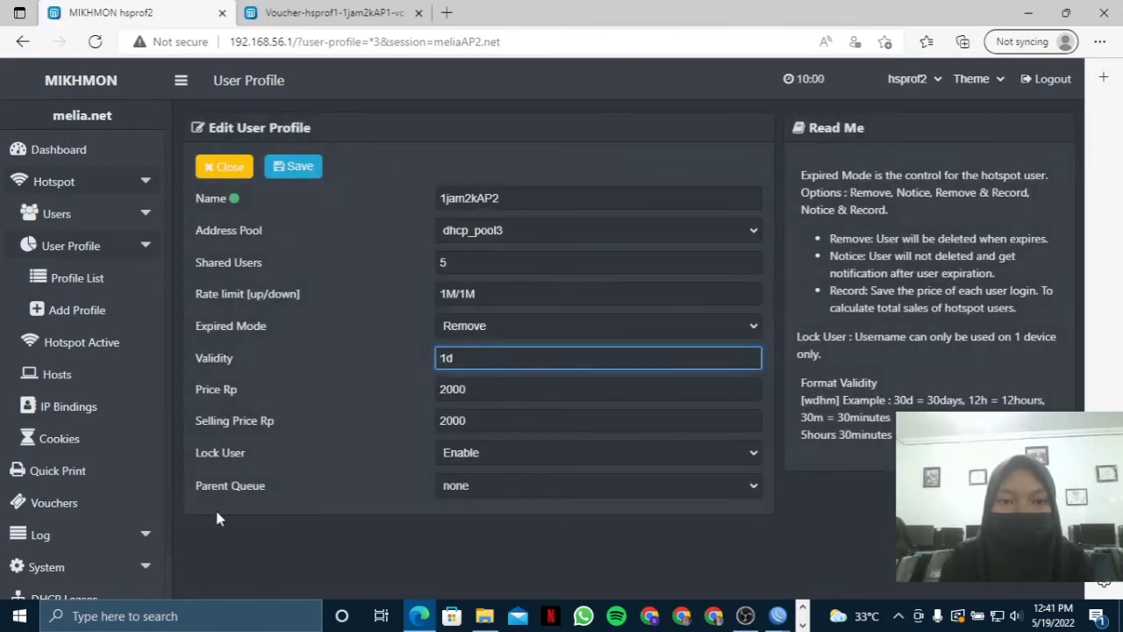
{"action": "left_click", "coordinate": [92, 309]}
Name a new profile 3jam5kAP2 with pool dhcp_pool3, 5 shared users and rate limit 1M/1M.
{"action": "left_click", "coordinate": [498, 198]}
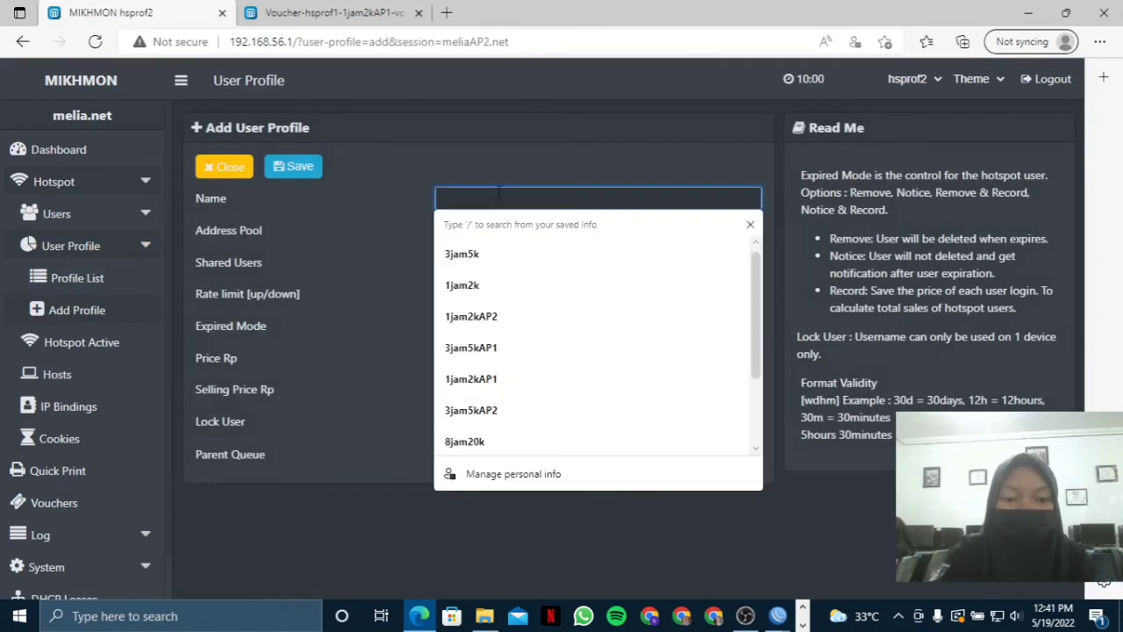
{"action": "type", "text": "3jam5"}
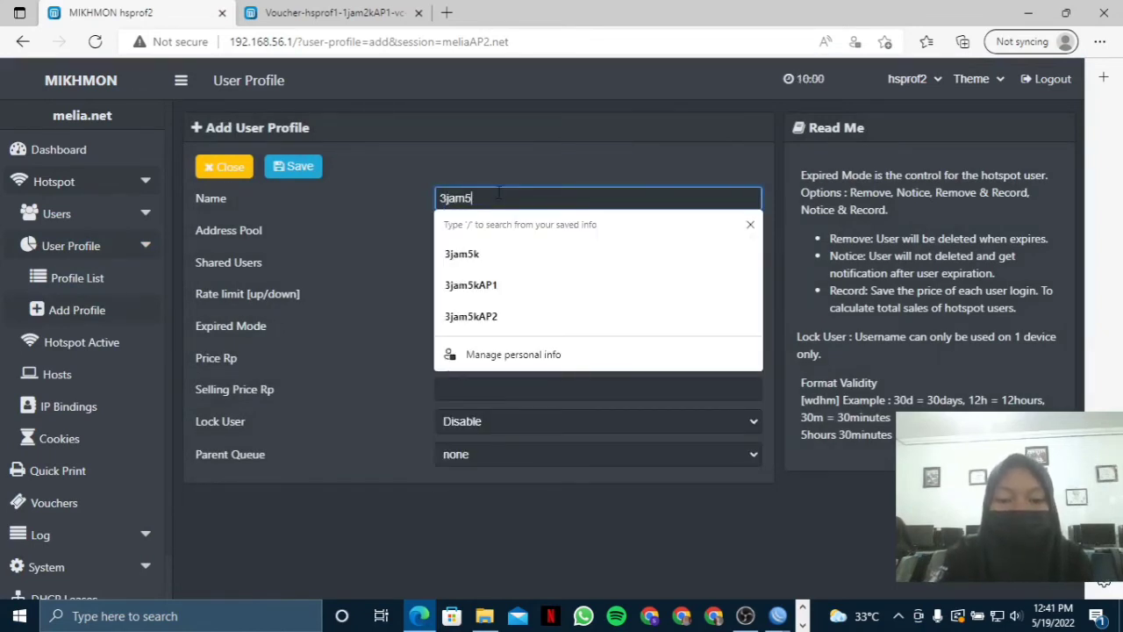
{"action": "type", "text": "kAP2"}
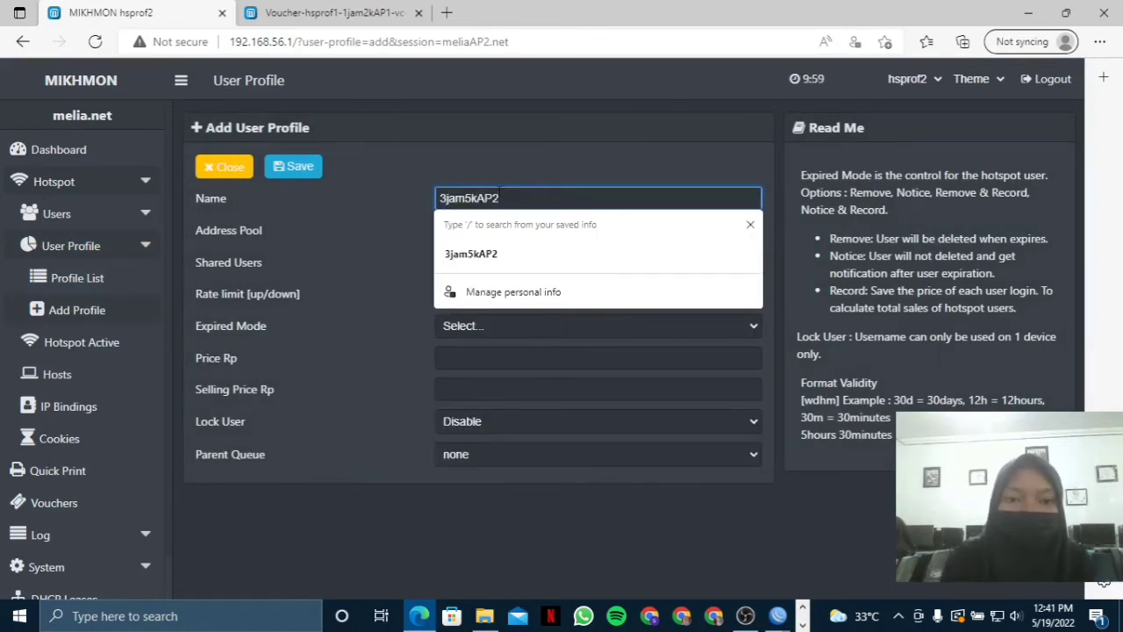
{"action": "left_click", "coordinate": [527, 230]}
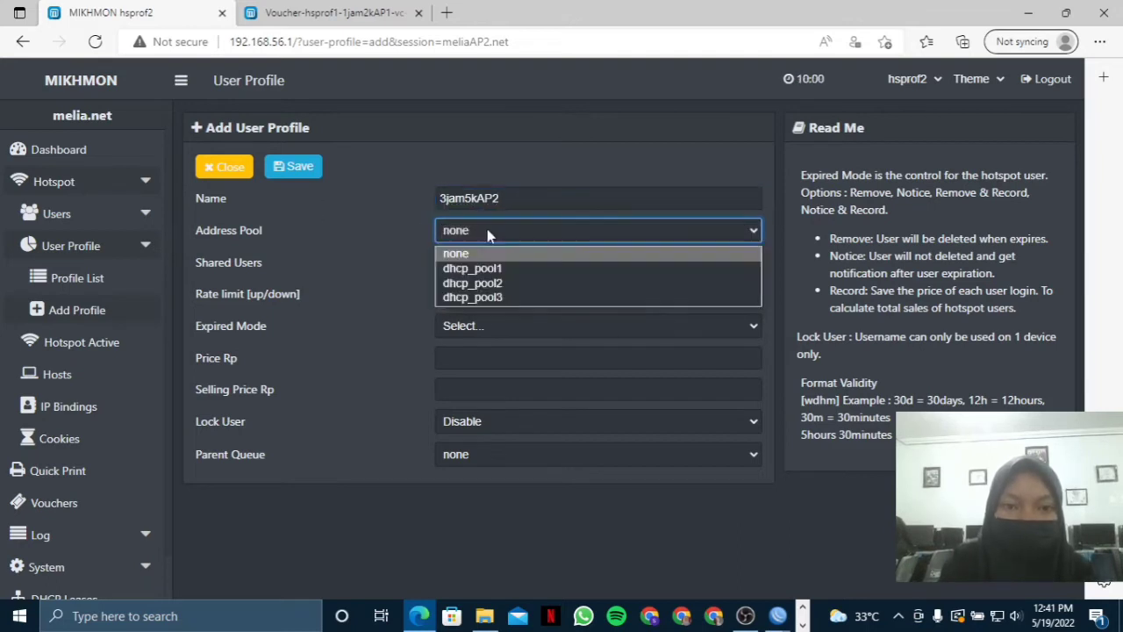
{"action": "left_click", "coordinate": [478, 297]}
{"action": "left_click", "coordinate": [481, 256]}
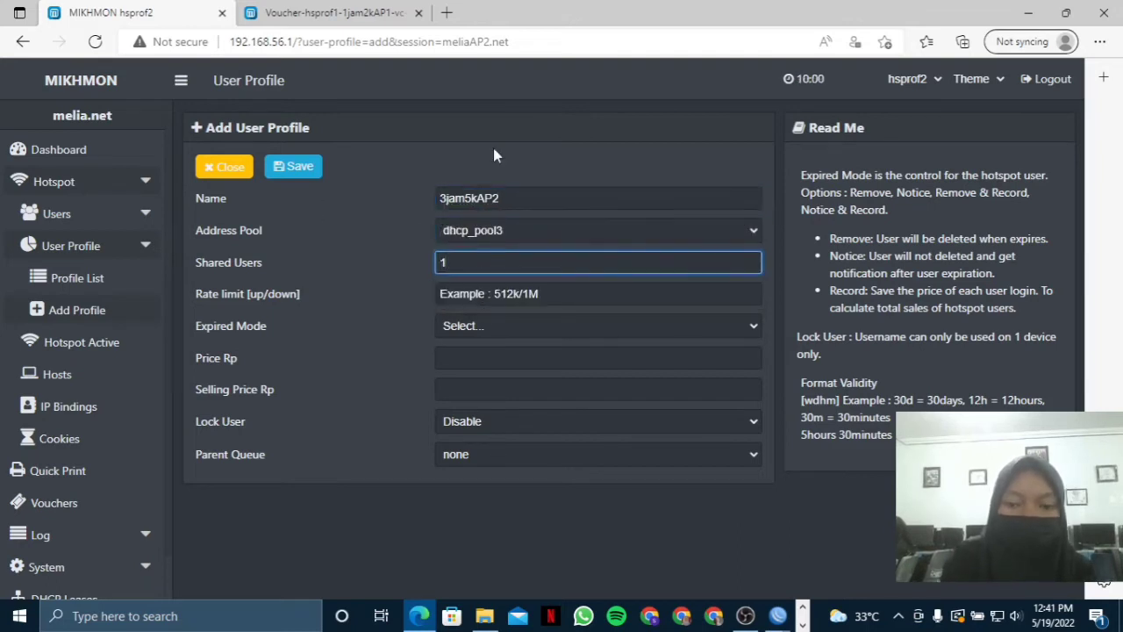
{"action": "key", "text": "BackSpace"}
{"action": "type", "text": "5"}
{"action": "left_click", "coordinate": [482, 290]}
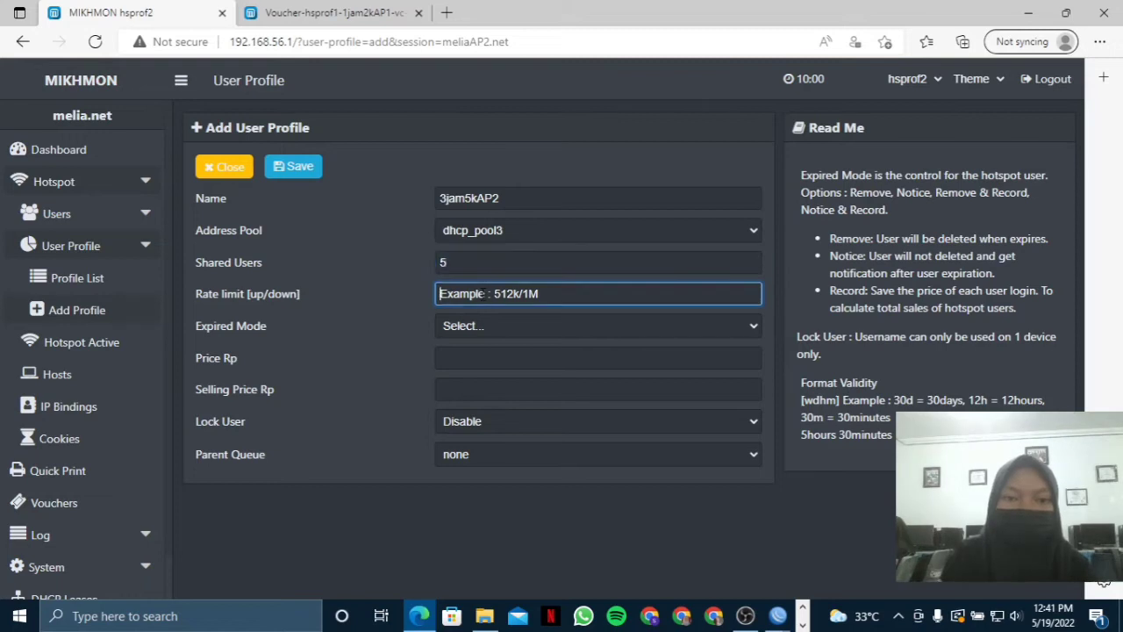
{"action": "type", "text": "1M/"}
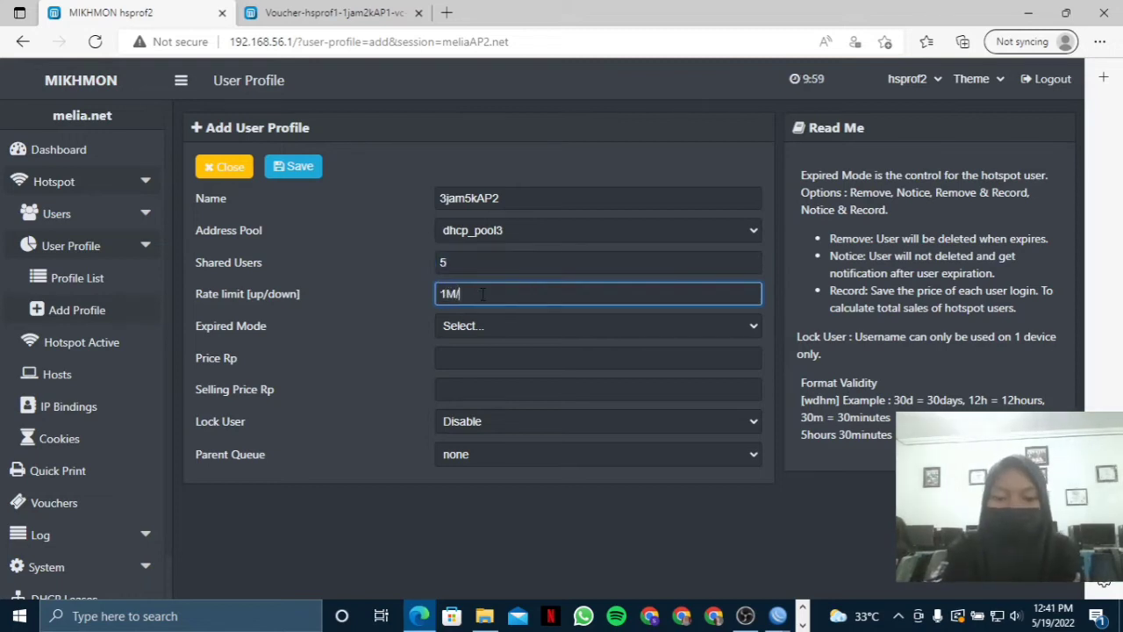
{"action": "type", "text": "1m"}
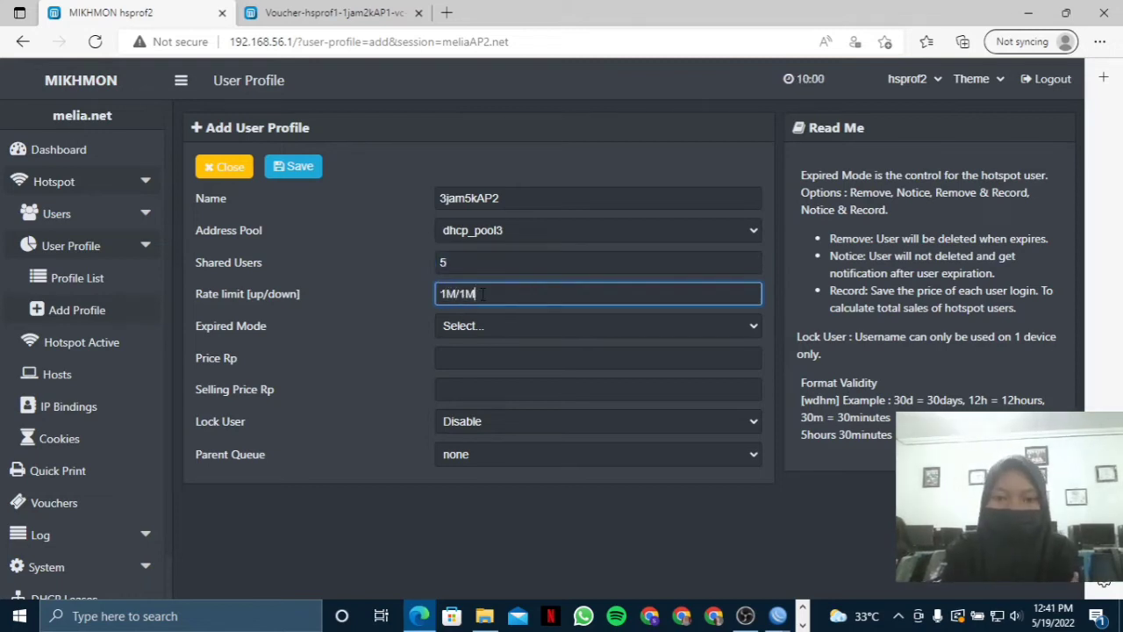
Set expiry mode Remove, validity 1d, and price and selling price 5000; save and review the profile list.
{"action": "left_click", "coordinate": [477, 325]}
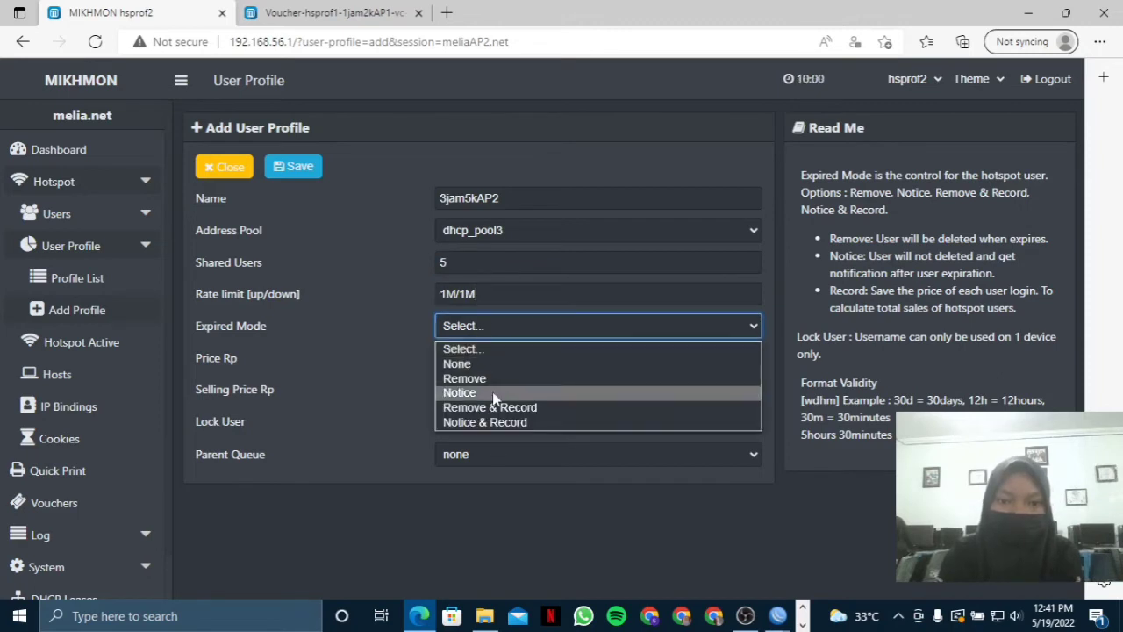
{"action": "left_click", "coordinate": [497, 379]}
{"action": "type", "text": "1d"}
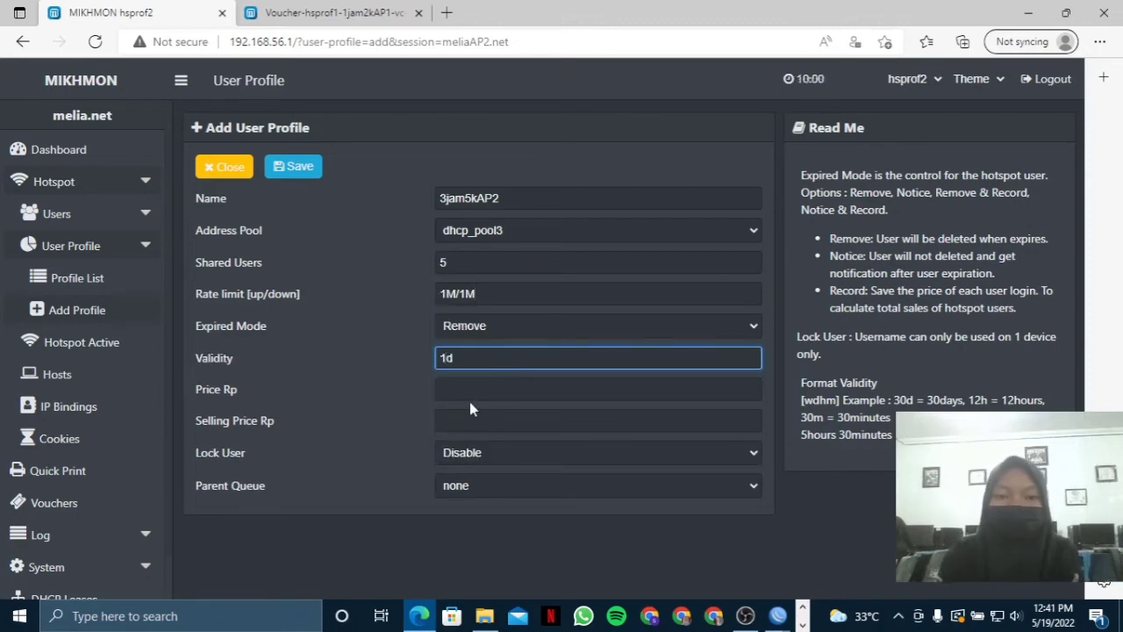
{"action": "left_click", "coordinate": [469, 388]}
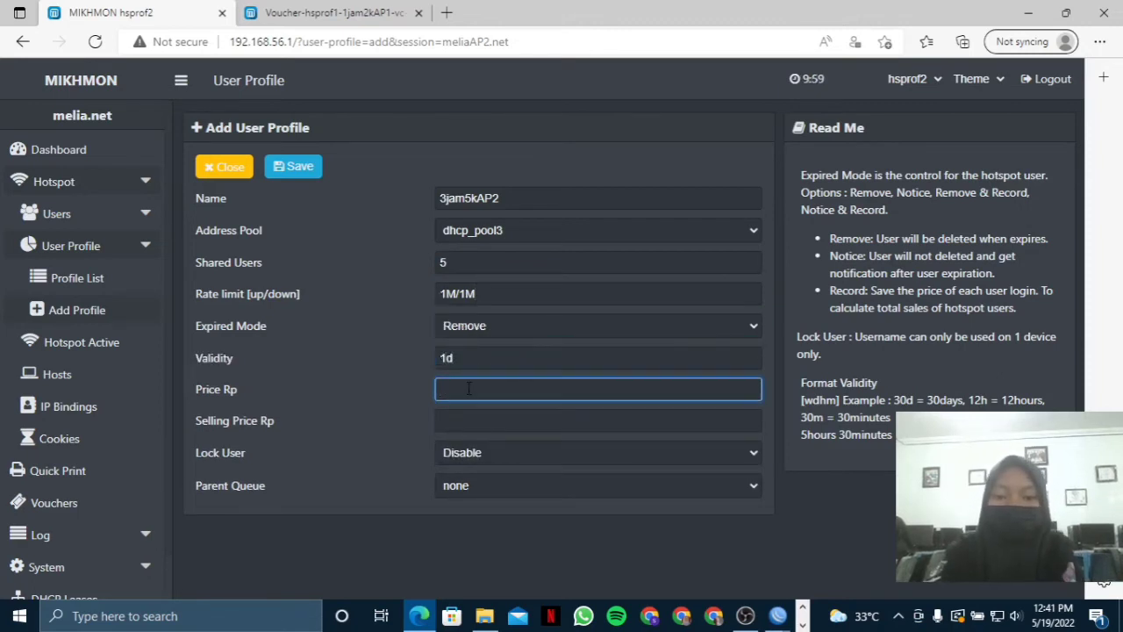
{"action": "type", "text": "5000"}
{"action": "left_click", "coordinate": [467, 422]}
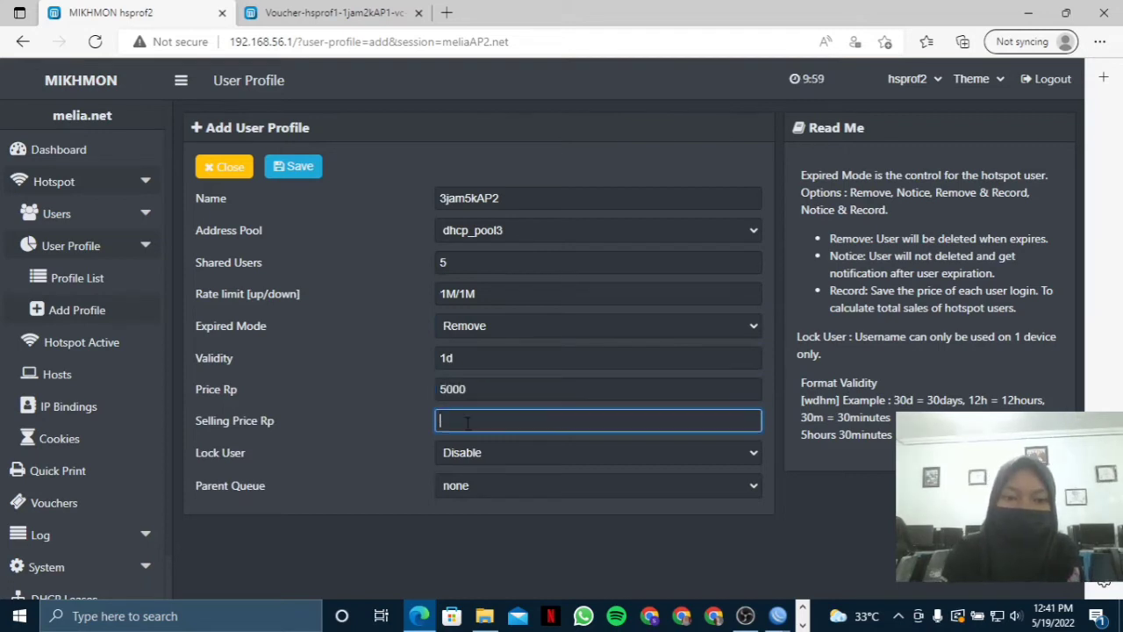
{"action": "type", "text": "5000"}
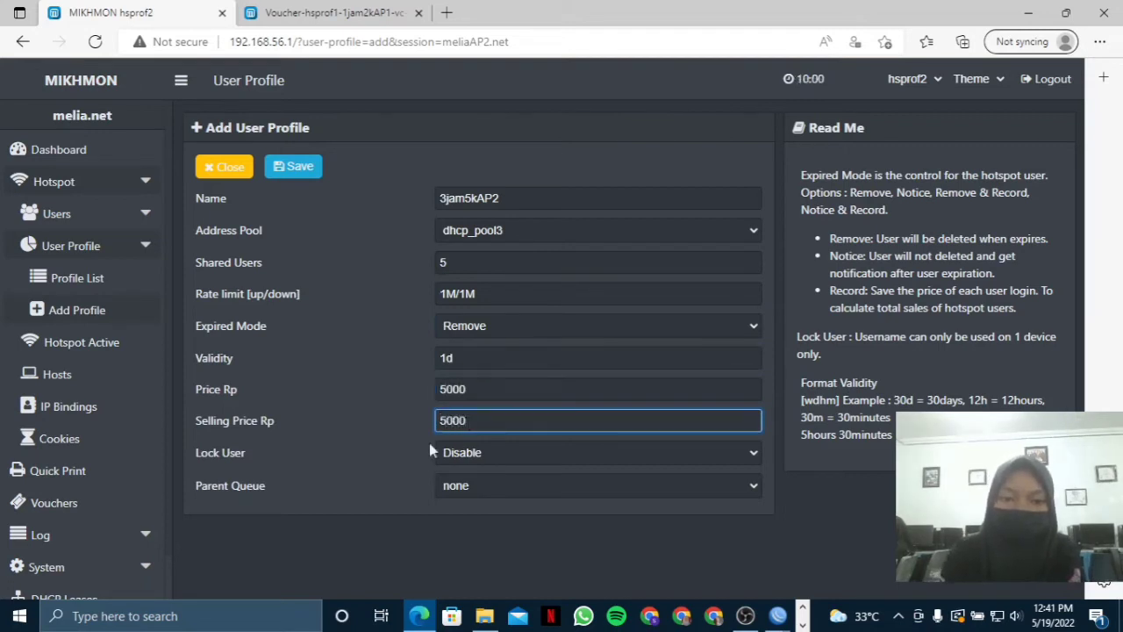
{"action": "left_click", "coordinate": [320, 173]}
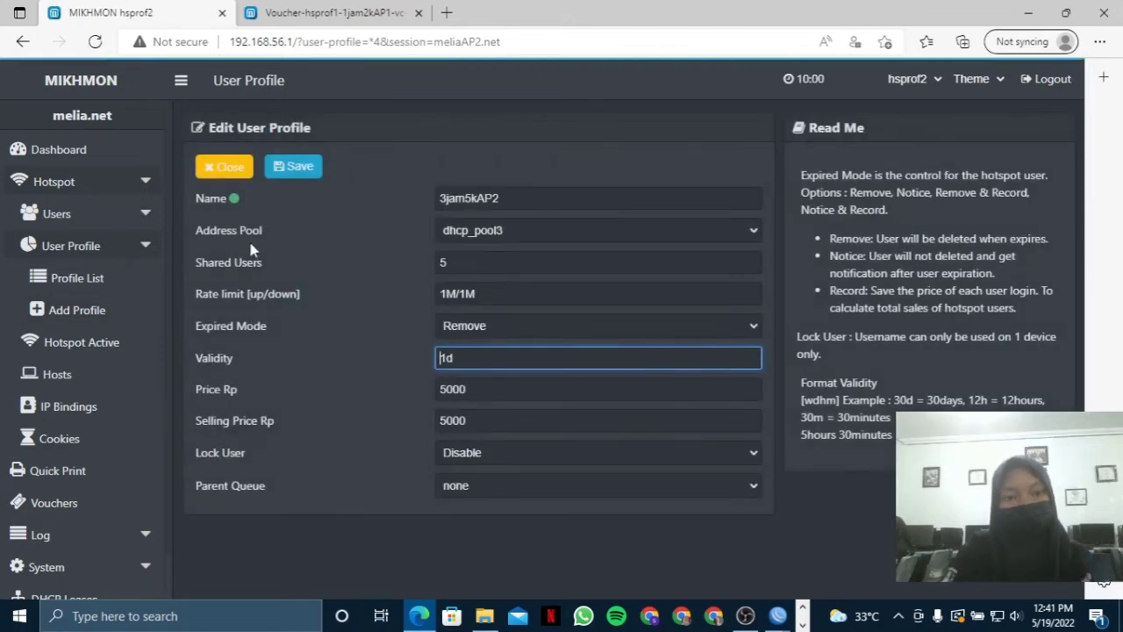
{"action": "left_click", "coordinate": [77, 277]}
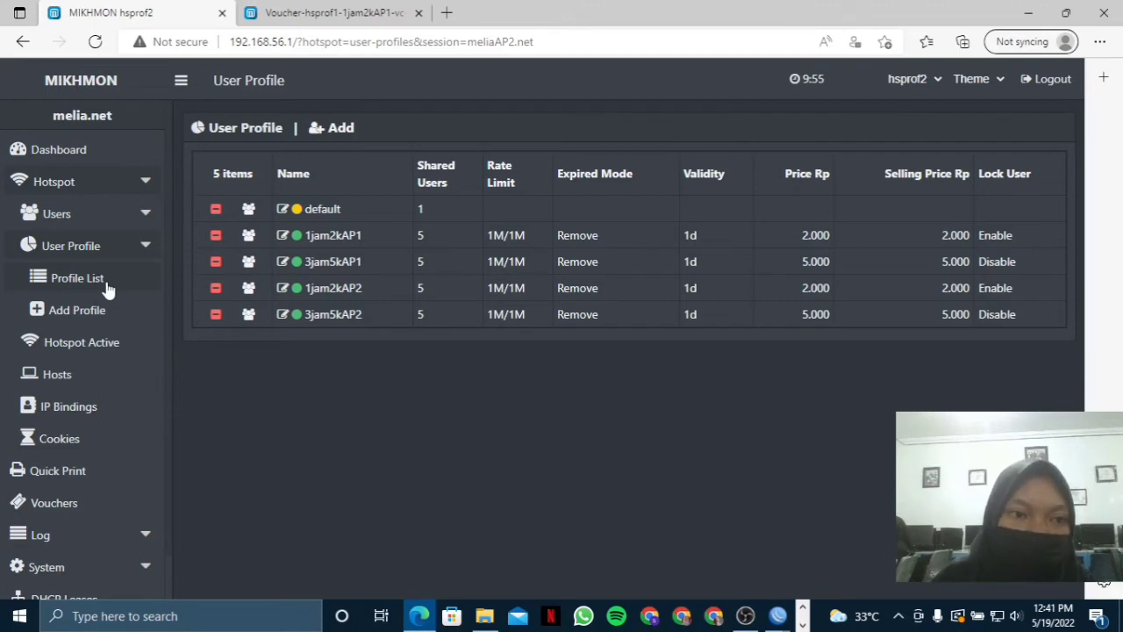
{"action": "left_click", "coordinate": [79, 213]}
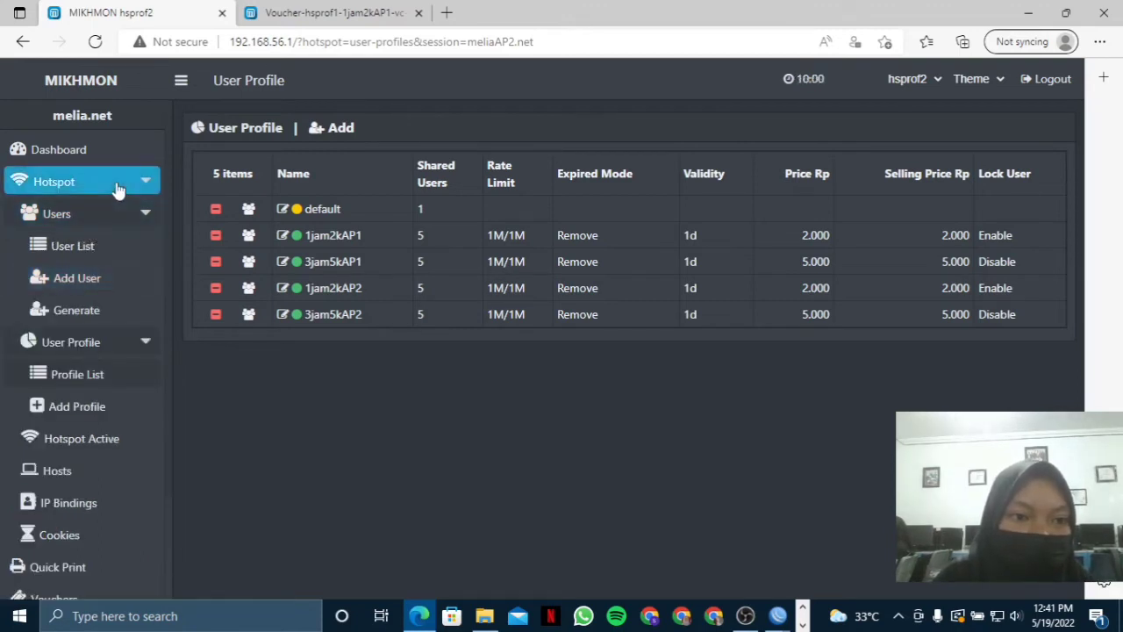
Set up voucher generation for 3 vouchers, username equal to password, name length 3.
{"action": "left_click", "coordinate": [136, 314]}
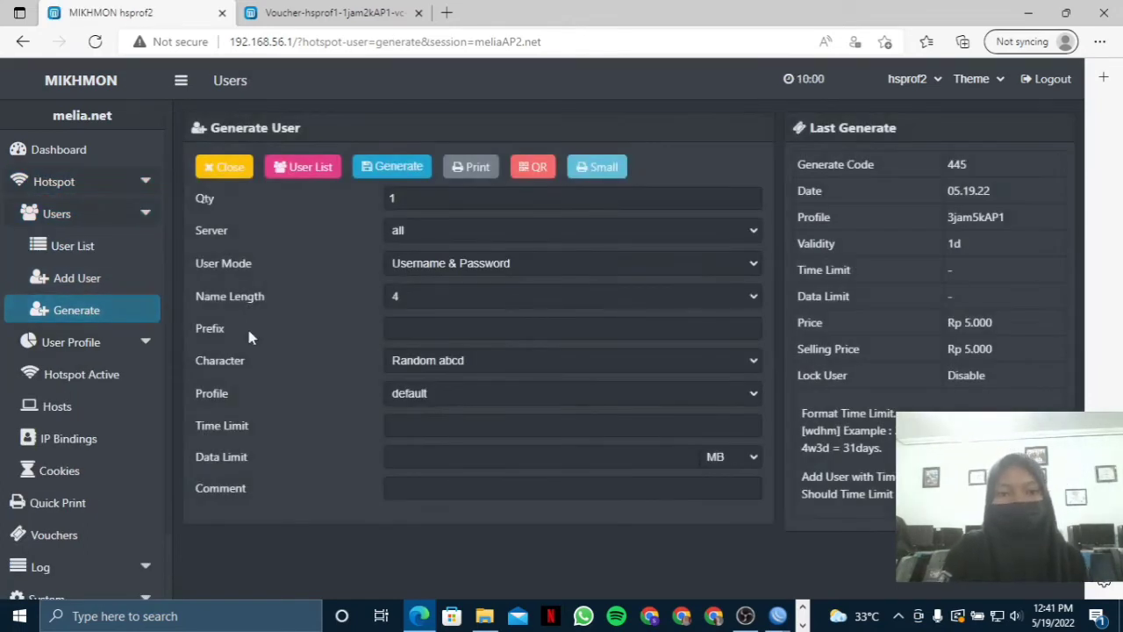
{"action": "left_click", "coordinate": [433, 199]}
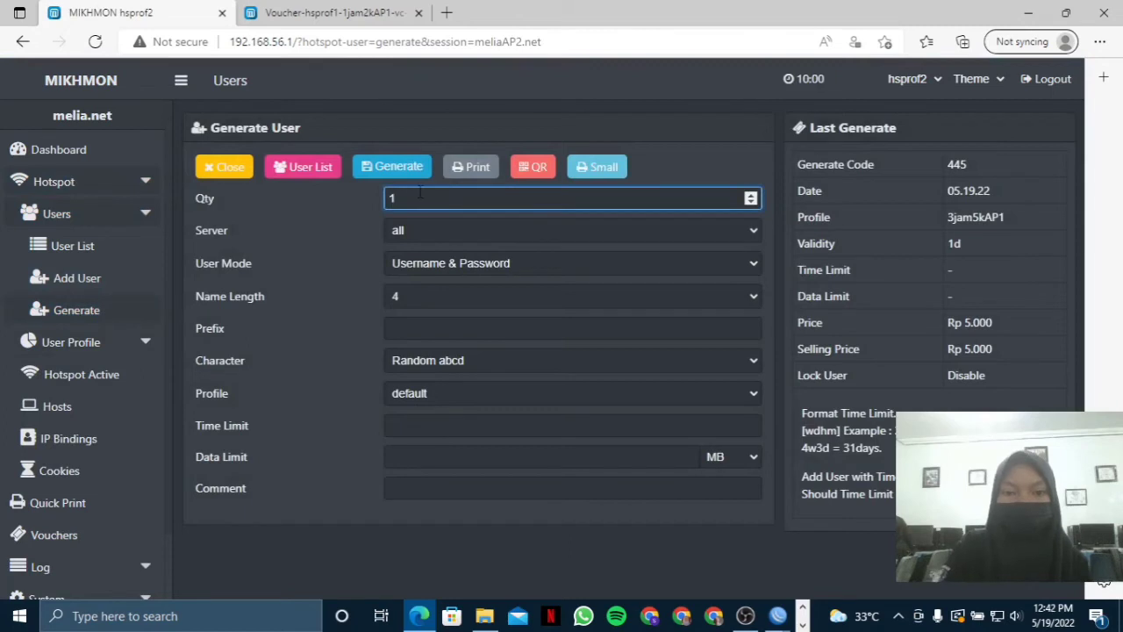
{"action": "type", "text": "3"}
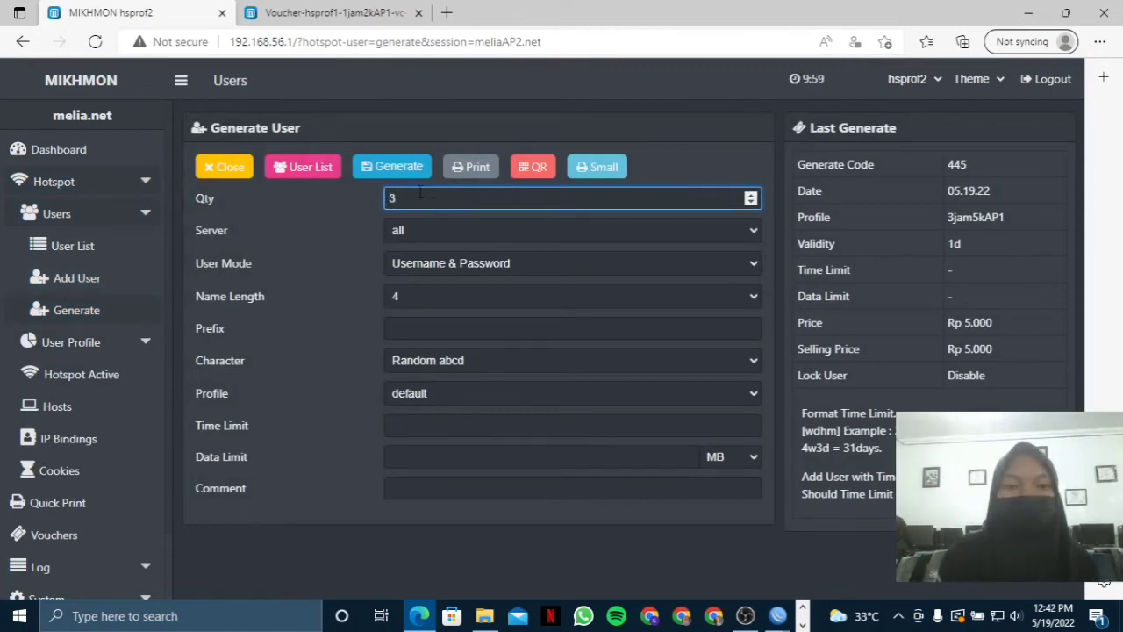
{"action": "key", "text": "Tab"}
{"action": "left_click", "coordinate": [439, 265]}
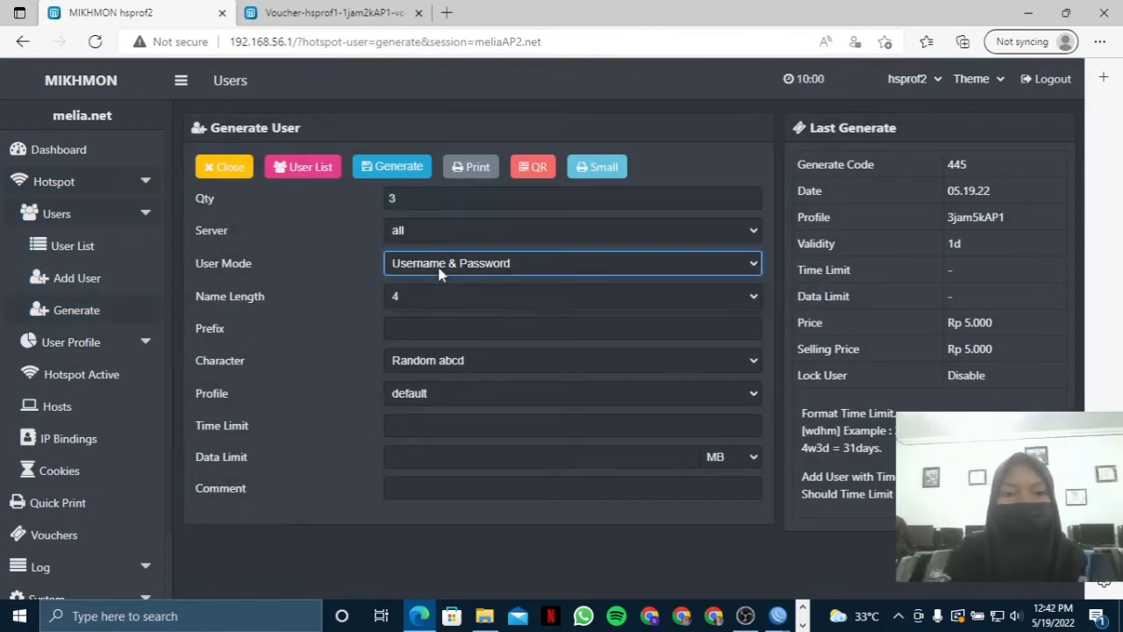
{"action": "left_click", "coordinate": [446, 289]}
{"action": "left_click", "coordinate": [456, 261]}
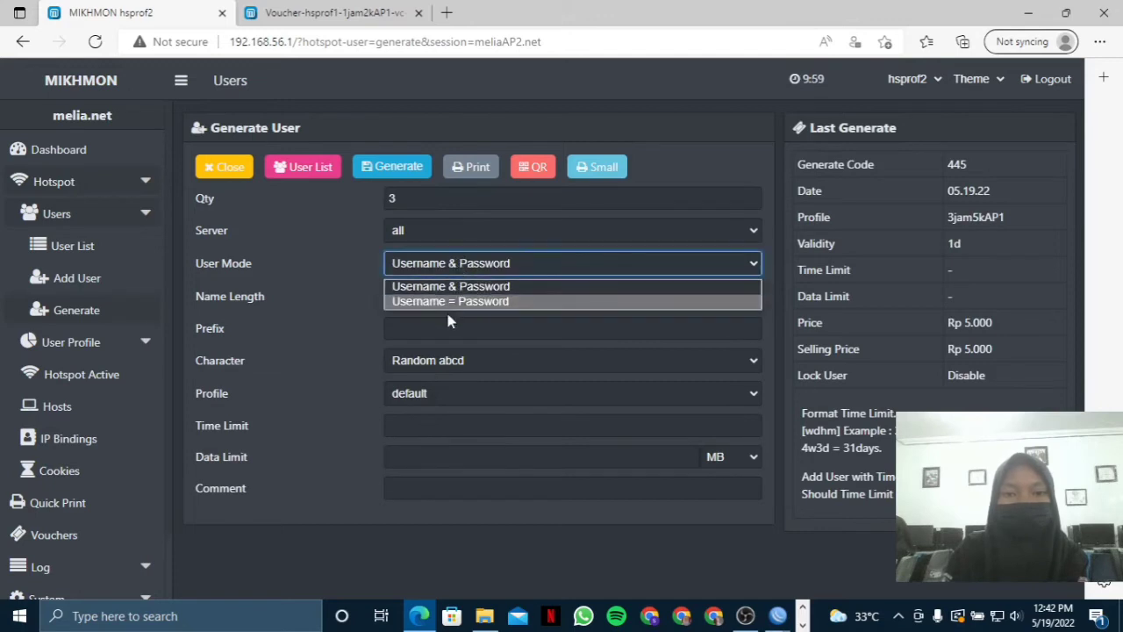
{"action": "left_click", "coordinate": [445, 303]}
{"action": "left_click", "coordinate": [453, 296]}
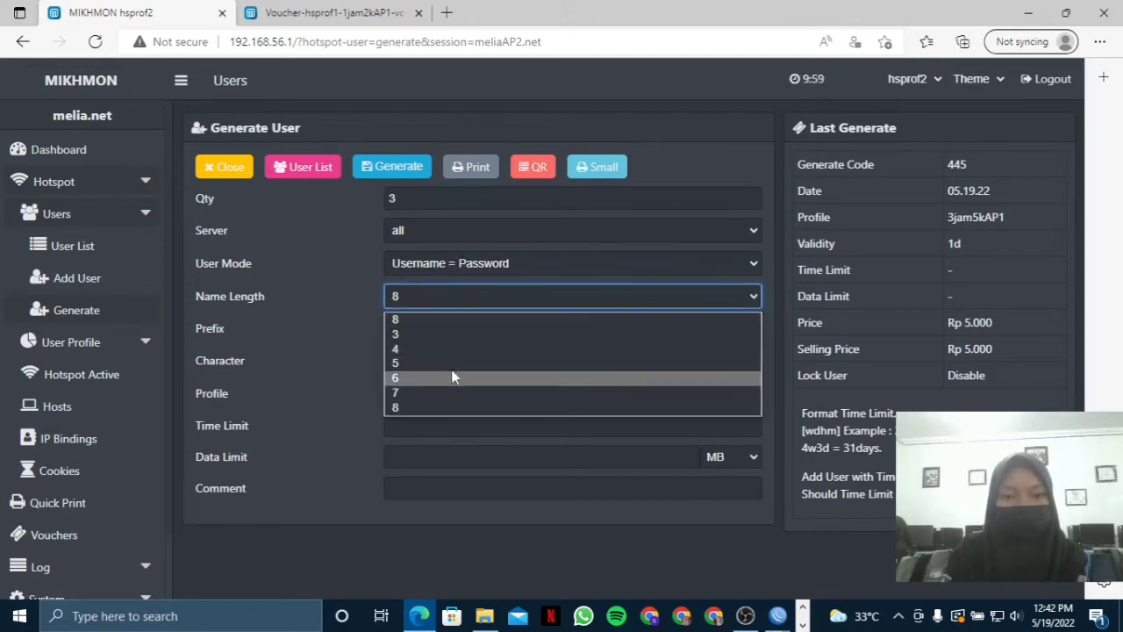
{"action": "left_click", "coordinate": [450, 328]}
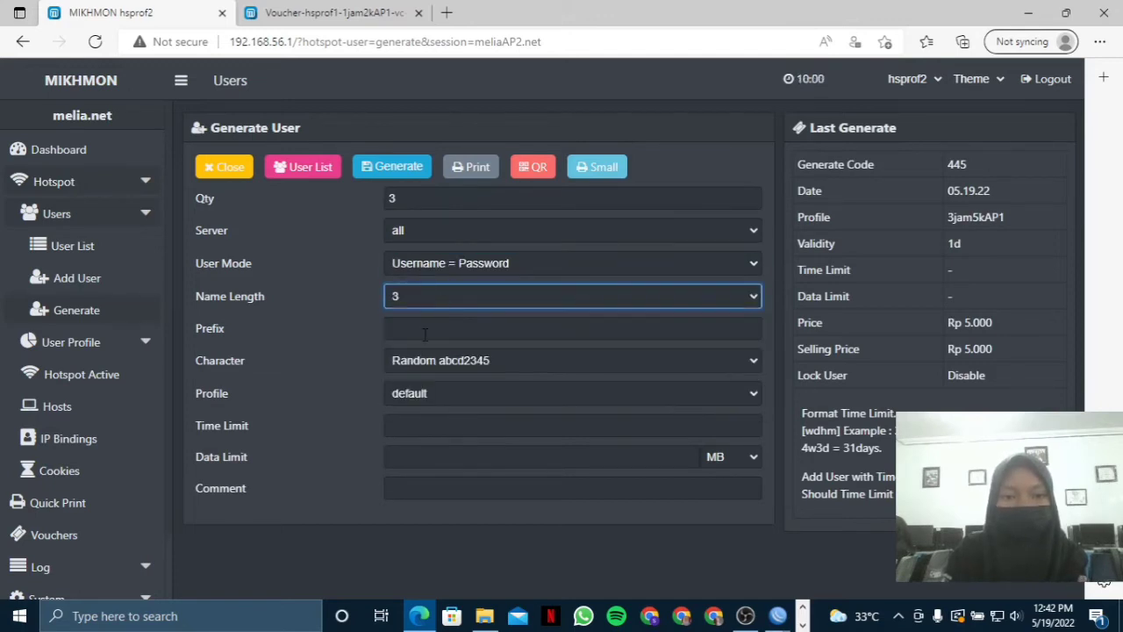
Add prefix AP2, keep the abcd2345 character set, pick profile 1jam2kAP2, and generate.
{"action": "left_click", "coordinate": [423, 329]}
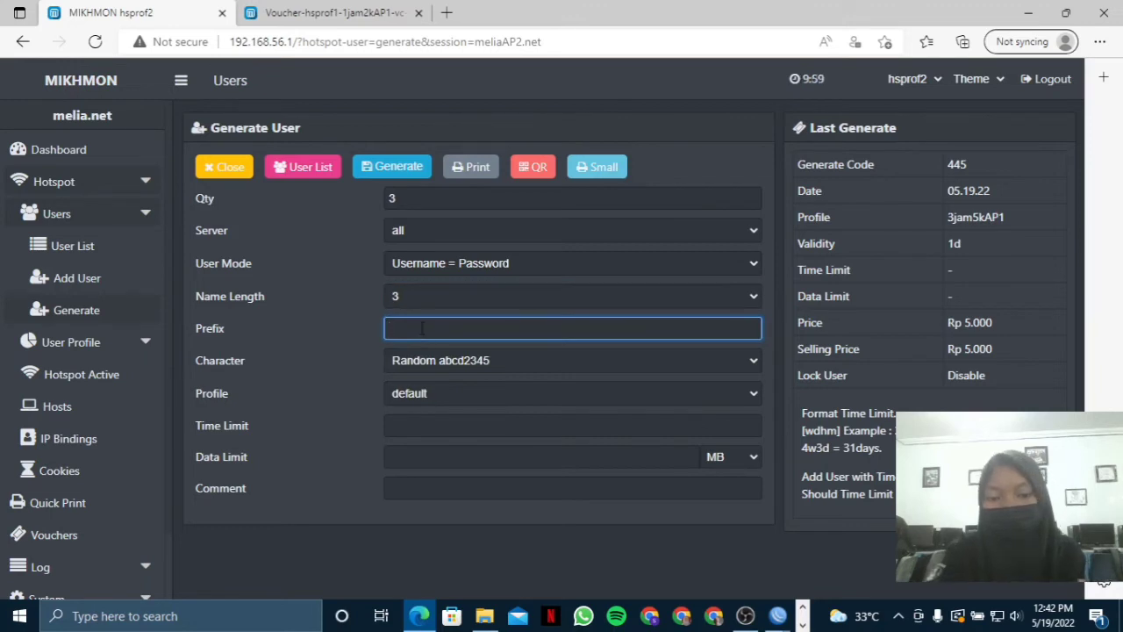
{"action": "type", "text": "AP2"}
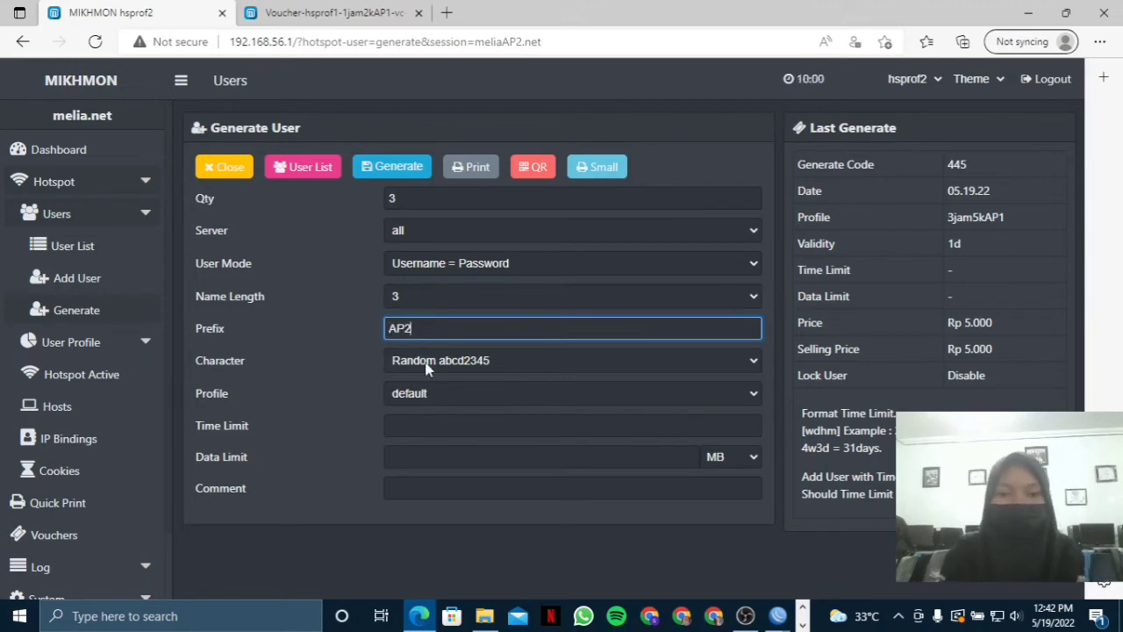
{"action": "left_click", "coordinate": [426, 369]}
{"action": "left_click", "coordinate": [409, 383]}
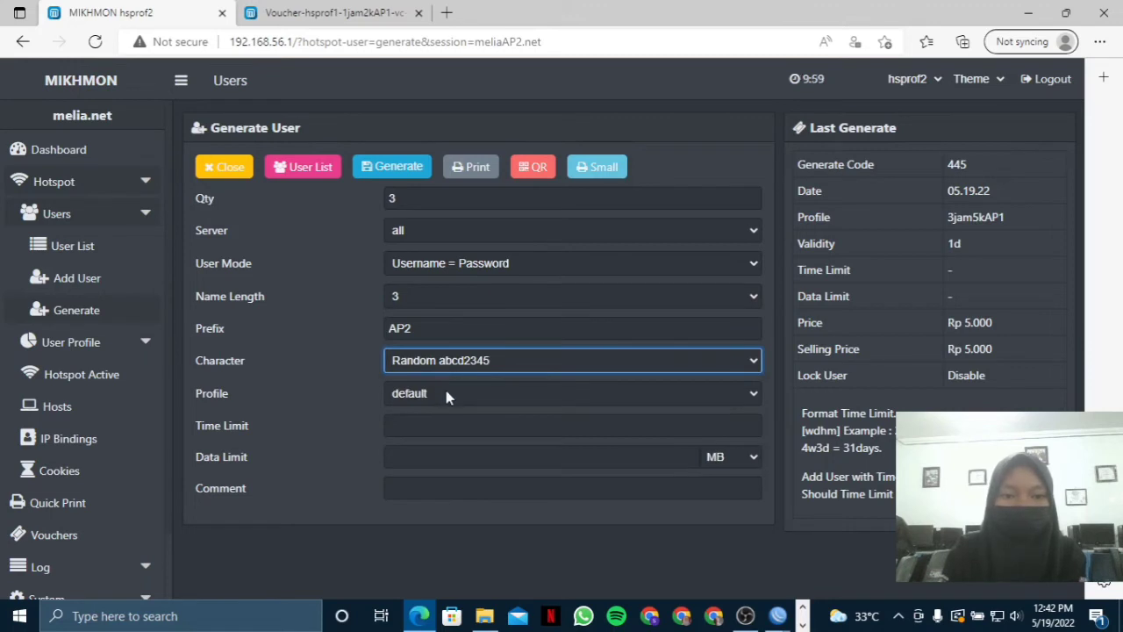
{"action": "left_click", "coordinate": [446, 395]}
{"action": "left_click", "coordinate": [450, 459]}
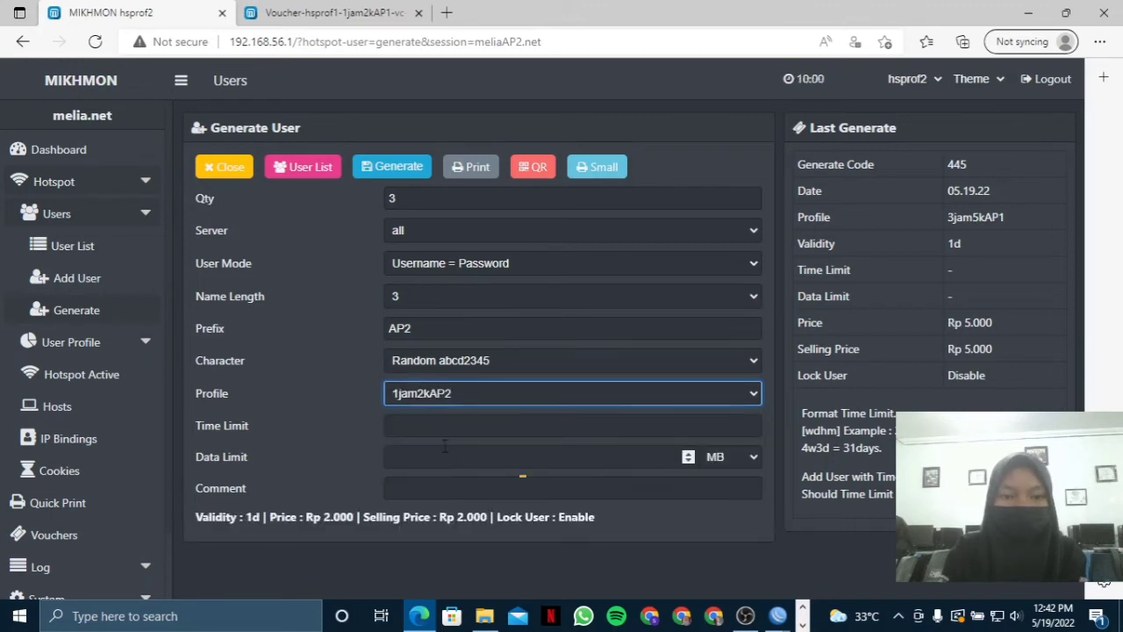
{"action": "left_click", "coordinate": [396, 174]}
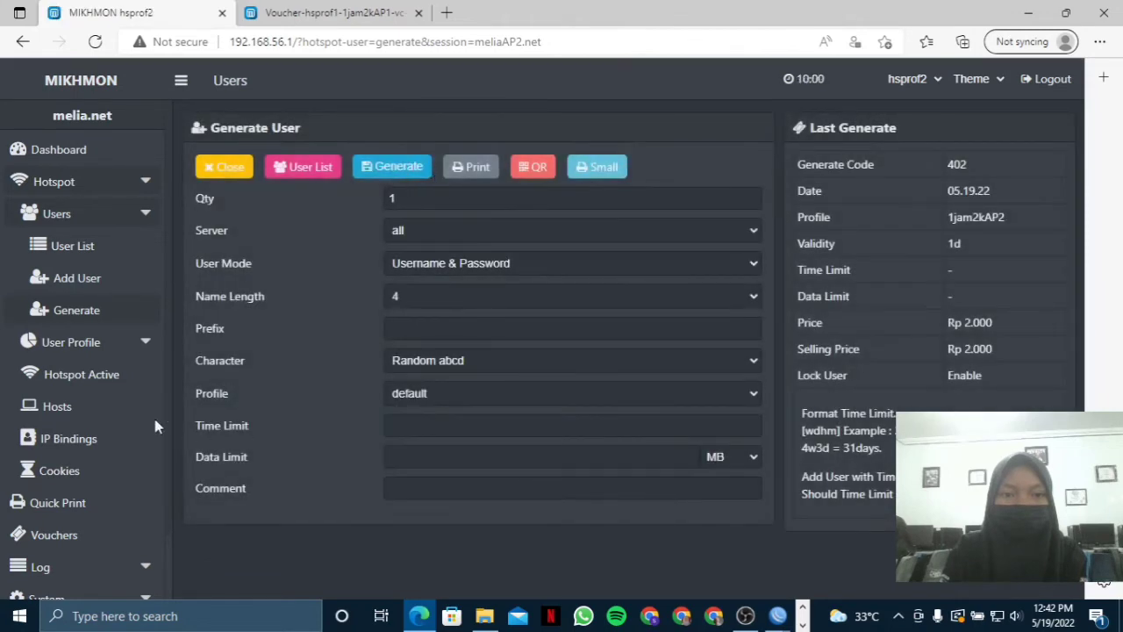
On a fresh generate form, set quantity 3, username equal to password, and name length 3.
{"action": "left_click", "coordinate": [113, 316]}
{"action": "left_click", "coordinate": [458, 198]}
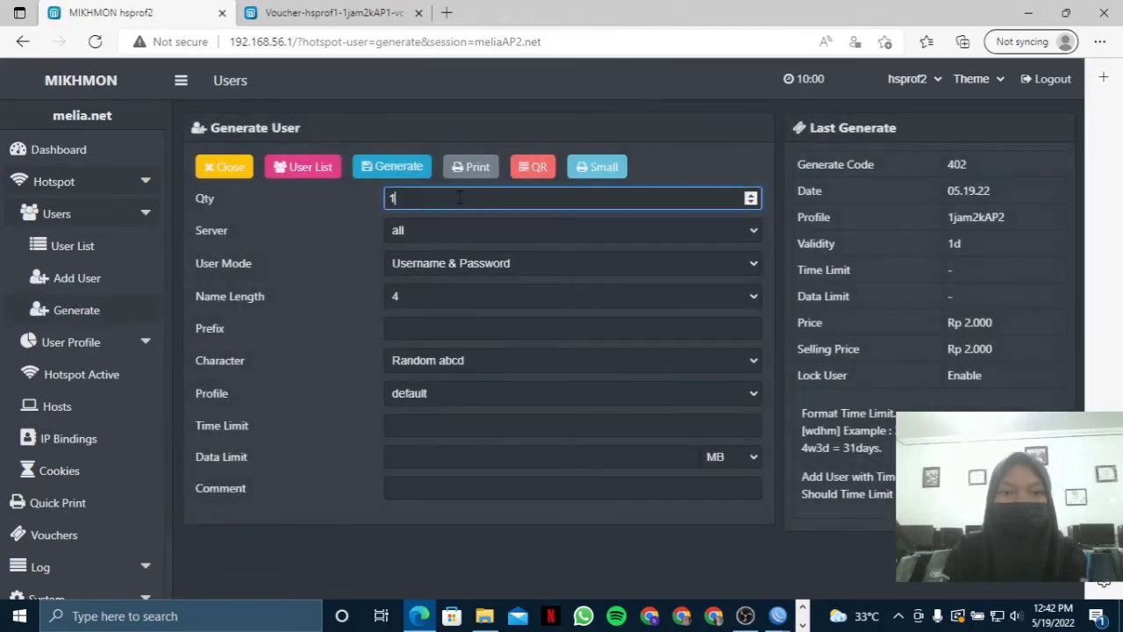
{"action": "key", "text": "BackSpace"}
{"action": "type", "text": "3"}
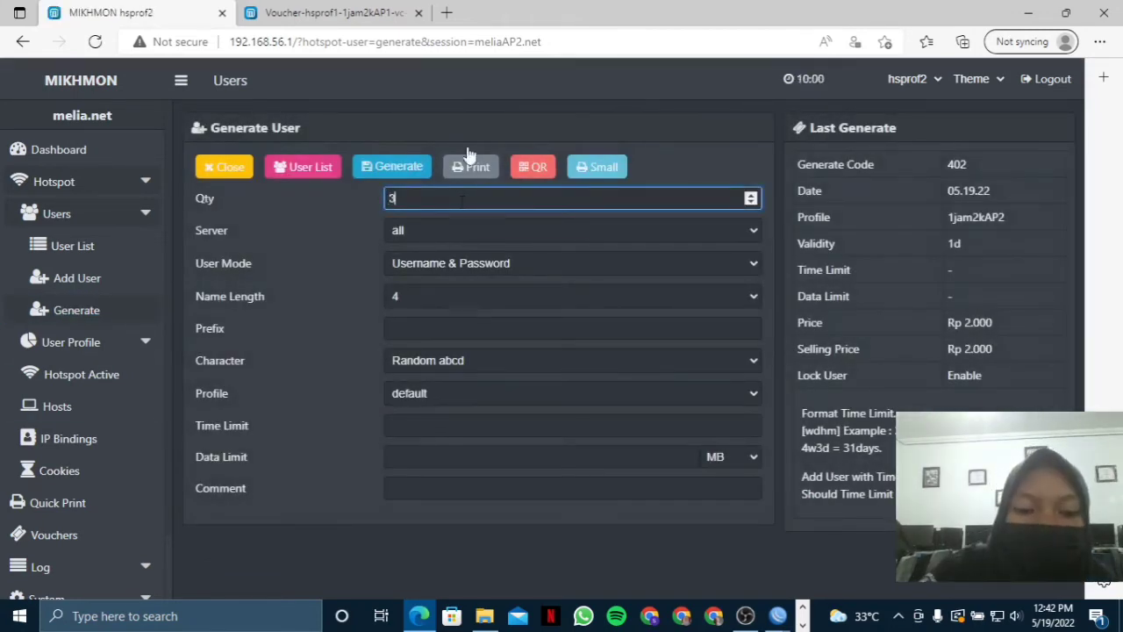
{"action": "left_click", "coordinate": [463, 268]}
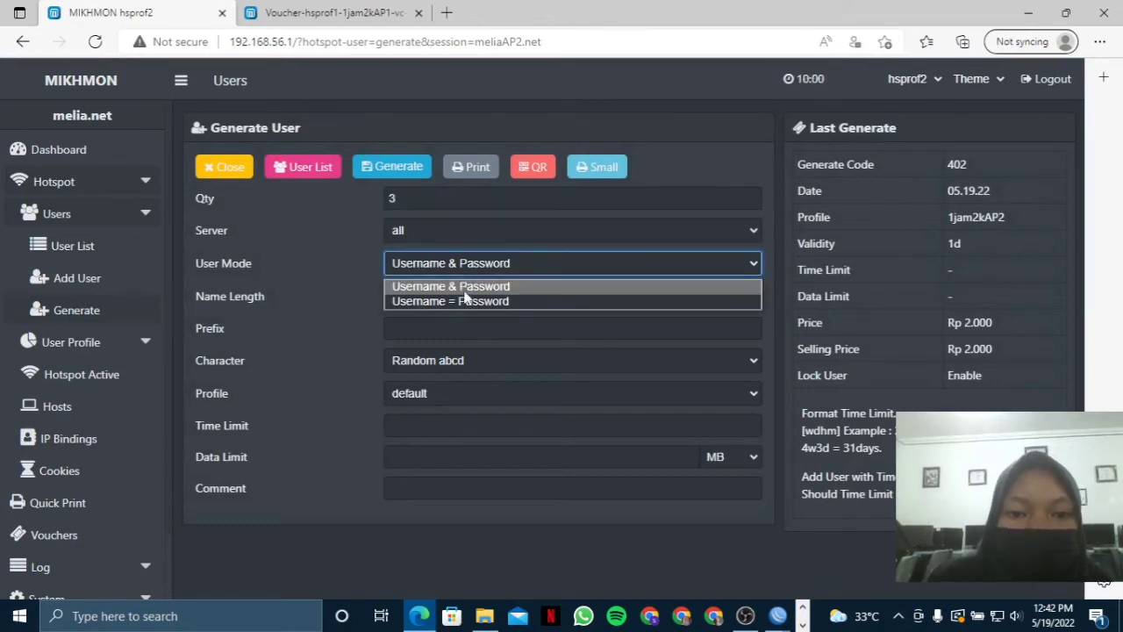
{"action": "left_click", "coordinate": [456, 300]}
{"action": "left_click", "coordinate": [452, 298]}
{"action": "left_click", "coordinate": [438, 321]}
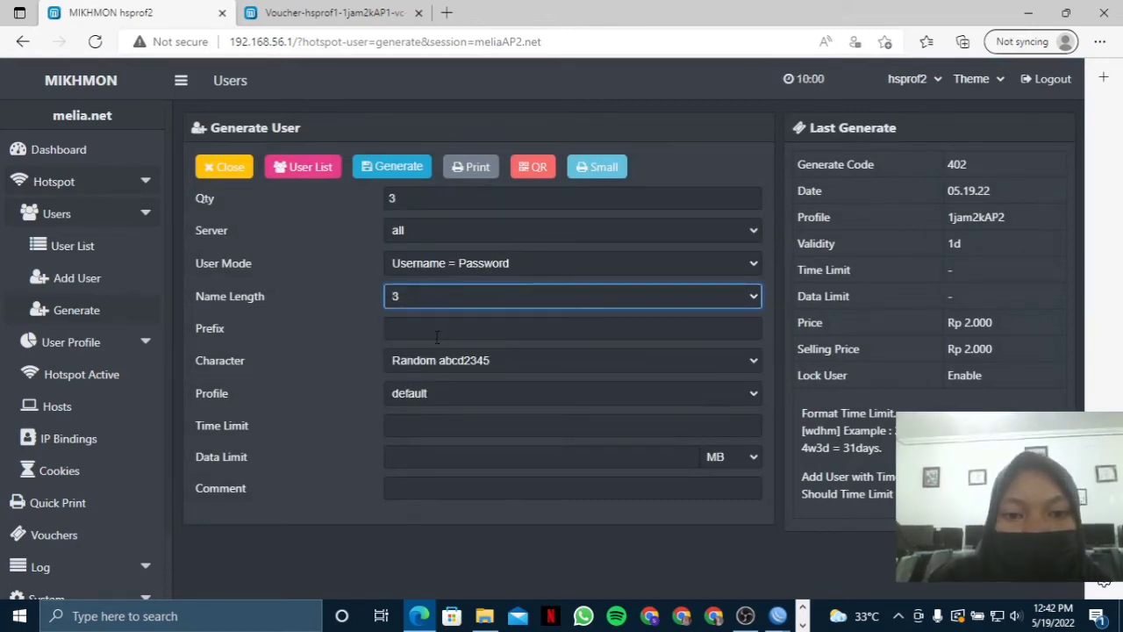
Add prefix AP2, choose profile 3jam5kAP2, and generate the vouchers.
{"action": "left_click", "coordinate": [436, 331]}
{"action": "type", "text": "AP2"}
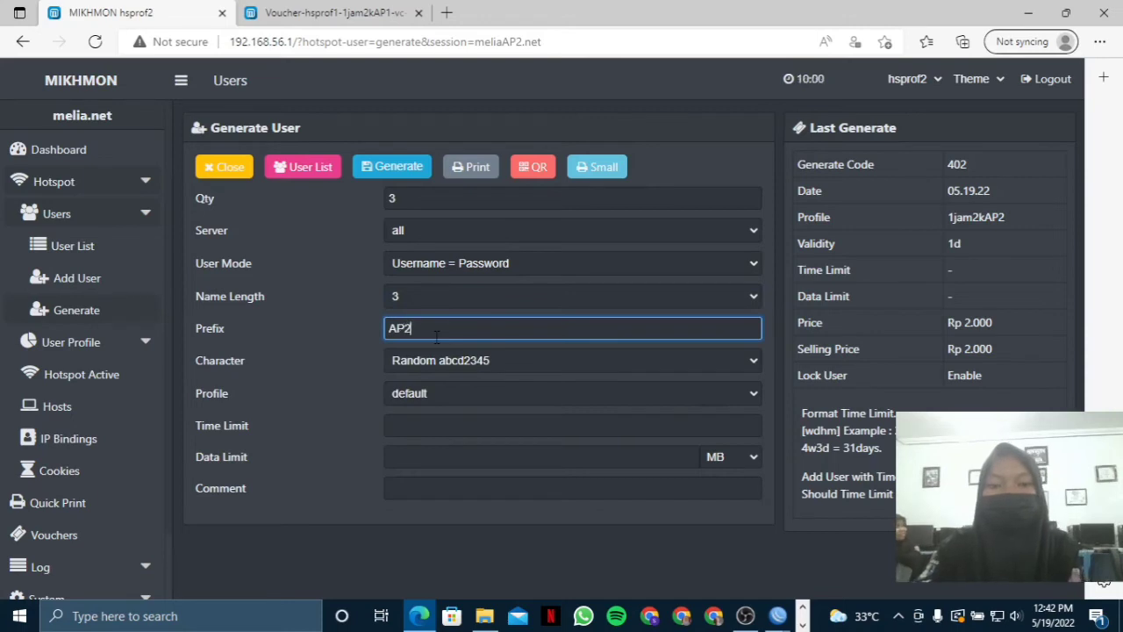
{"action": "left_click", "coordinate": [447, 393]}
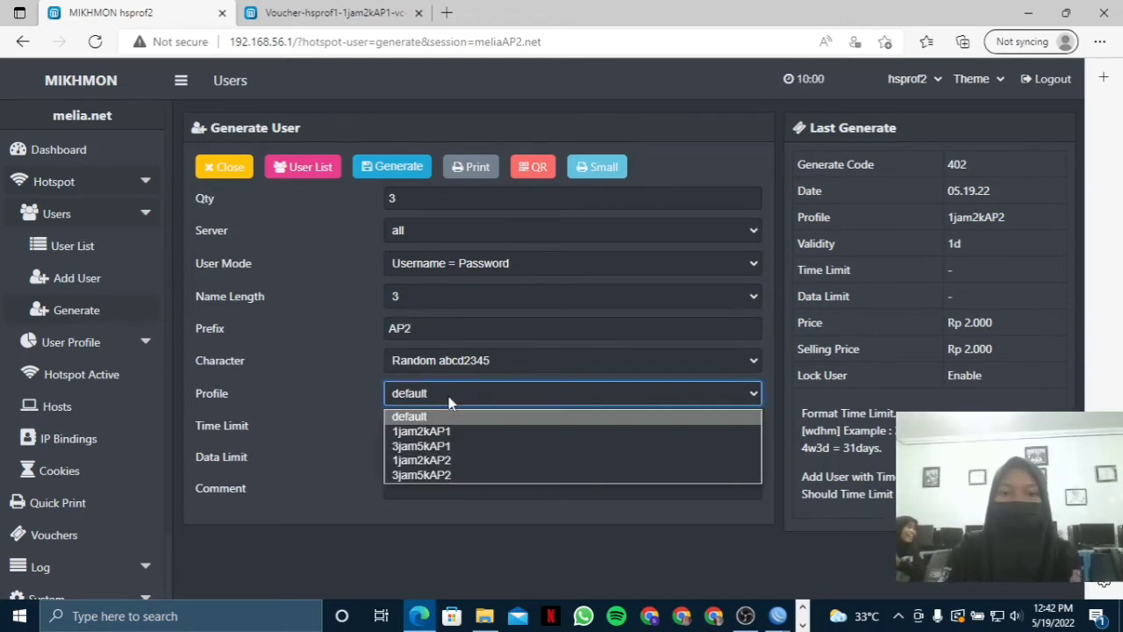
{"action": "left_click", "coordinate": [446, 475]}
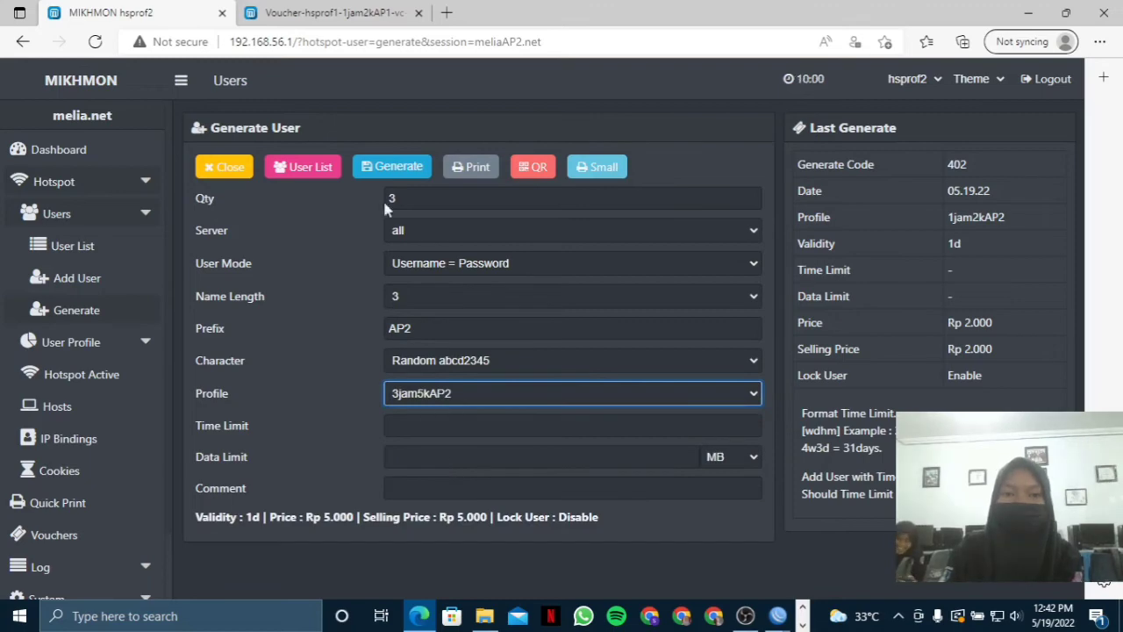
{"action": "left_click", "coordinate": [404, 176]}
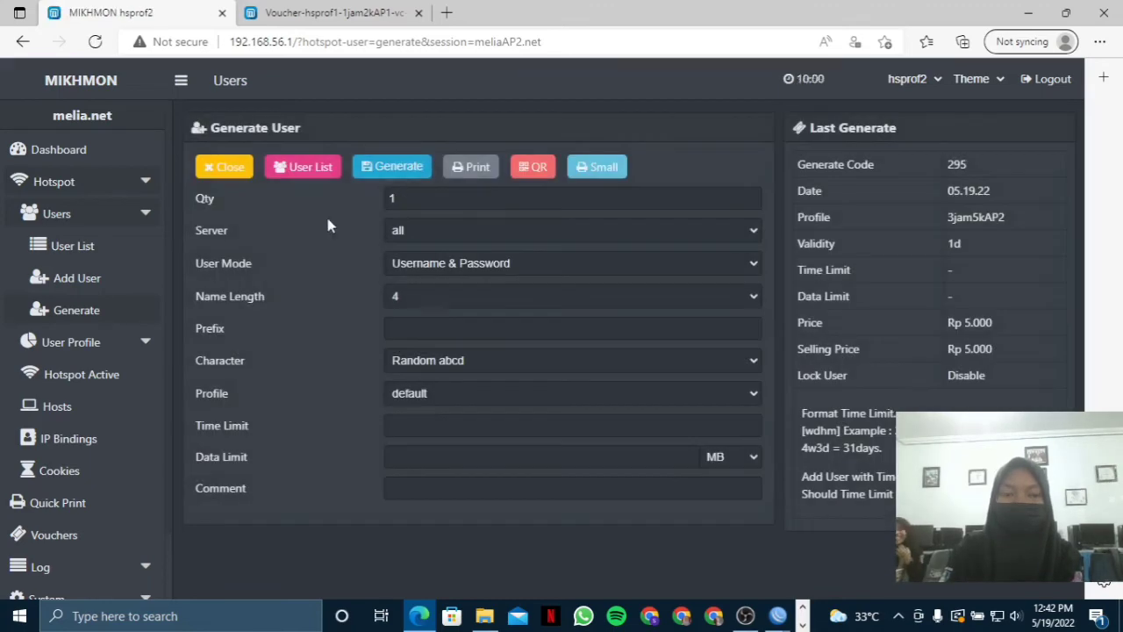
Check the profile list for 1jam2kAP2 at 2.000 and 3jam5kAP2 at 5.000, then return to the user list.
{"action": "left_click", "coordinate": [123, 249]}
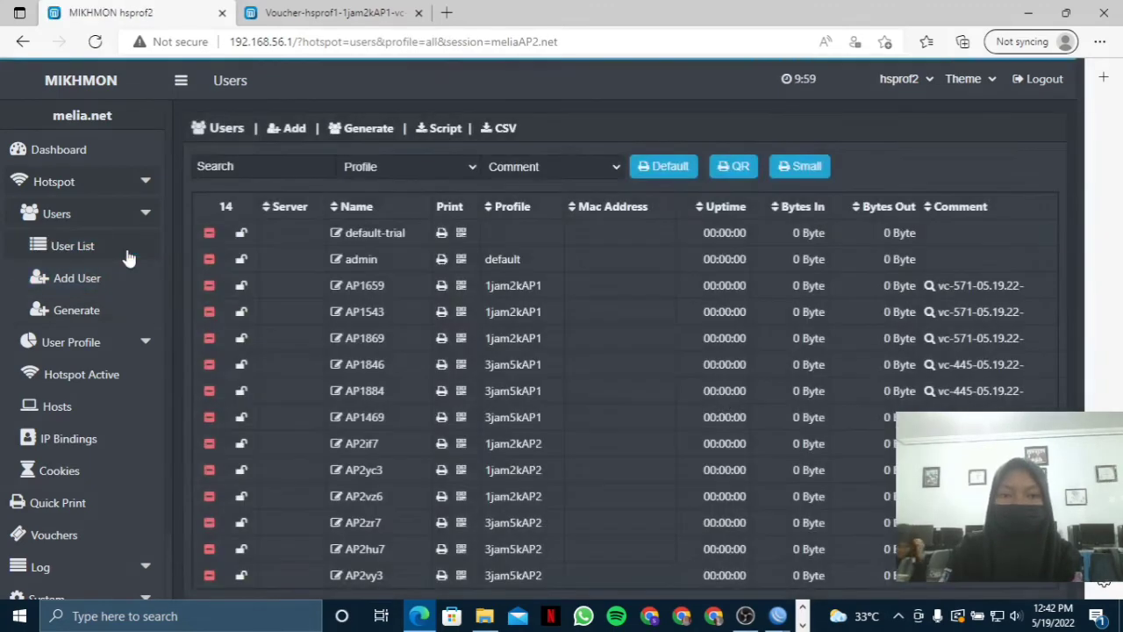
{"action": "left_click", "coordinate": [123, 314]}
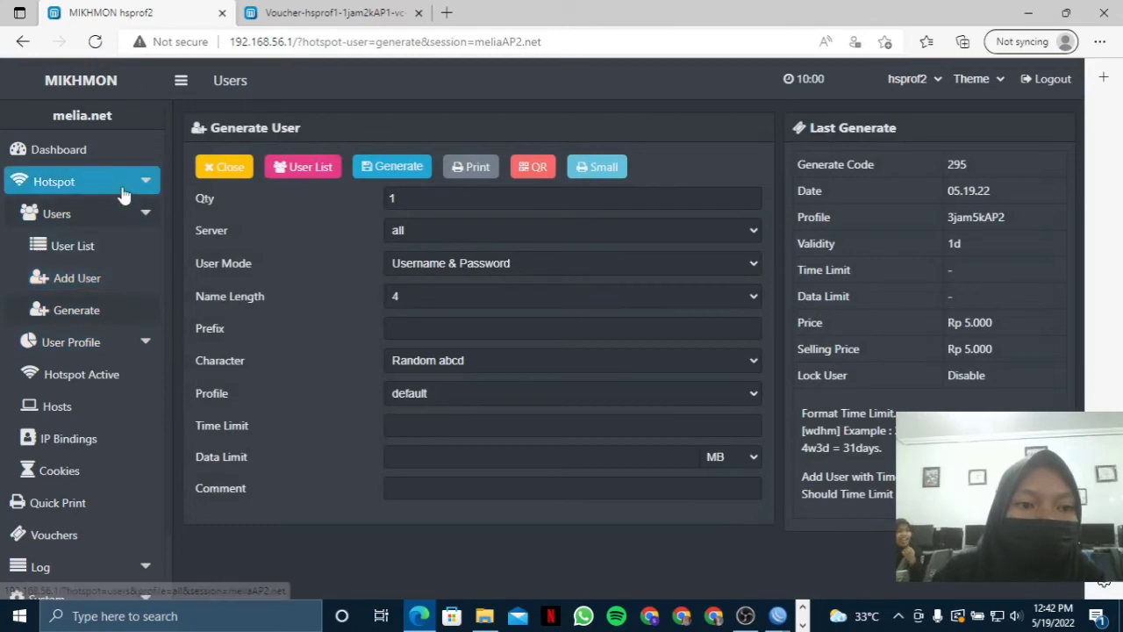
{"action": "left_click", "coordinate": [122, 344]}
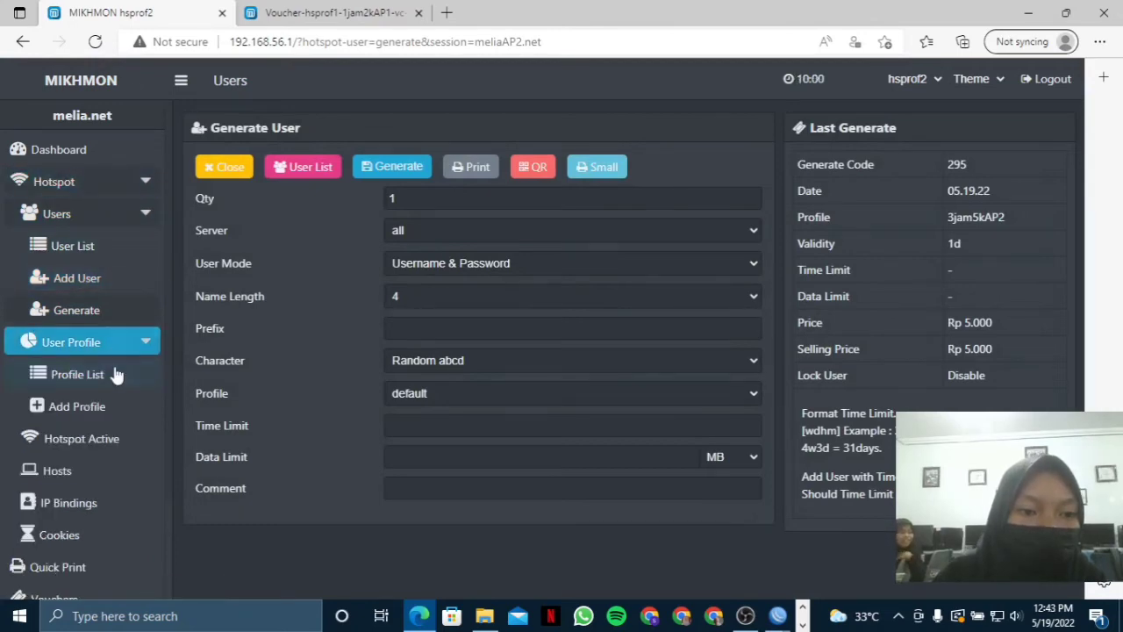
{"action": "left_click", "coordinate": [117, 375]}
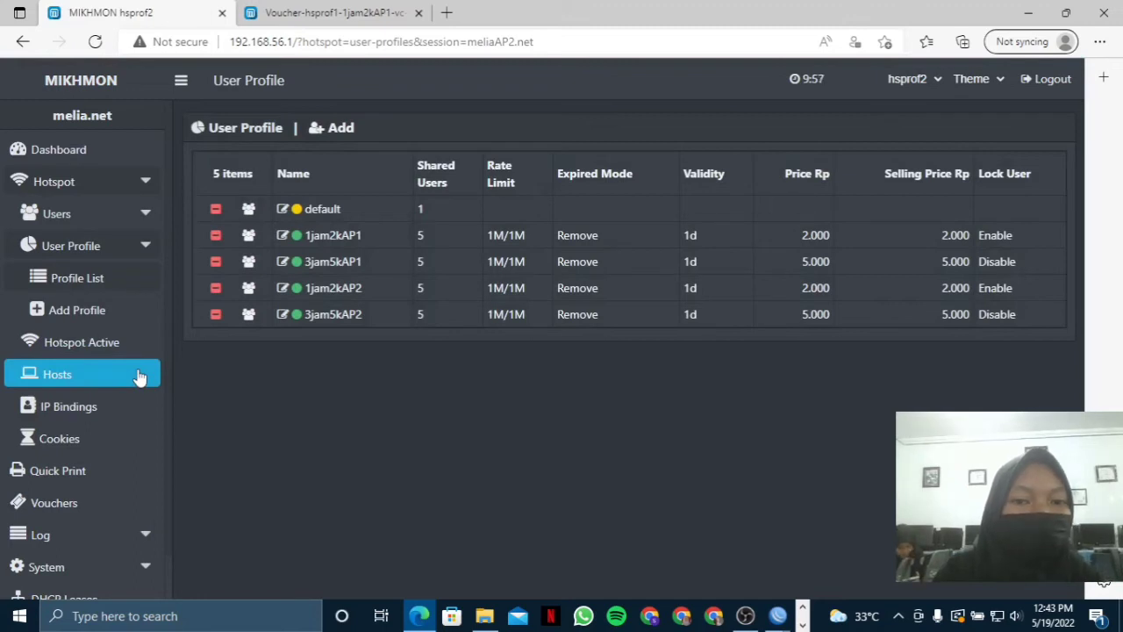
{"action": "left_click", "coordinate": [111, 213]}
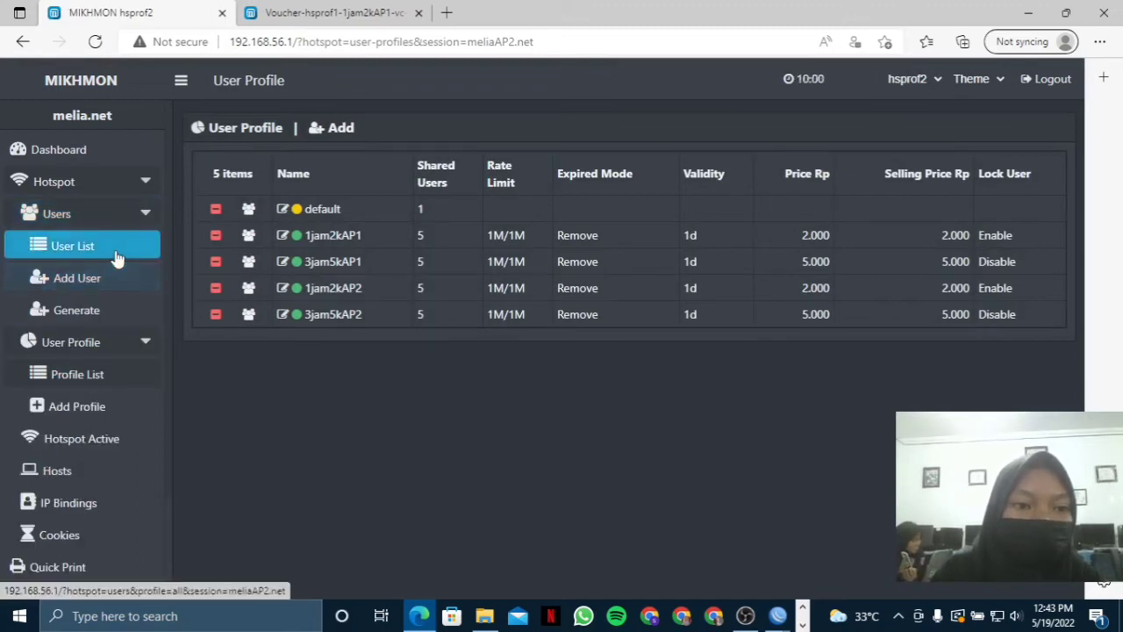
{"action": "left_click", "coordinate": [116, 257]}
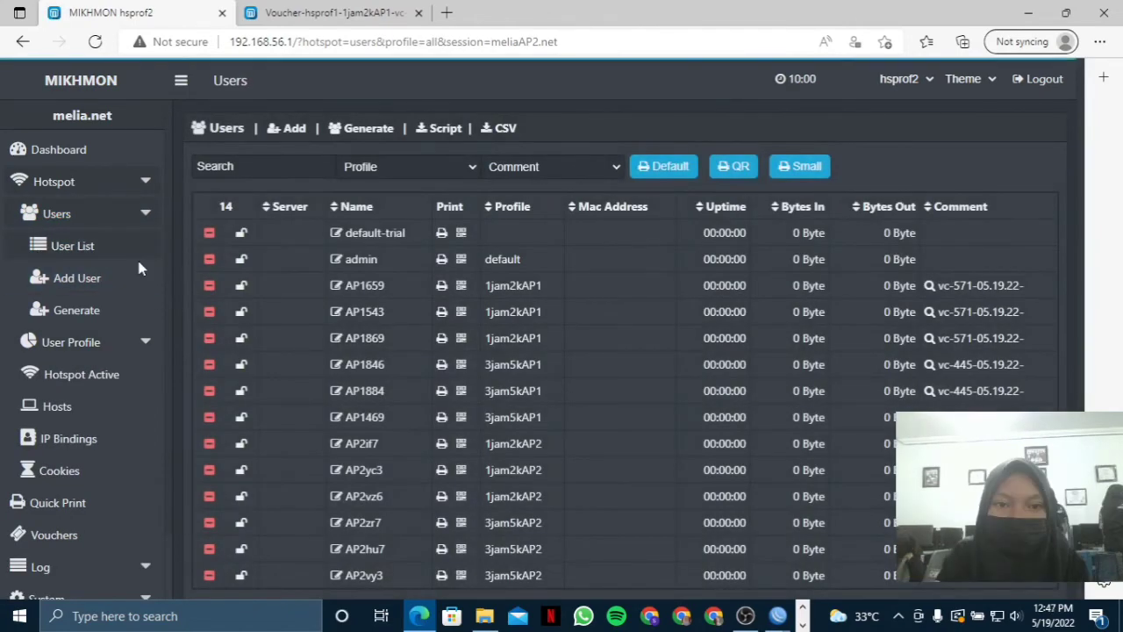
Filter the user list to profile 1jam2kAP2, then switch back to all profiles.
{"action": "left_click", "coordinate": [441, 171]}
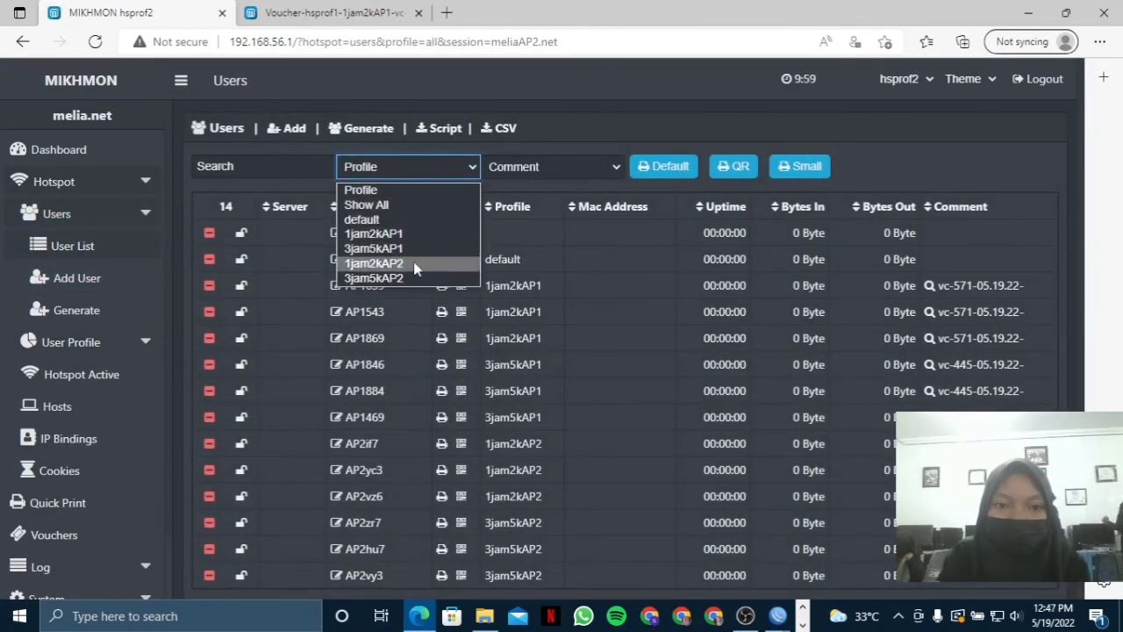
{"action": "left_click", "coordinate": [413, 262]}
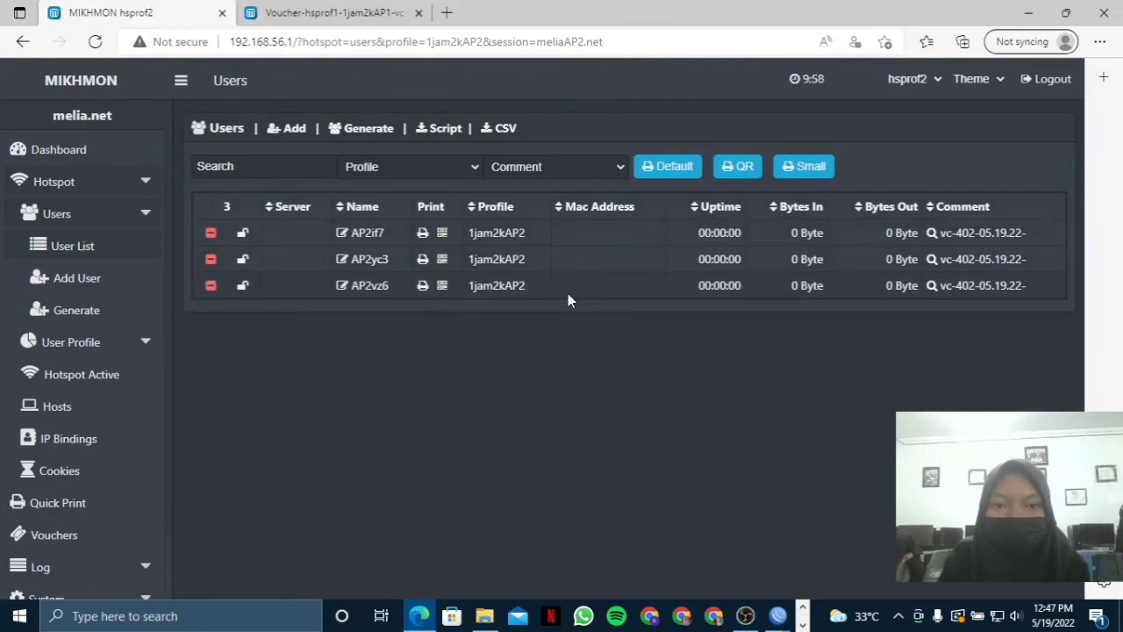
{"action": "left_click", "coordinate": [440, 163]}
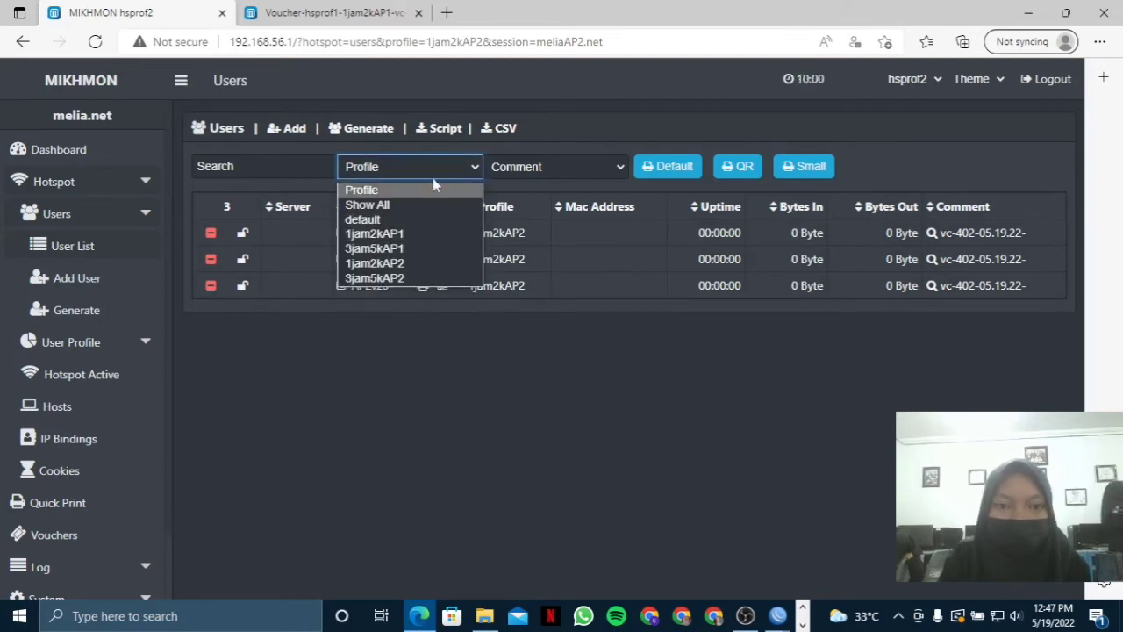
{"action": "left_click", "coordinate": [418, 208]}
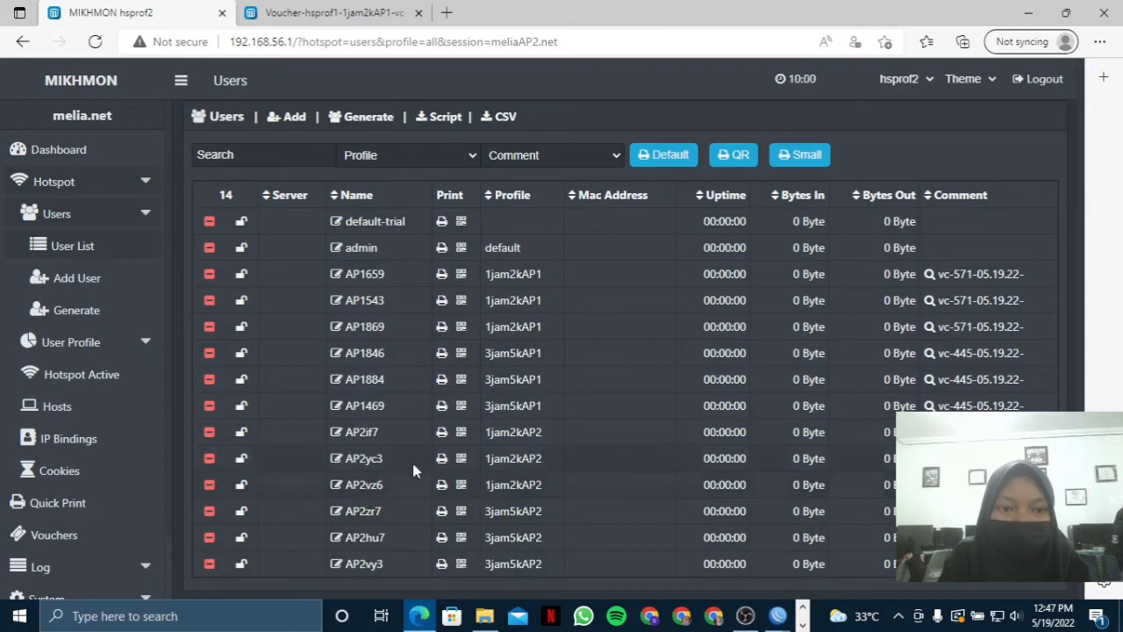
{"action": "left_click", "coordinate": [88, 310]}
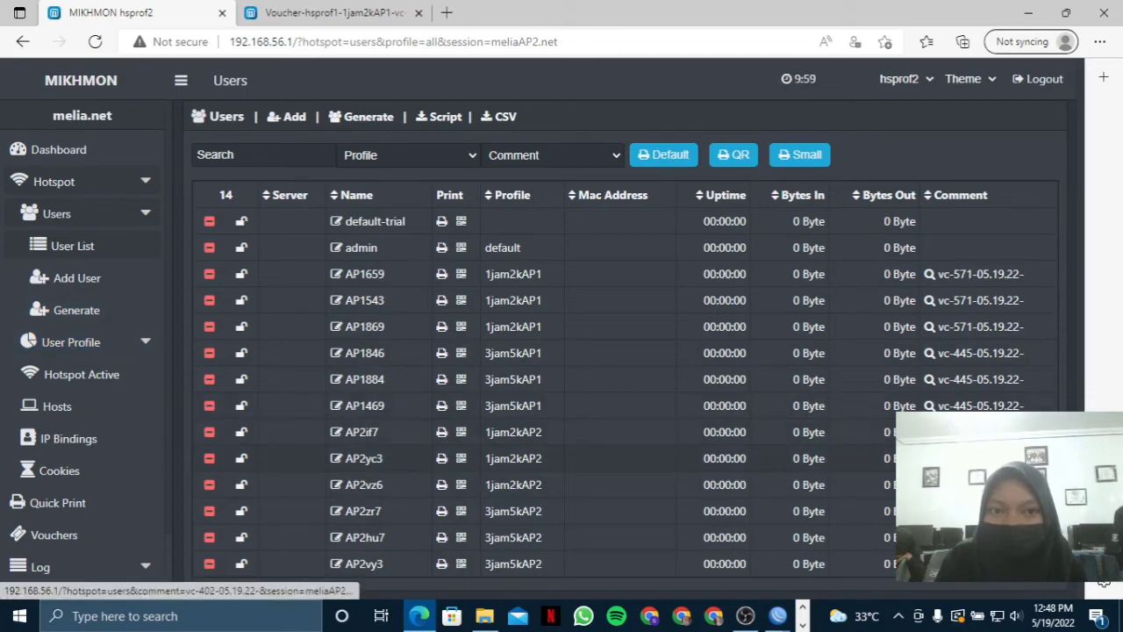
Filter users to batch vc-402-05.19.22- and open them as small printable vouchers.
{"action": "left_click", "coordinate": [975, 458]}
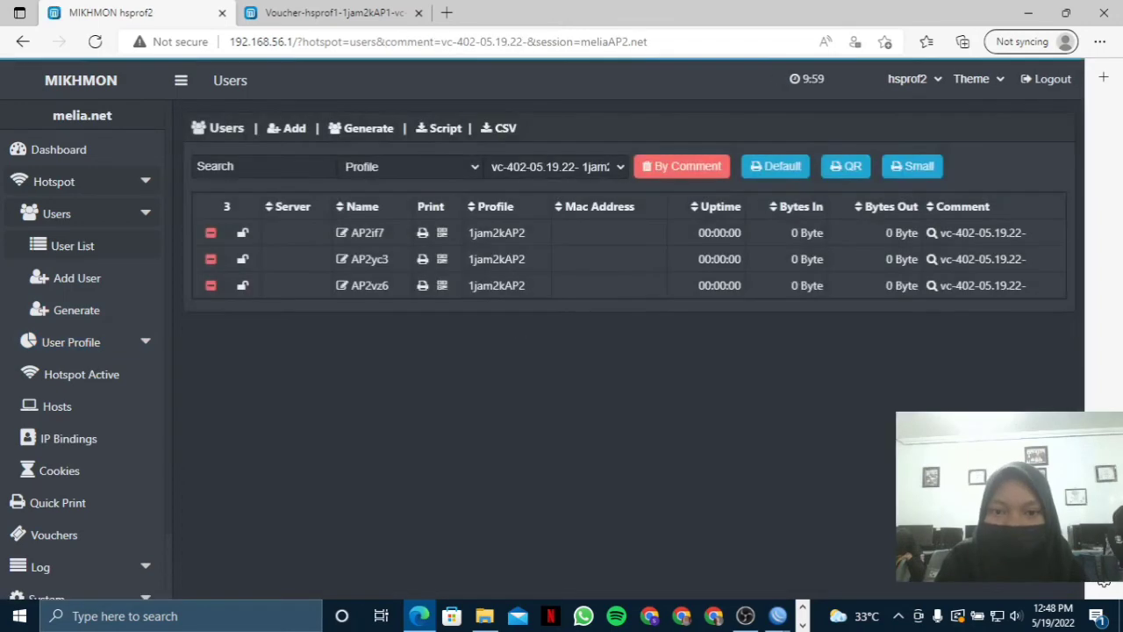
{"action": "left_click", "coordinate": [953, 233]}
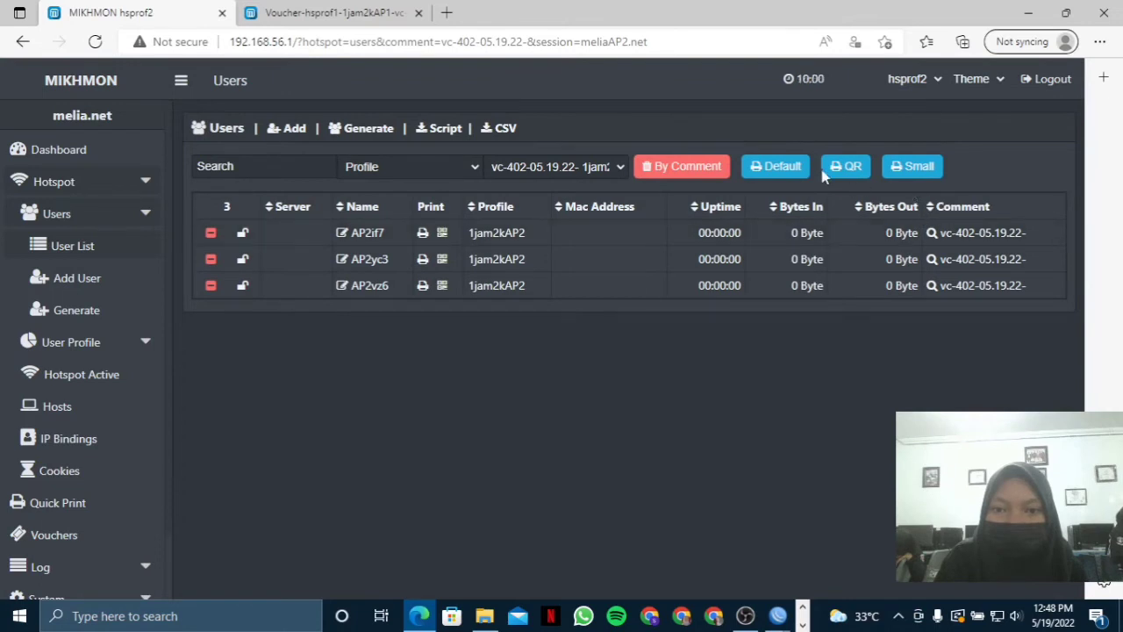
{"action": "left_click", "coordinate": [927, 170]}
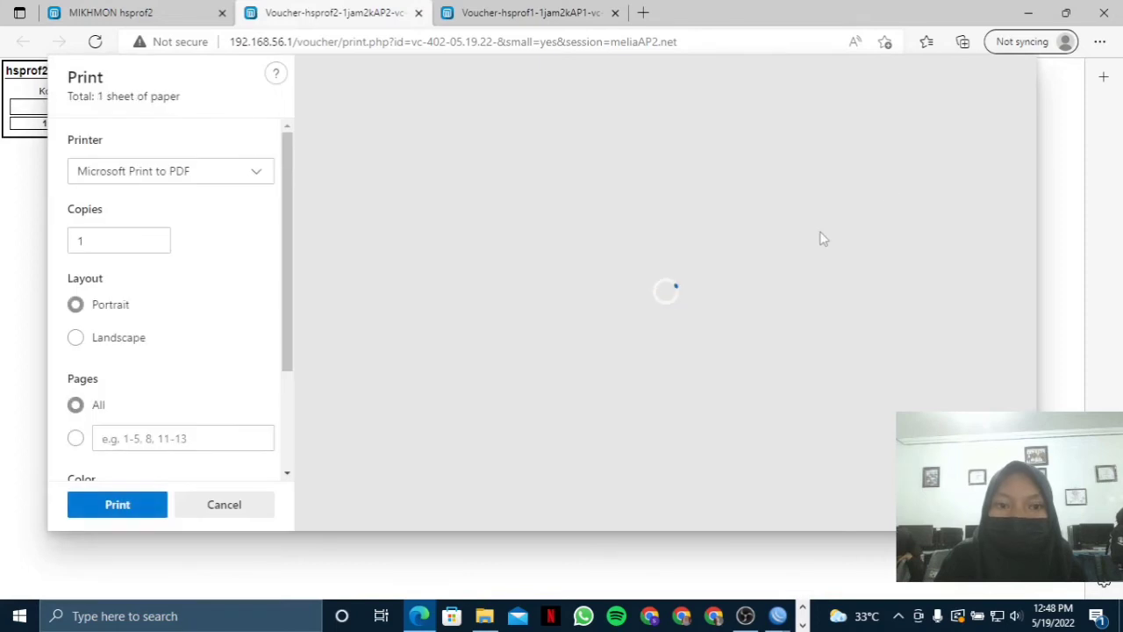
Cancel the print dialog to display the three small AP2 vouchers.
{"action": "left_click", "coordinate": [238, 506]}
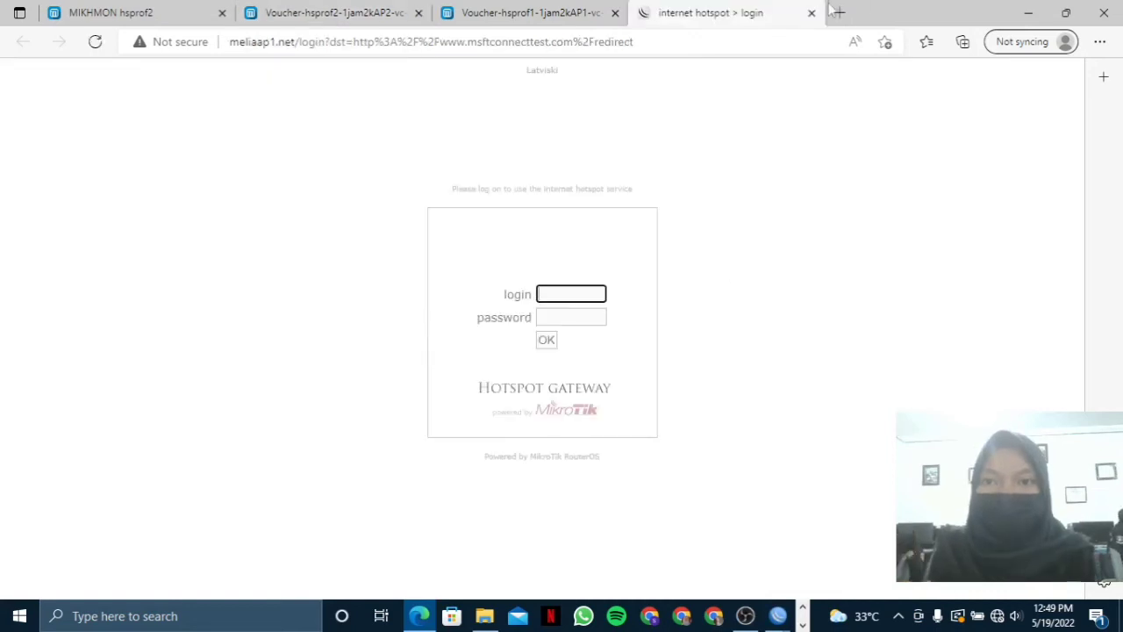
Replace the hotspot login tab with the router admin page at 192.168.0.1 and begin entering the username.
{"action": "left_click", "coordinate": [838, 13]}
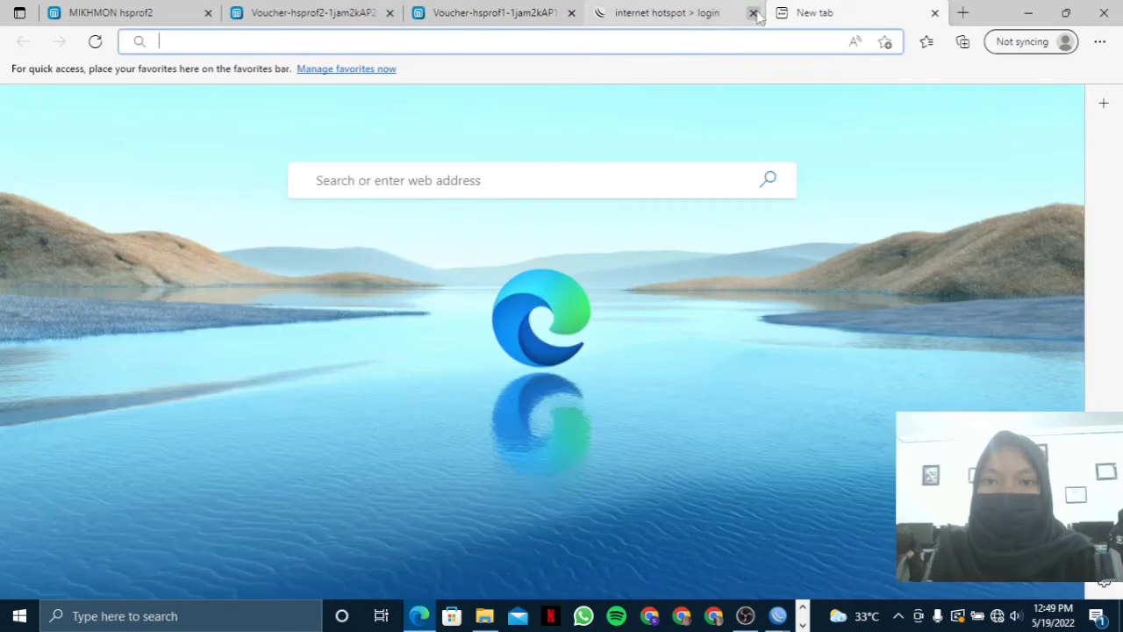
{"action": "left_click", "coordinate": [753, 12]}
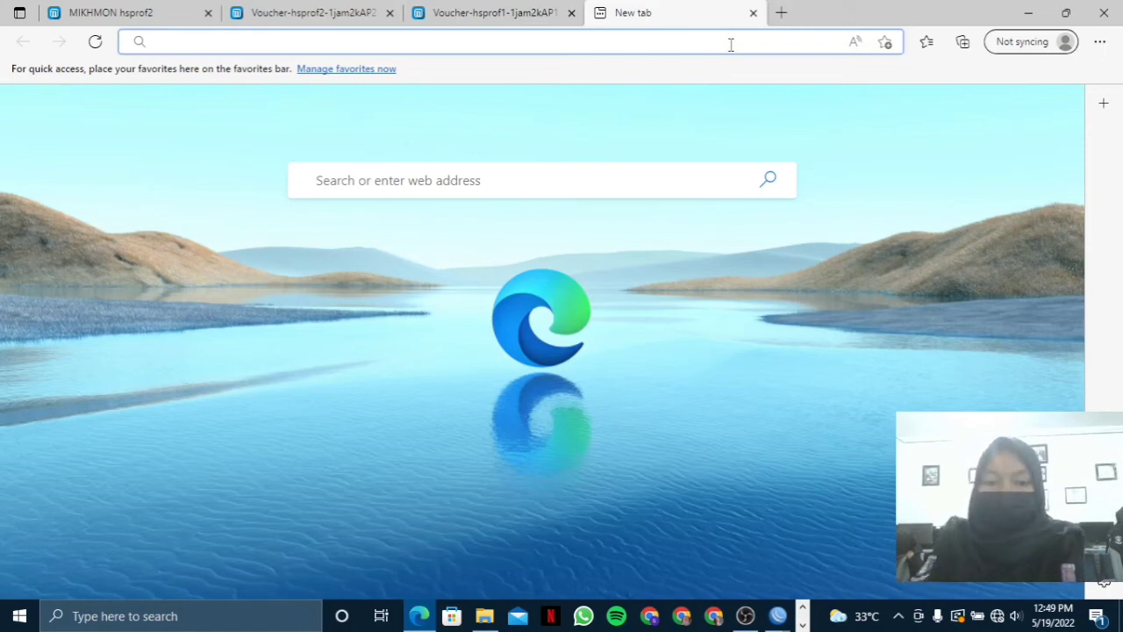
{"action": "type", "text": "192"}
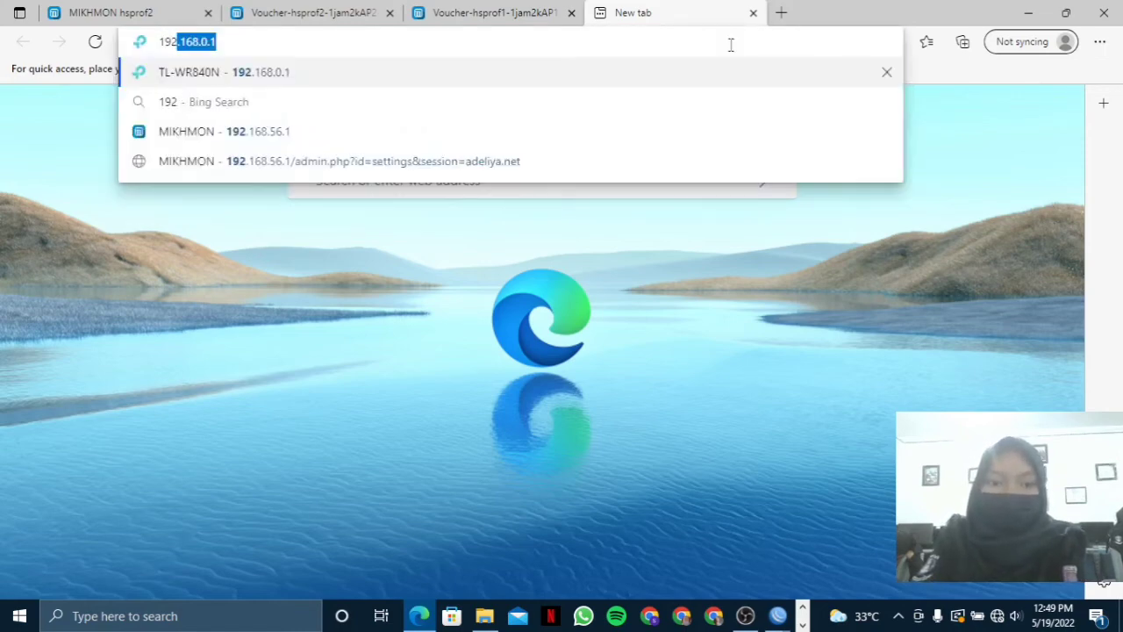
{"action": "type", "text": ".168"}
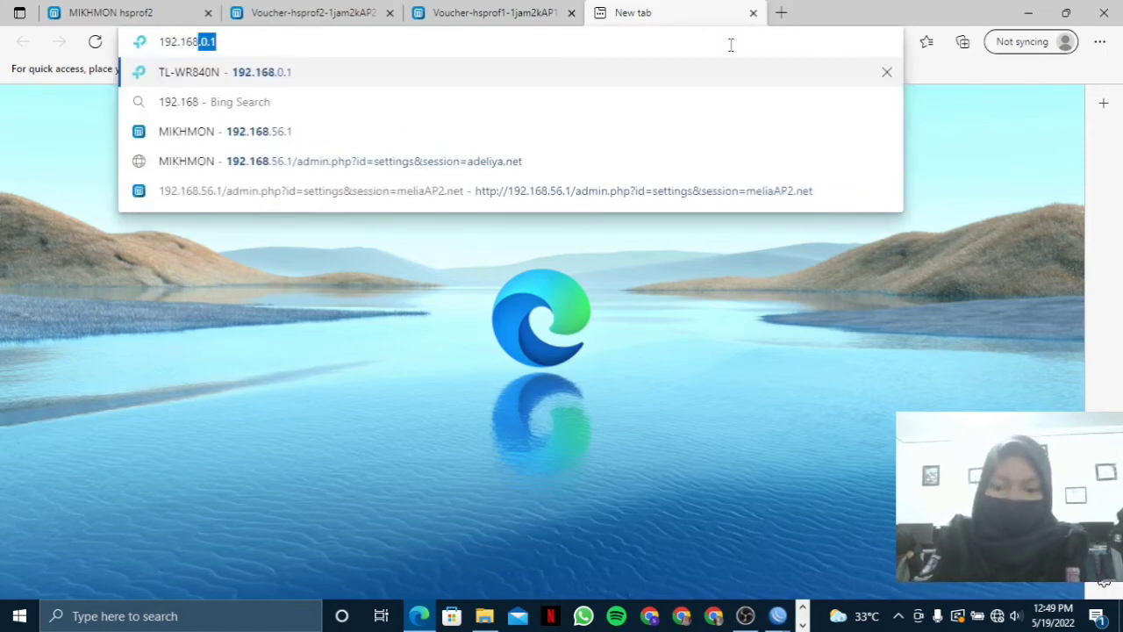
{"action": "type", "text": ".0.1"}
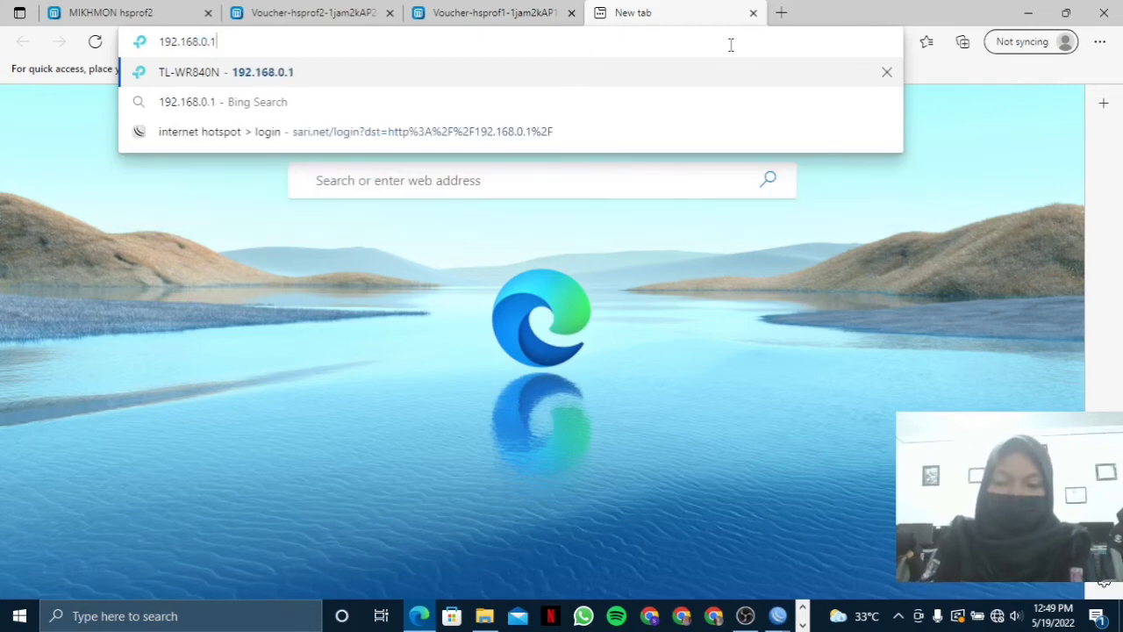
{"action": "key", "text": "Return"}
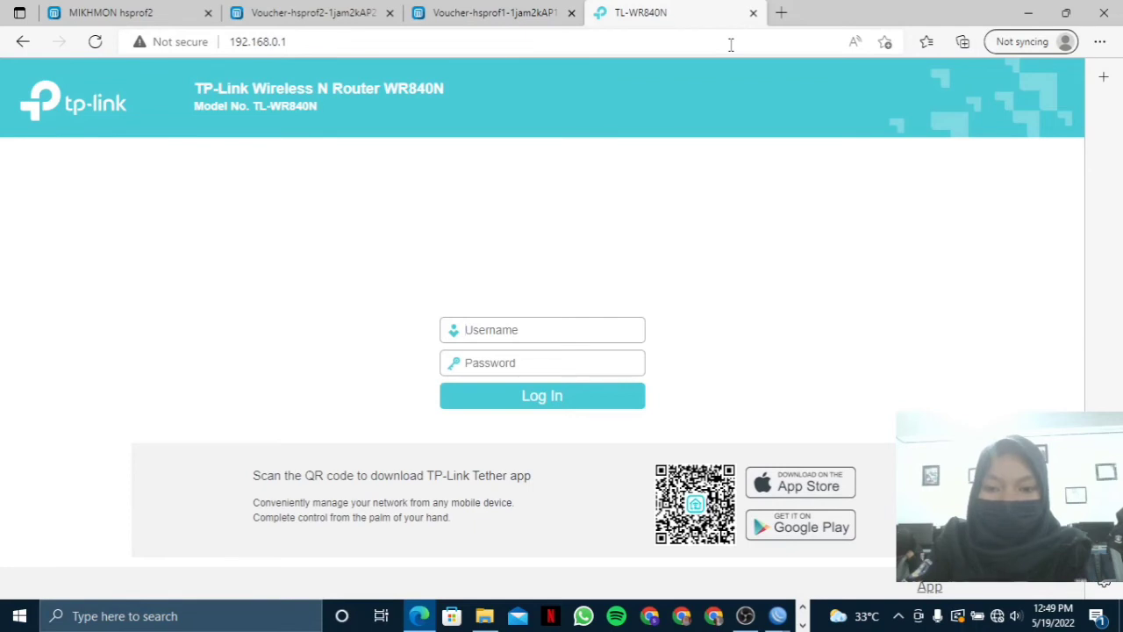
{"action": "type", "text": "admin1"}
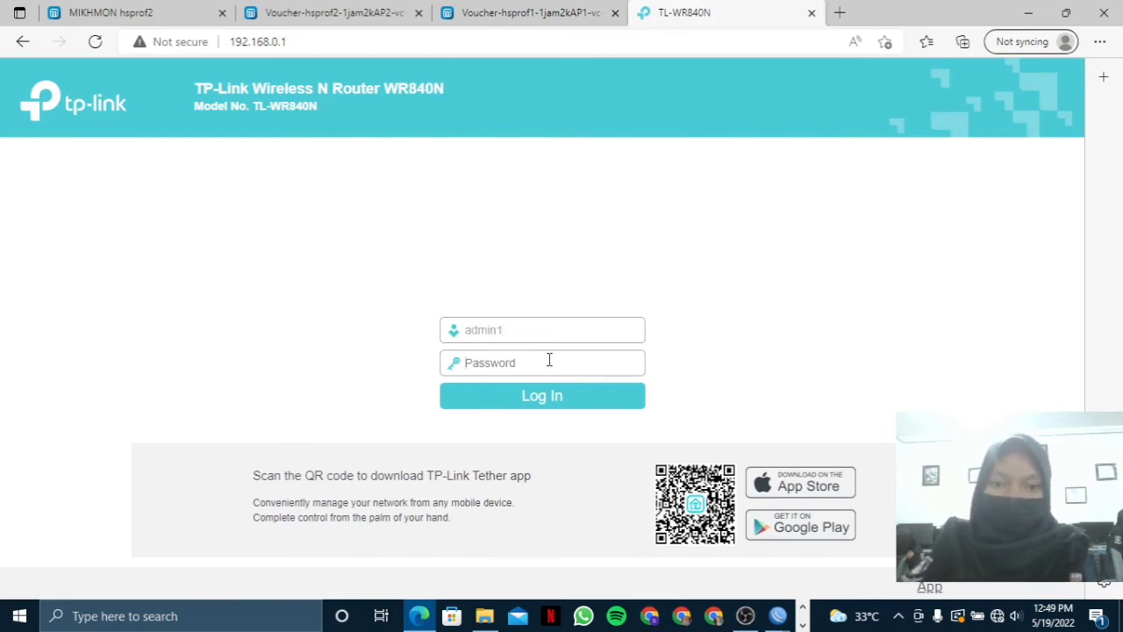
Log in to the TL-WR840N with the admin credentials, retrying after the first attempt is rejected.
{"action": "type", "text": "••"}
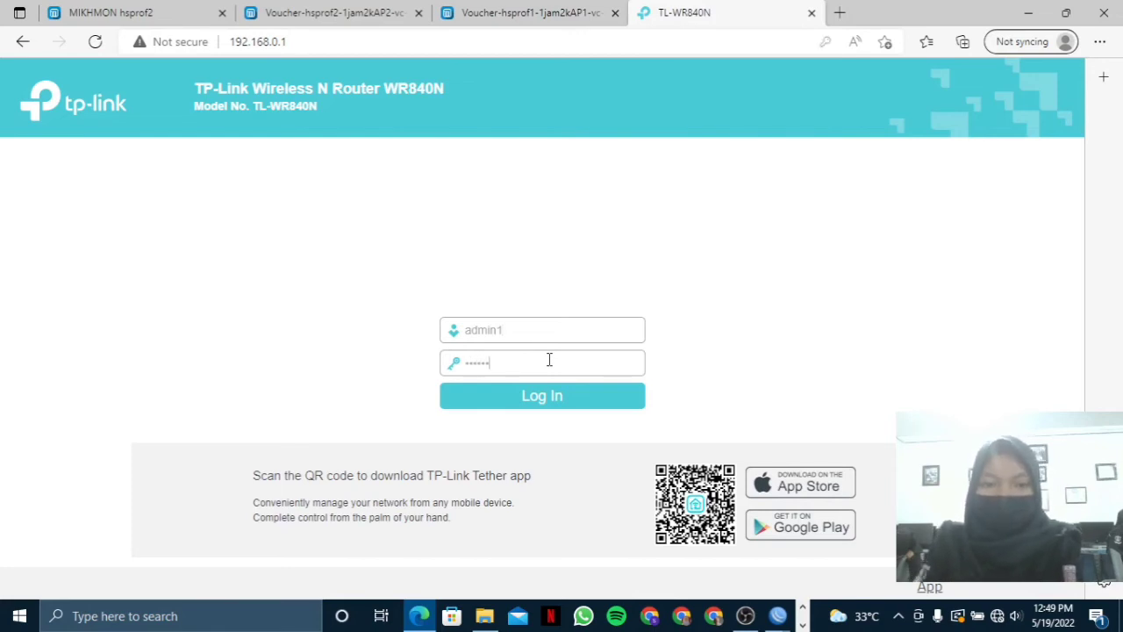
{"action": "type", "text": "••••"}
{"action": "left_click", "coordinate": [564, 410]}
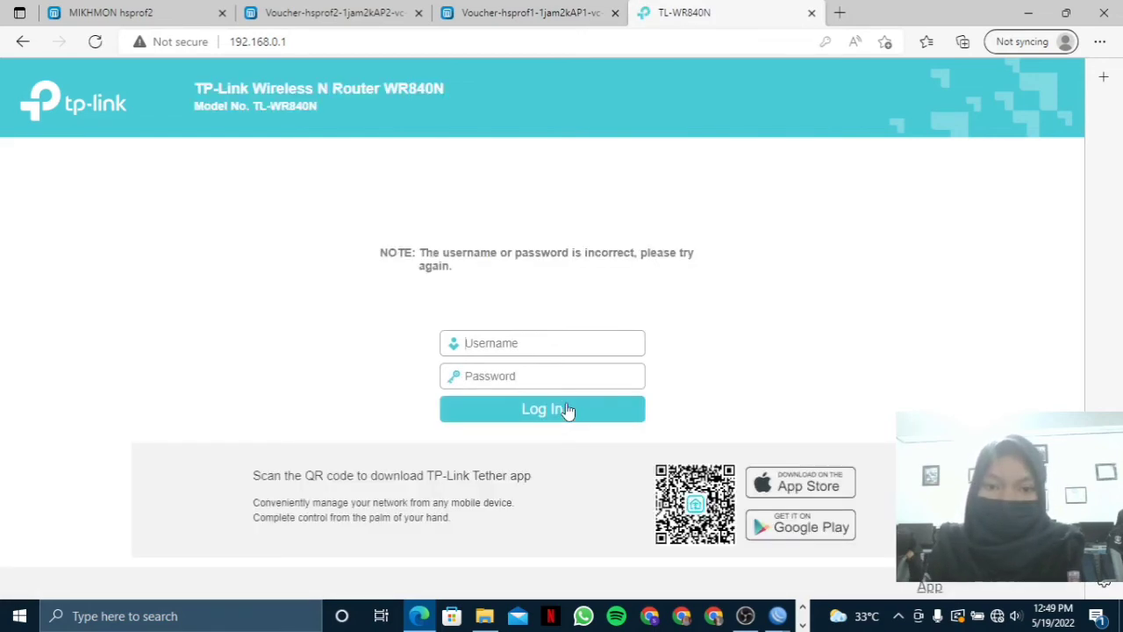
{"action": "left_click", "coordinate": [556, 342]}
{"action": "type", "text": "adm"}
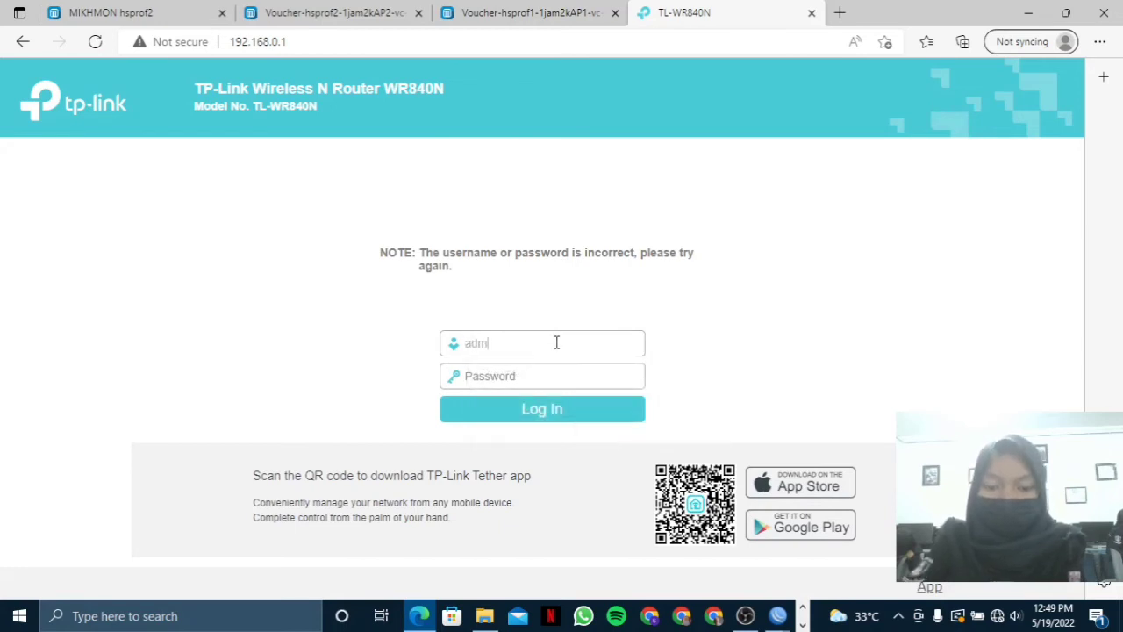
{"action": "type", "text": "nin"}
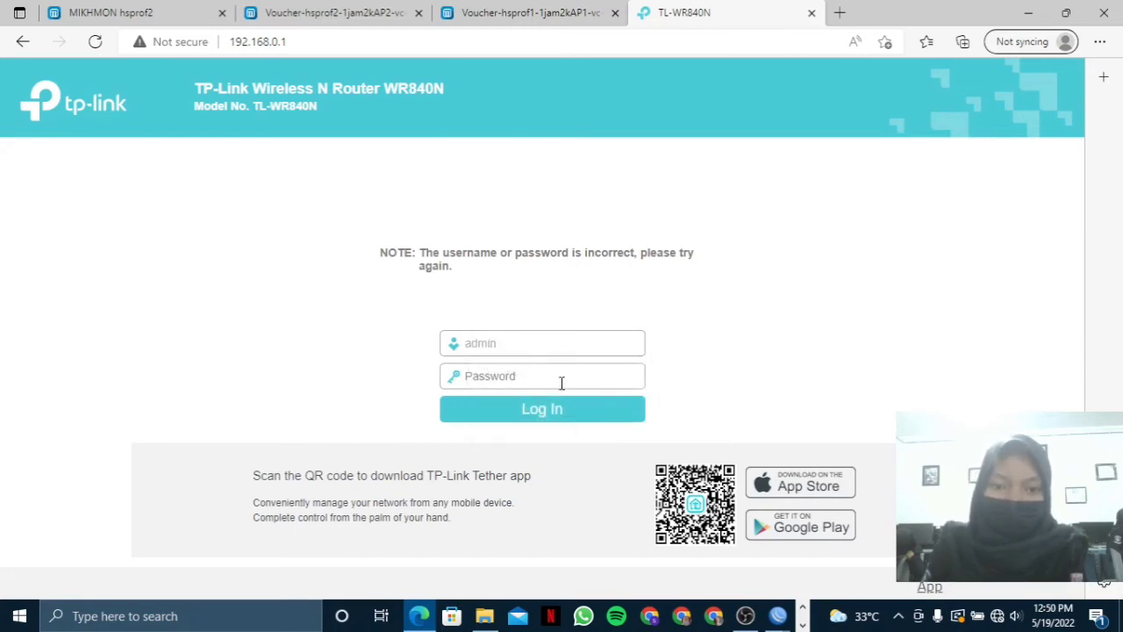
{"action": "left_click", "coordinate": [577, 379]}
{"action": "type", "text": "admin"}
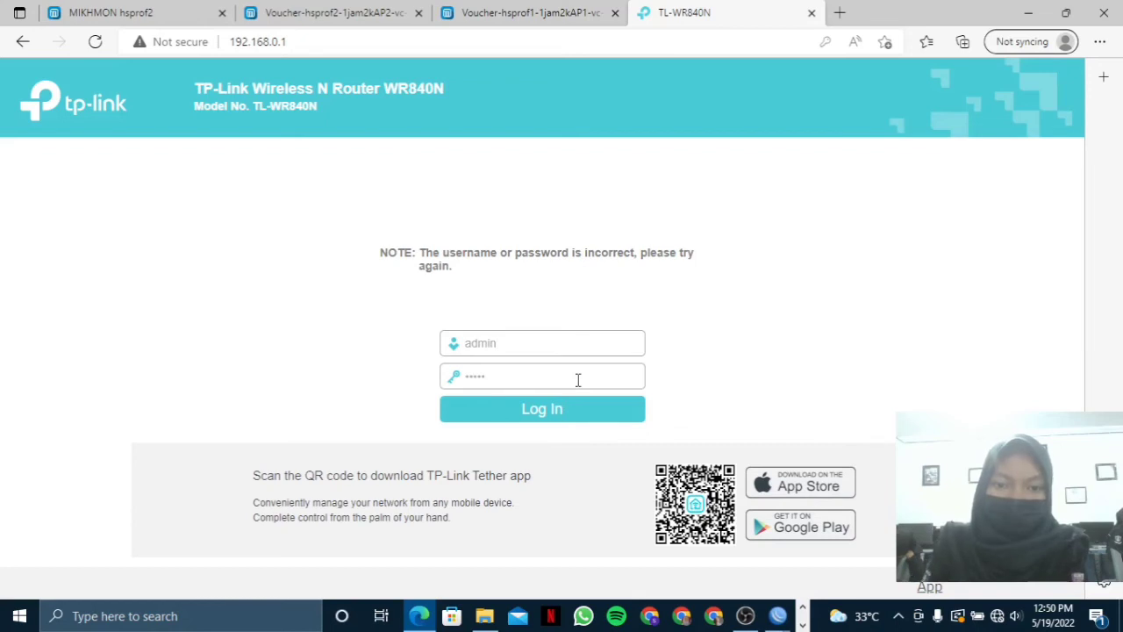
{"action": "left_click", "coordinate": [575, 410]}
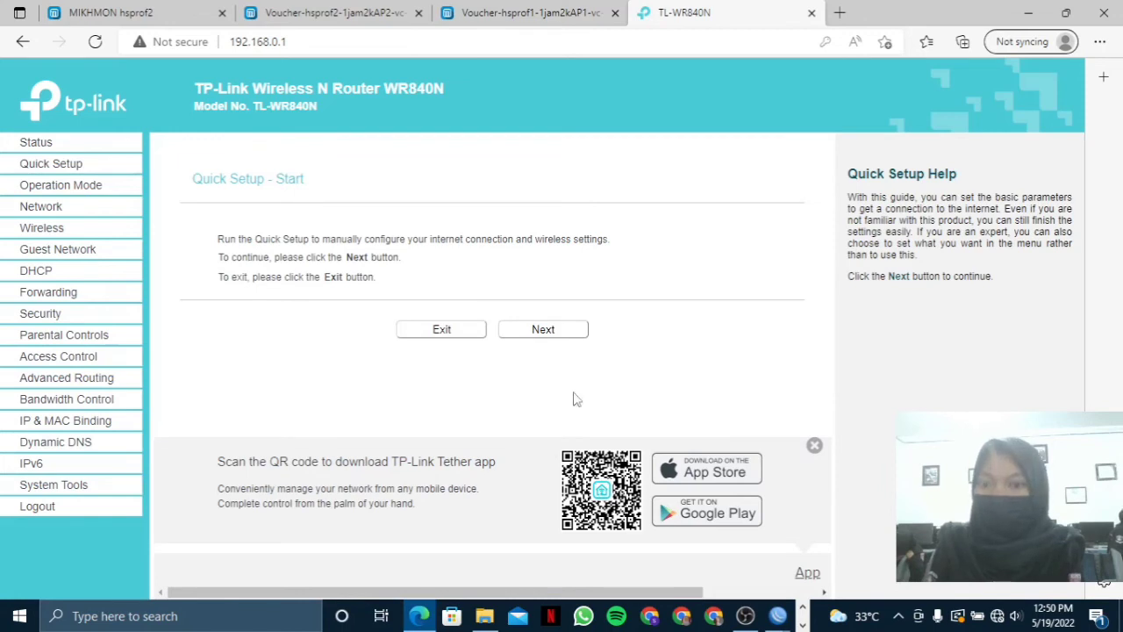
In Quick Setup, choose Access Point mode, set SSID meliaAP1.net, and disable wireless security.
{"action": "left_click", "coordinate": [553, 342]}
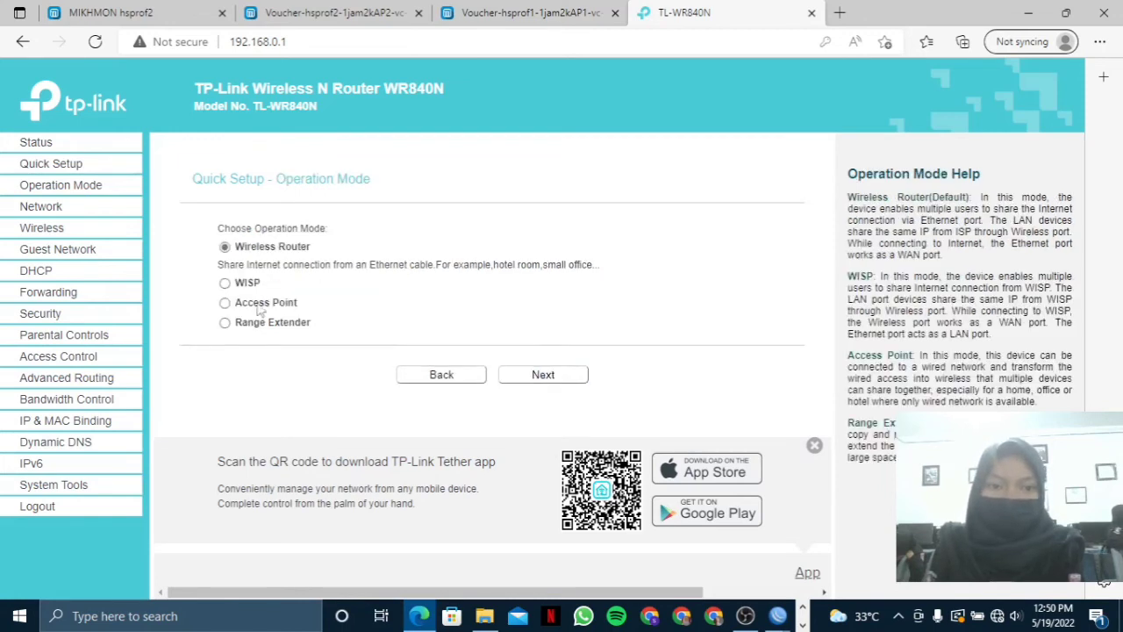
{"action": "left_click", "coordinate": [229, 303]}
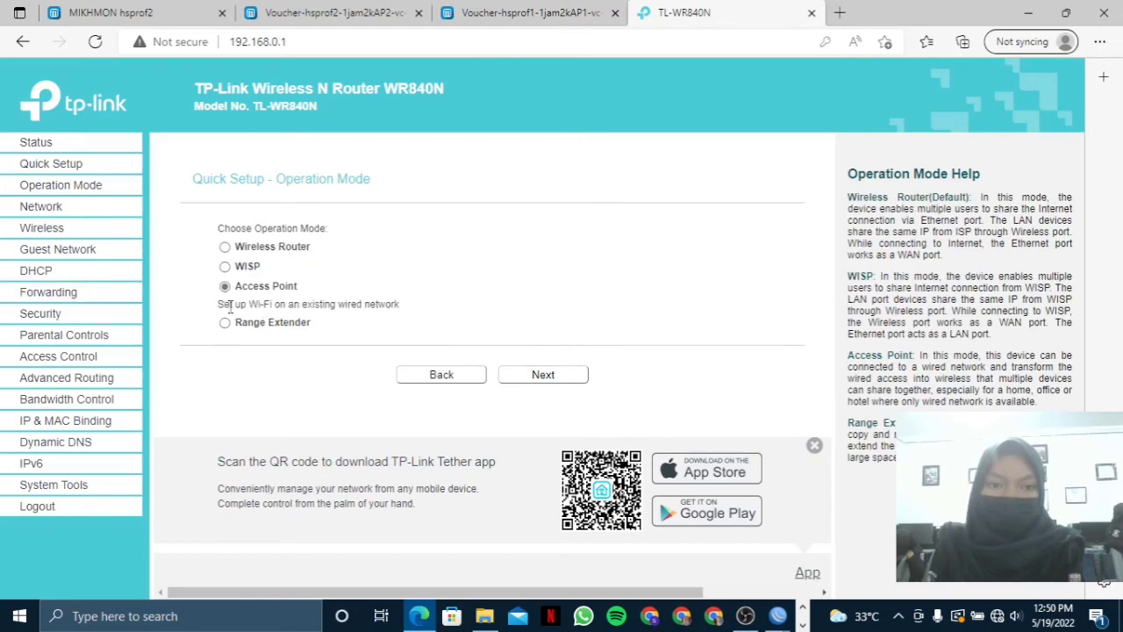
{"action": "left_click", "coordinate": [537, 379]}
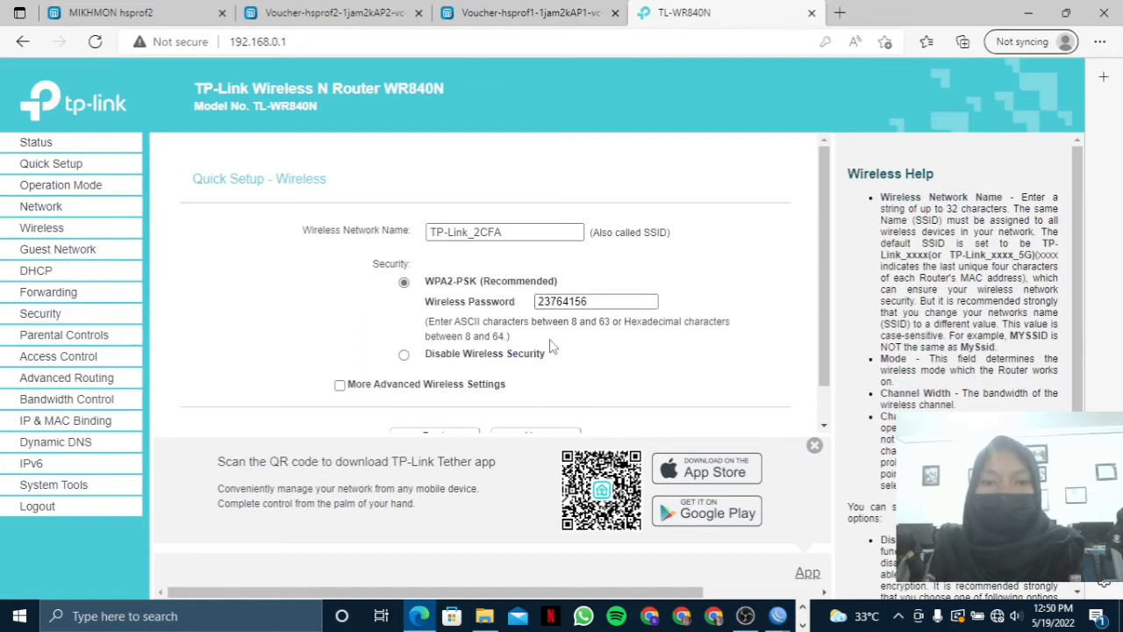
{"action": "left_click_drag", "start_coordinate": [532, 230], "coordinate": [408, 237]}
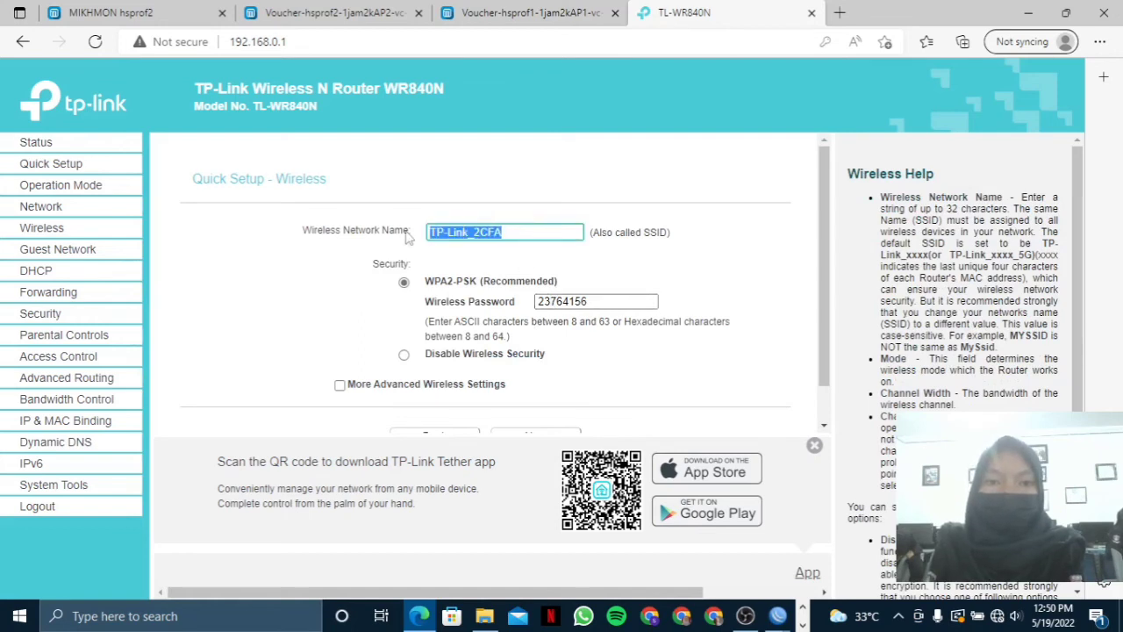
{"action": "type", "text": "melia"}
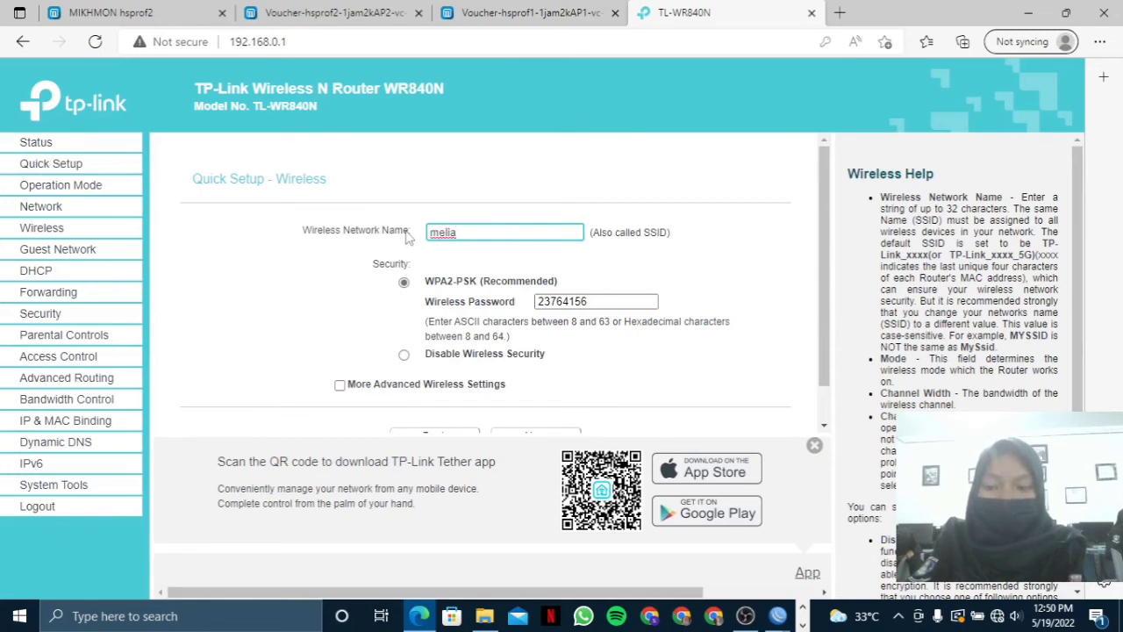
{"action": "type", "text": "AP"}
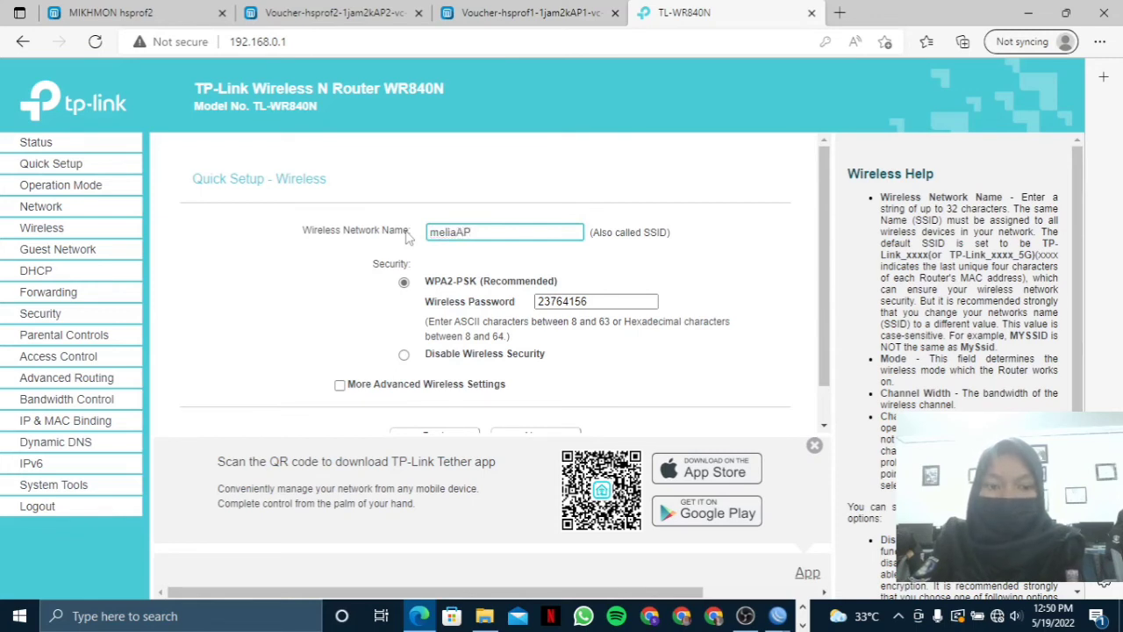
{"action": "type", "text": "1.net"}
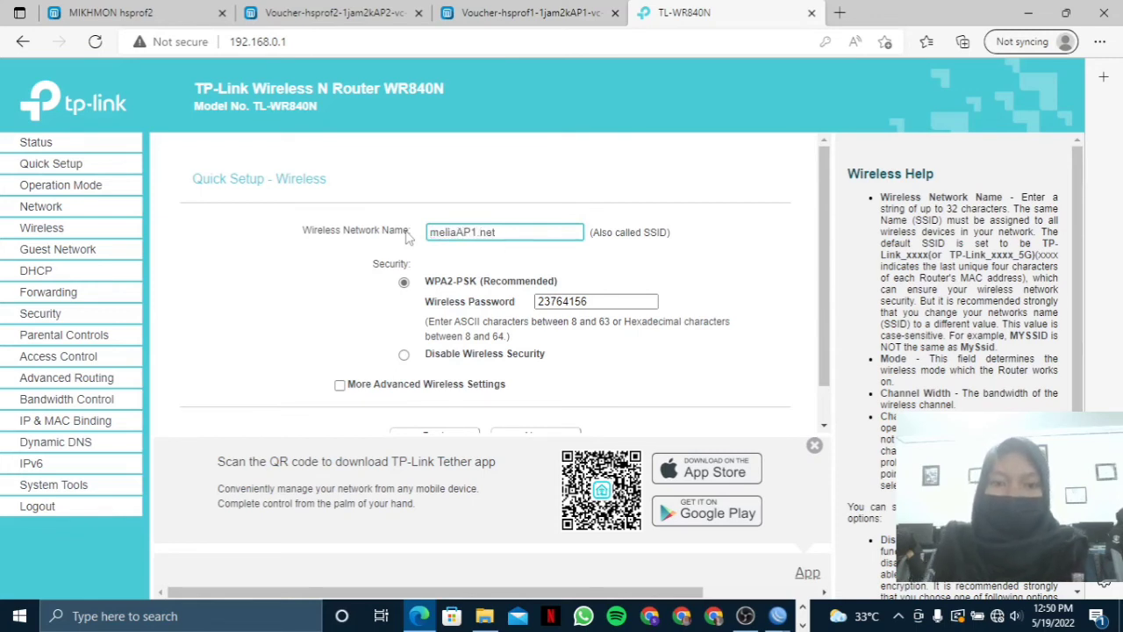
{"action": "left_click", "coordinate": [403, 353]}
Continue through the remaining Quick Setup pages and finish to apply the settings.
{"action": "scroll", "coordinate": [406, 333], "scroll_direction": "down", "scroll_amount": 1}
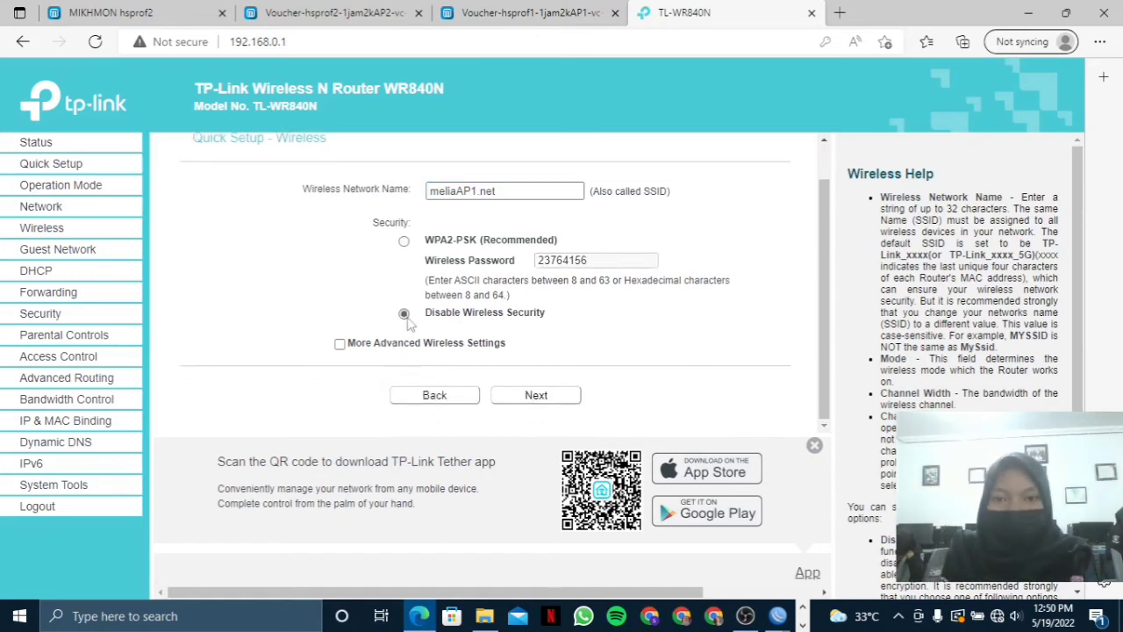
{"action": "left_click", "coordinate": [551, 397]}
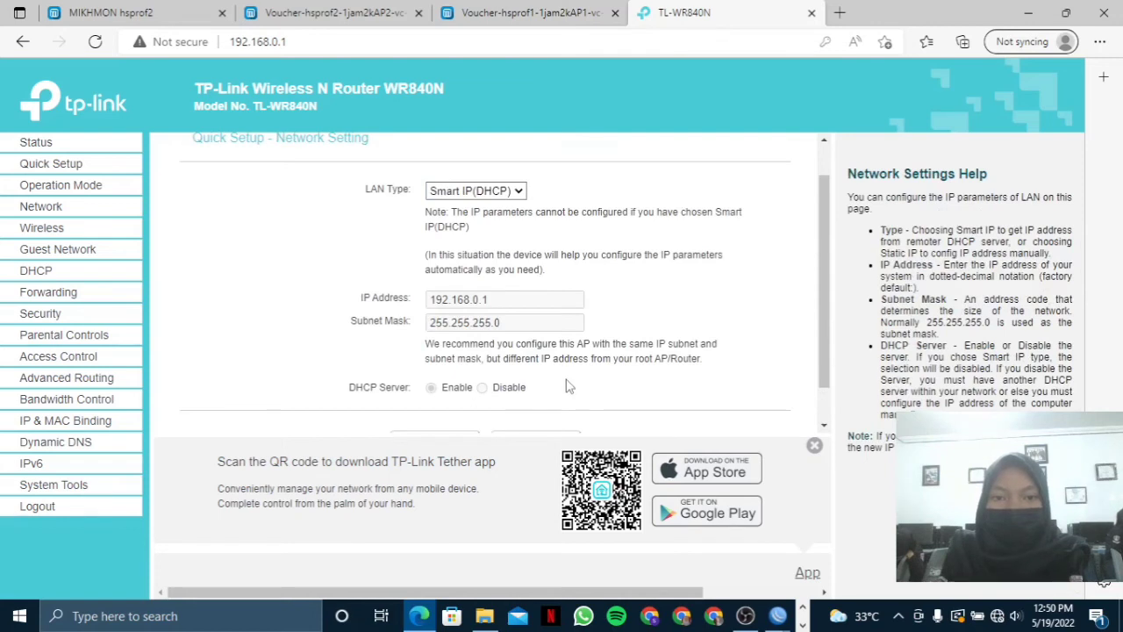
{"action": "scroll", "coordinate": [566, 386], "scroll_direction": "down", "scroll_amount": 1}
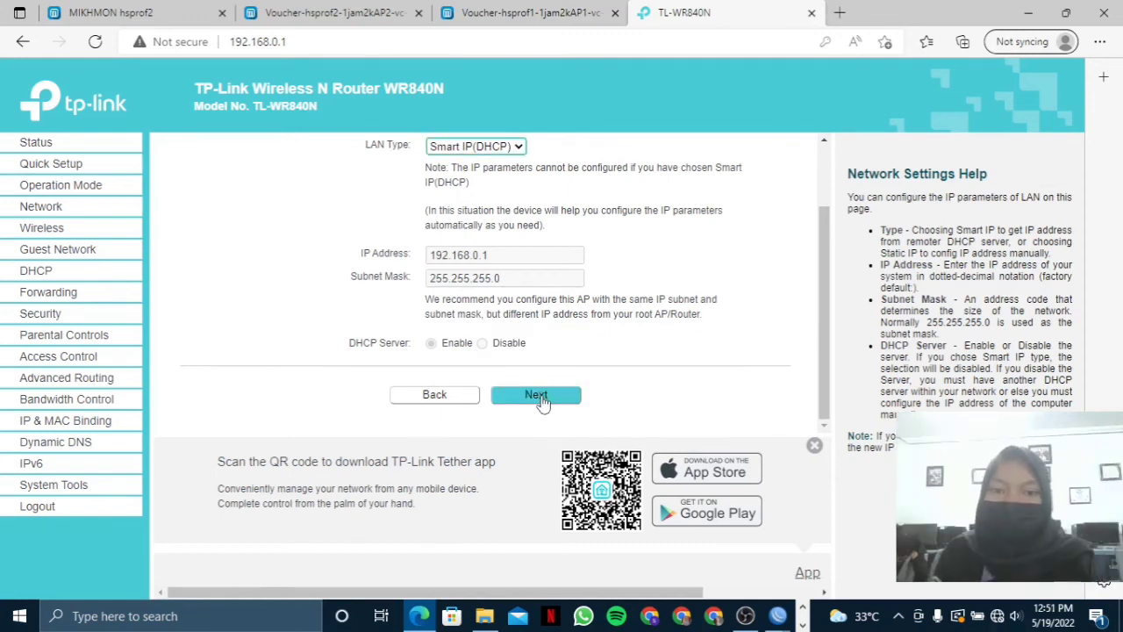
{"action": "left_click", "coordinate": [536, 395]}
{"action": "scroll", "coordinate": [539, 400], "scroll_direction": "down", "scroll_amount": 1}
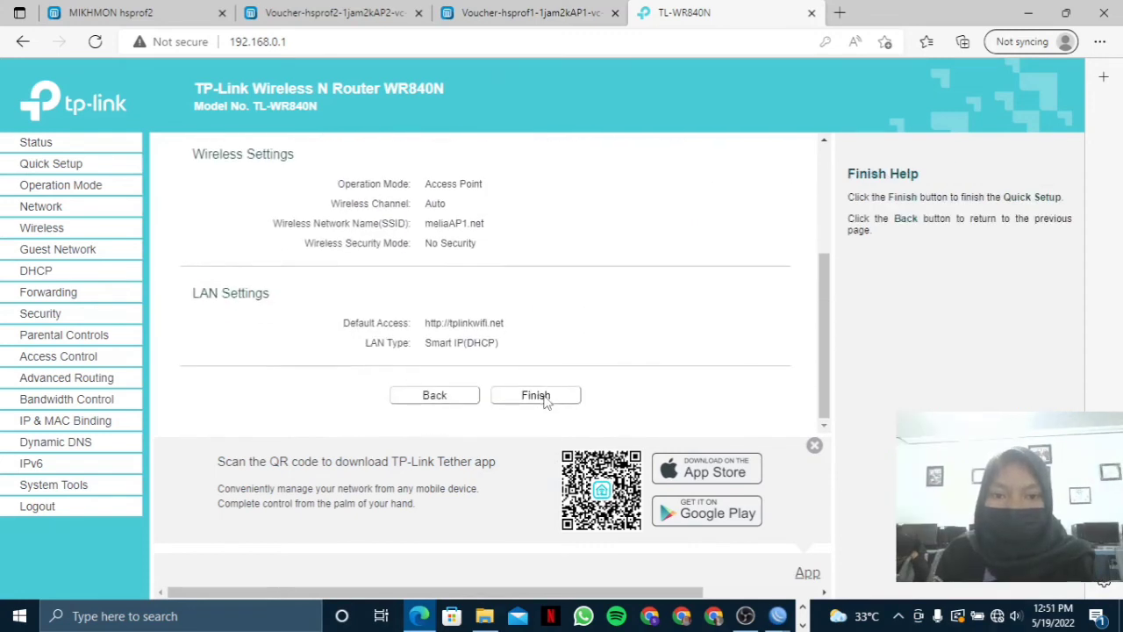
{"action": "left_click", "coordinate": [537, 395]}
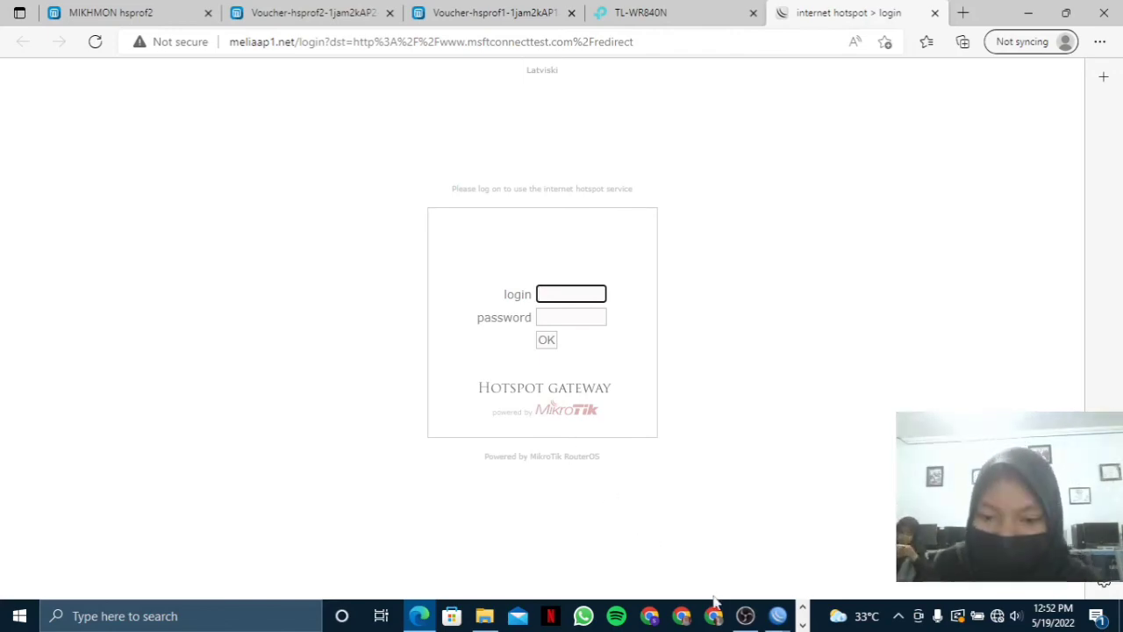
Let the msftconnecttest redirect load in a new tab, showing the meliaap2.net MikroTik hotspot login.
{"action": "left_click", "coordinate": [745, 615]}
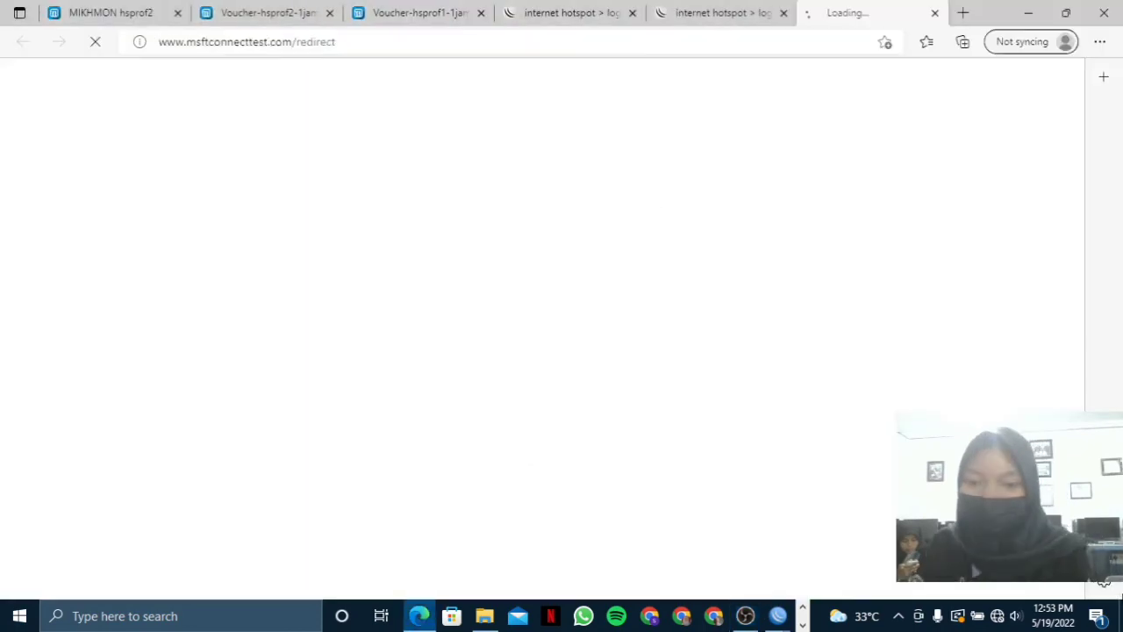
{"action": "mouse_move", "coordinate": [745, 616]}
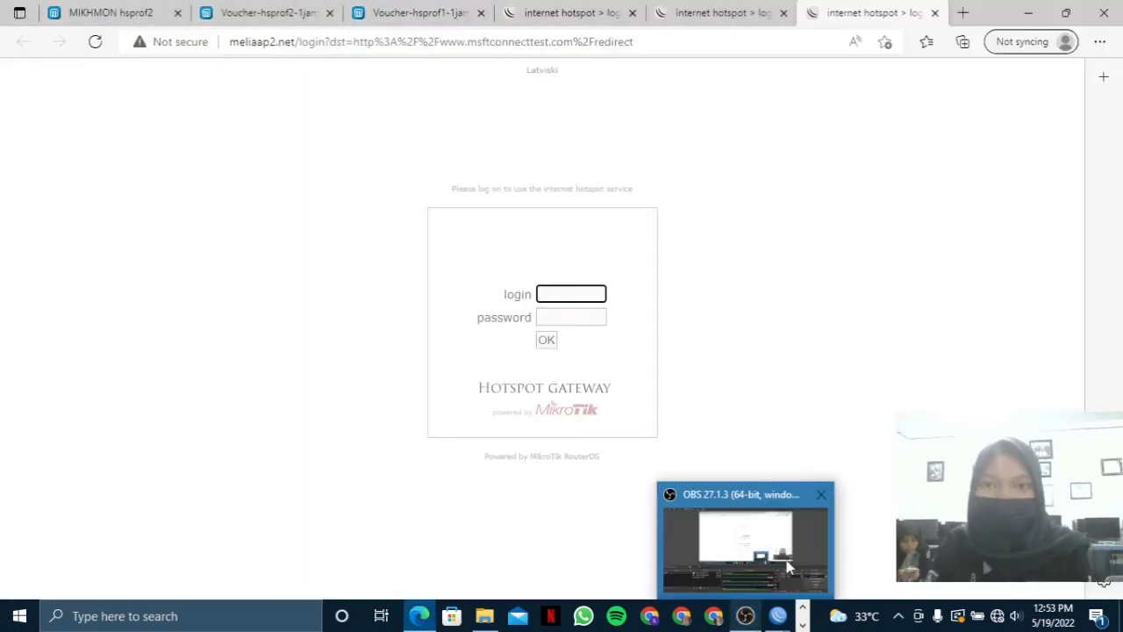
Go to 192.168.0.1 in a new tab and sign in to the TP-Link admin with the admin credentials.
{"action": "left_click", "coordinate": [963, 13]}
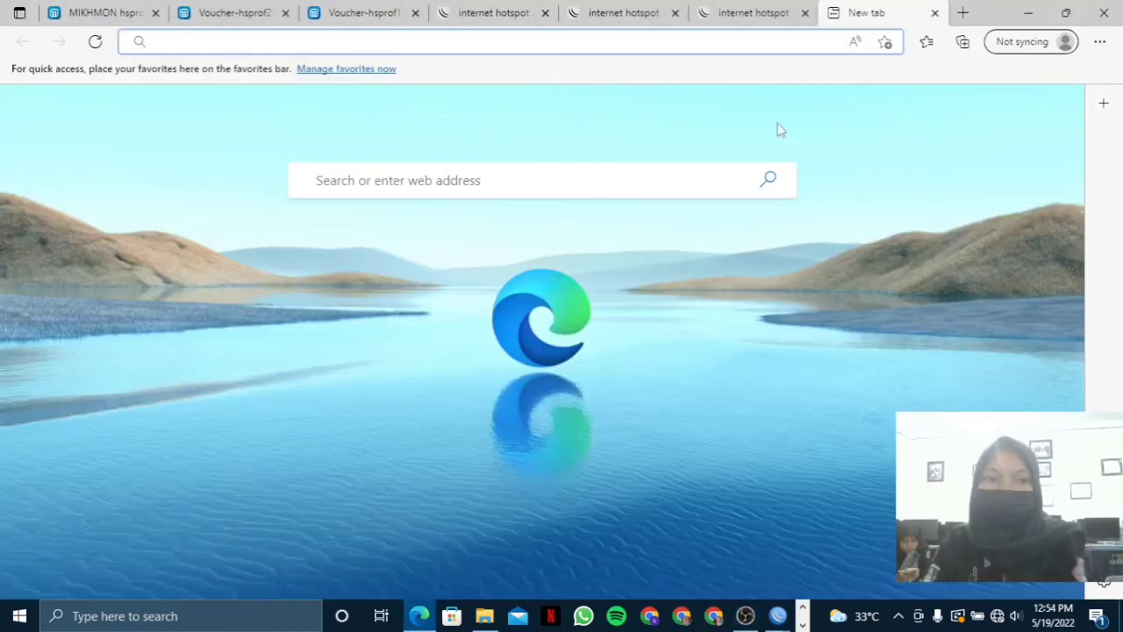
{"action": "type", "text": "192.1"}
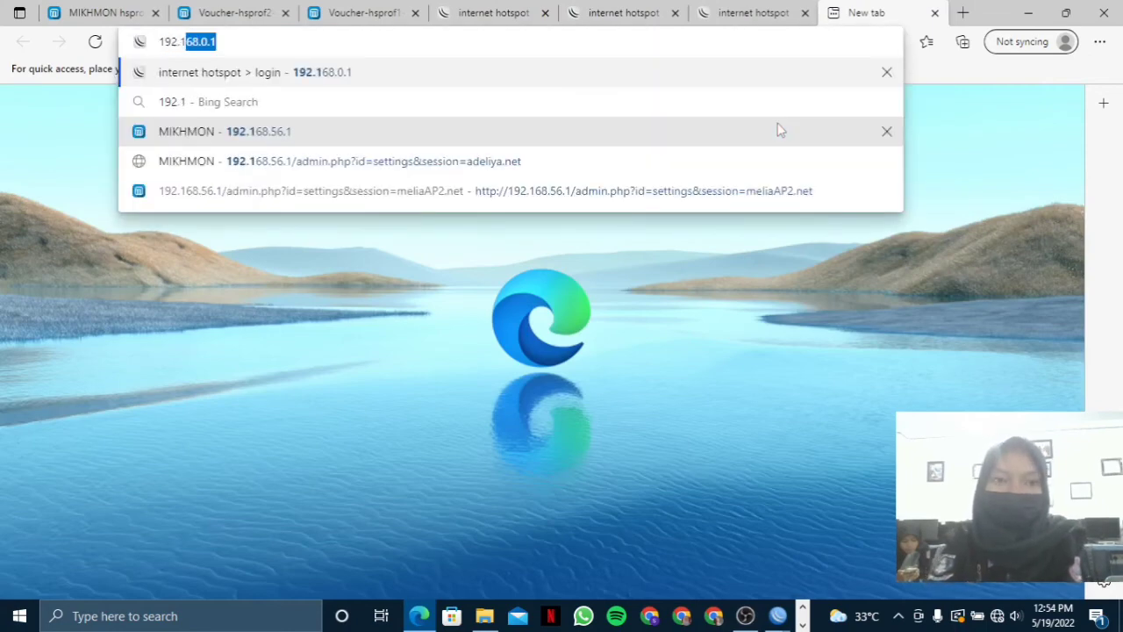
{"action": "key", "text": "BackSpace"}
{"action": "key", "text": "BackSpace"}
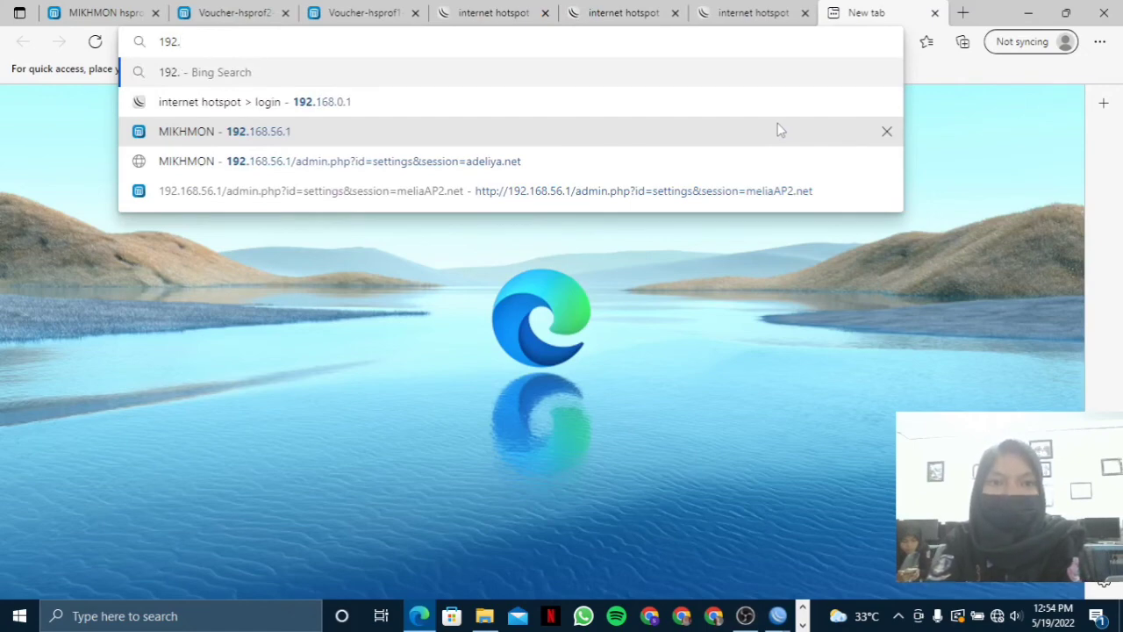
{"action": "type", "text": "1"}
{"action": "type", "text": "68.0.1"}
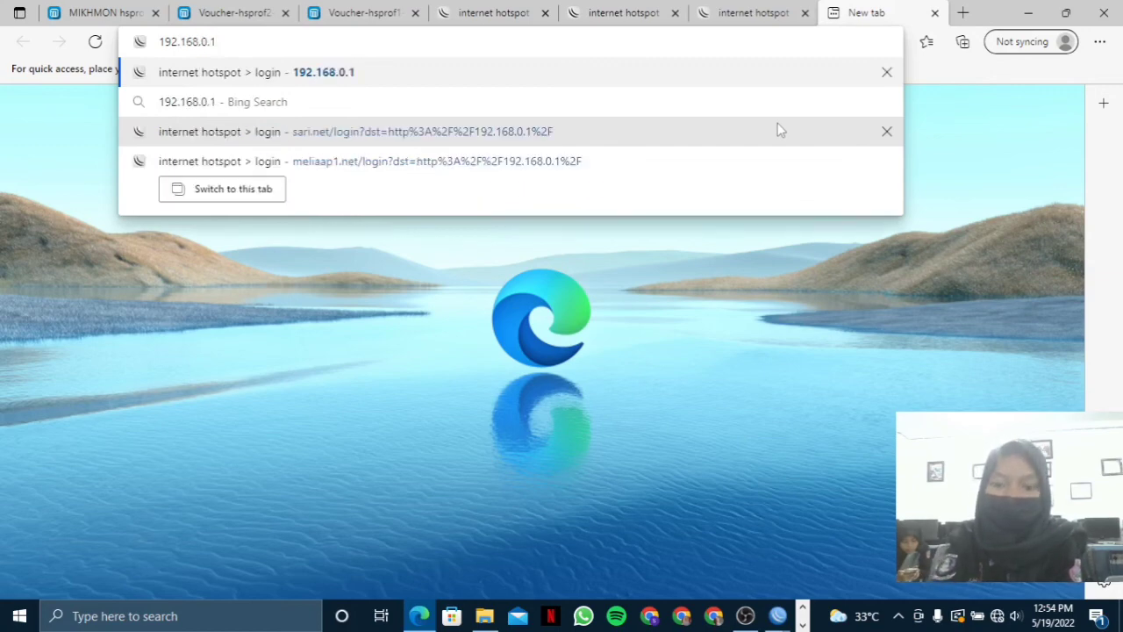
{"action": "key", "text": "Return"}
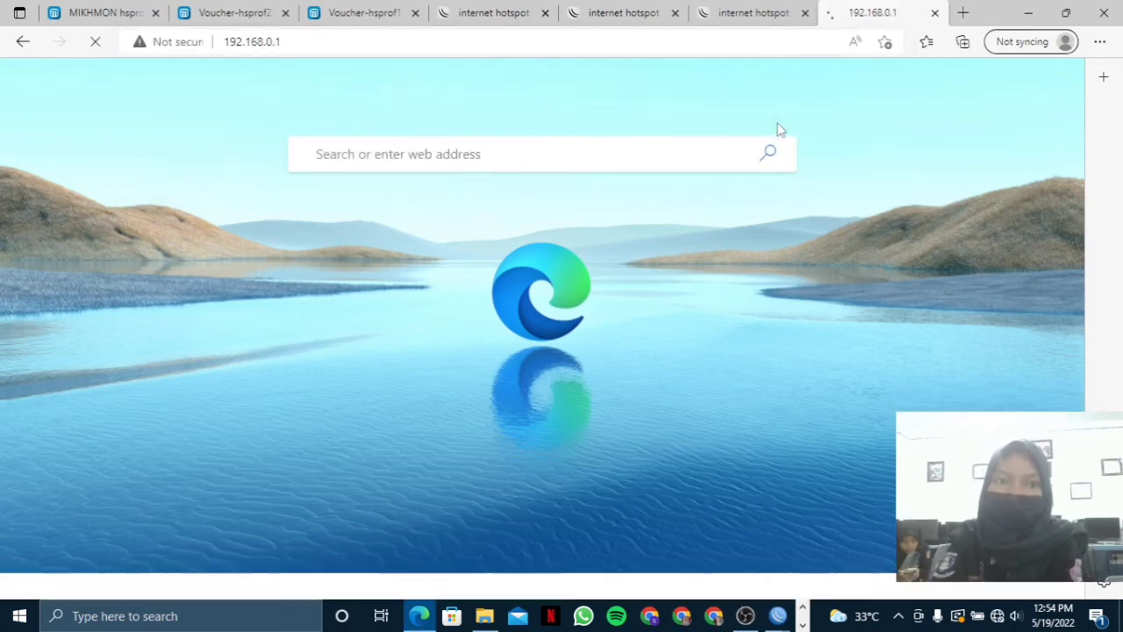
{"action": "type", "text": "admin"}
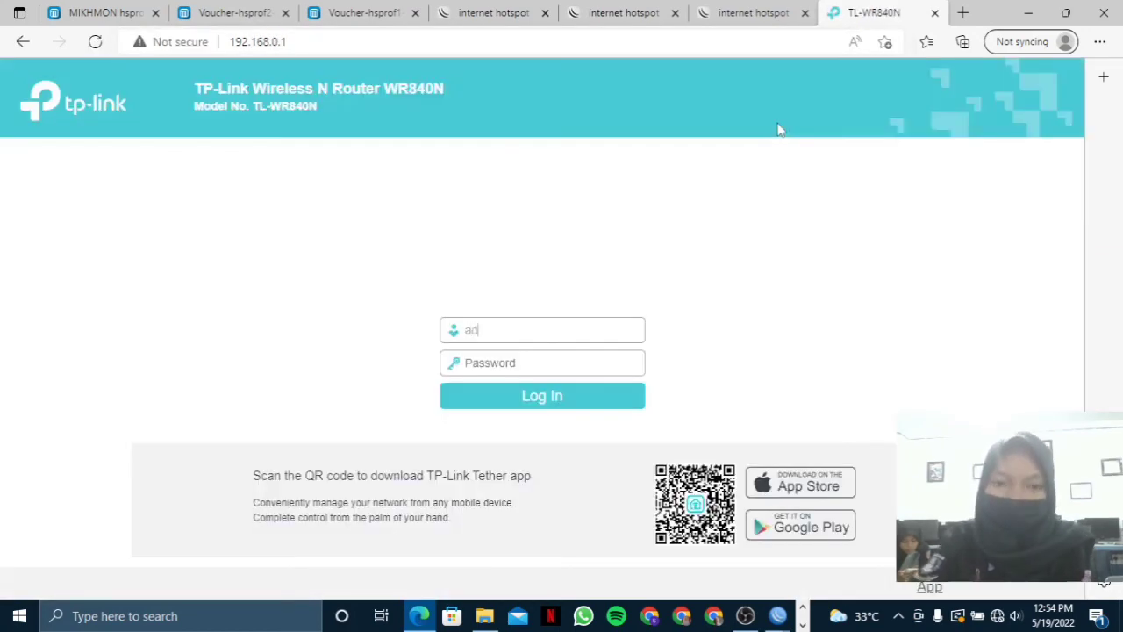
{"action": "left_click", "coordinate": [597, 359]}
{"action": "type", "text": "a"}
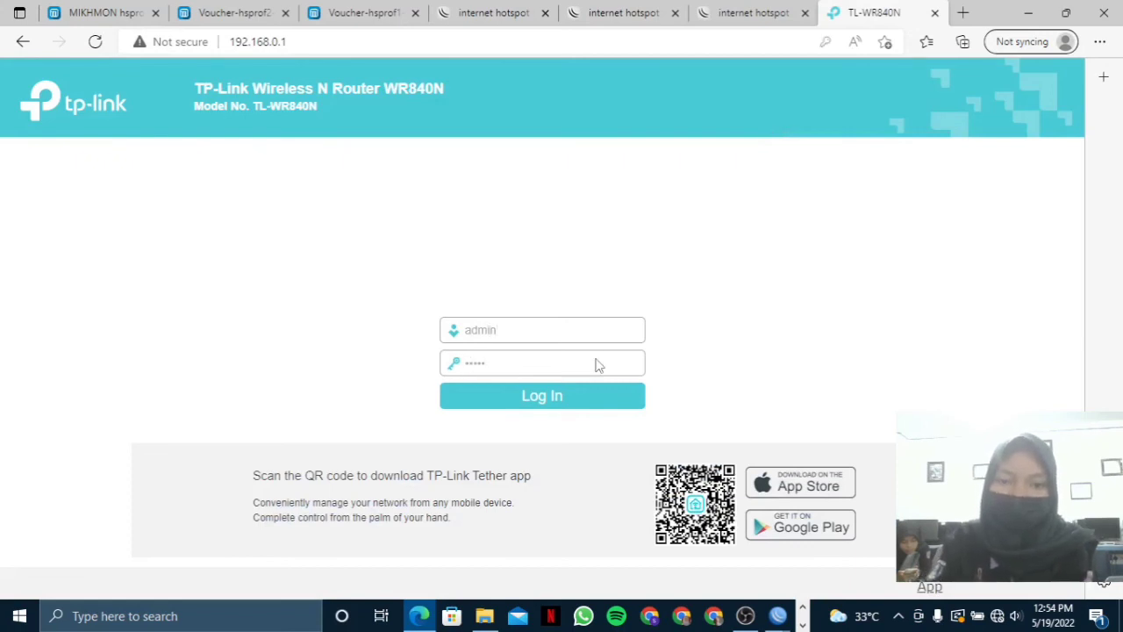
{"action": "type", "text": "dmin"}
{"action": "key", "text": "Return"}
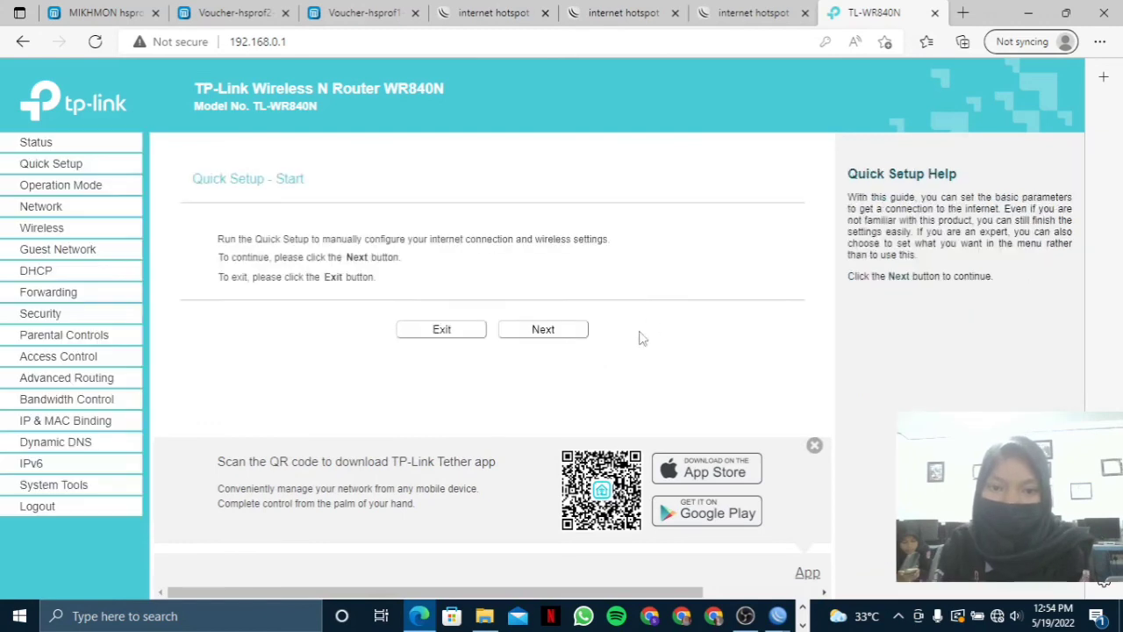
Start the Quick Setup wizard and switch the router to Access Point mode.
{"action": "left_click", "coordinate": [569, 323]}
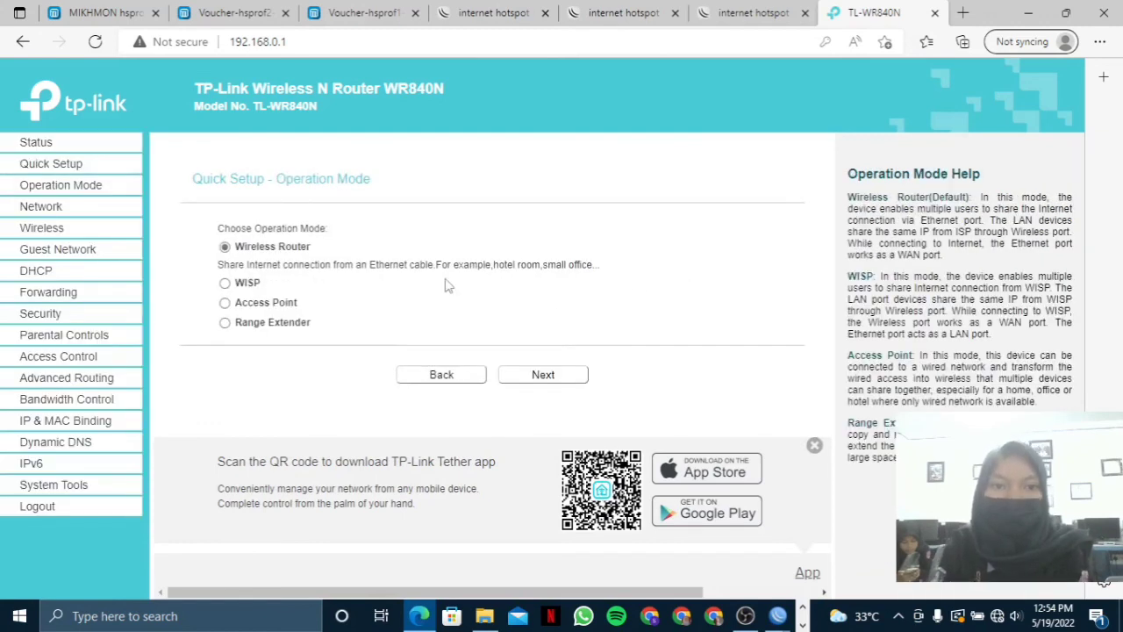
{"action": "left_click", "coordinate": [230, 303]}
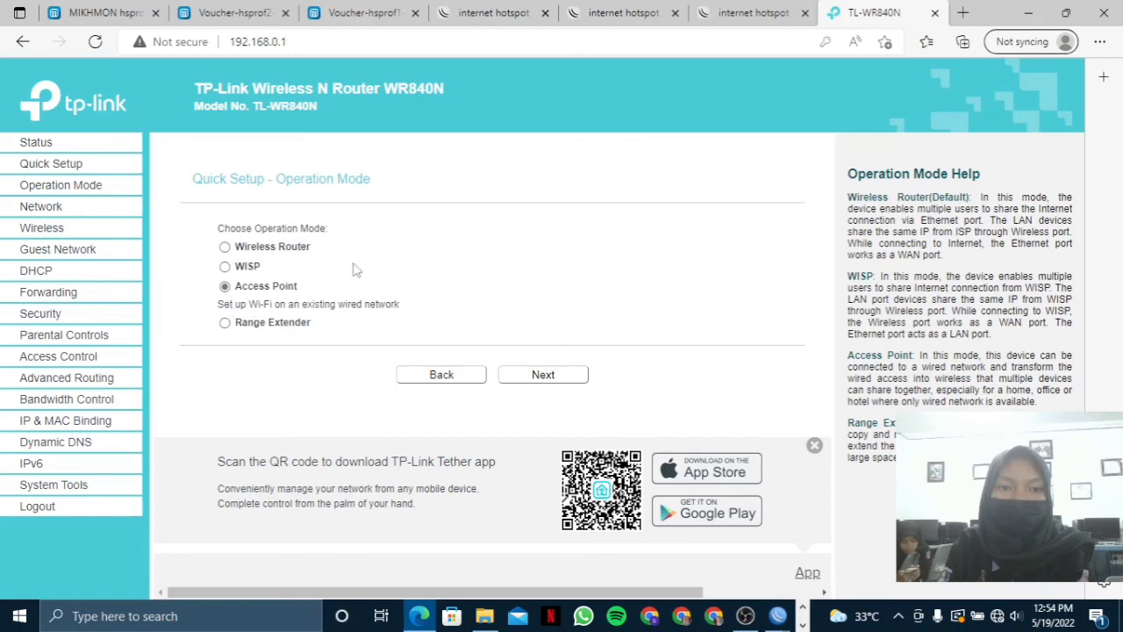
{"action": "left_click", "coordinate": [529, 374]}
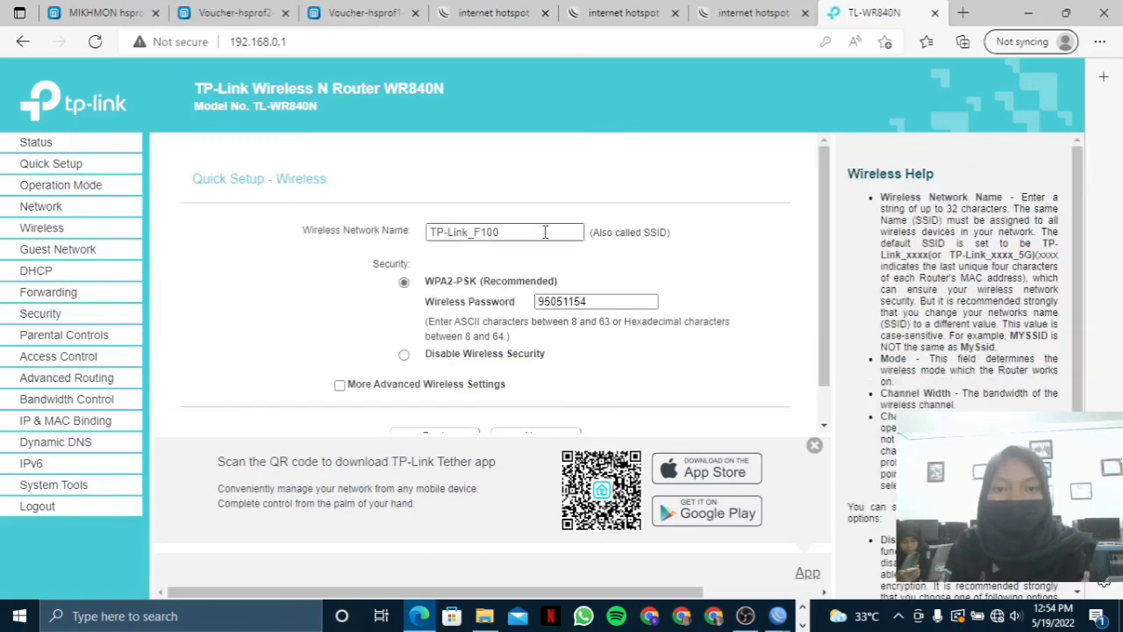
Rename the network to meliaAP2.net, disable wireless security, and continue to the setup summary.
{"action": "left_click_drag", "start_coordinate": [545, 232], "coordinate": [359, 263]}
{"action": "type", "text": "mella"}
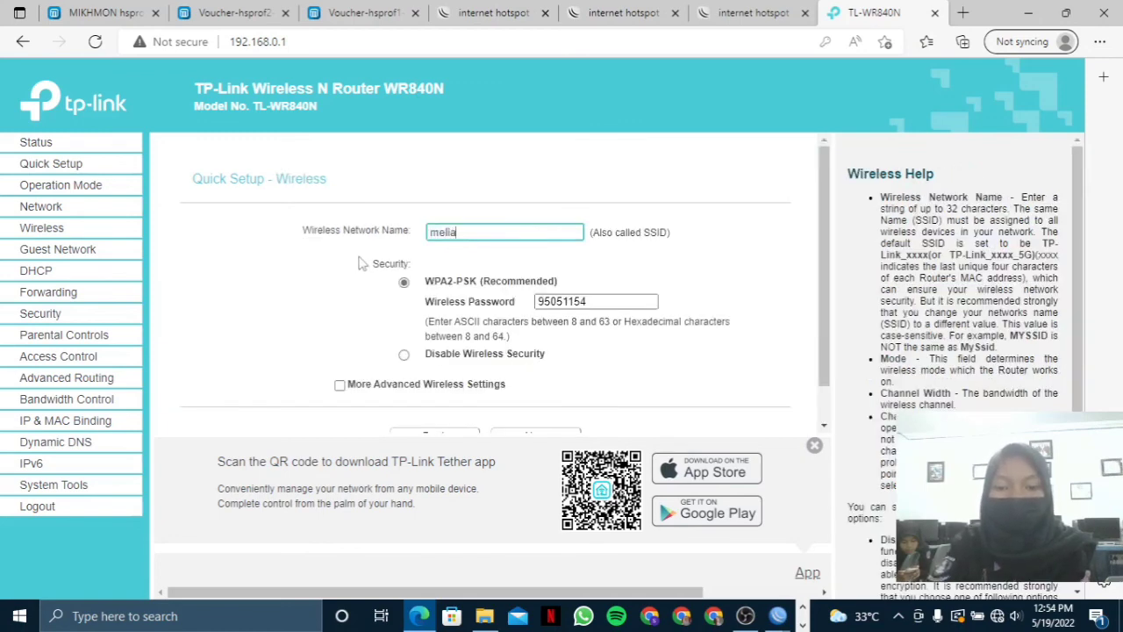
{"action": "type", "text": "AP2"}
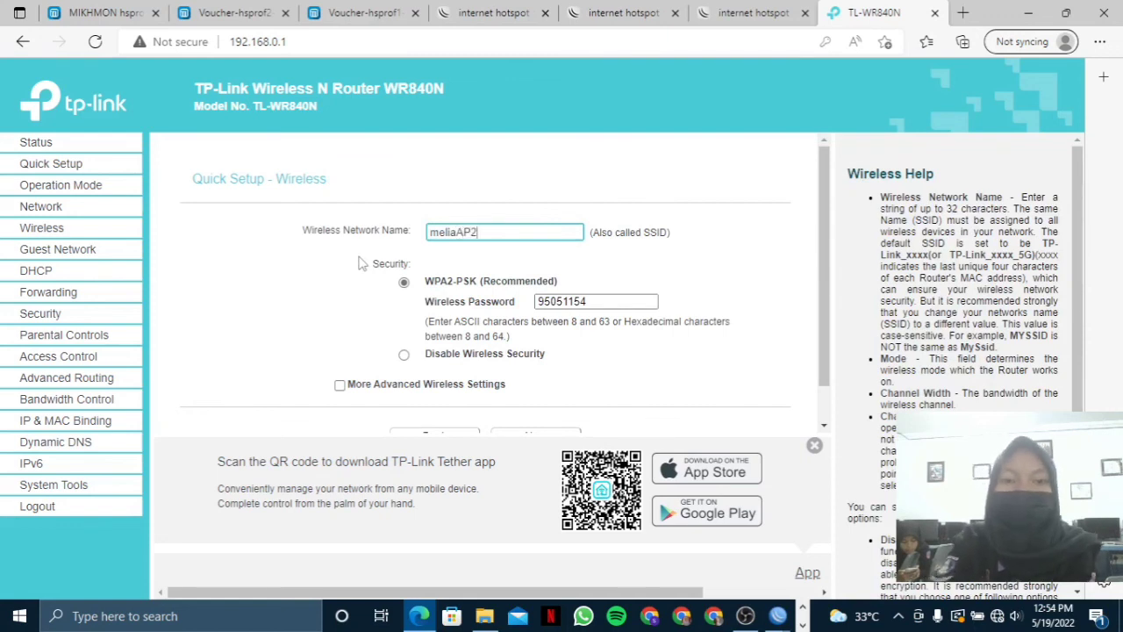
{"action": "type", "text": ".nne"}
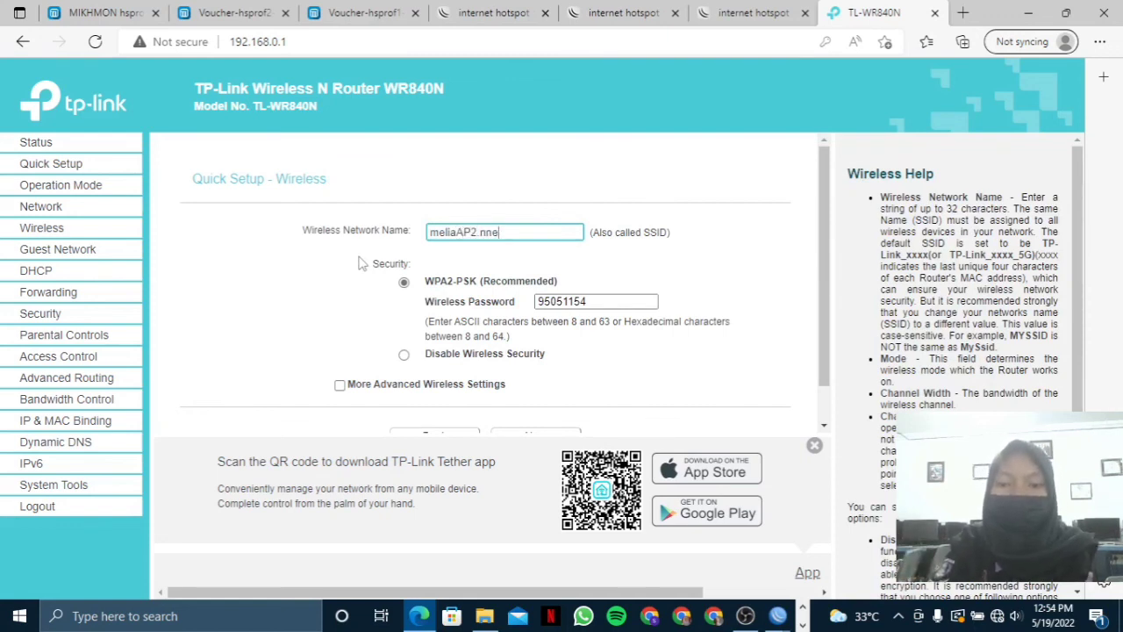
{"action": "type", "text": "tet"}
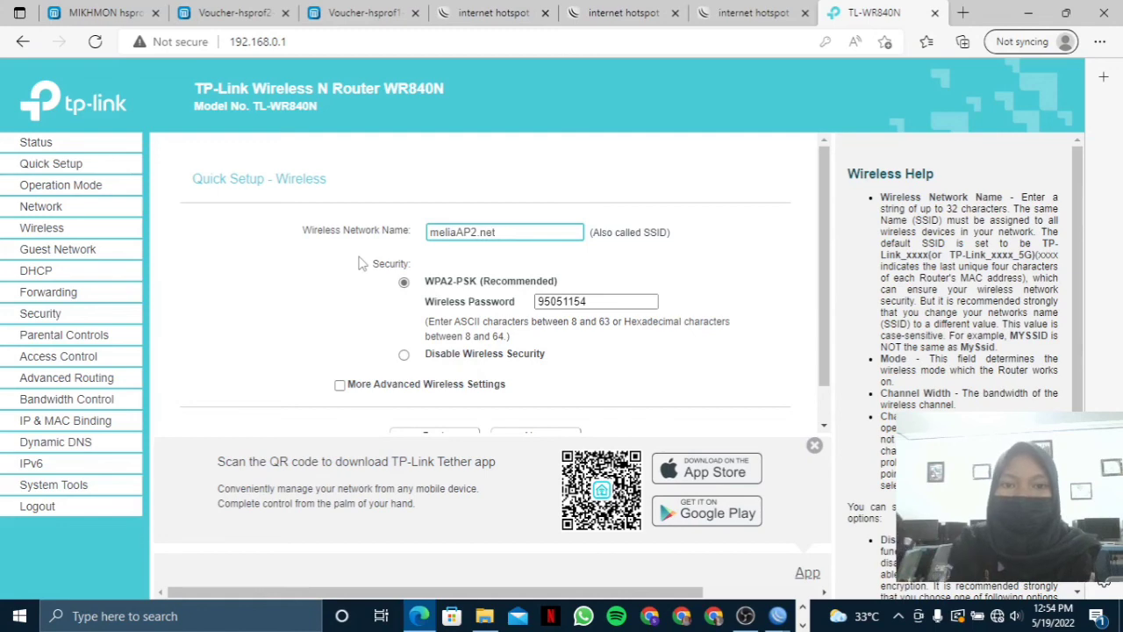
{"action": "scroll", "coordinate": [365, 267], "scroll_direction": "down", "scroll_amount": 1}
{"action": "left_click", "coordinate": [410, 315]}
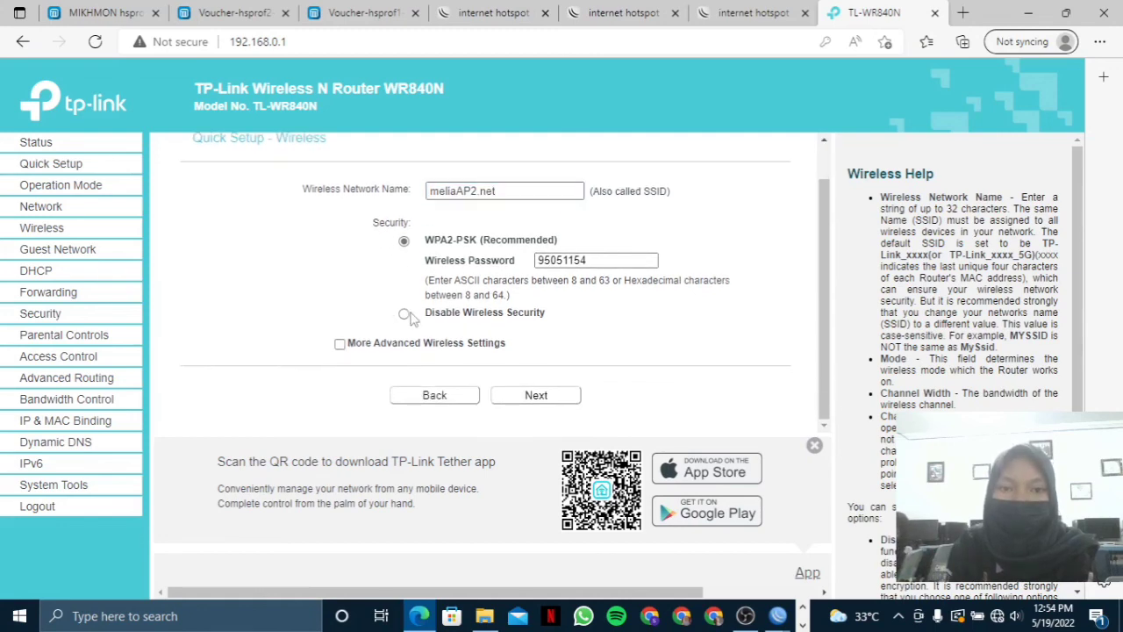
{"action": "left_click", "coordinate": [404, 314]}
{"action": "left_click", "coordinate": [561, 395]}
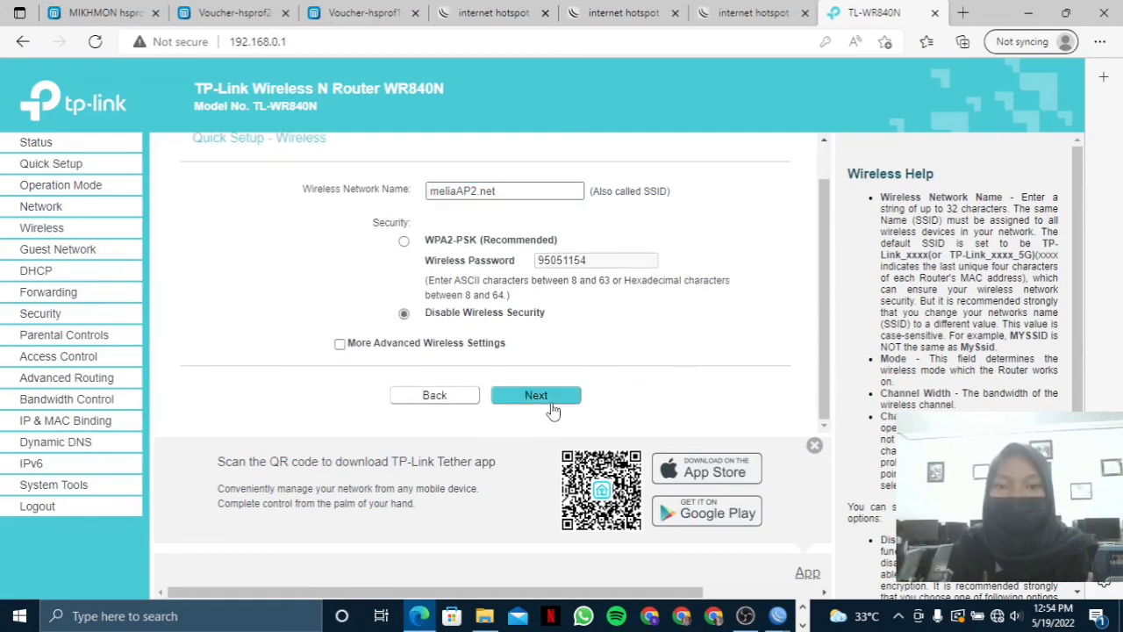
{"action": "scroll", "coordinate": [552, 402], "scroll_direction": "down", "scroll_amount": 1}
{"action": "left_click", "coordinate": [552, 400]}
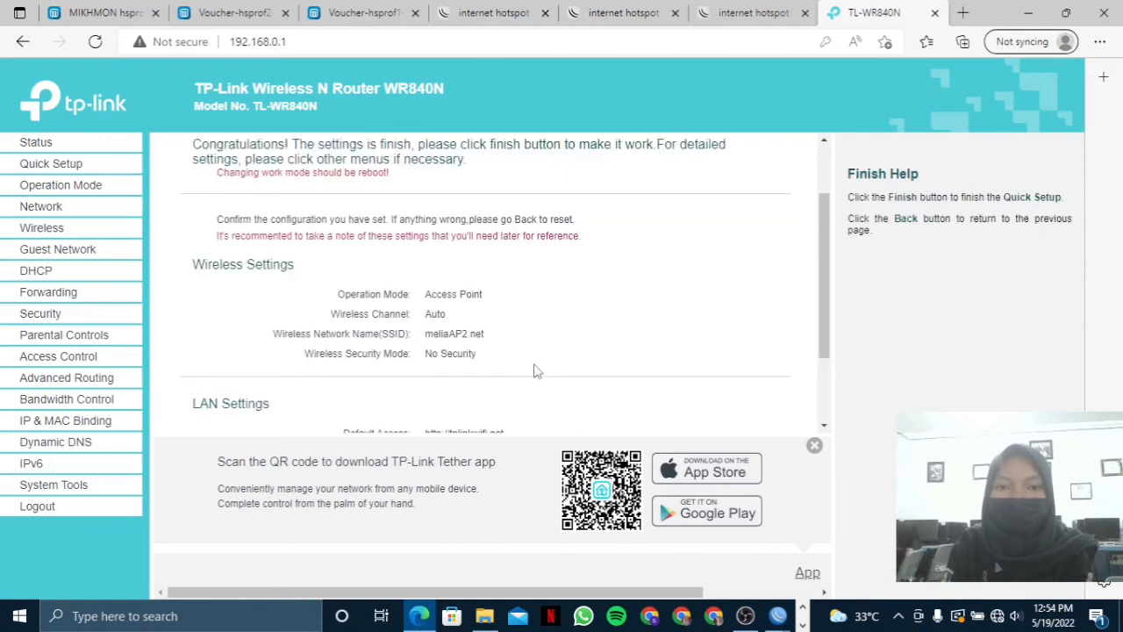
{"action": "scroll", "coordinate": [532, 365], "scroll_direction": "down", "scroll_amount": 3}
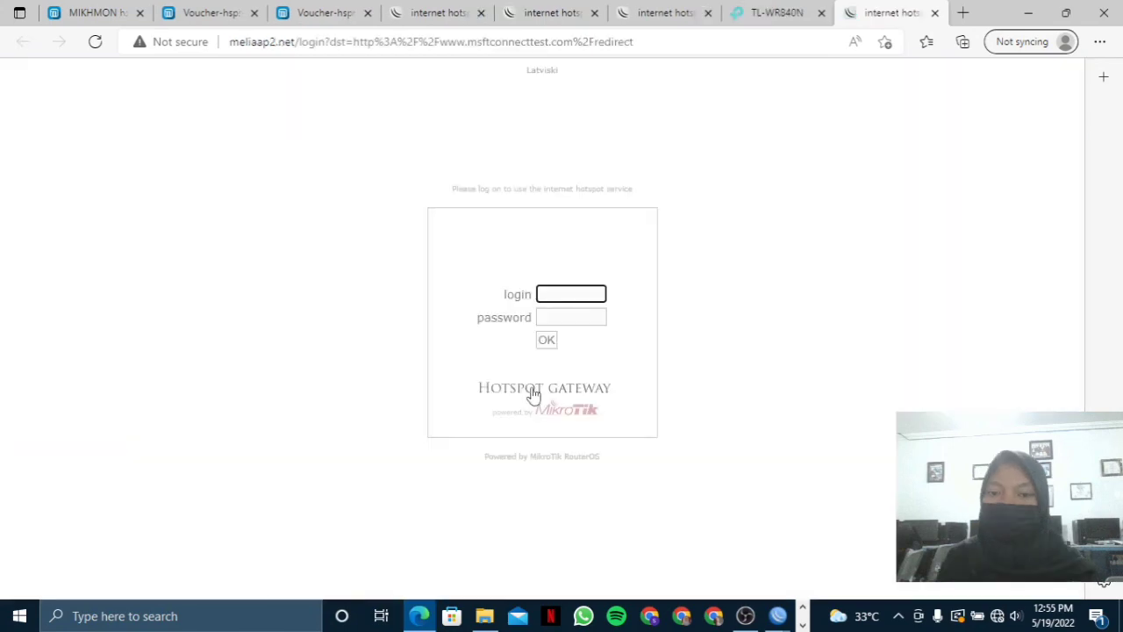
{"action": "left_click", "coordinate": [743, 616]}
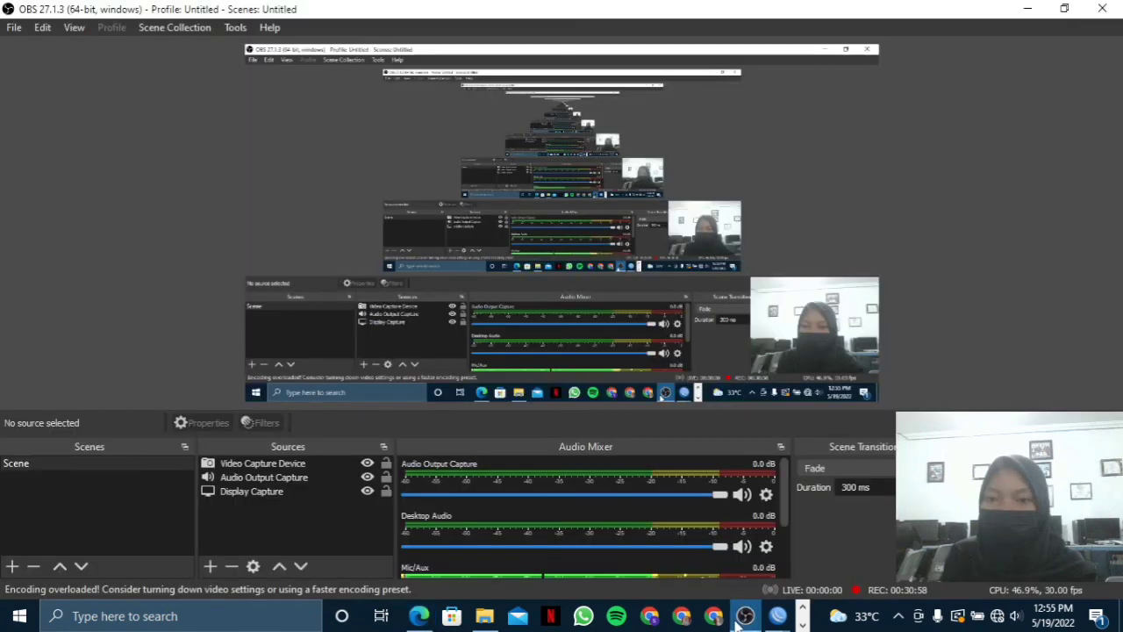
{"action": "left_click", "coordinate": [744, 616]}
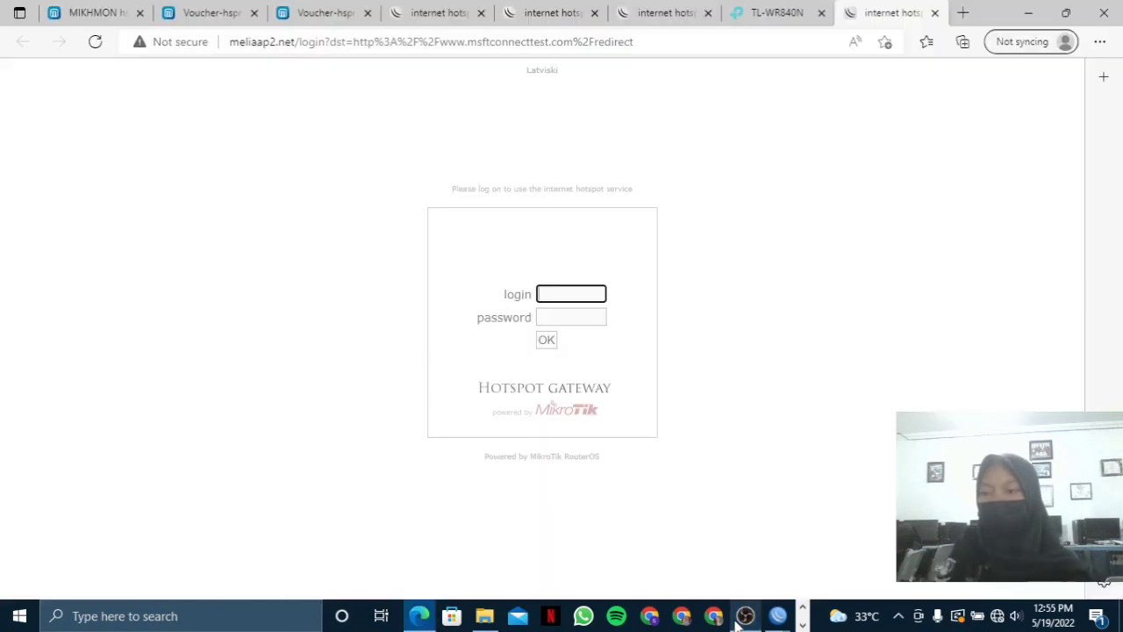
{"action": "left_click", "coordinate": [744, 615]}
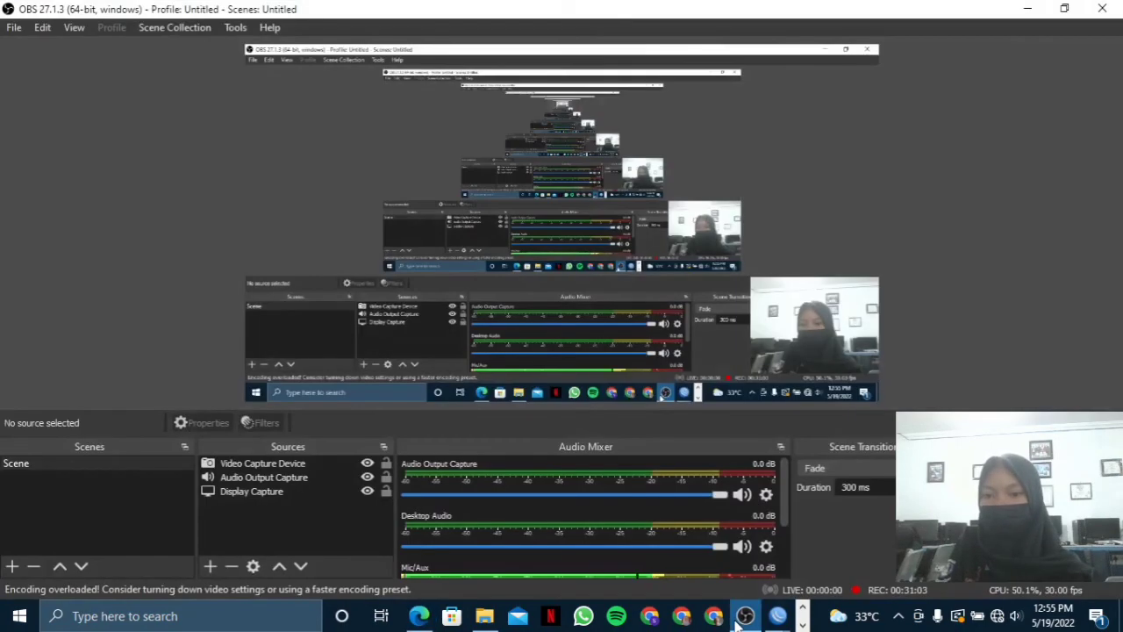